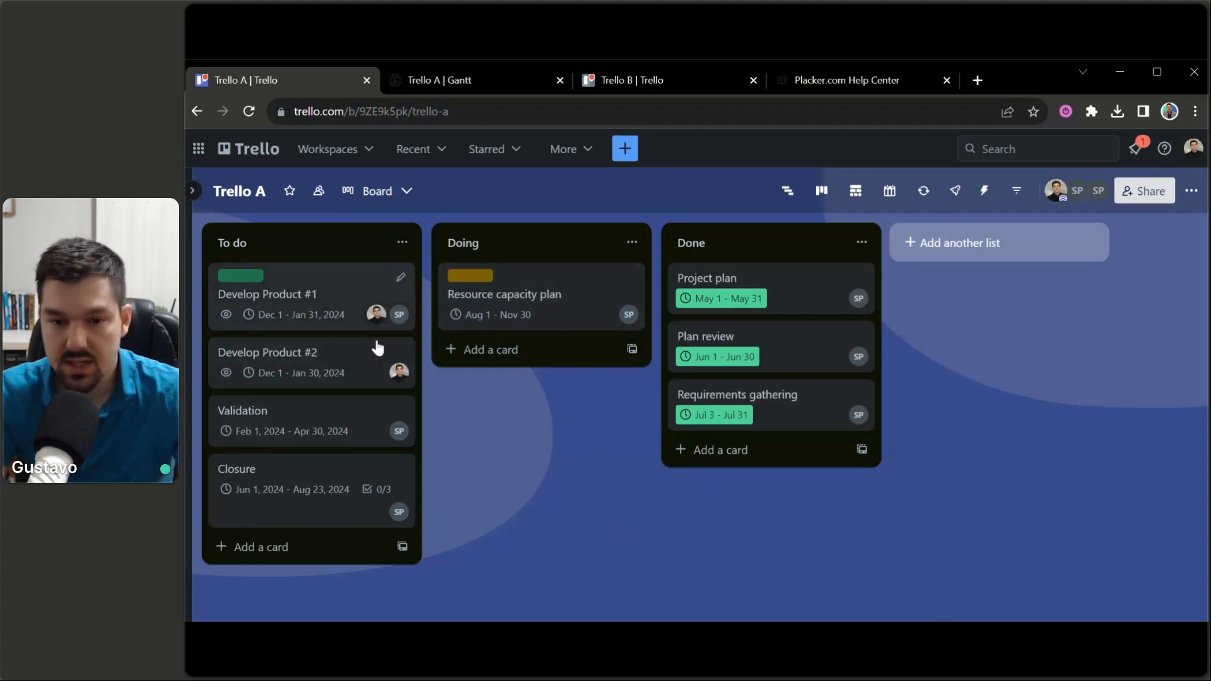
Open the Develop Product #1 card to review its dates, duration, effort and dependencies, and close it again.
left_click(313, 278)
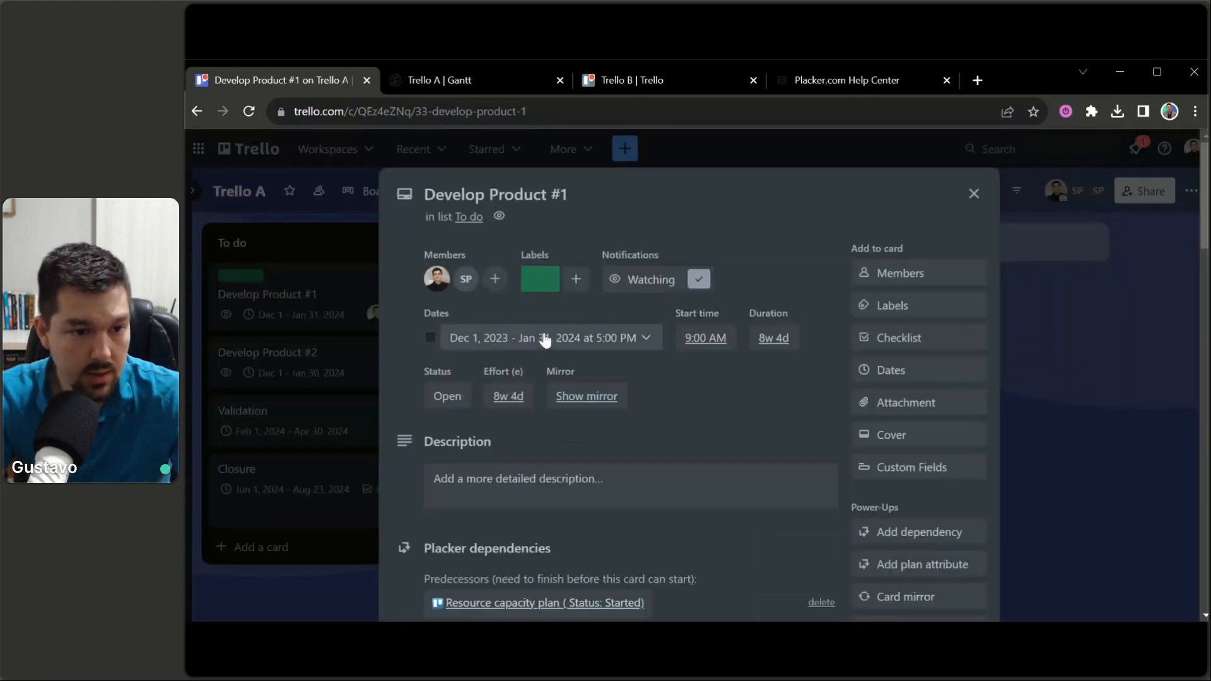
left_click(641, 337)
left_click(709, 369)
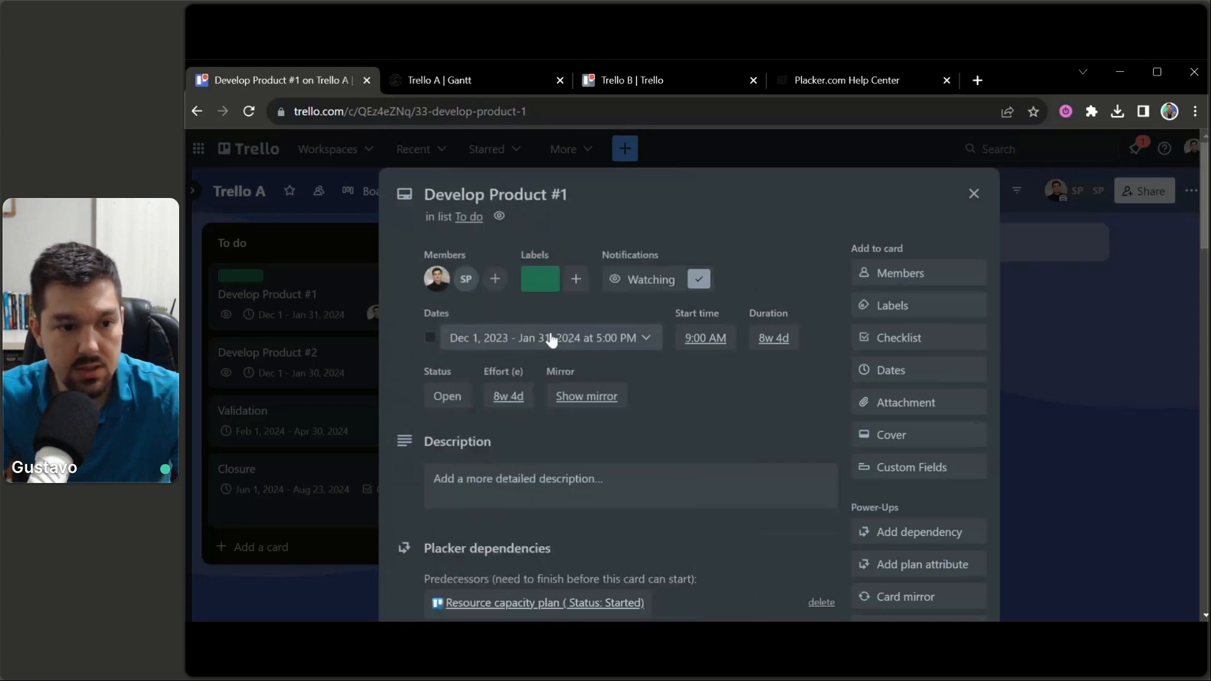
left_click(1065, 356)
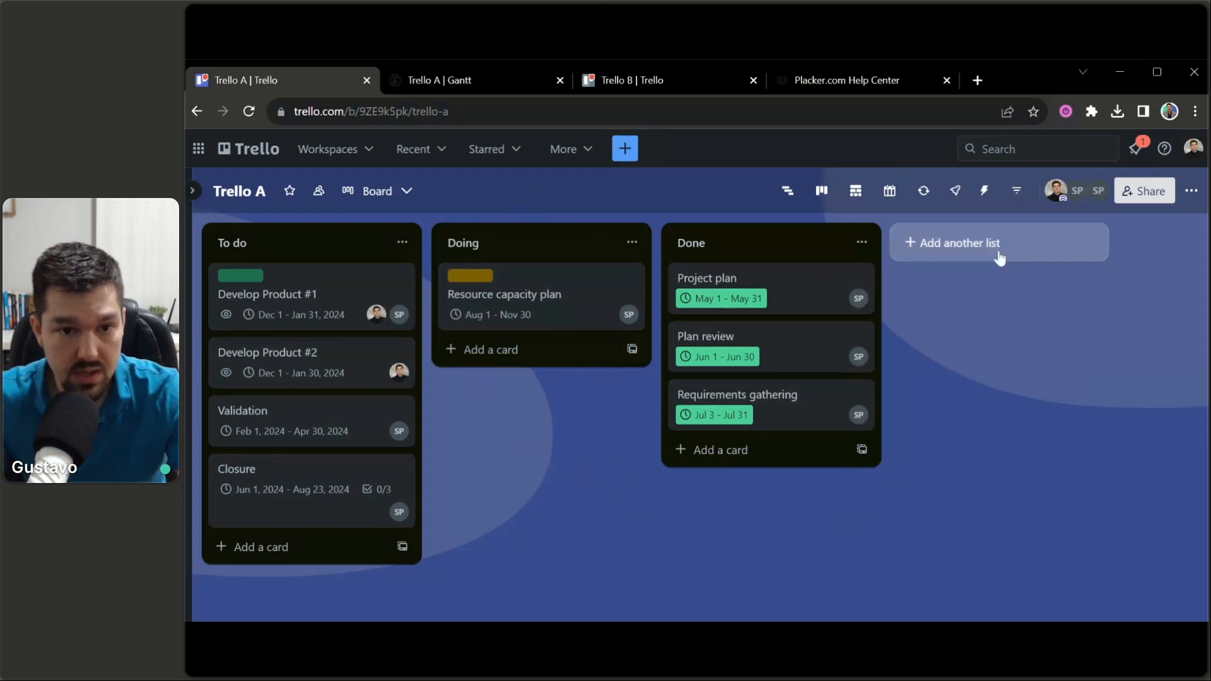
Check the board's enabled Power-Ups for Projects by Placker and view its embedded Gantt chart.
left_click(956, 192)
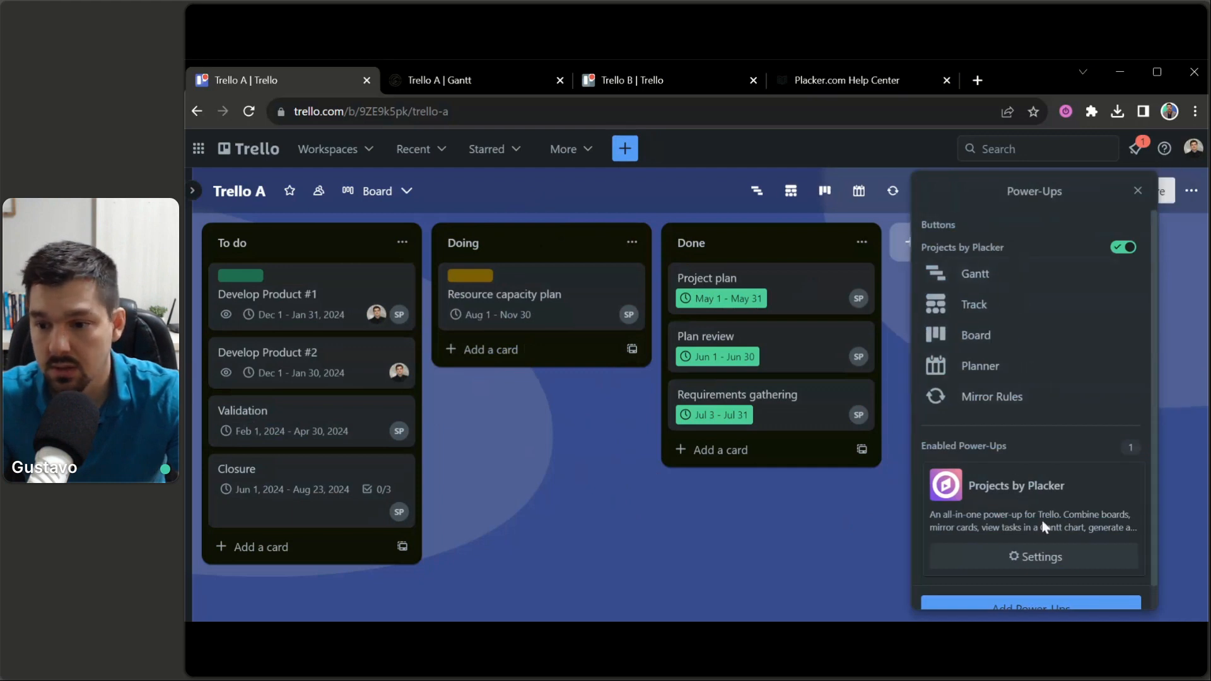
scroll(1014, 538, "down", 1)
left_click(891, 481)
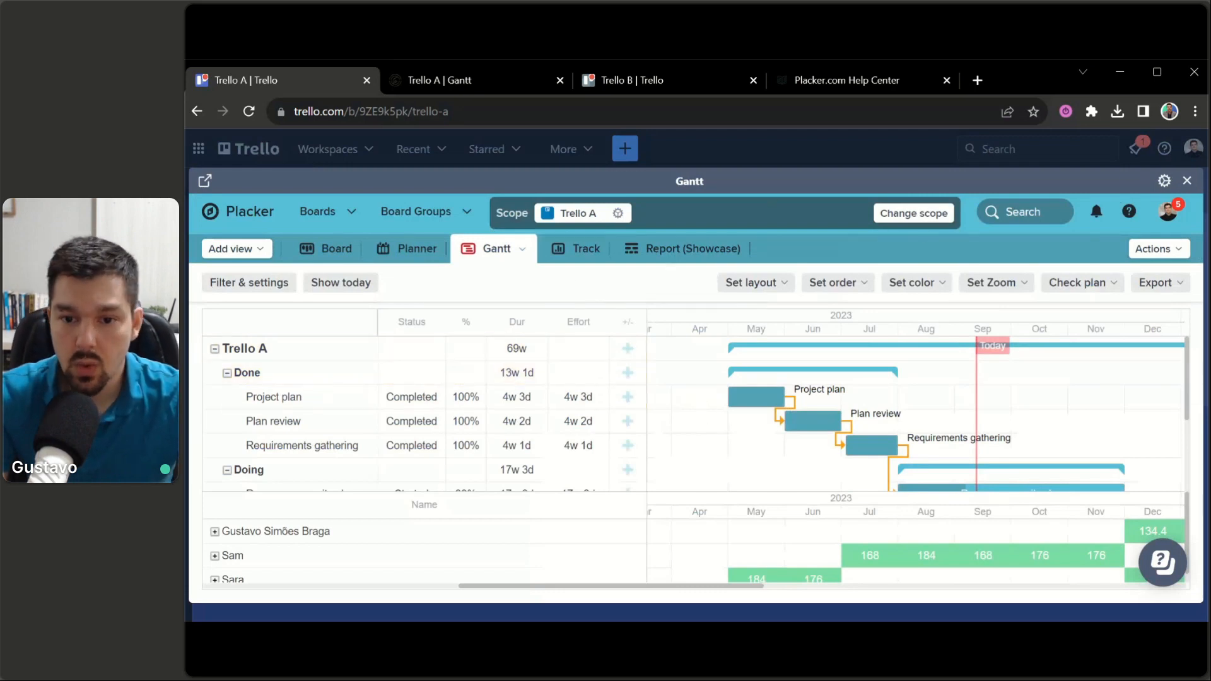
left_click(1187, 181)
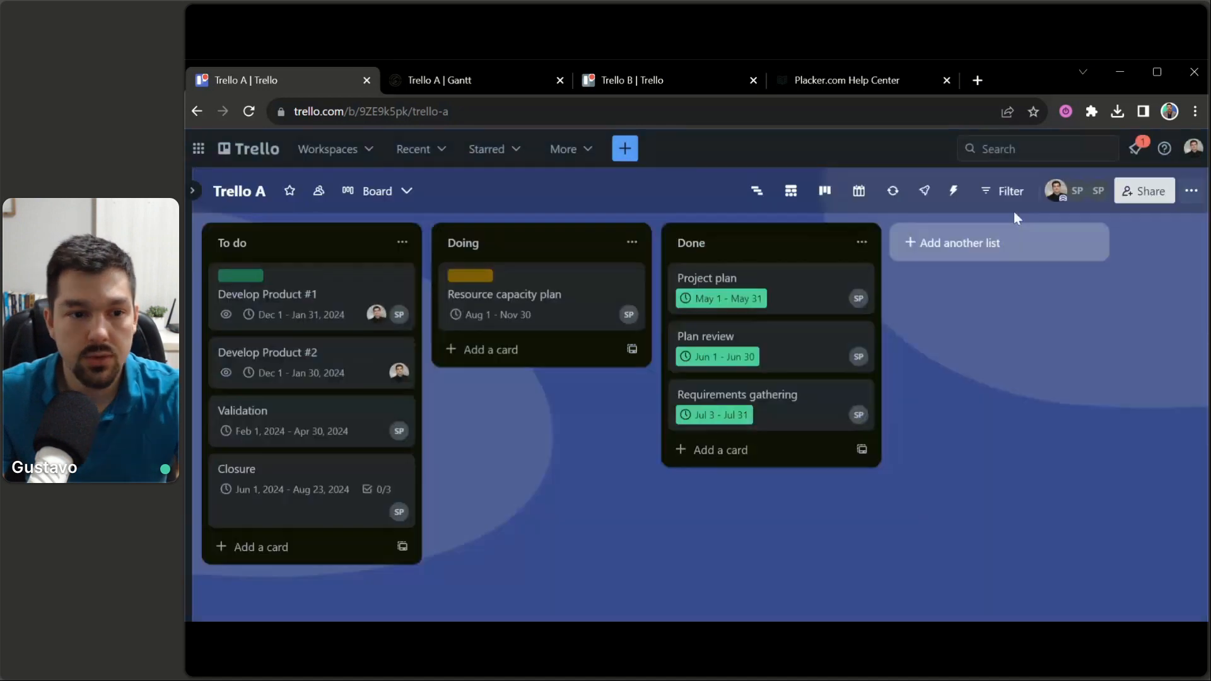
Switch to Placker, go to its overview page and open the Trello A board's Gantt chart.
left_click(433, 82)
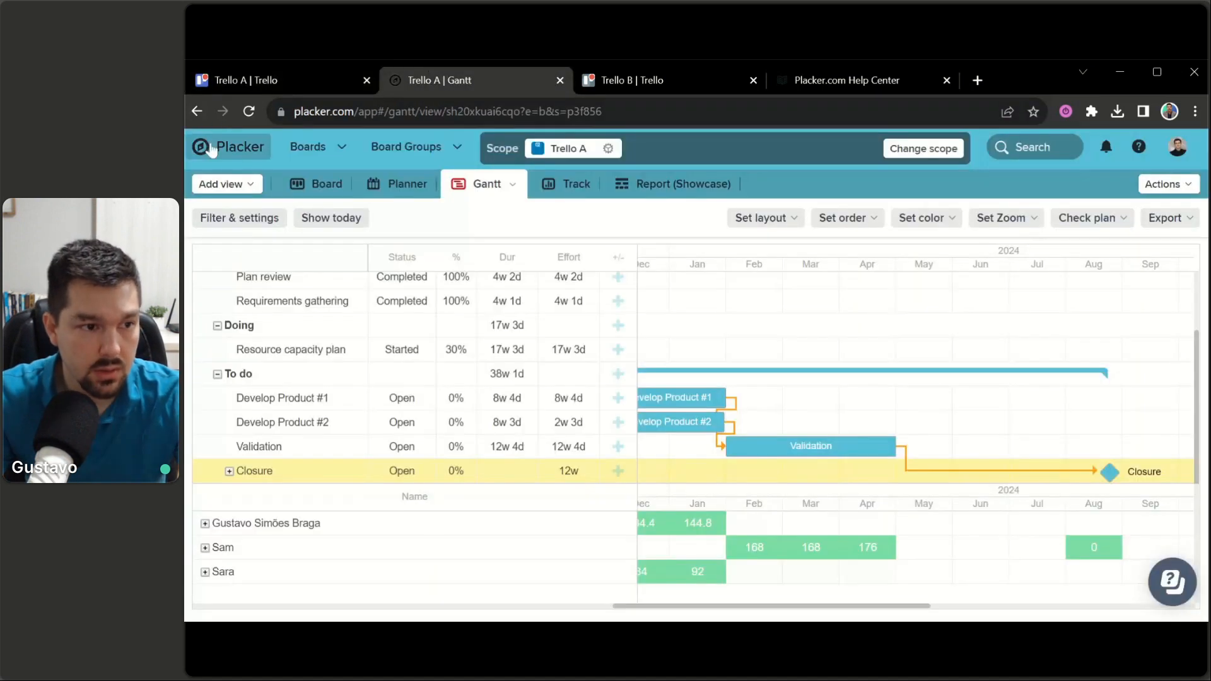
left_click(228, 147)
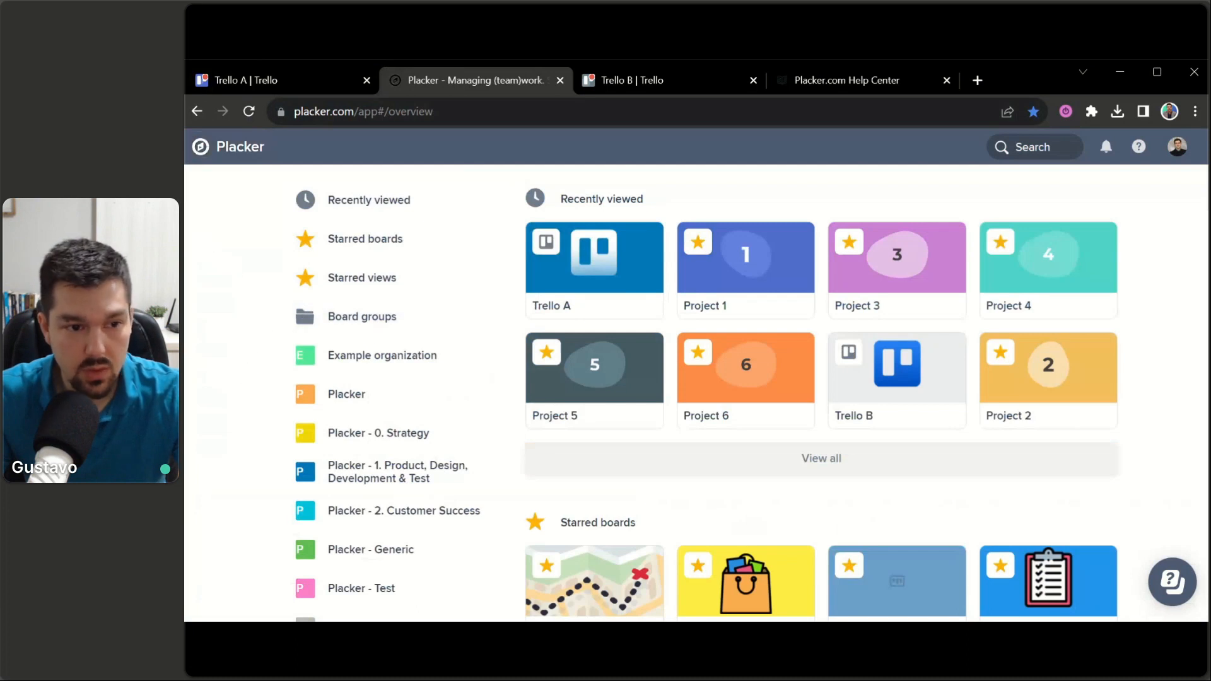
mouse_move(615, 304)
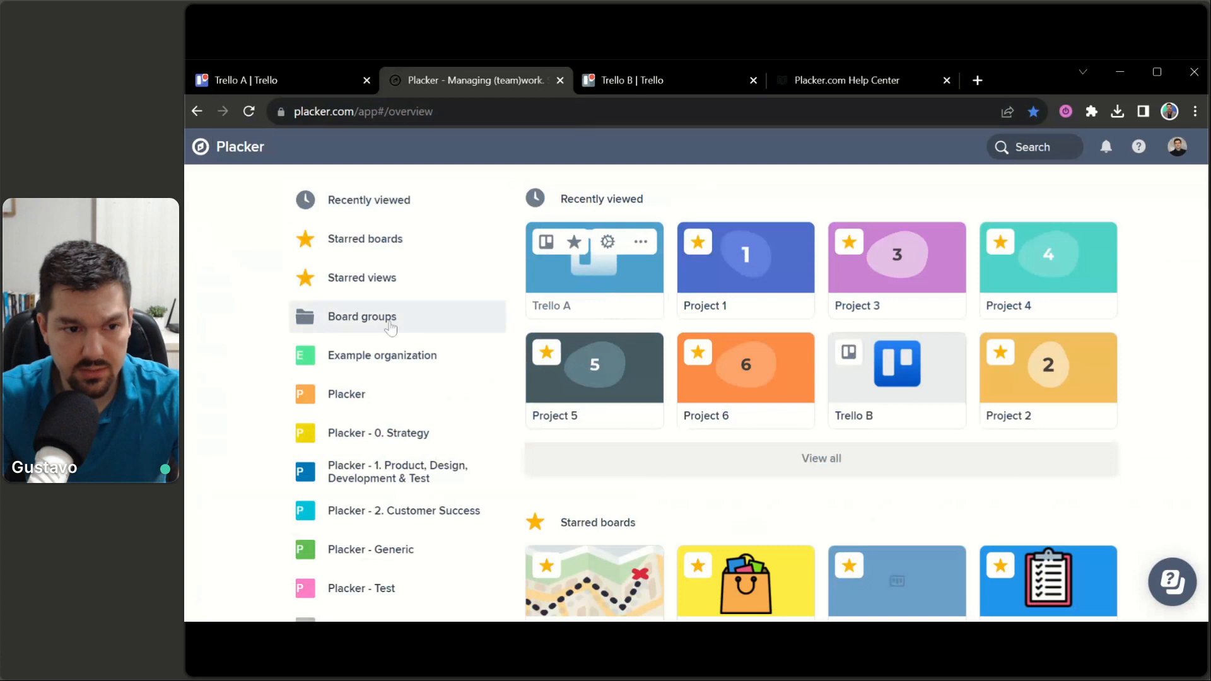
left_click(560, 290)
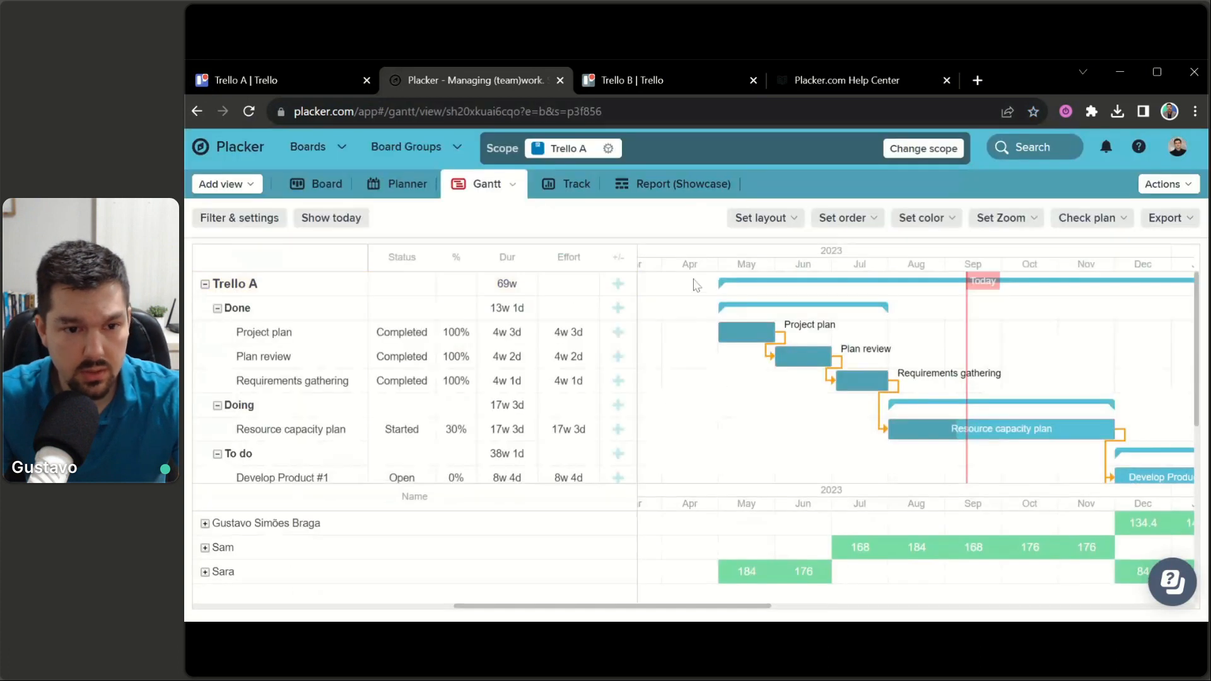
left_click_drag(758, 447, 711, 441)
Return to the Trello A board in Trello and view its embedded Placker Gantt chart.
key("ctrl+shift+Tab")
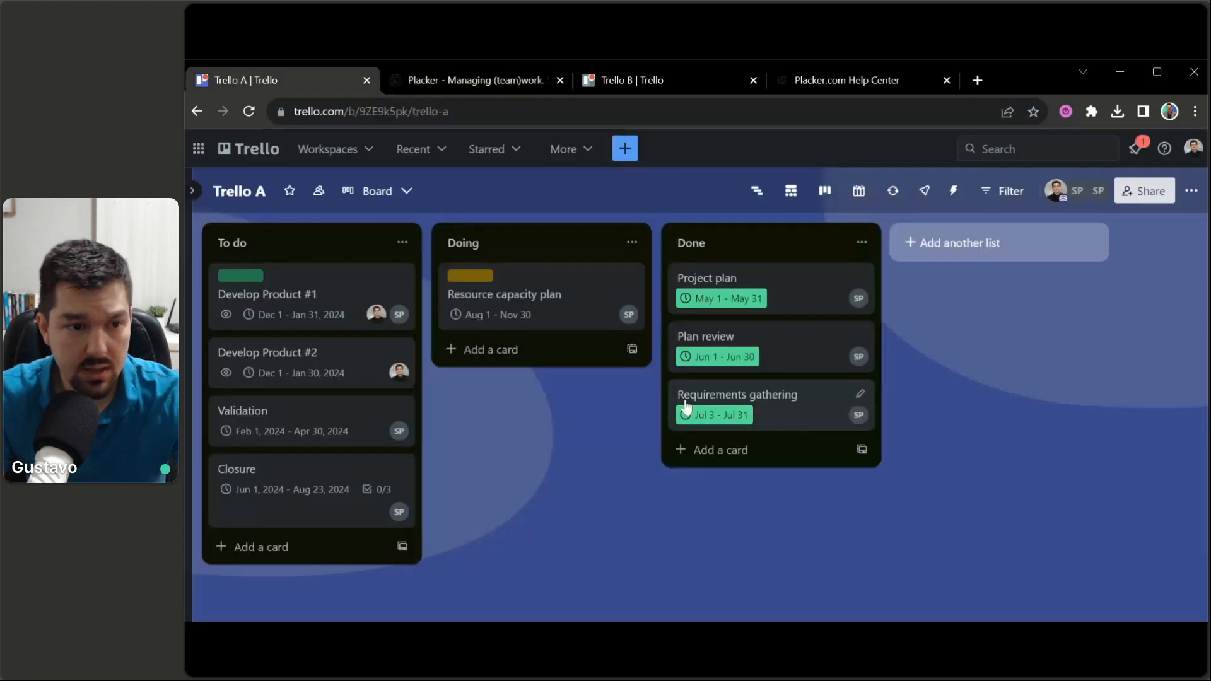
left_click(757, 192)
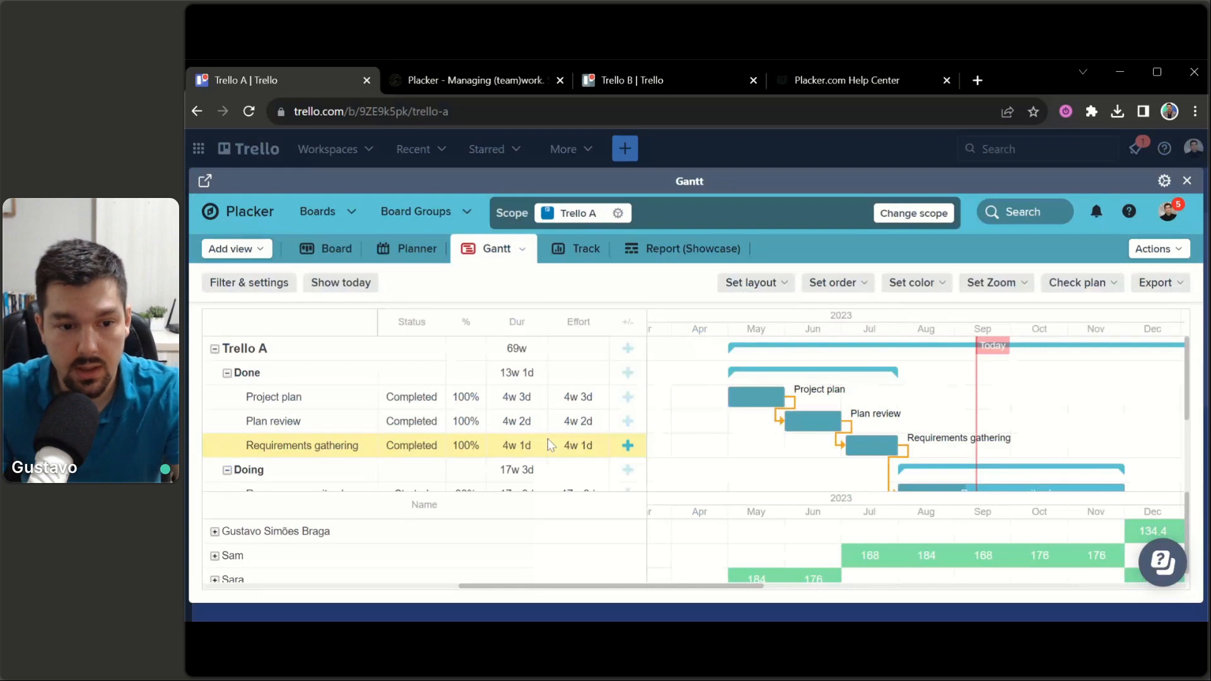
mouse_move(717, 456)
left_mouse_down()
mouse_move(681, 432)
mouse_move(659, 463)
mouse_move(663, 400)
mouse_move(730, 441)
mouse_move(718, 459)
left_mouse_up()
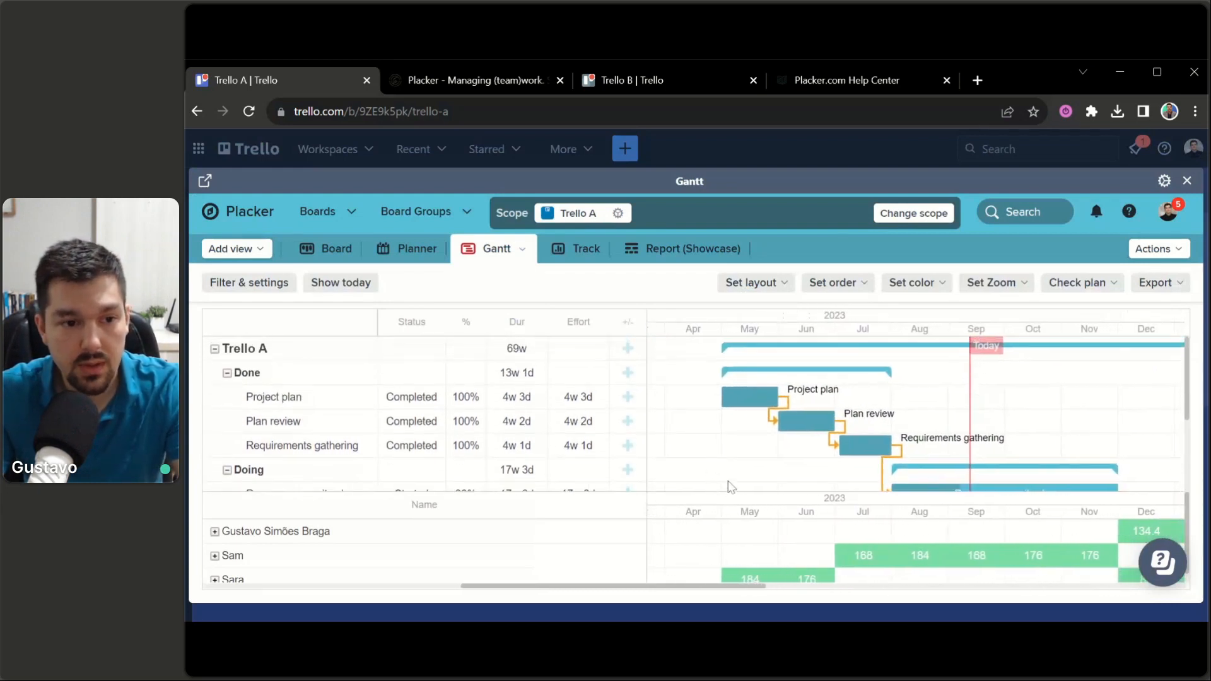
In Placker's own Gantt chart, extend the Project plan bar backward to start on Apr 1.
left_click(491, 86)
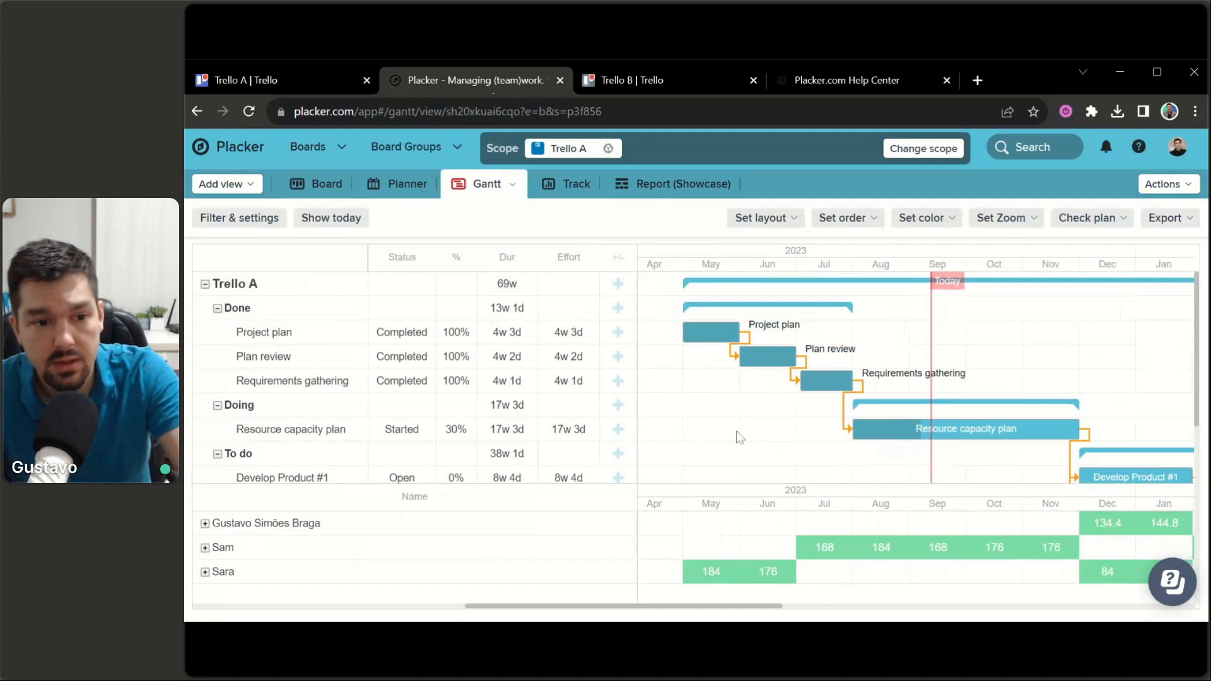
left_click_drag(721, 384, 938, 384)
left_click_drag(927, 338, 875, 338)
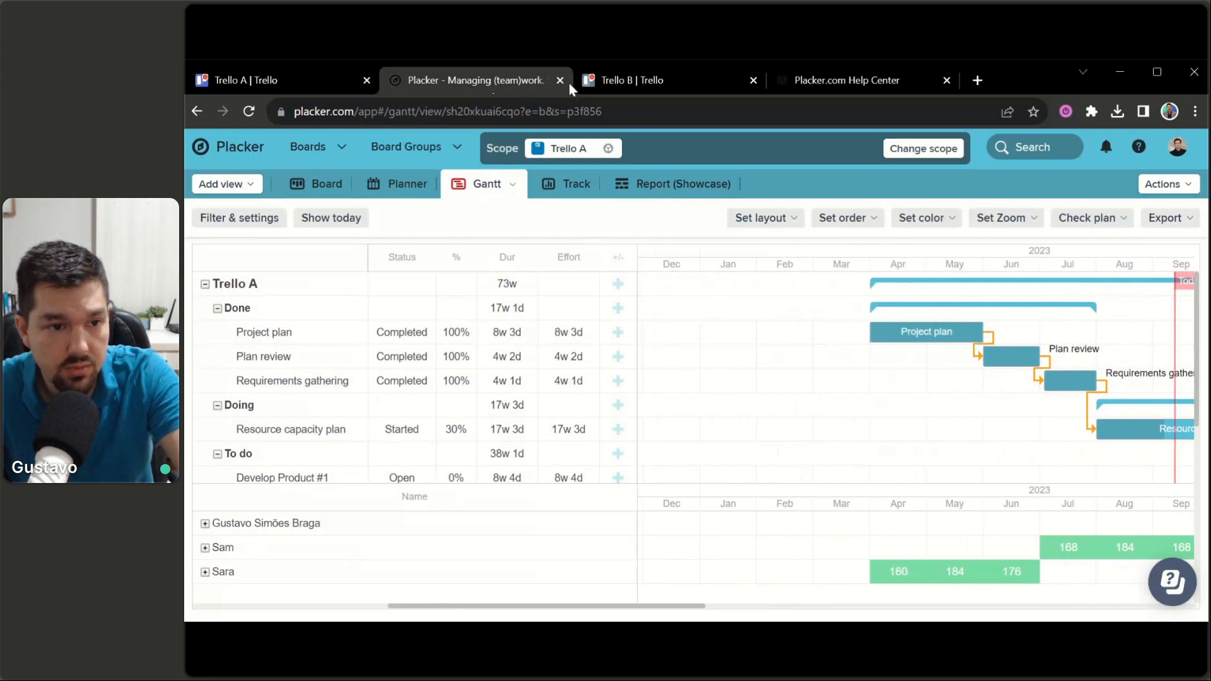
Check the Project plan dates in Trello, in both the embedded Gantt chart and the card itself.
left_click(211, 81)
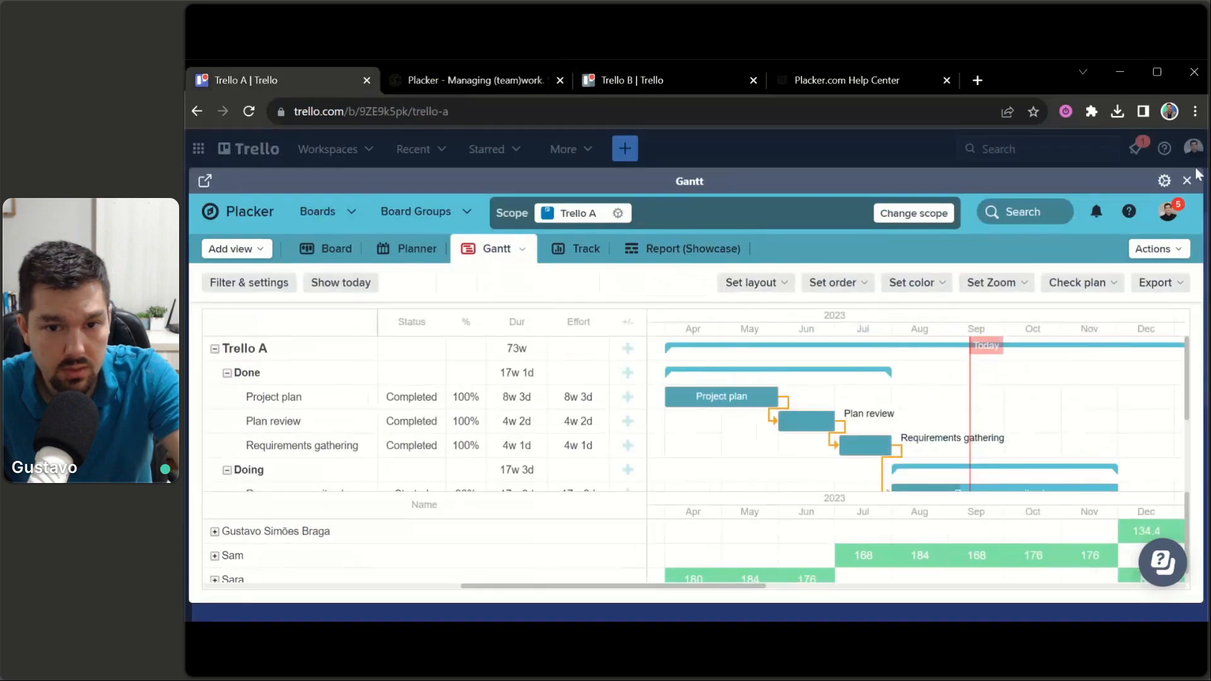
left_click(1186, 180)
left_click(810, 296)
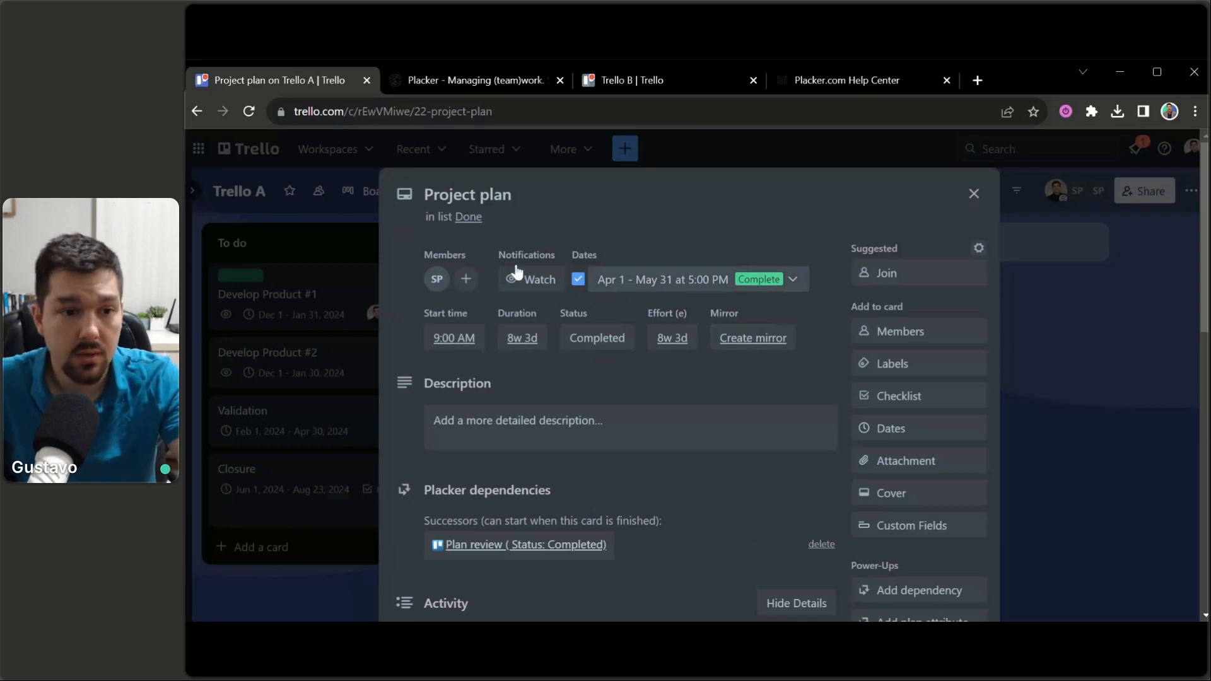
left_click(1103, 407)
Compare the Done, Doing and To do groups in Placker's Gantt chart with the lists on the Trello board.
left_click(449, 82)
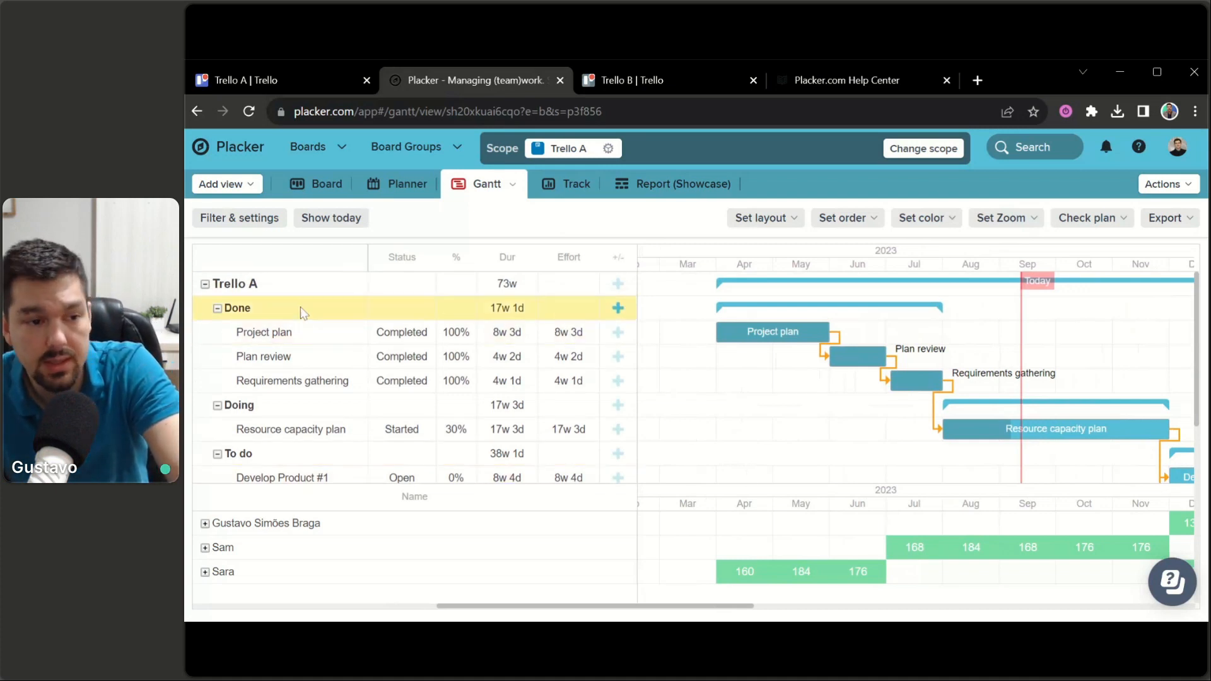
scroll(281, 360, "down", 2)
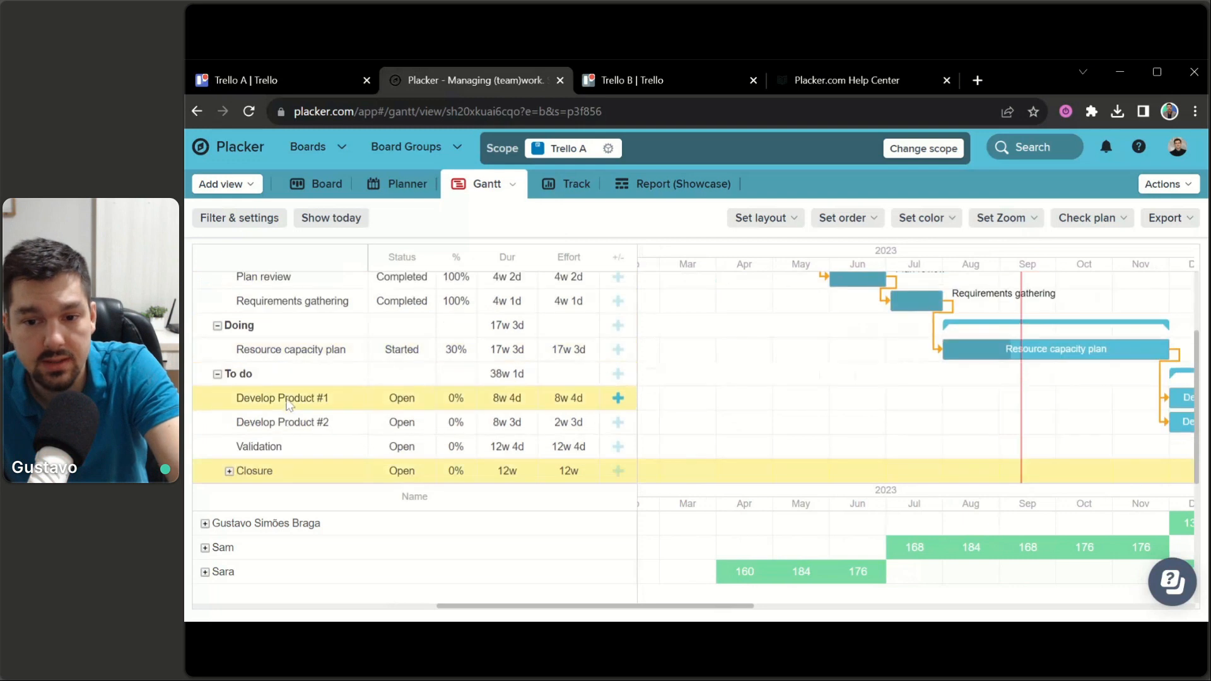
scroll(265, 441, "up", 3)
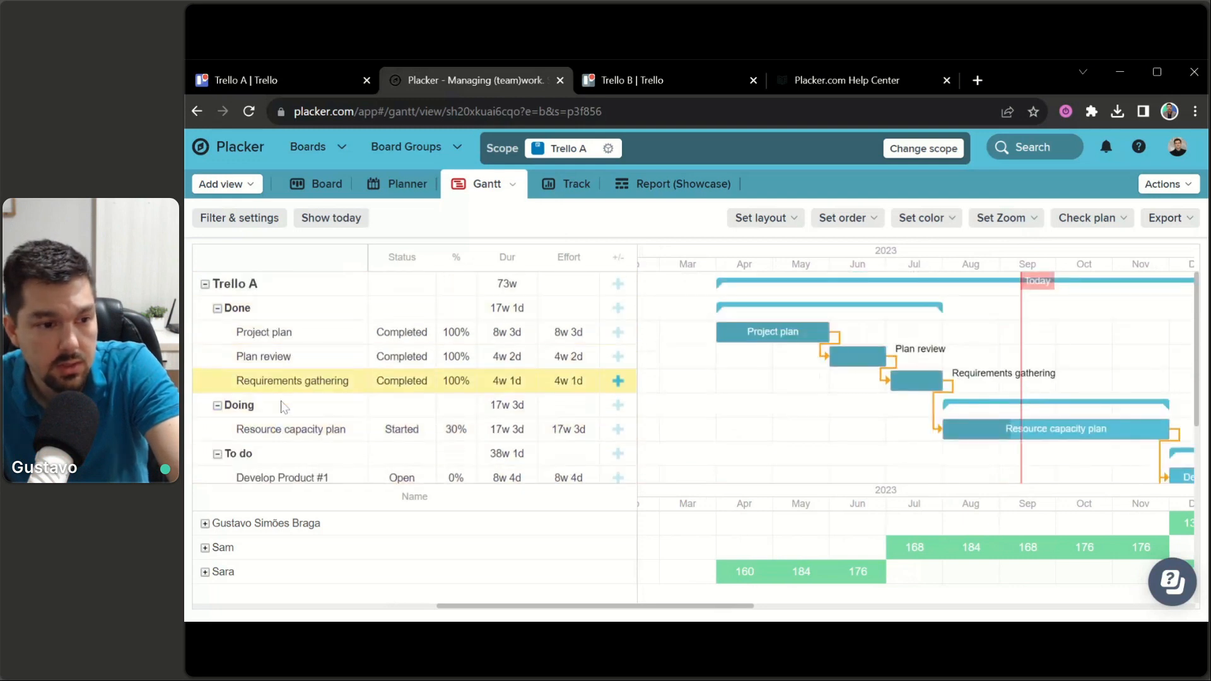
left_click(315, 78)
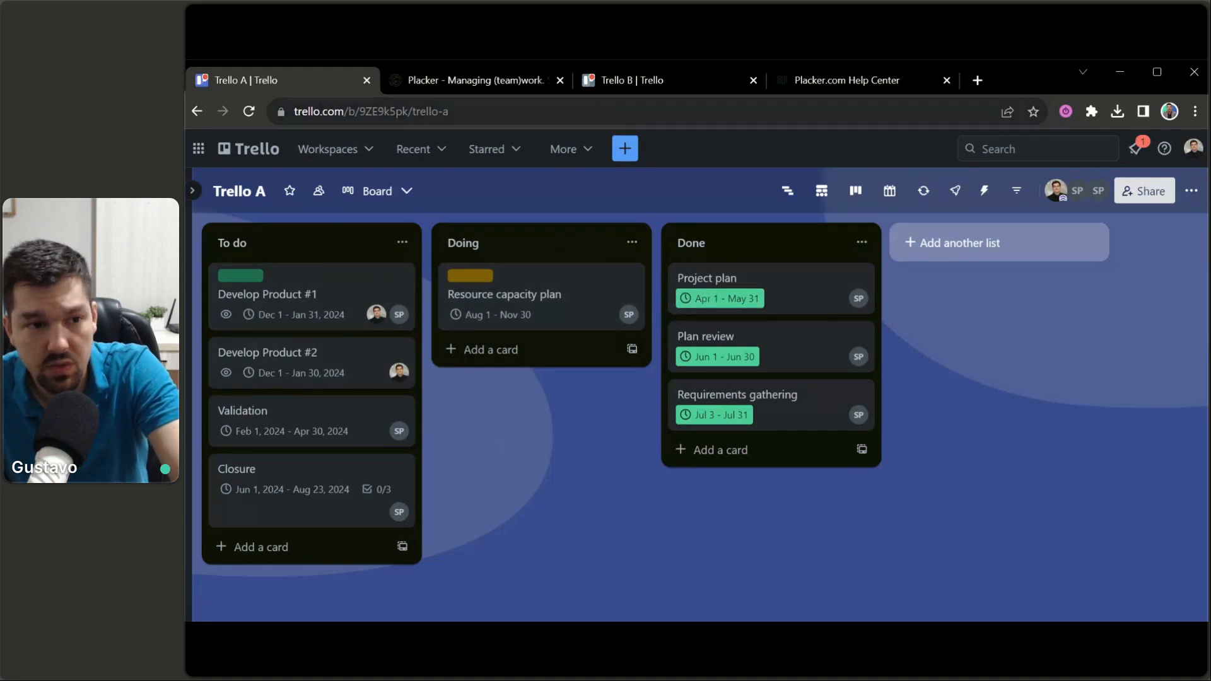
In Placker's Gantt chart, expand the Closure card to show its checklist items.
left_click(473, 80)
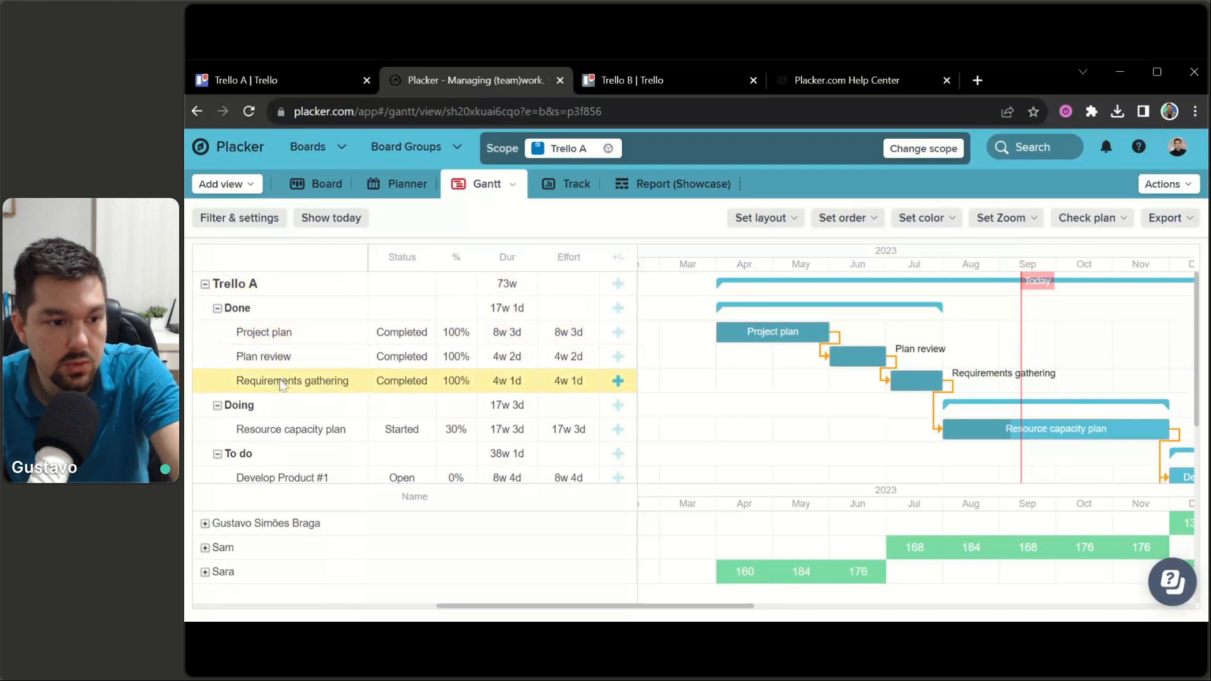
scroll(311, 374, "down", 1)
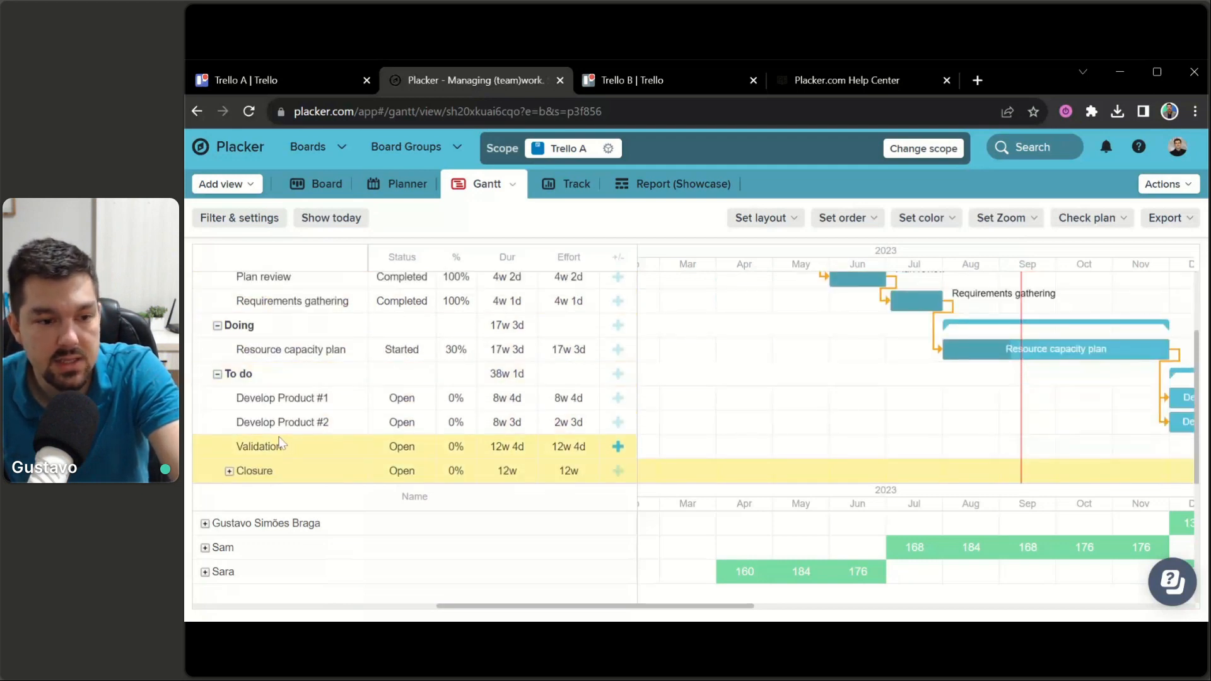
left_click(229, 472)
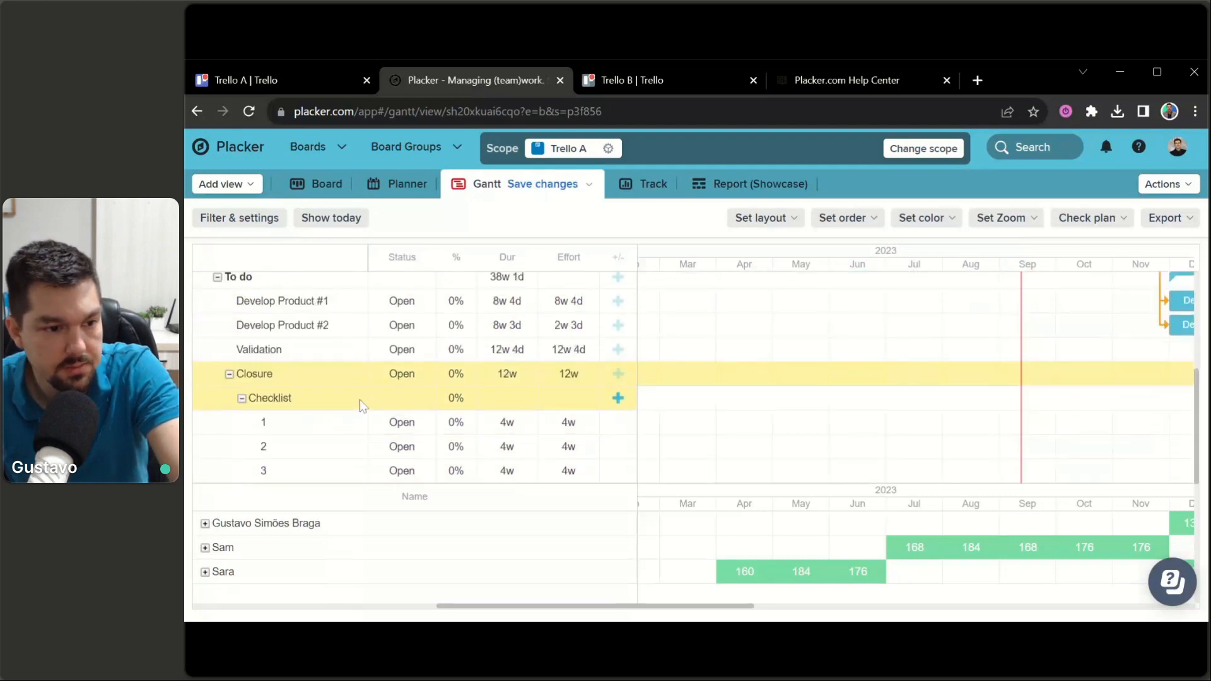
Examine the status, progress, duration and effort columns for the cards across all lists.
scroll(258, 375, "up", 3)
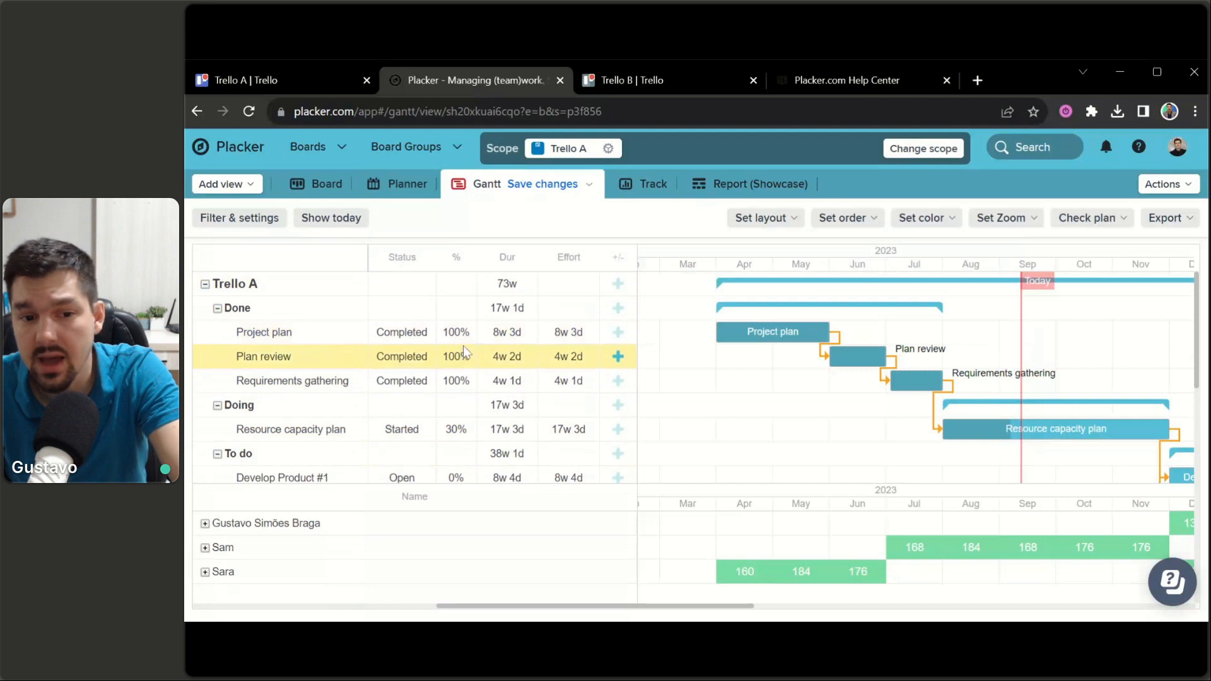
scroll(481, 384, "down", 2)
scroll(448, 337, "up", 2)
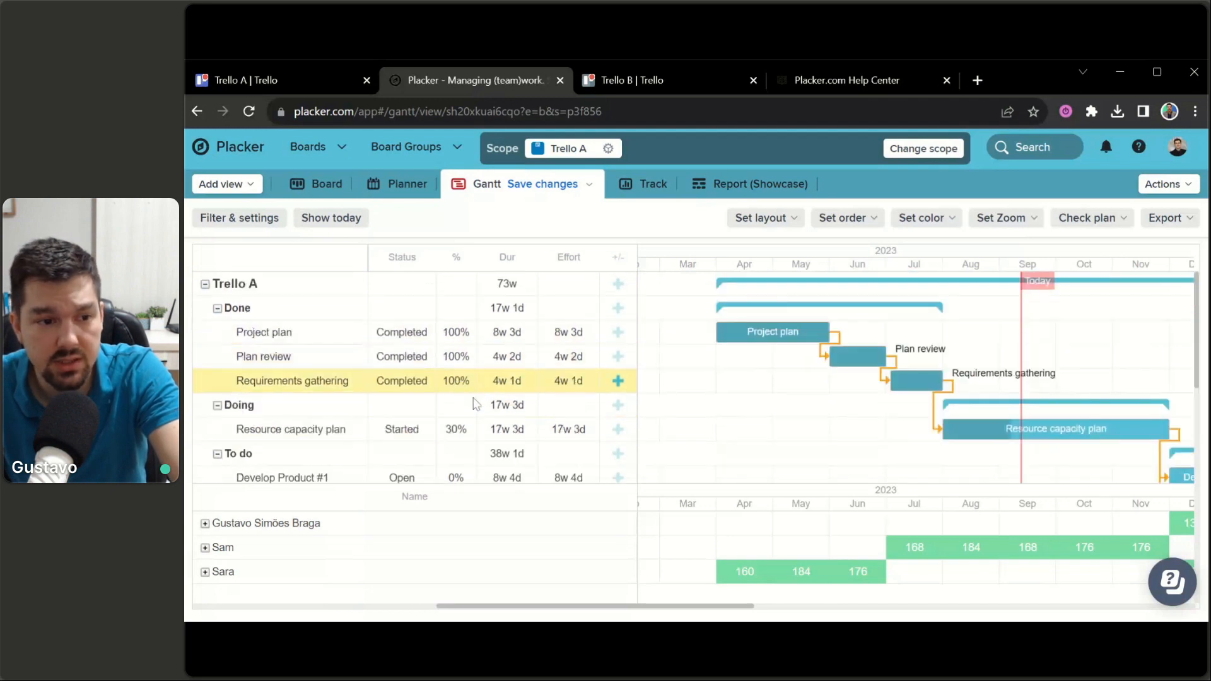
scroll(460, 335, "down", 2)
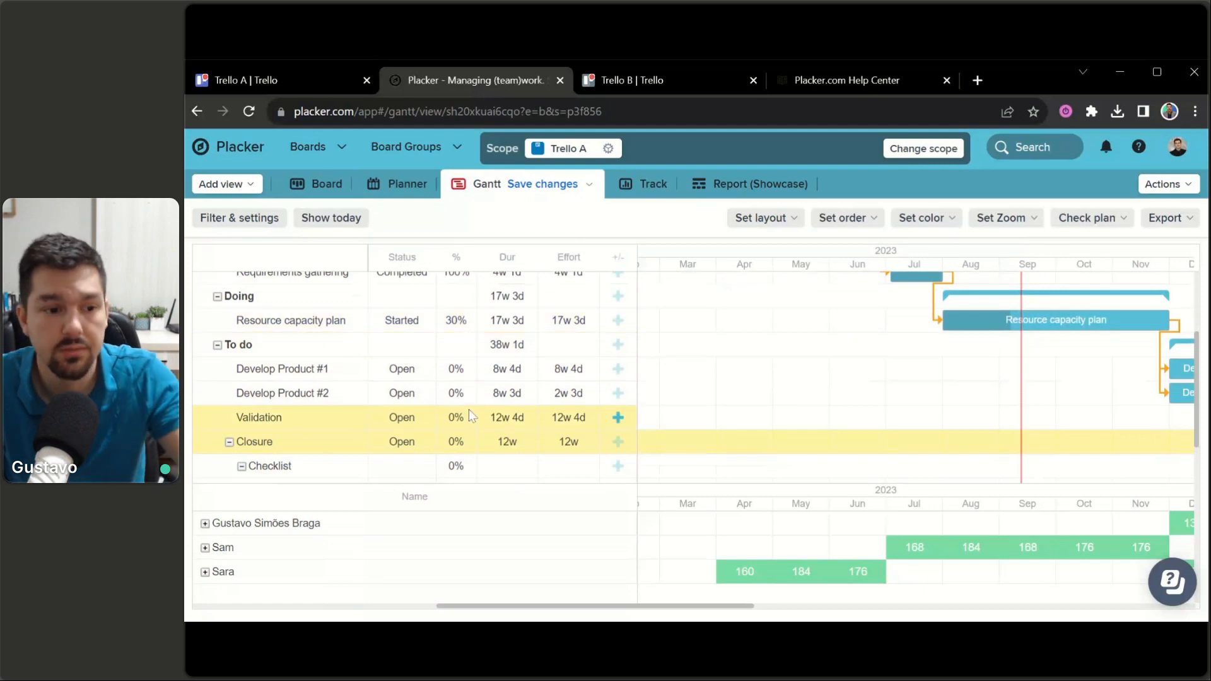
scroll(468, 410, "up", 2)
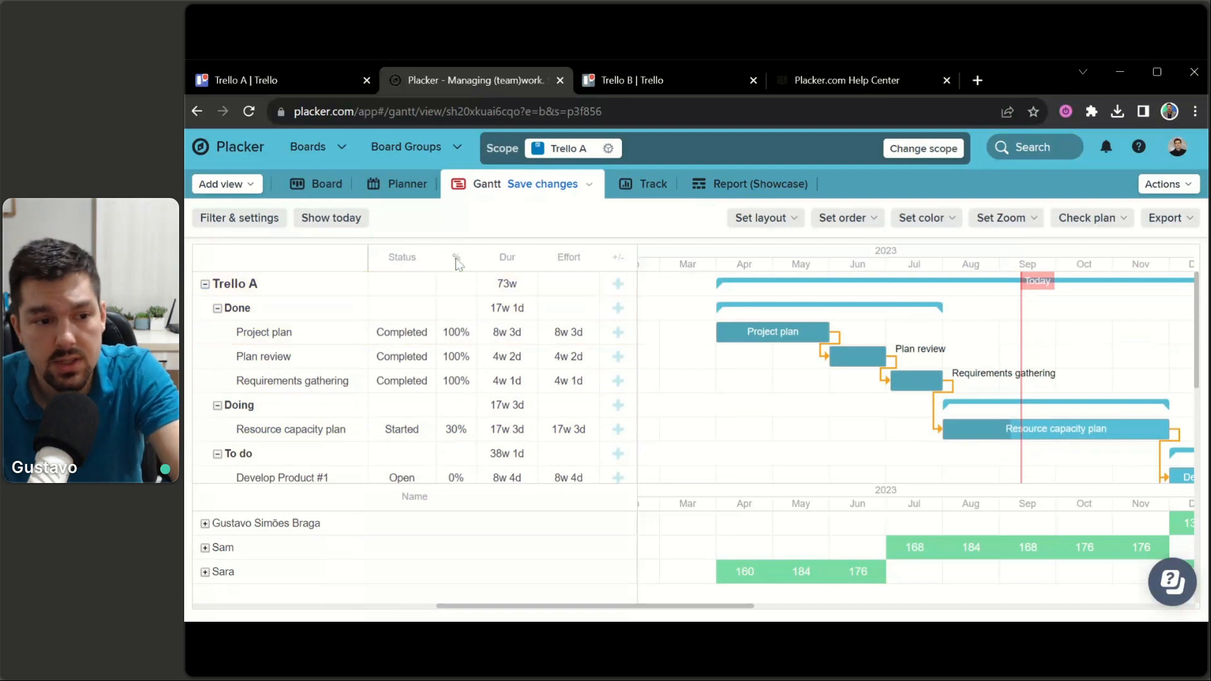
scroll(474, 359, "down", 2)
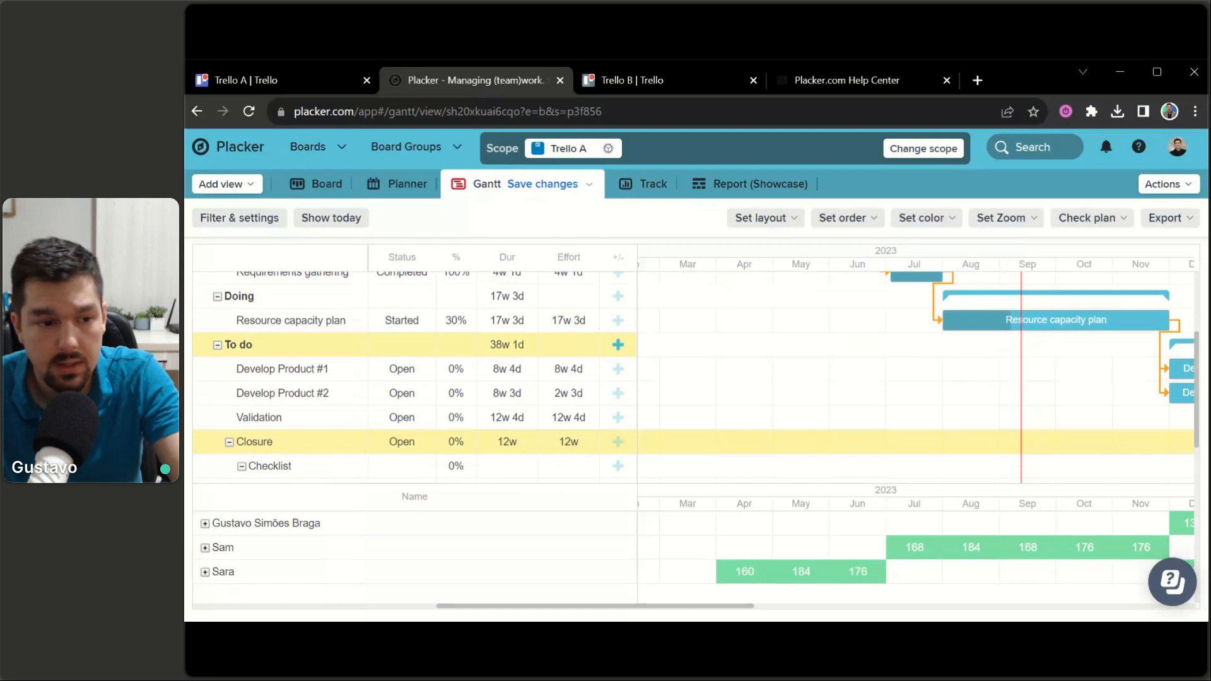
scroll(476, 380, "up", 2)
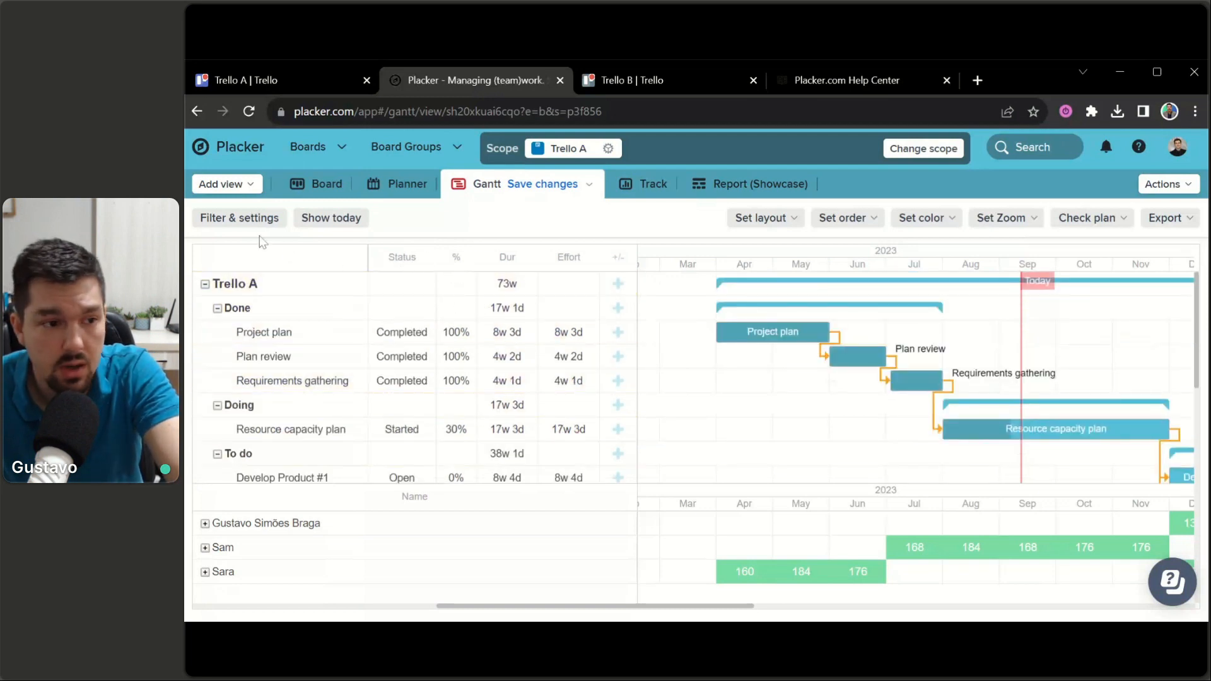
In the Gantt chart attribute column settings, turn off the Progress % and Effort columns.
left_click(243, 218)
scroll(306, 361, "down", 4)
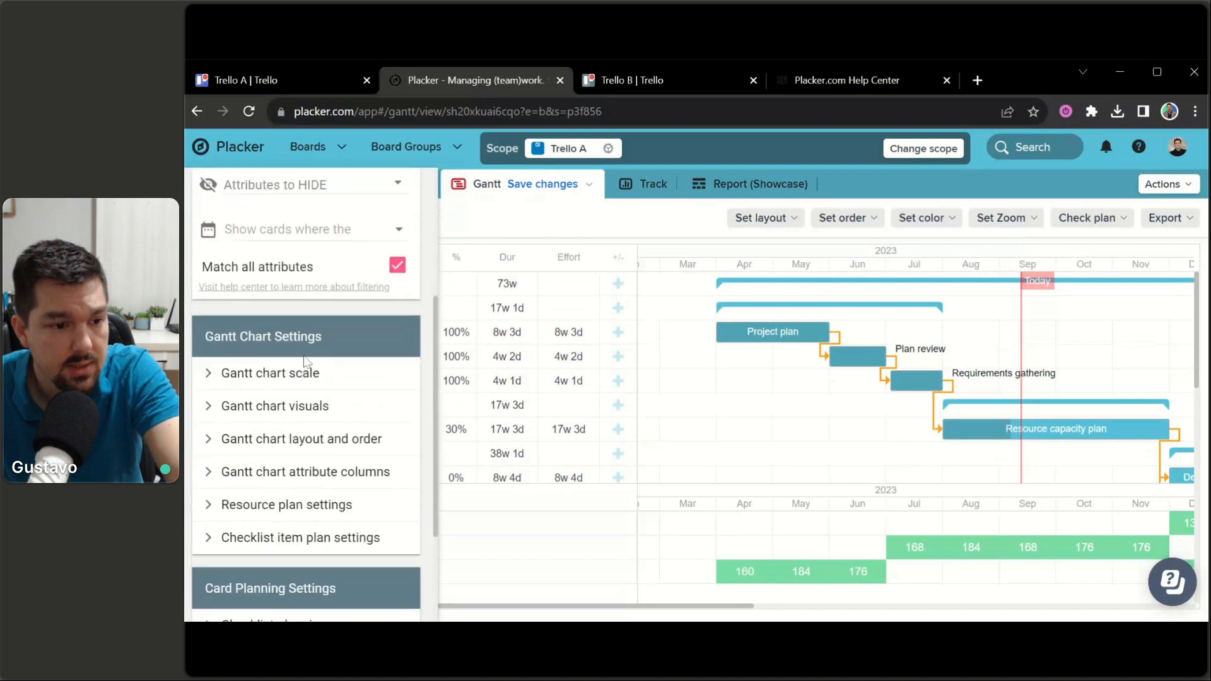
scroll(305, 362, "down", 1)
left_click(303, 396)
scroll(345, 396, "down", 4)
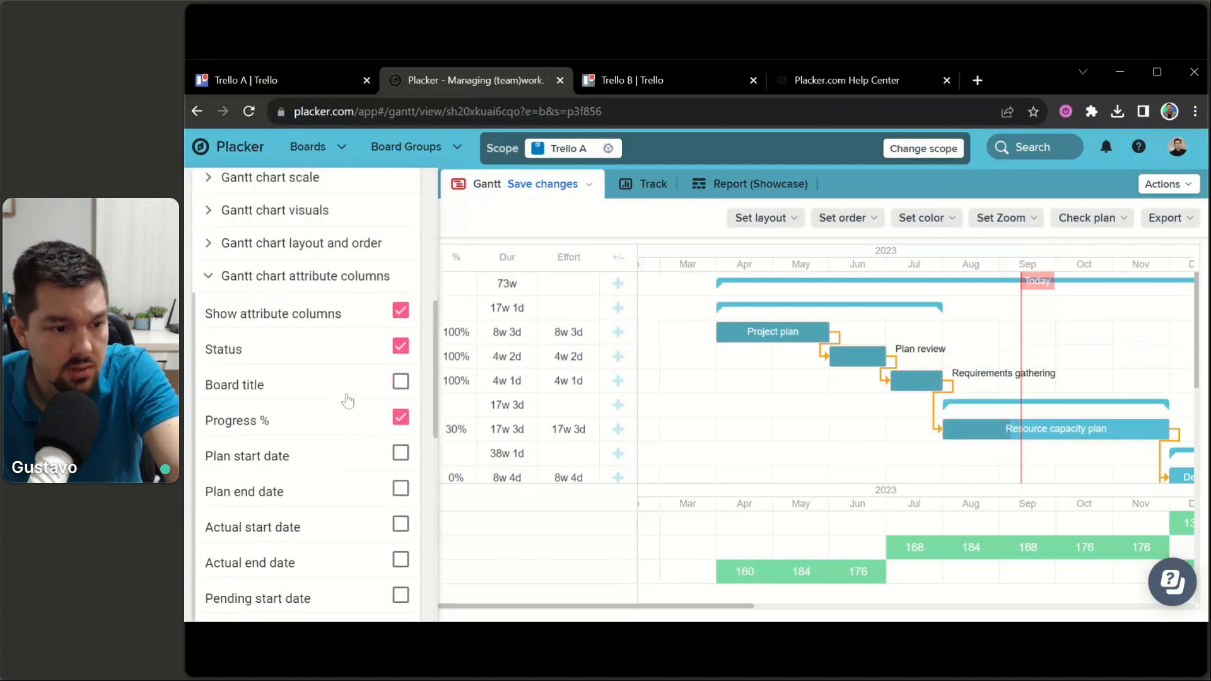
scroll(347, 400, "up", 1)
scroll(348, 400, "up", 1)
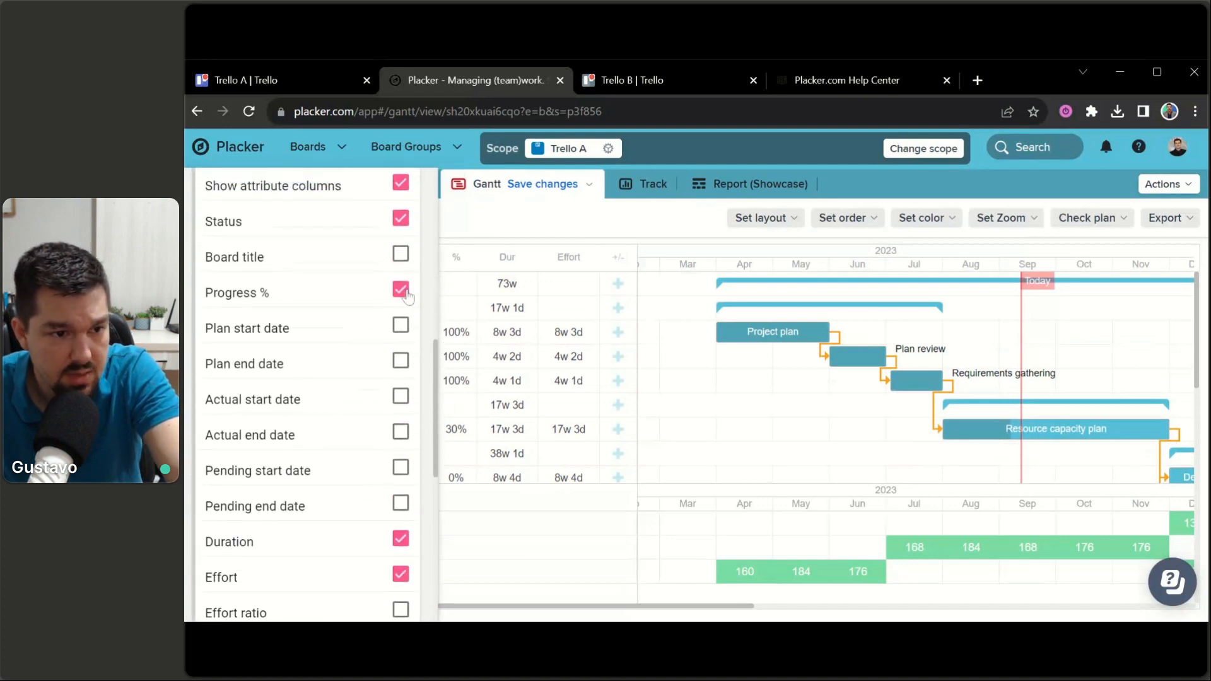
scroll(335, 425, "down", 3)
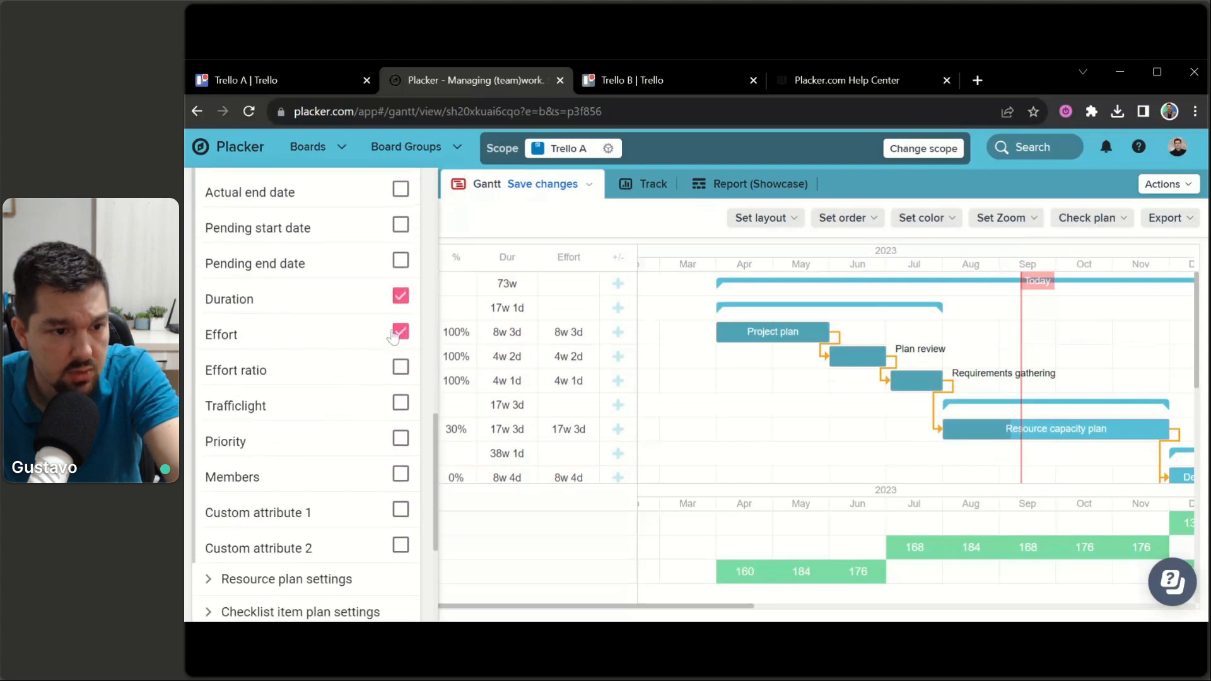
left_click(393, 334)
Enable the Plan start date and Plan end date attribute columns for the Gantt chart.
scroll(356, 462, "up", 3)
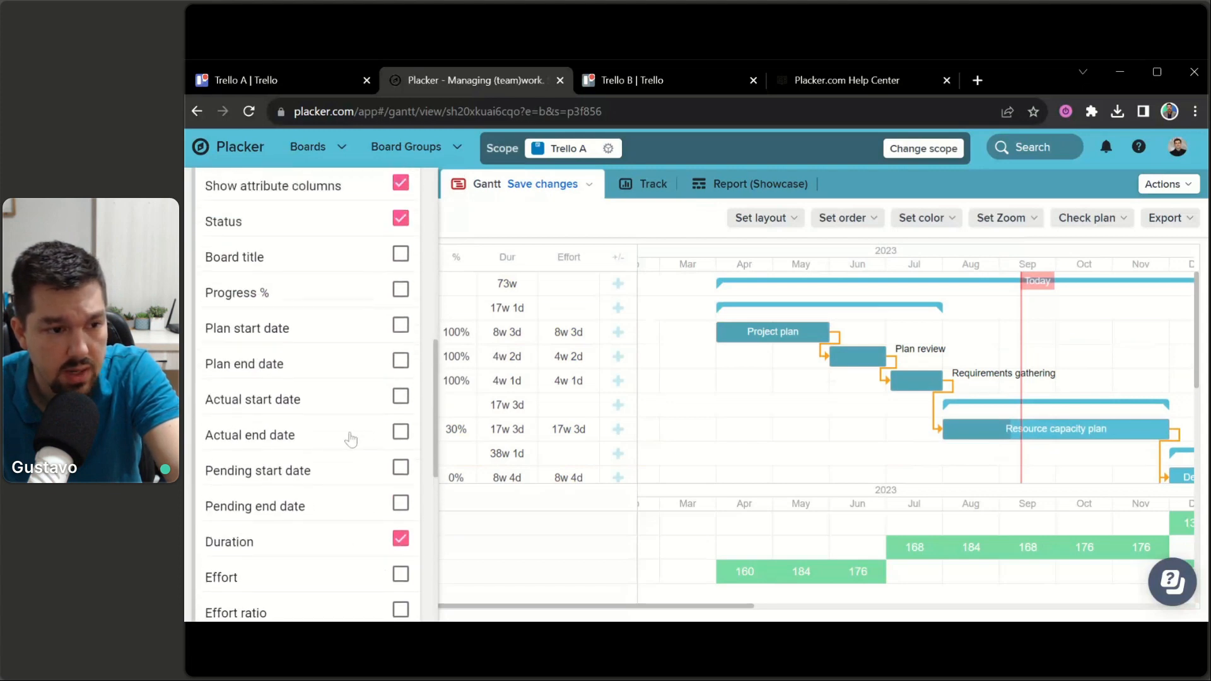
scroll(338, 341, "up", 1)
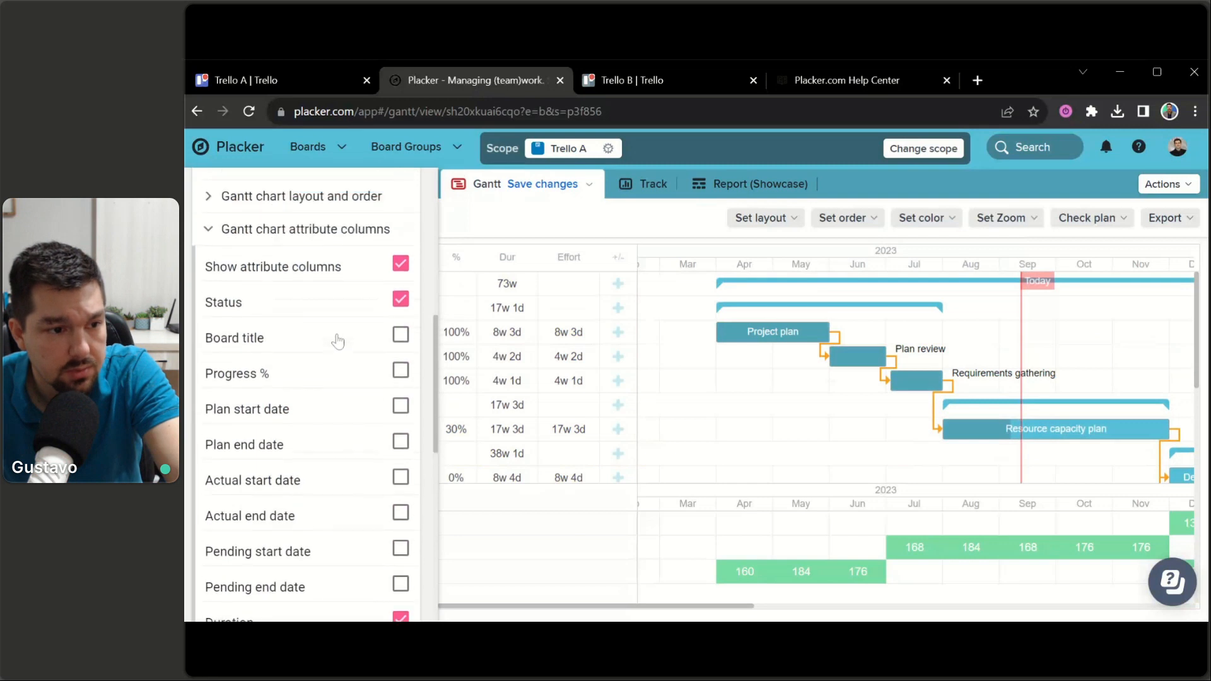
left_click(399, 410)
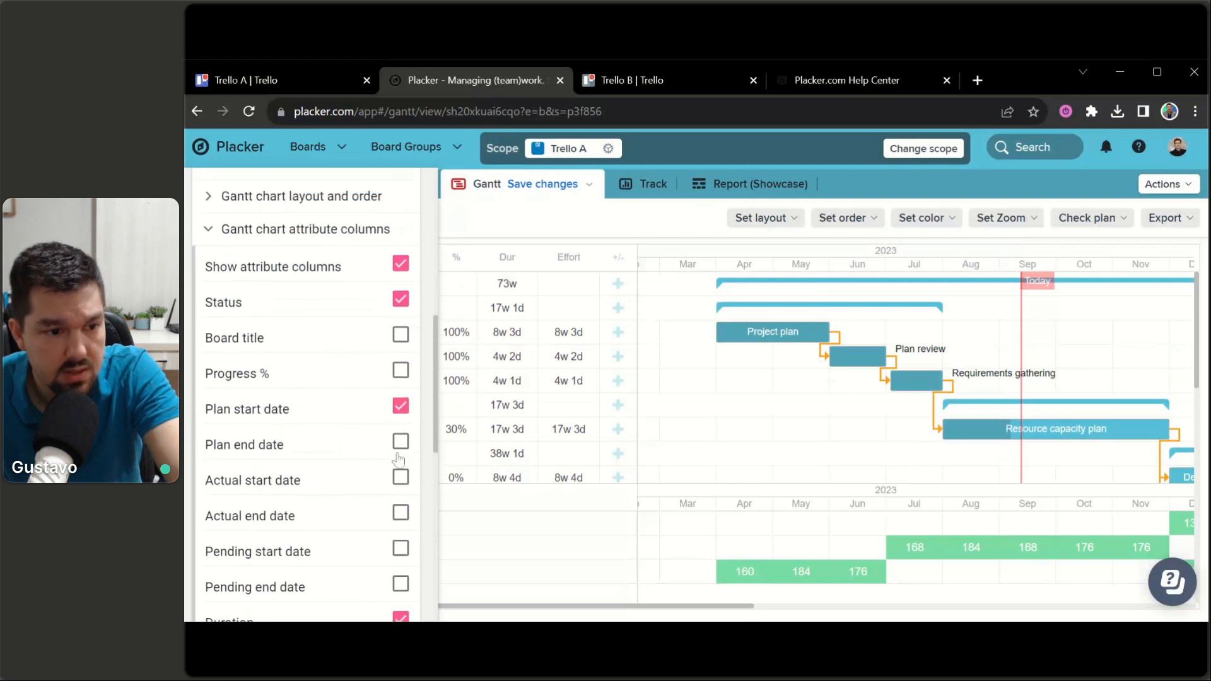
left_click(400, 442)
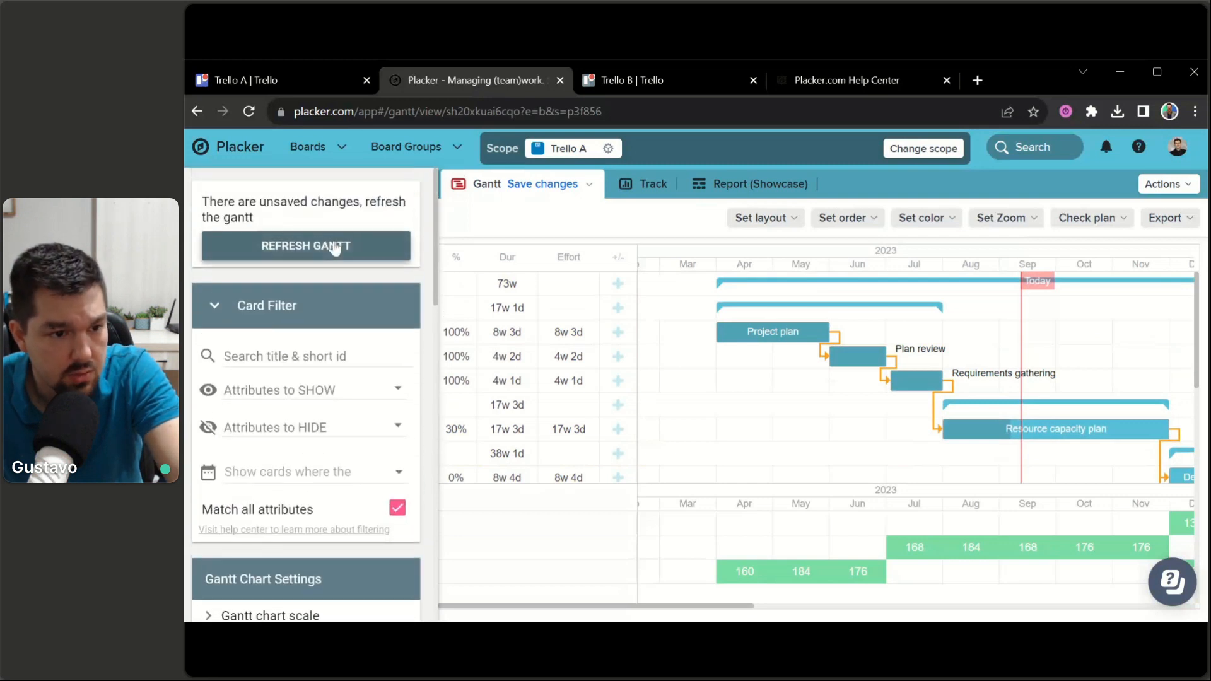
Refresh the Gantt chart with the new column settings and save the changes to the view.
left_click(334, 247)
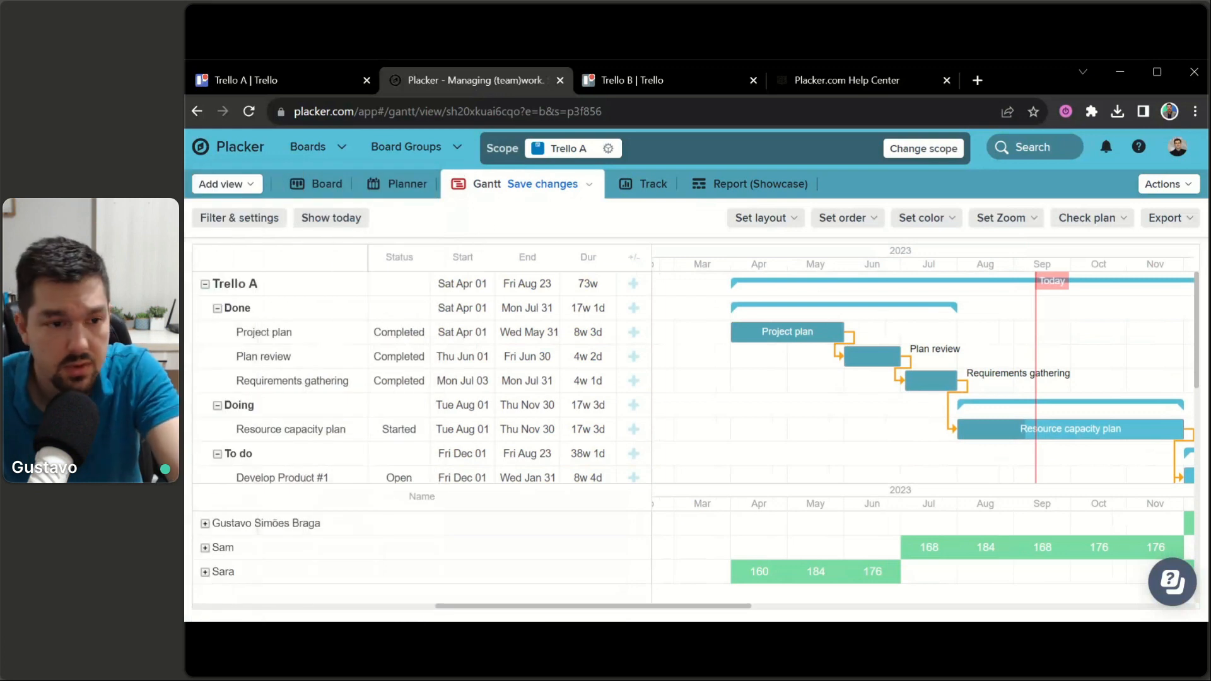
left_click(546, 186)
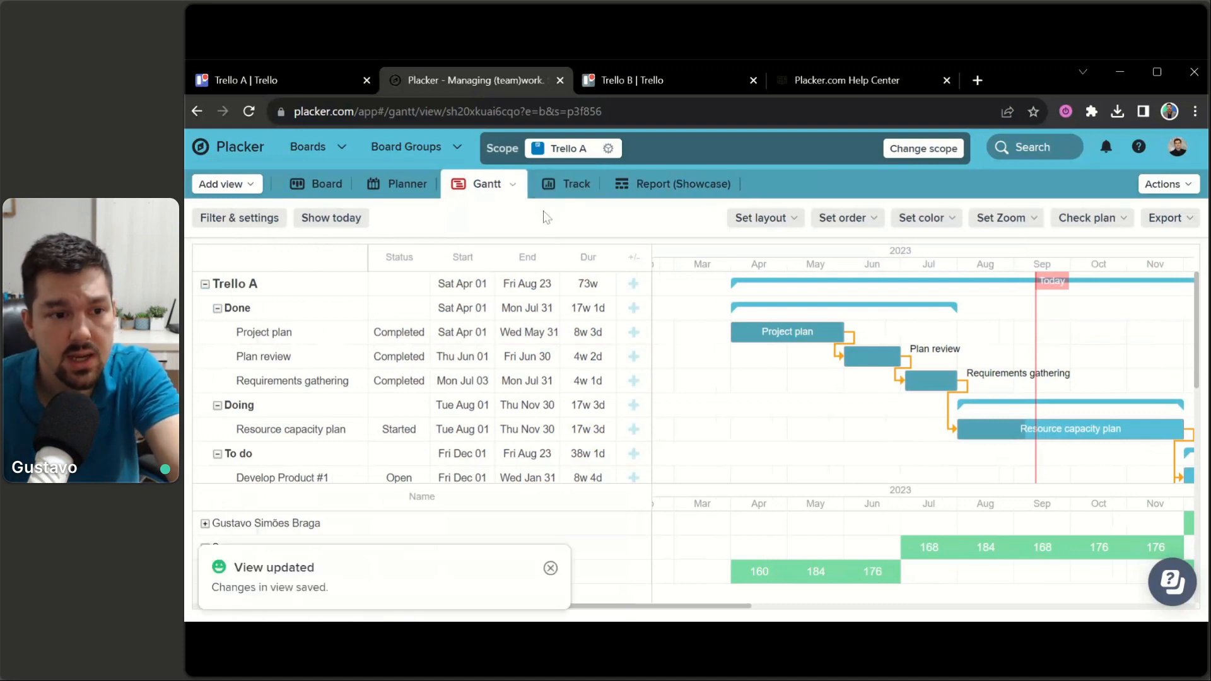
left_click(550, 568)
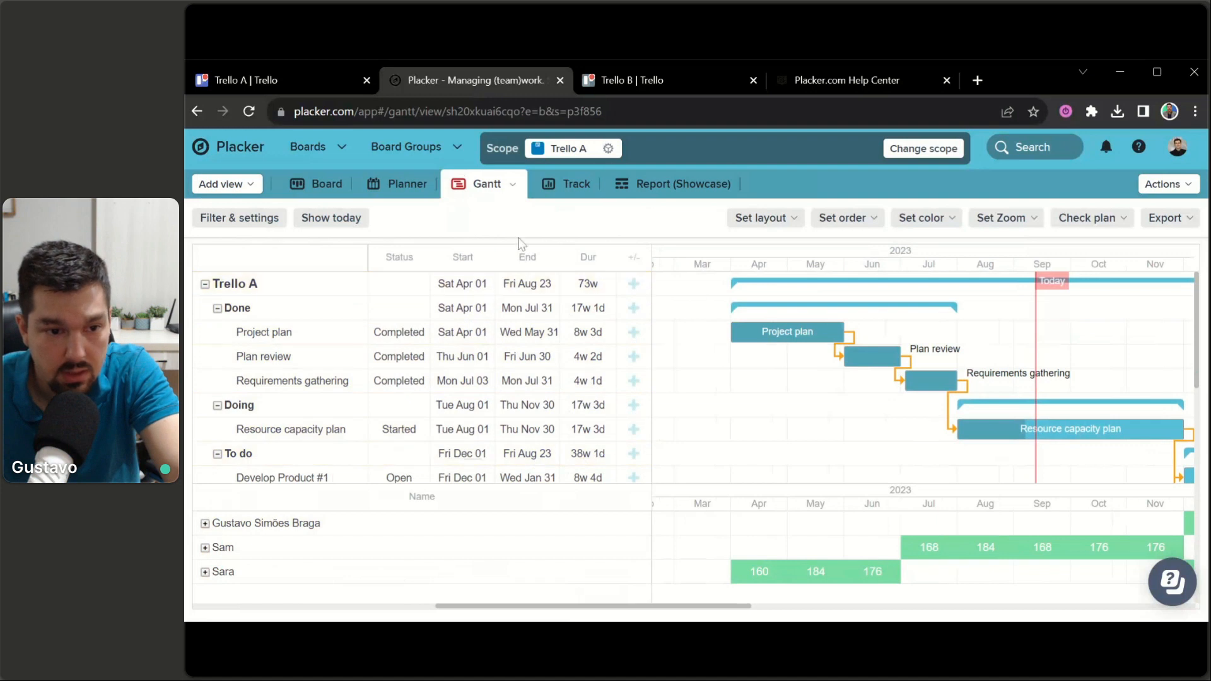
Check the zoom options available for the Gantt timeline, keeping Year by Month.
scroll(800, 454, "right", 3)
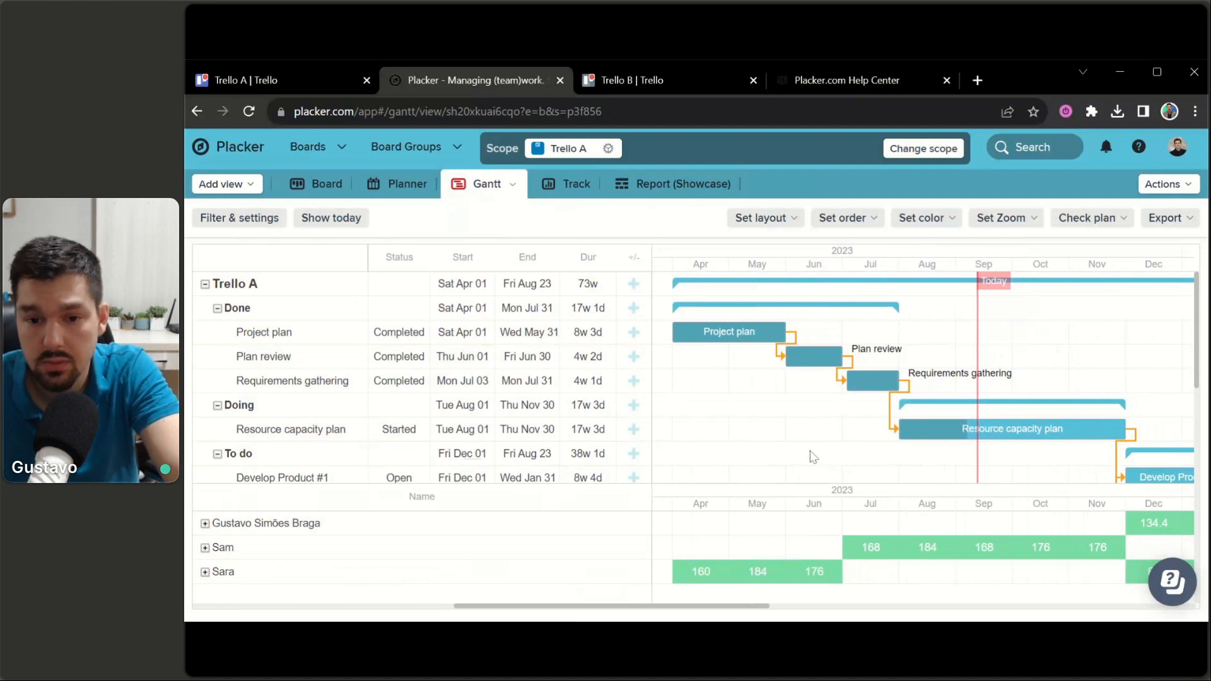
scroll(814, 457, "down", 1)
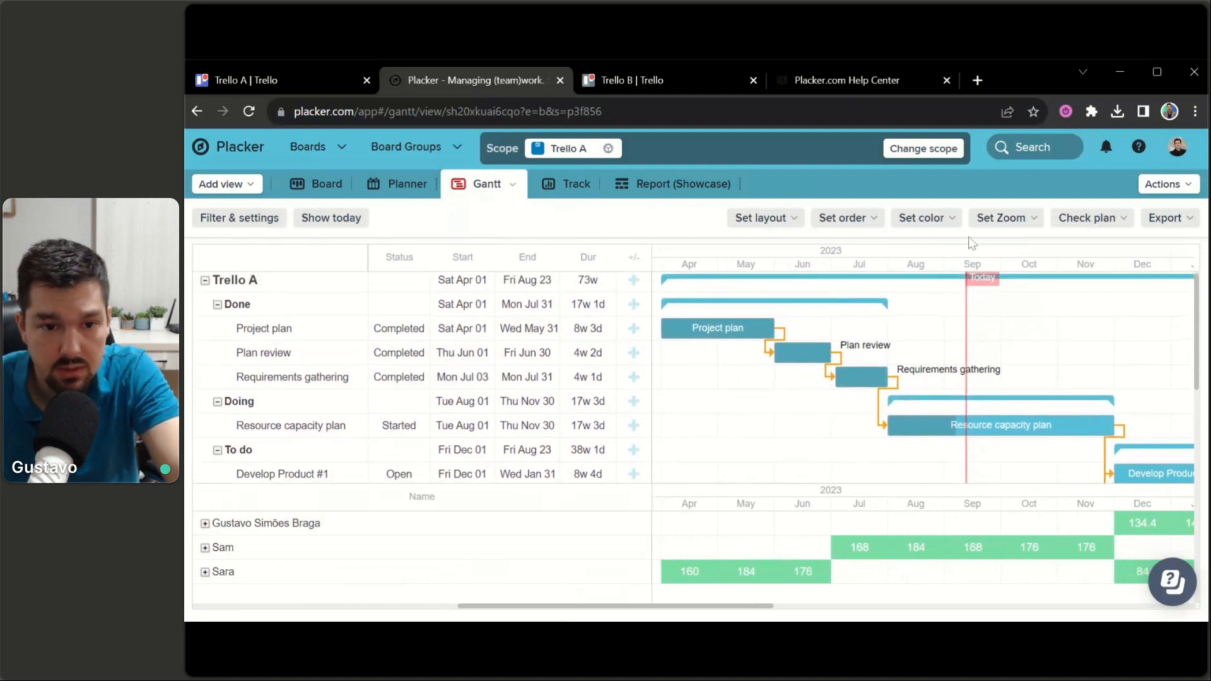
left_click(992, 220)
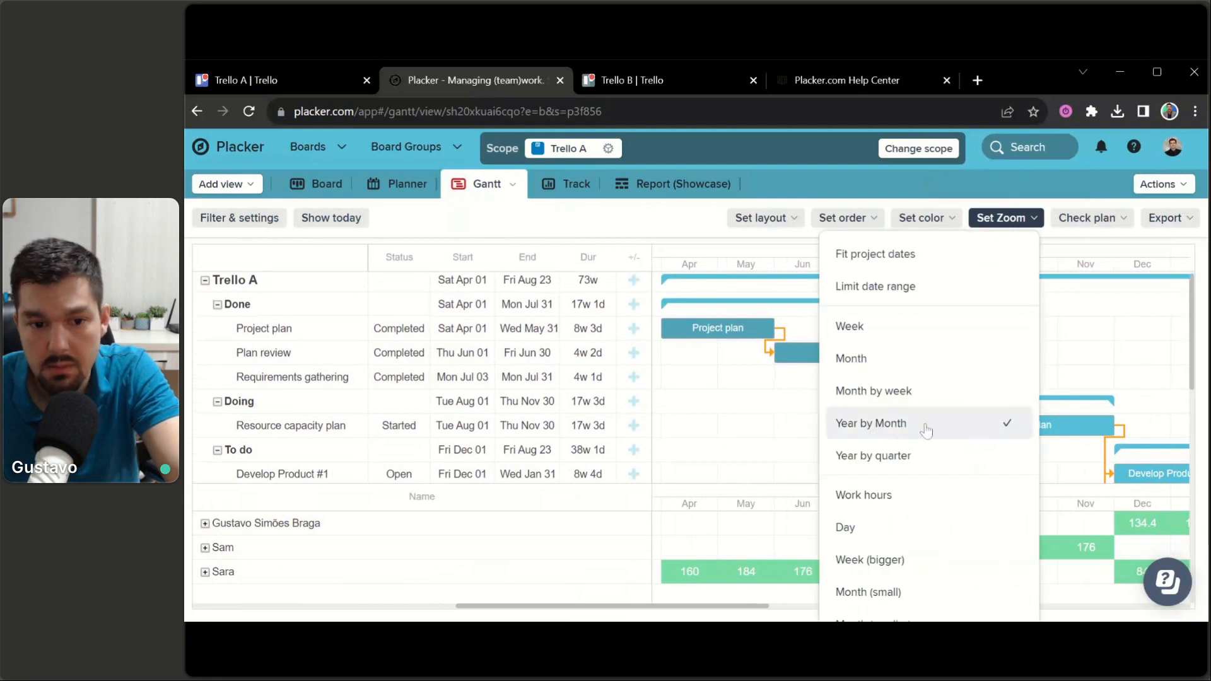
left_click(1143, 390)
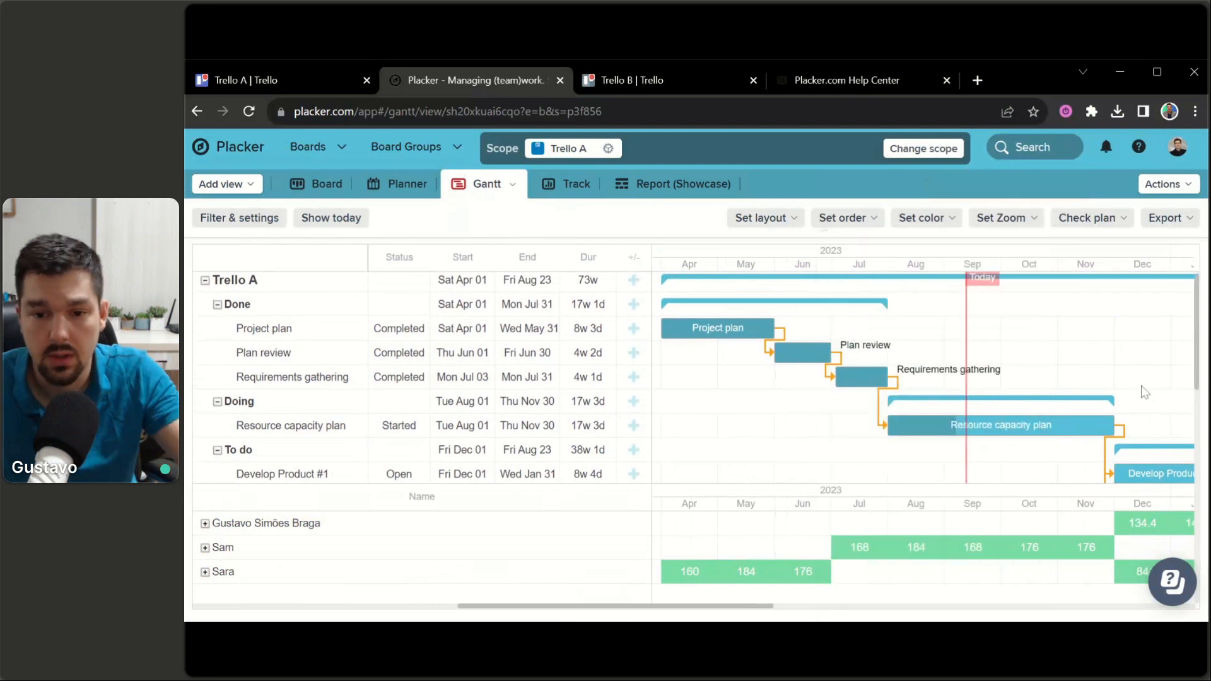
scroll(797, 451, "left", 2)
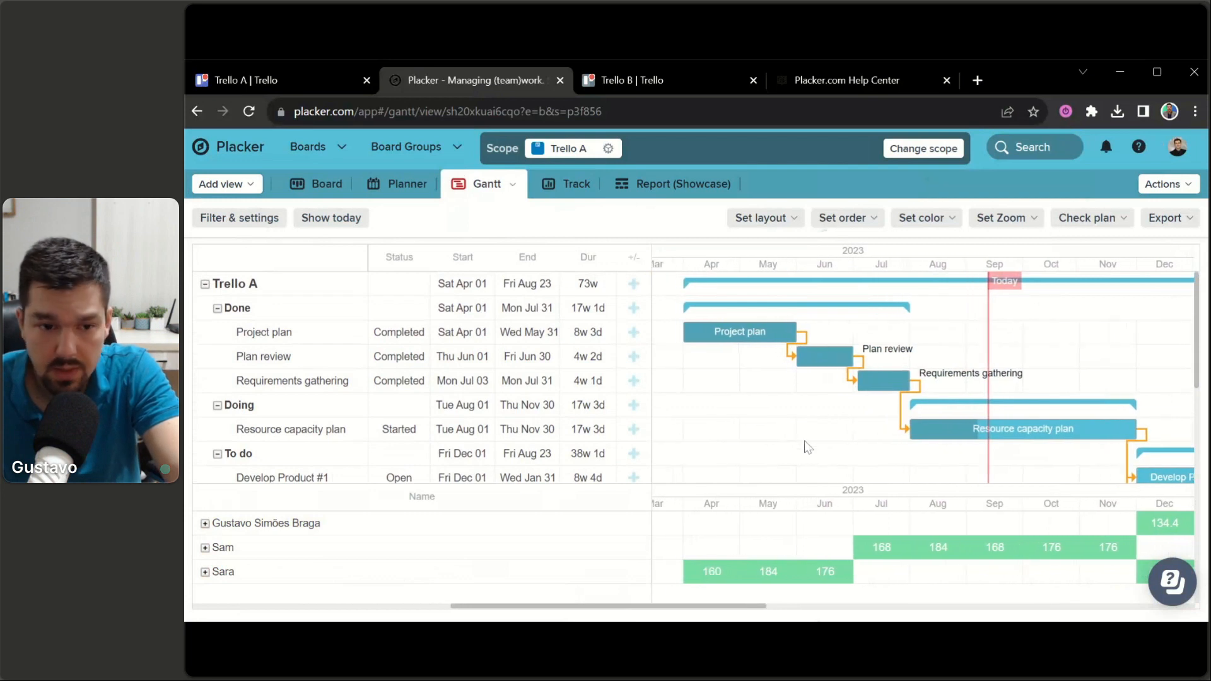
scroll(804, 442, "right", 1)
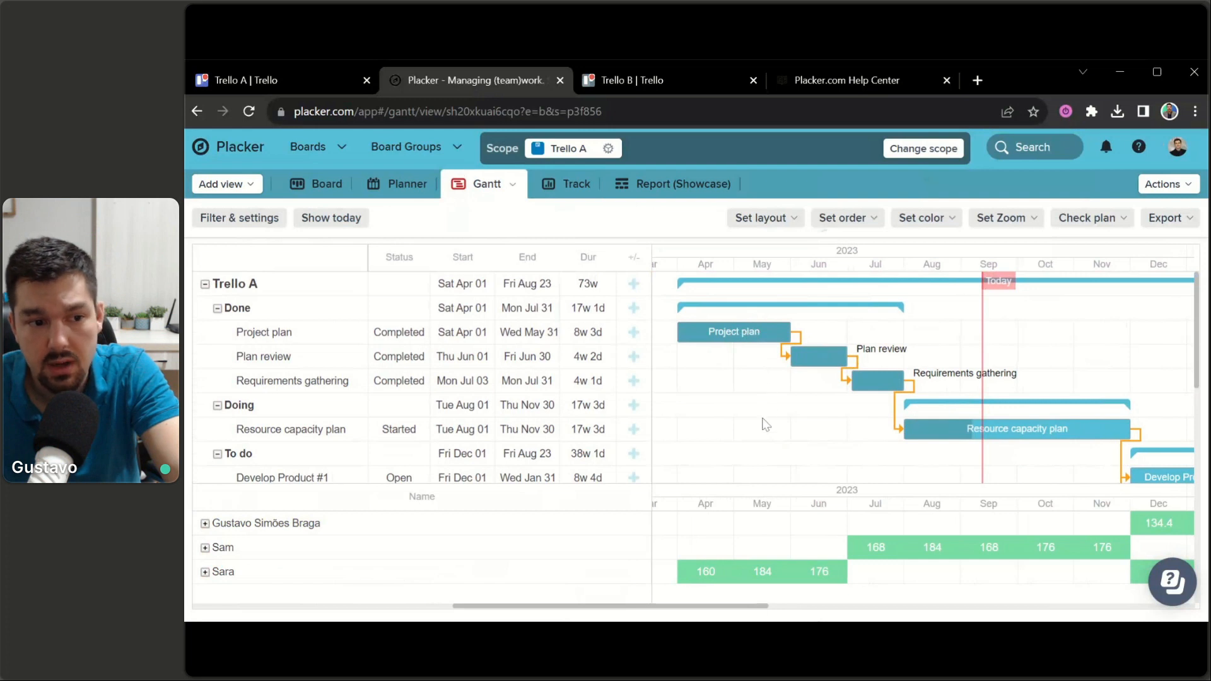
scroll(766, 425, "right", 1)
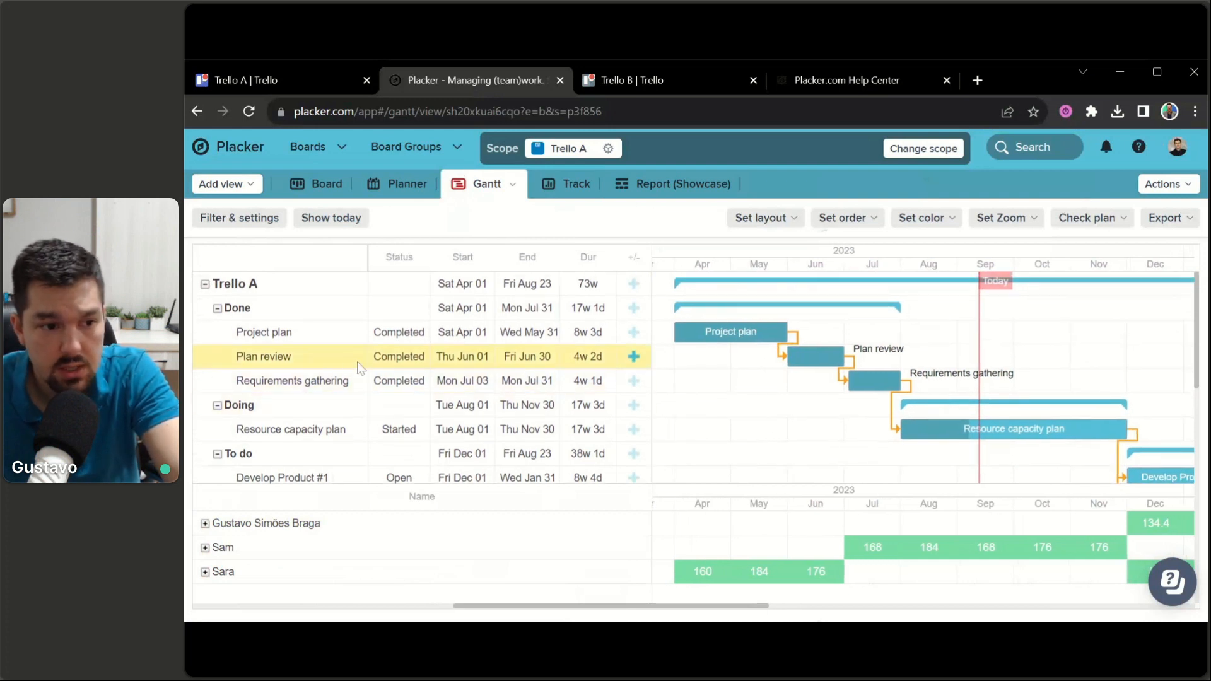
scroll(735, 395, "left", 2)
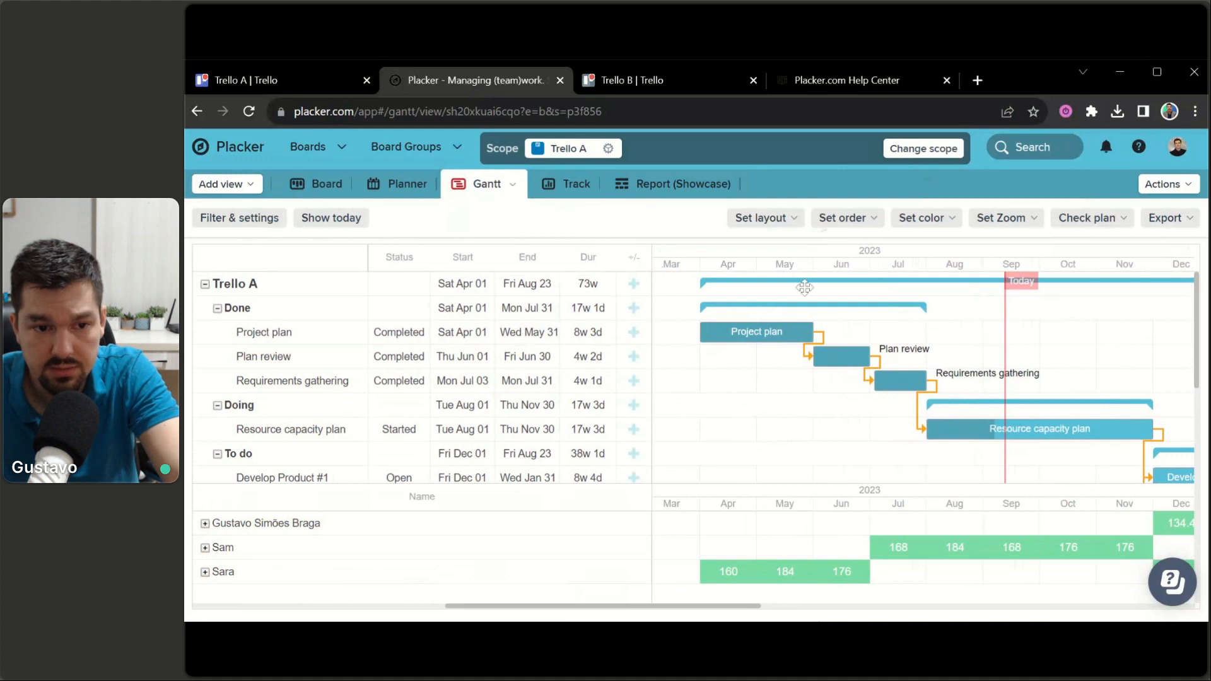
scroll(759, 414, "right", 1)
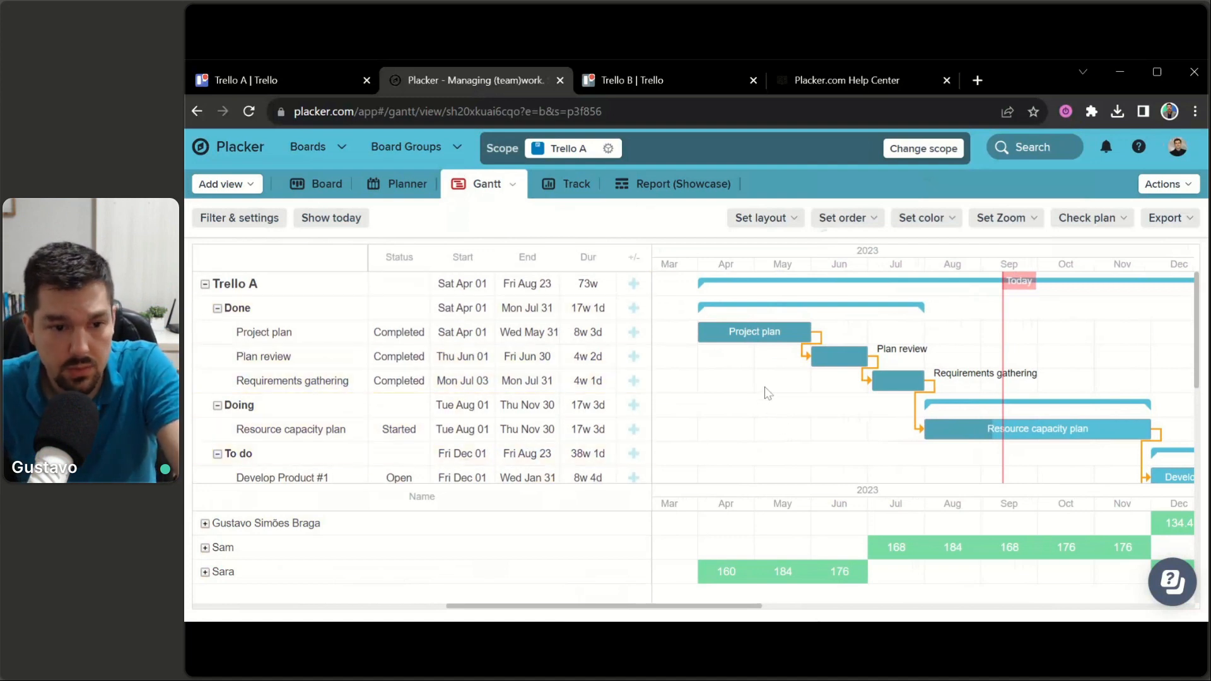
mouse_move(759, 391)
left_mouse_down()
mouse_move(764, 407)
mouse_move(740, 413)
mouse_move(700, 371)
left_mouse_up()
mouse_move(824, 433)
left_mouse_down()
mouse_move(704, 344)
mouse_move(830, 408)
mouse_move(883, 458)
left_mouse_up()
left_click_drag(697, 397, 744, 512)
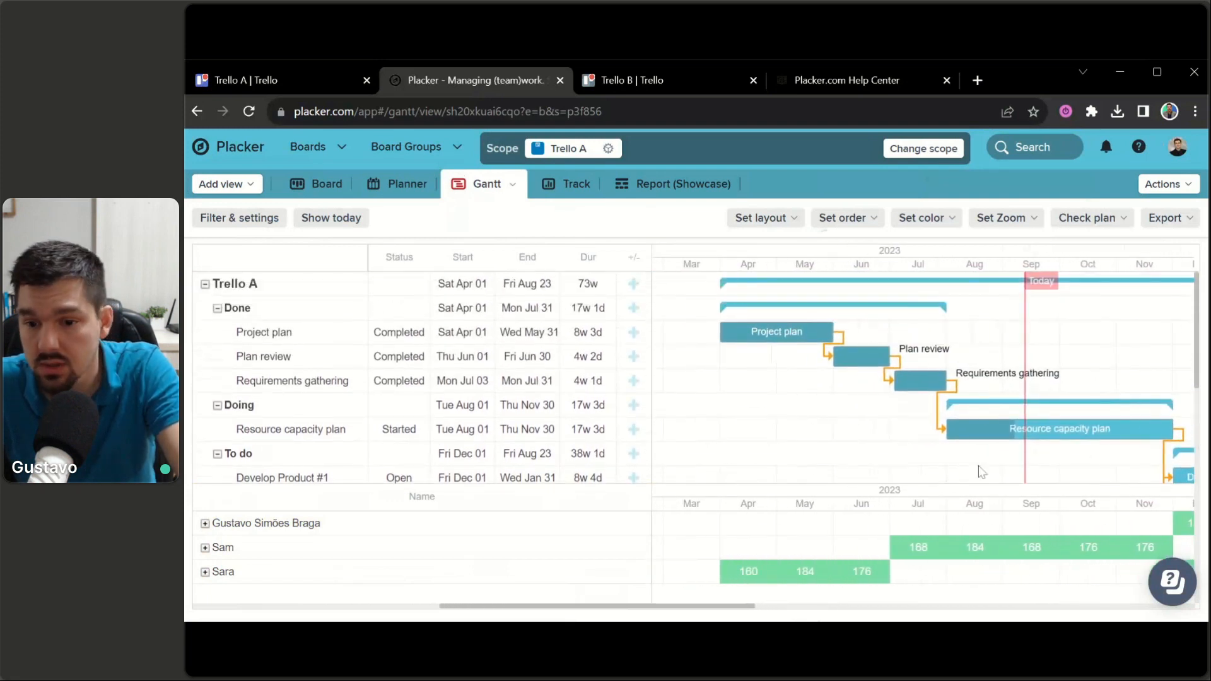
left_click_drag(797, 460, 729, 446)
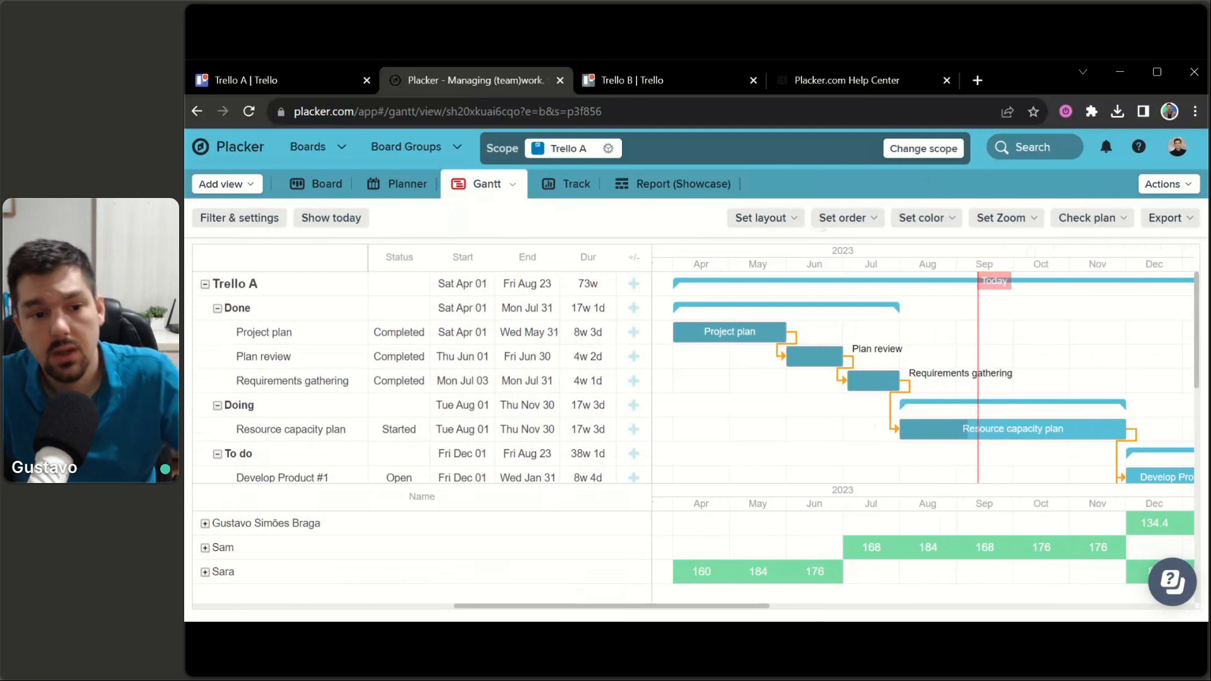
mouse_move(779, 358)
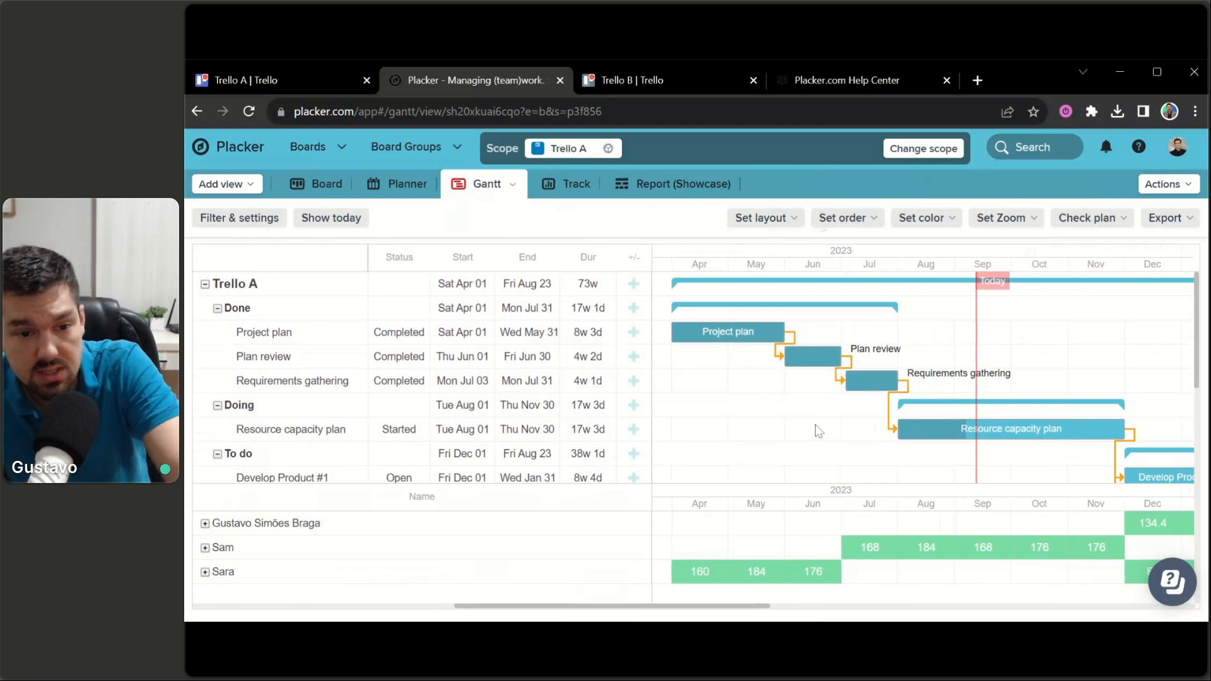
Examine the card bars and their dependency lines along the timeline, from the Done list through to the Closure card and its checklist.
left_click_drag(816, 430, 737, 400)
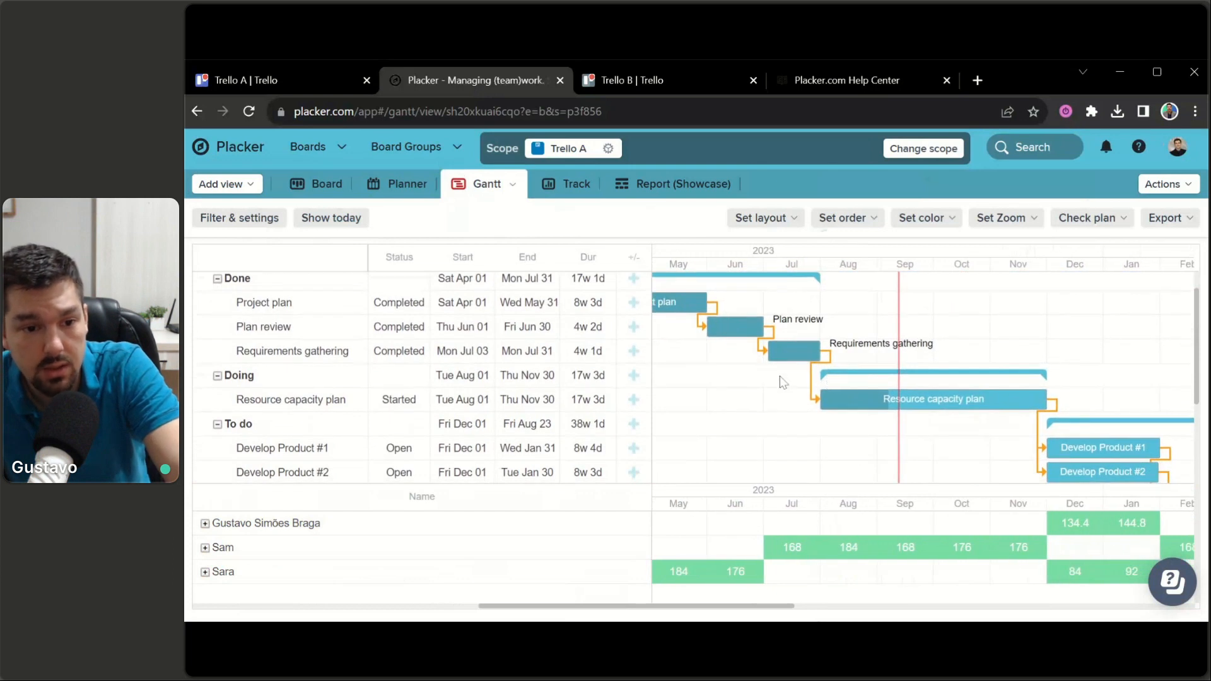
left_click_drag(768, 454, 720, 411)
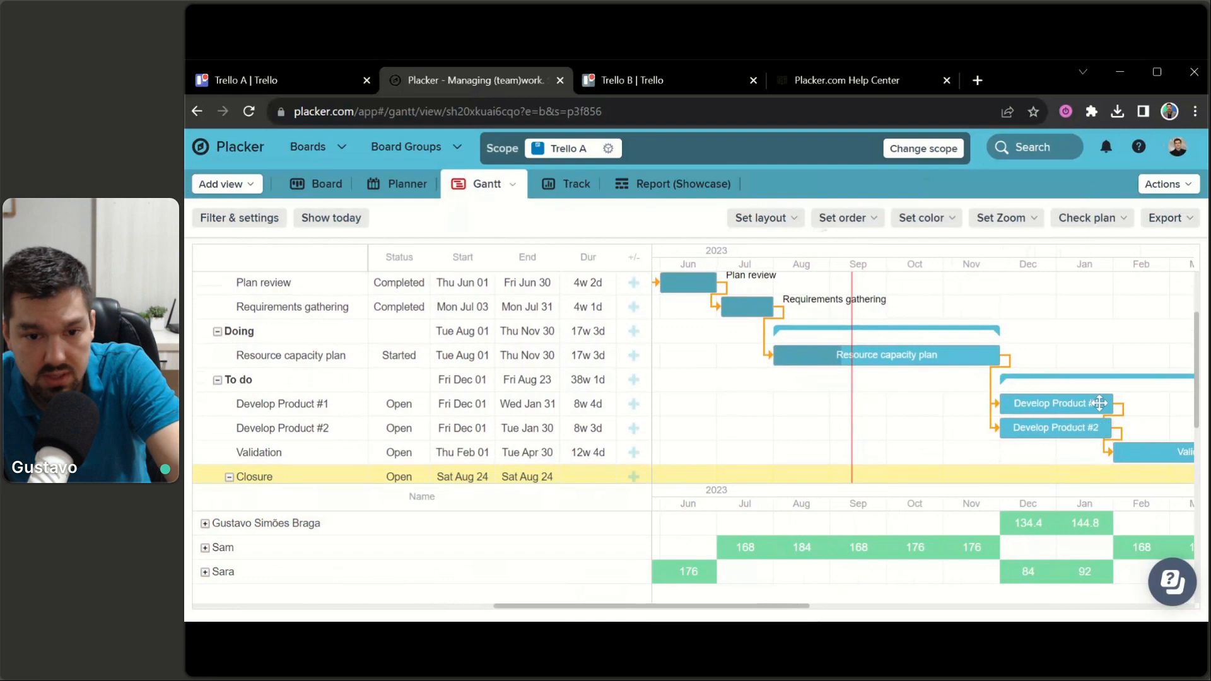
scroll(914, 426, "up", 2)
scroll(915, 425, "left", 3)
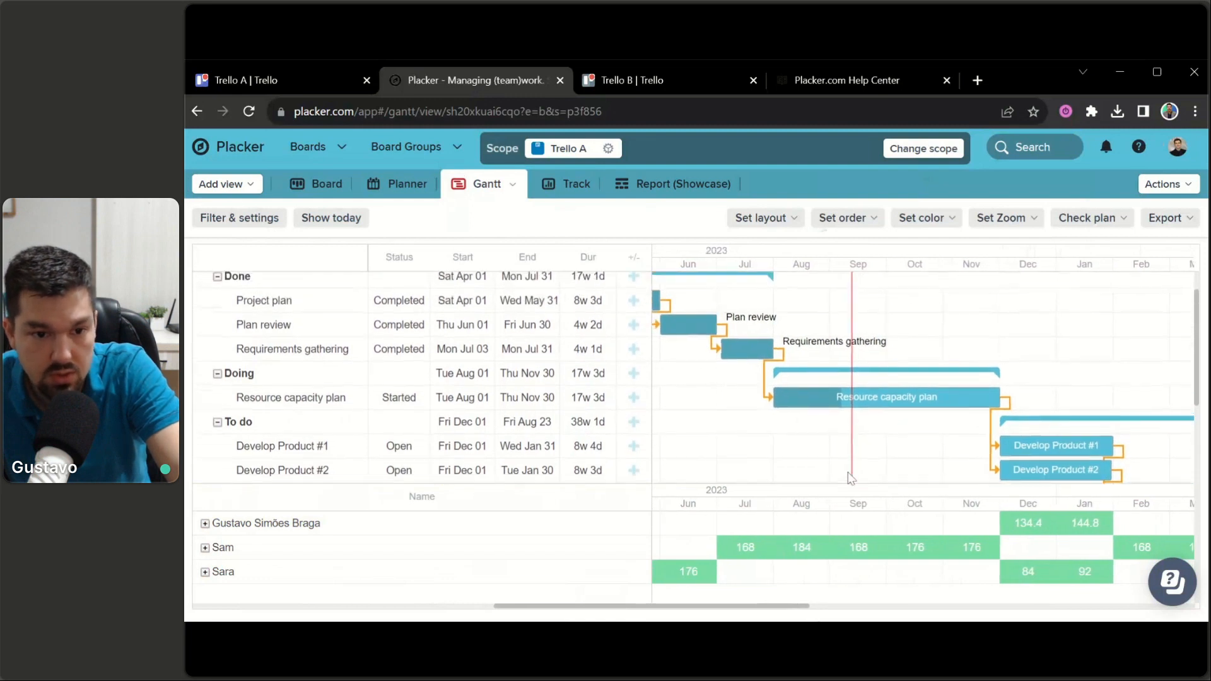
scroll(903, 435, "down", 3)
scroll(903, 435, "right", 3)
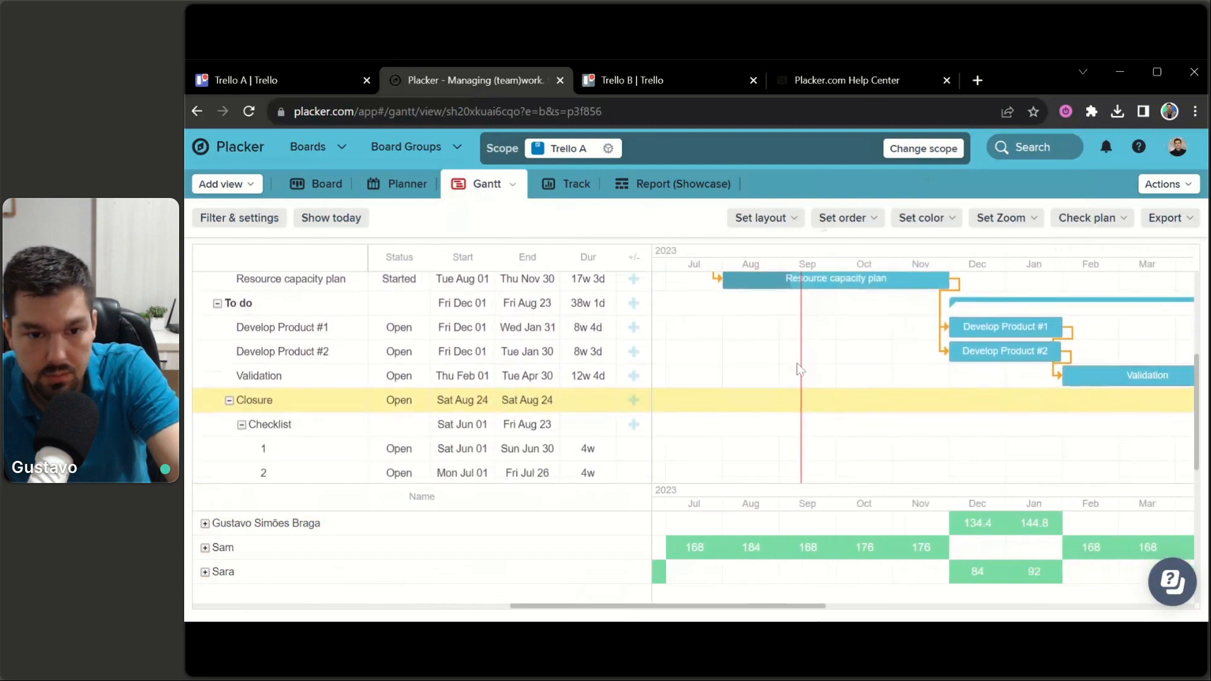
scroll(738, 366, "up", 2)
scroll(739, 365, "left", 1)
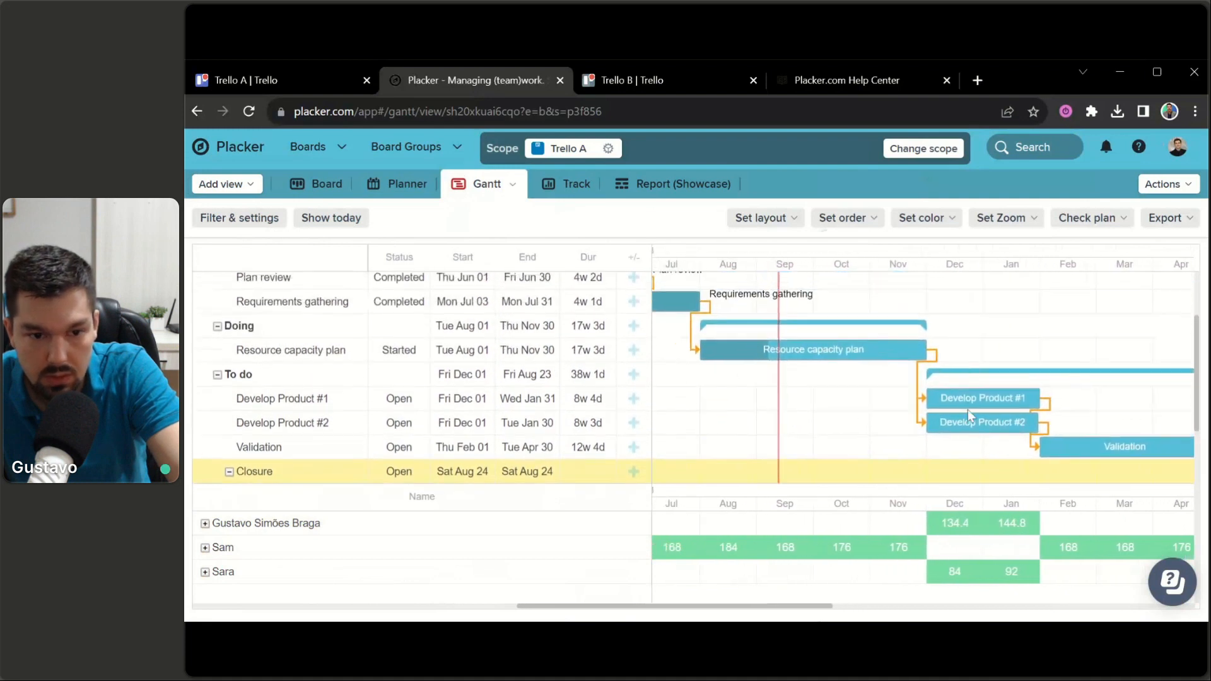
scroll(1009, 410, "right", 3)
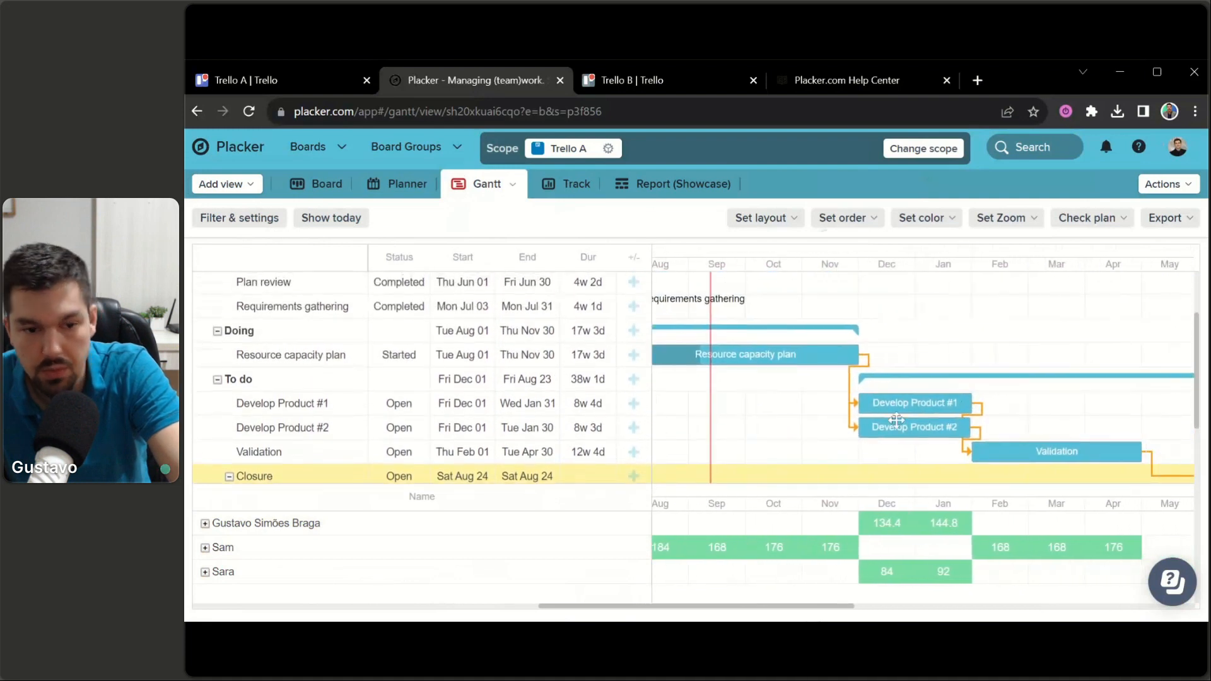
scroll(912, 418, "down", 2)
scroll(936, 346, "down", 1)
scroll(884, 334, "right", 3)
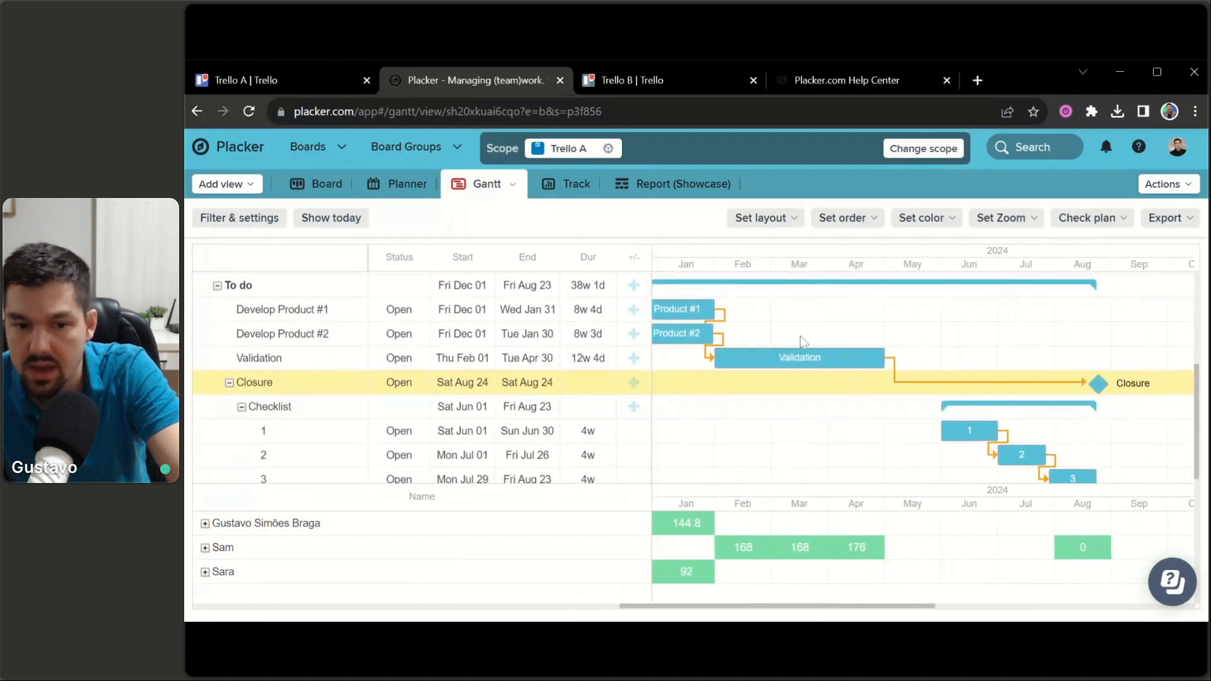
scroll(883, 391, "up", 5)
scroll(996, 442, "left", 8)
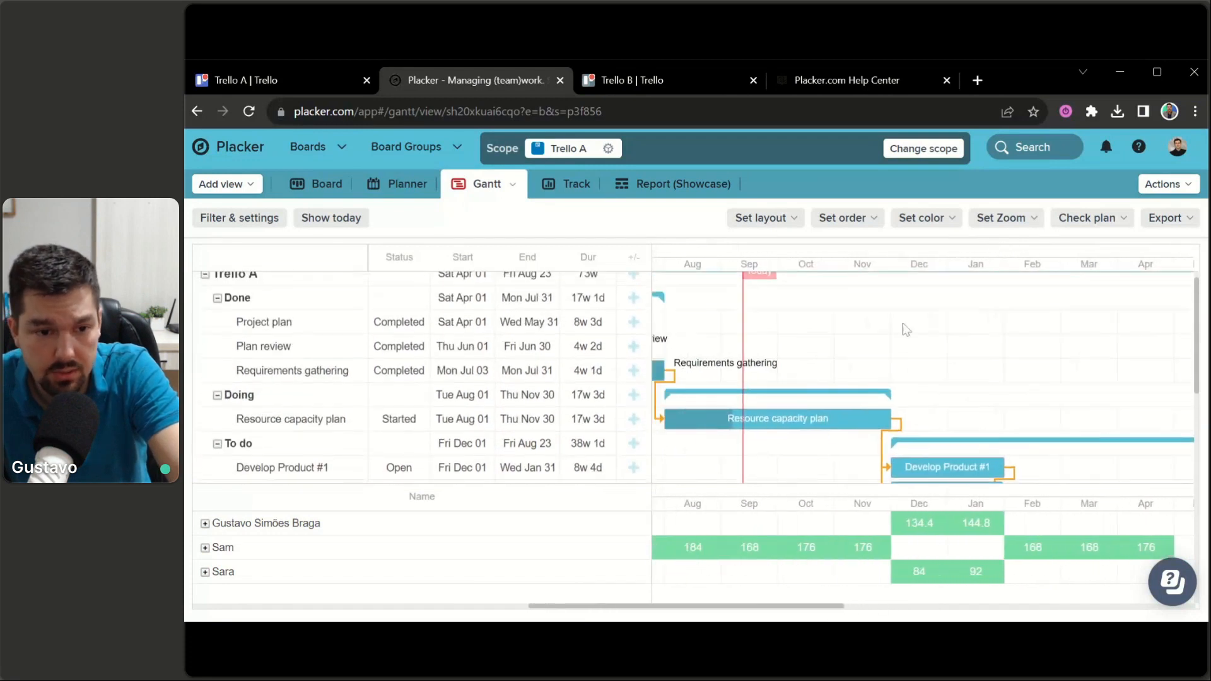
scroll(1079, 388, "left", 2)
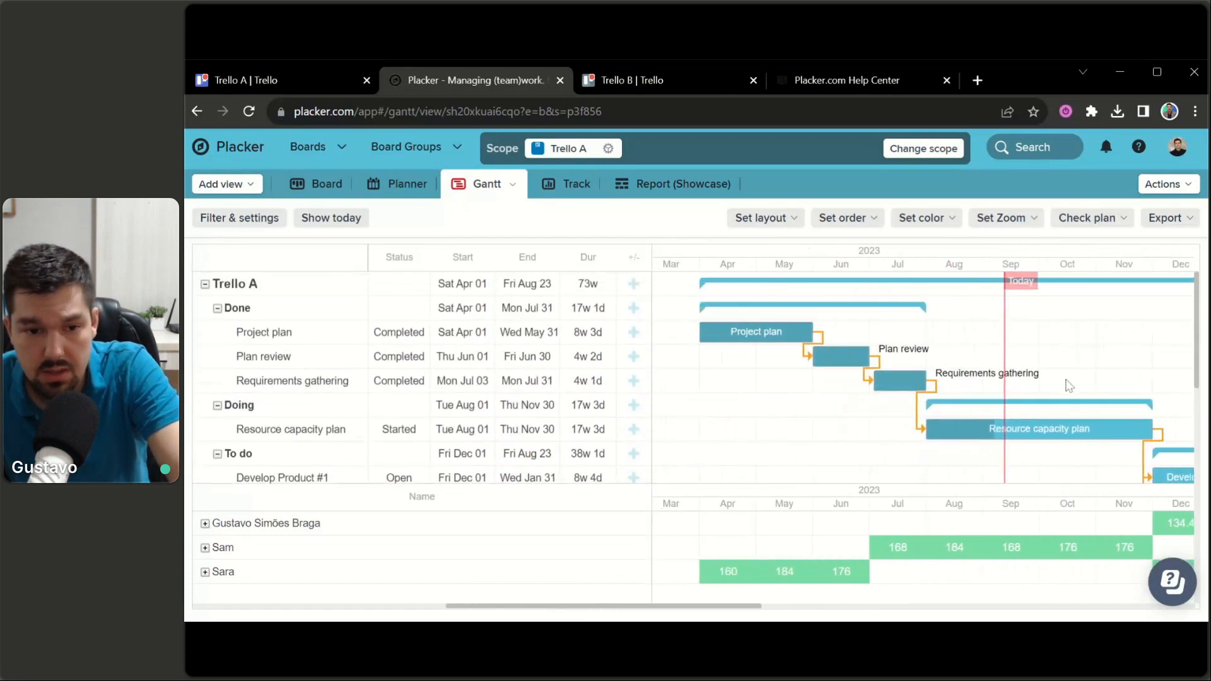
Inspect the dependency line between the Project plan and Plan review cards.
scroll(763, 400, "right", 1)
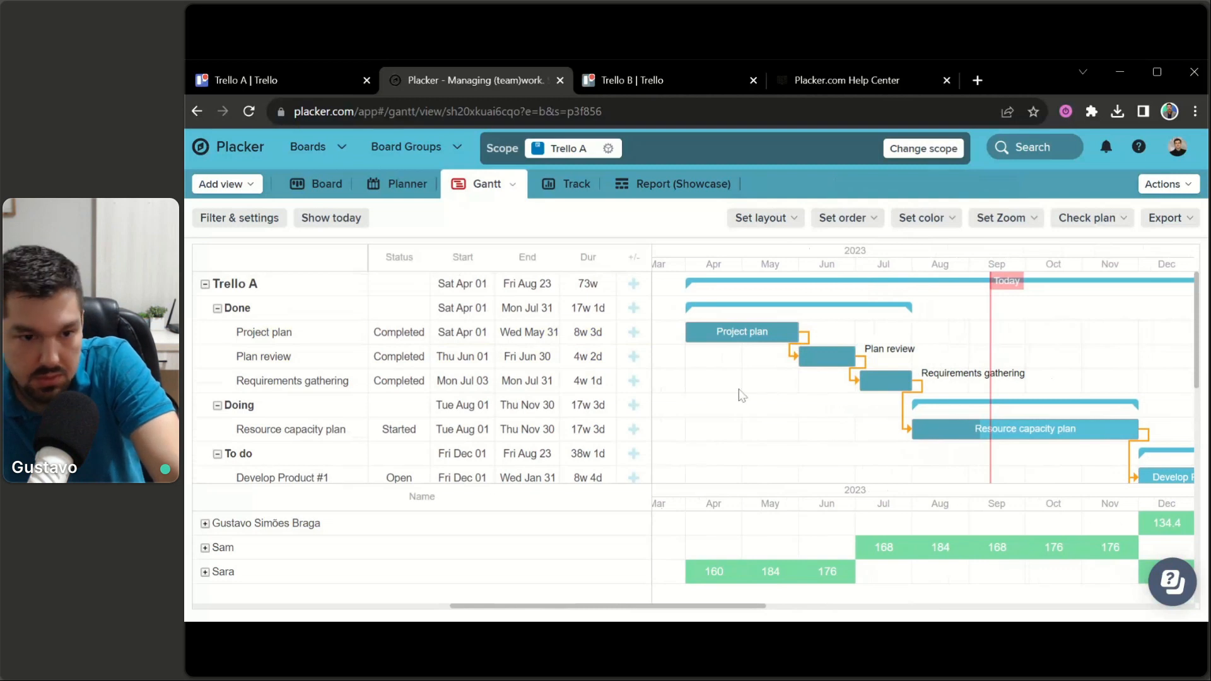
scroll(743, 398, "left", 1)
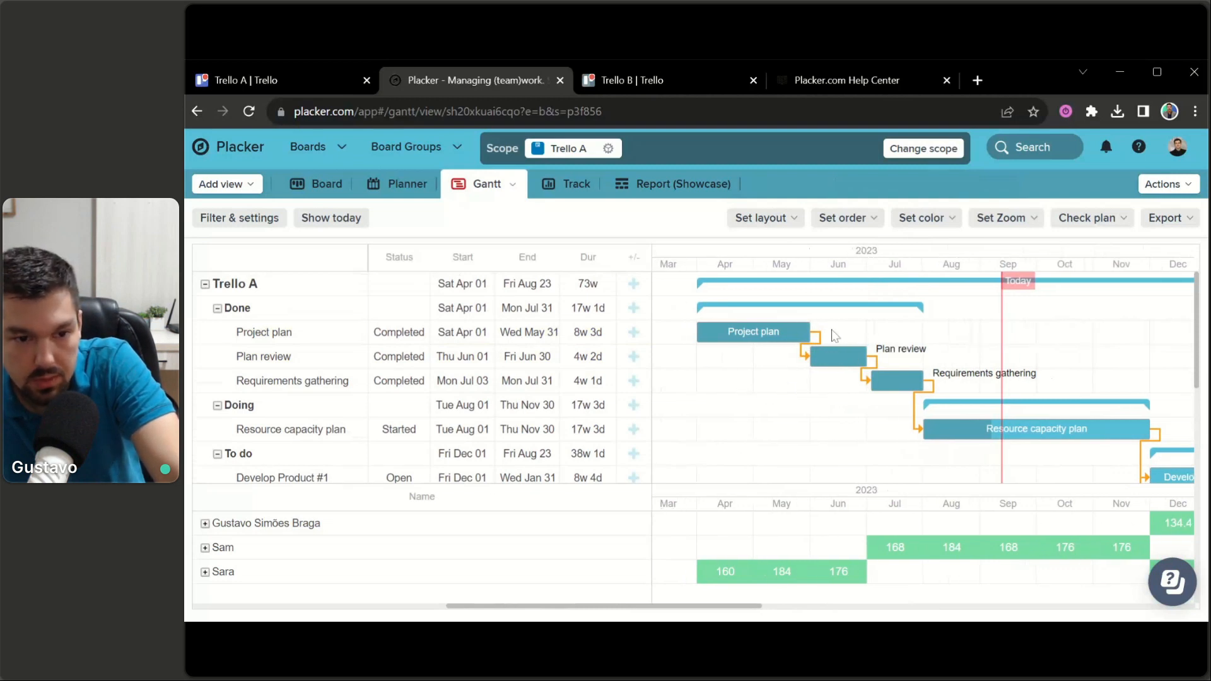
mouse_move(826, 344)
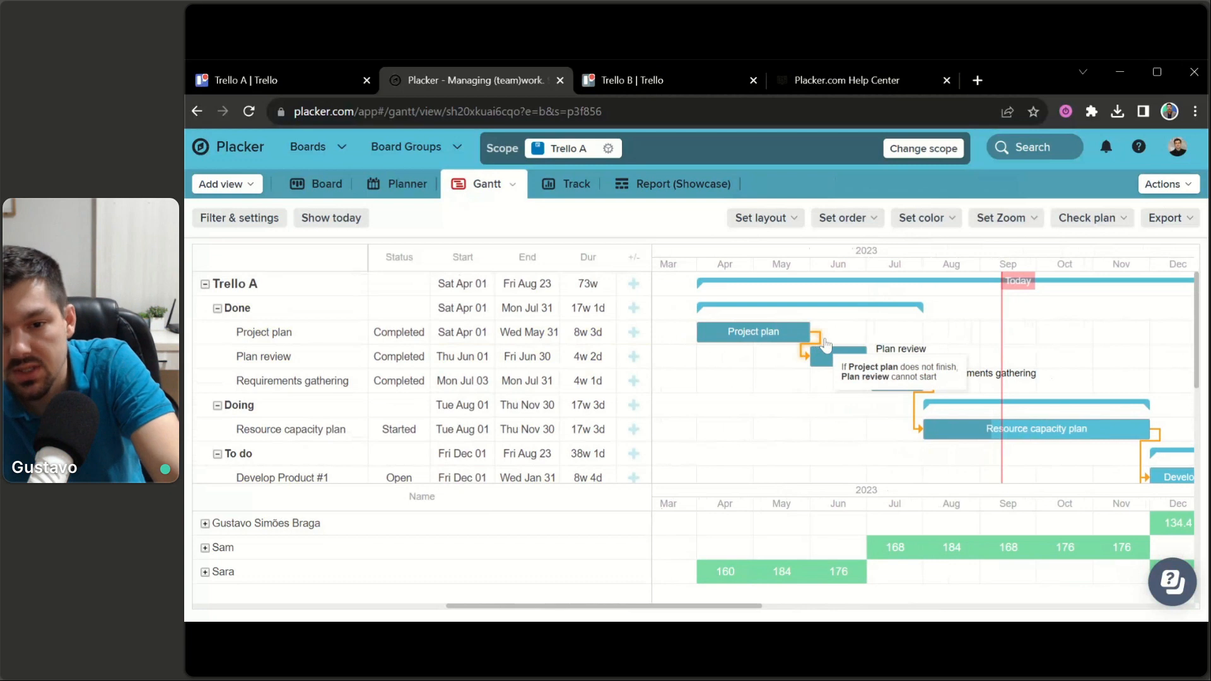
Collapse the Closure card's checklist and reschedule the Closure milestone to an earlier date, Sat Jun 01, on the timeline.
left_click_drag(881, 484, 848, 510)
scroll(690, 360, "down", 5)
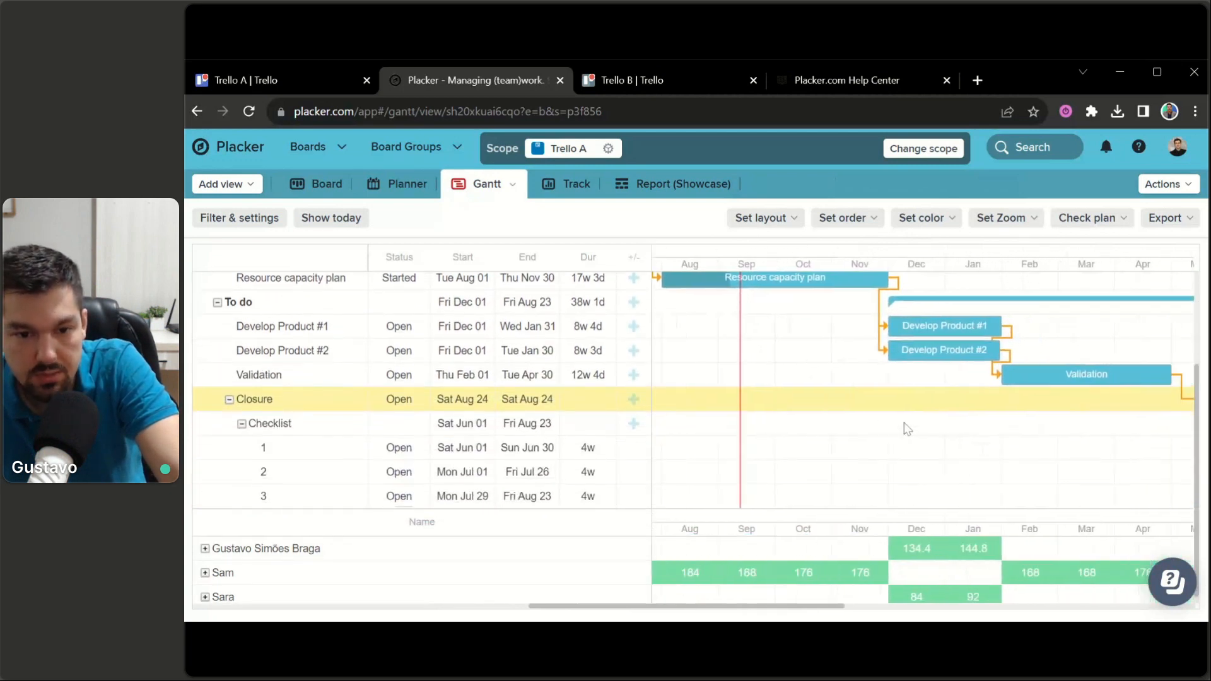
left_click(229, 403)
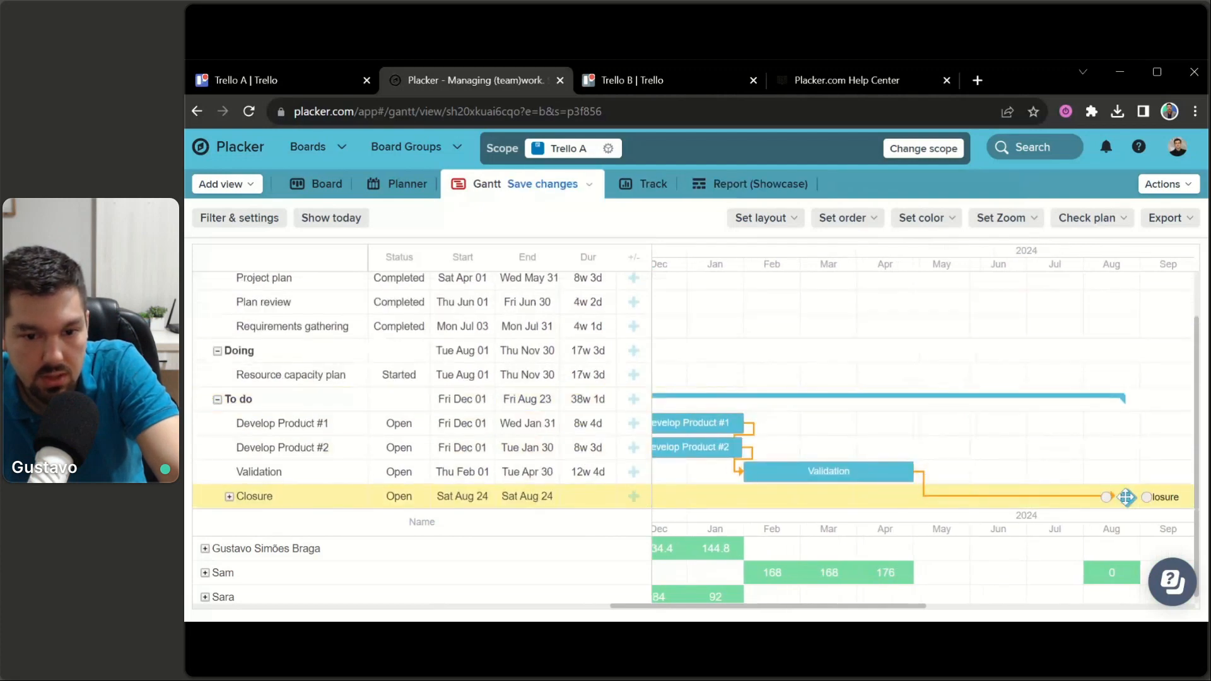
left_click_drag(1125, 497, 922, 496)
left_click_drag(757, 497, 971, 500)
left_click_drag(851, 416, 1004, 403)
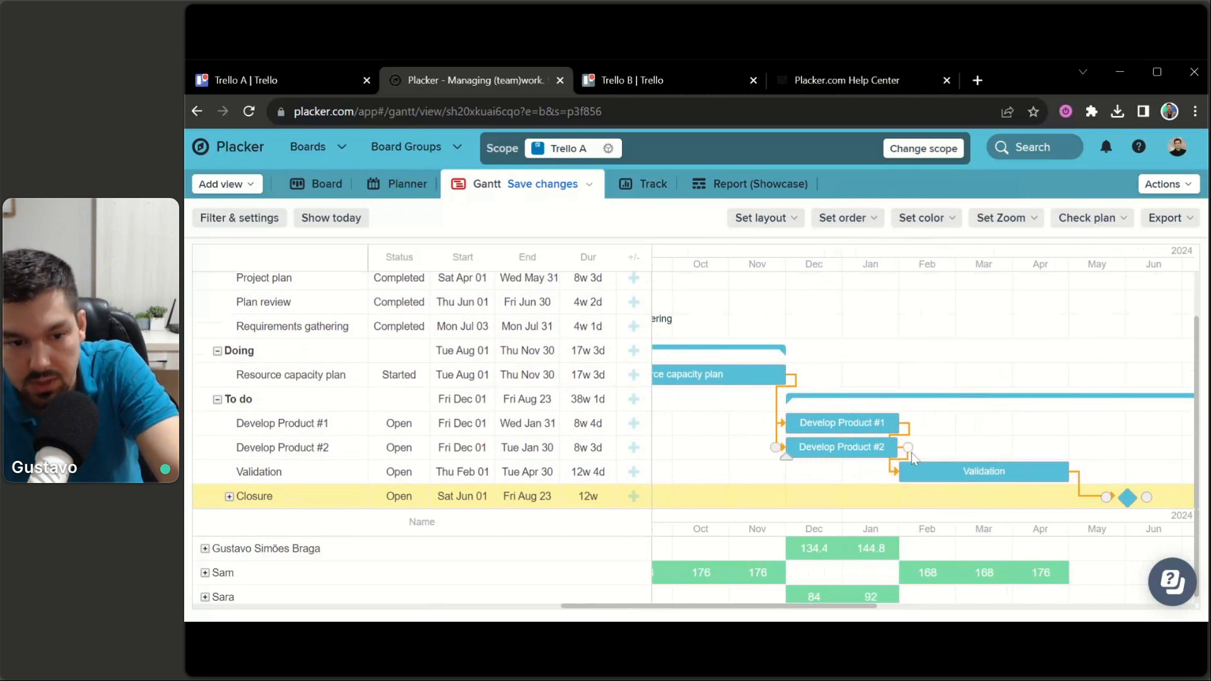
Delete the dependencies from Develop Product #2 and Develop Product #1 to the Validation card.
left_click(904, 468)
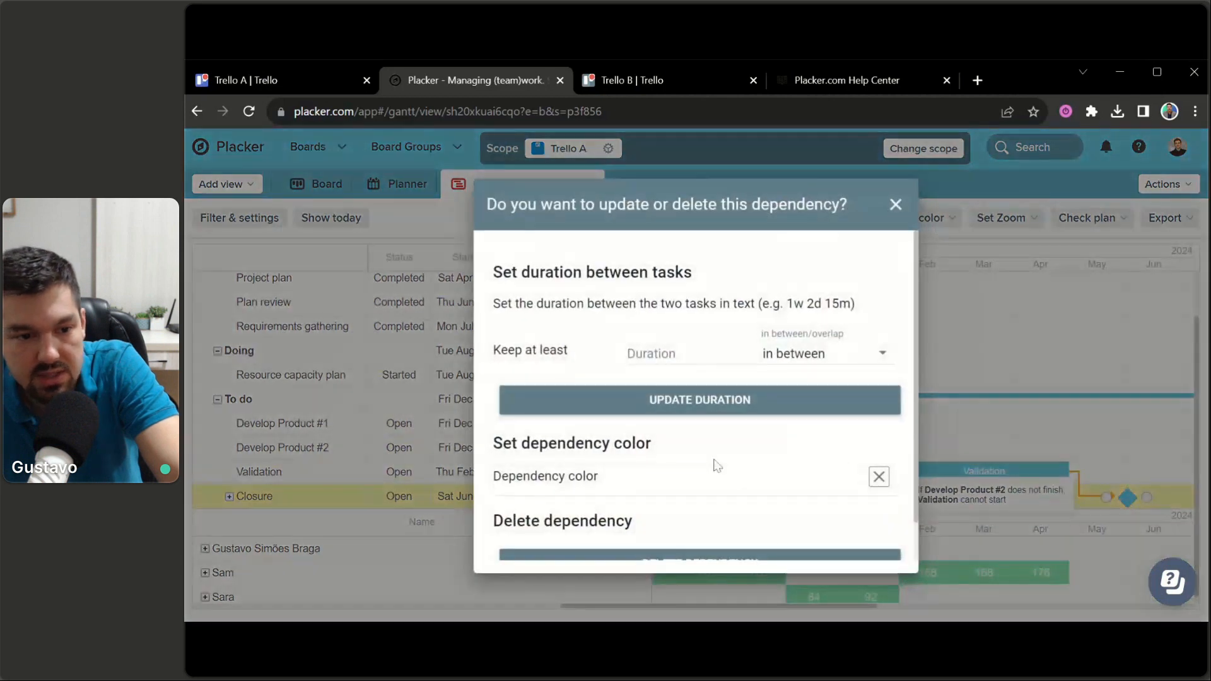
scroll(714, 465, "down", 1)
left_click(696, 522)
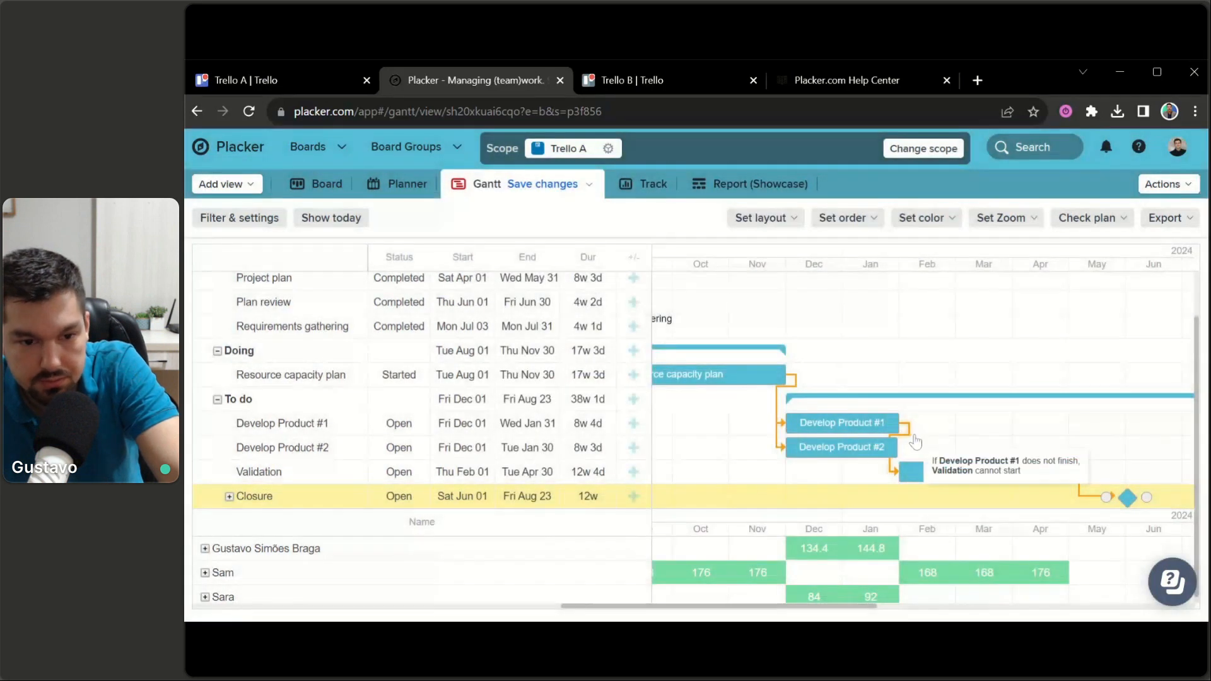
left_click(908, 441)
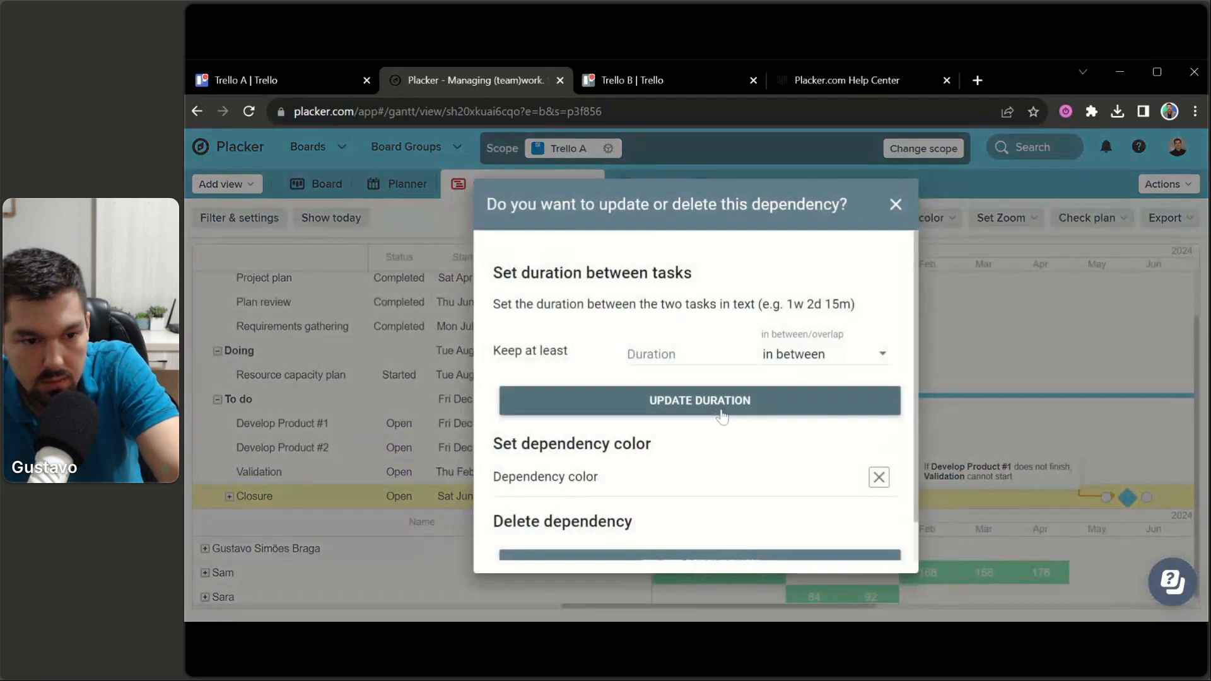
scroll(722, 512, "down", 1)
left_click(722, 514)
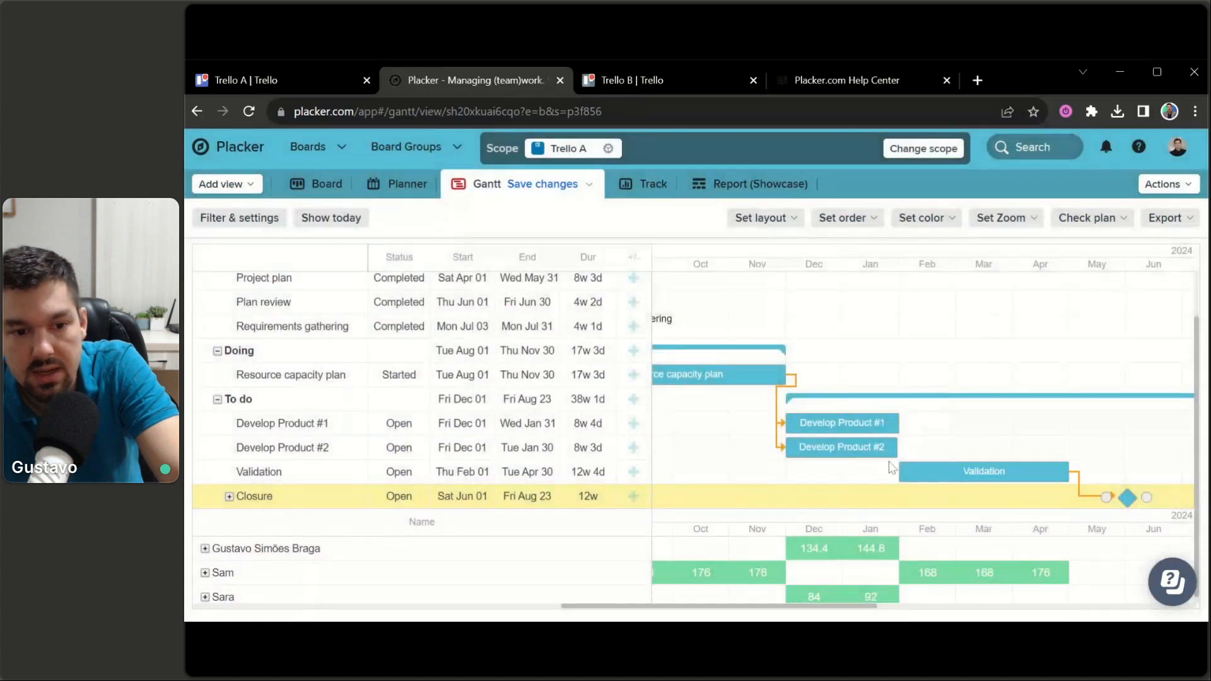
Extend the Validation bar back to start on Mon Jan 01 and move the Closure milestone to Wed May 01.
left_click_drag(899, 469, 843, 470)
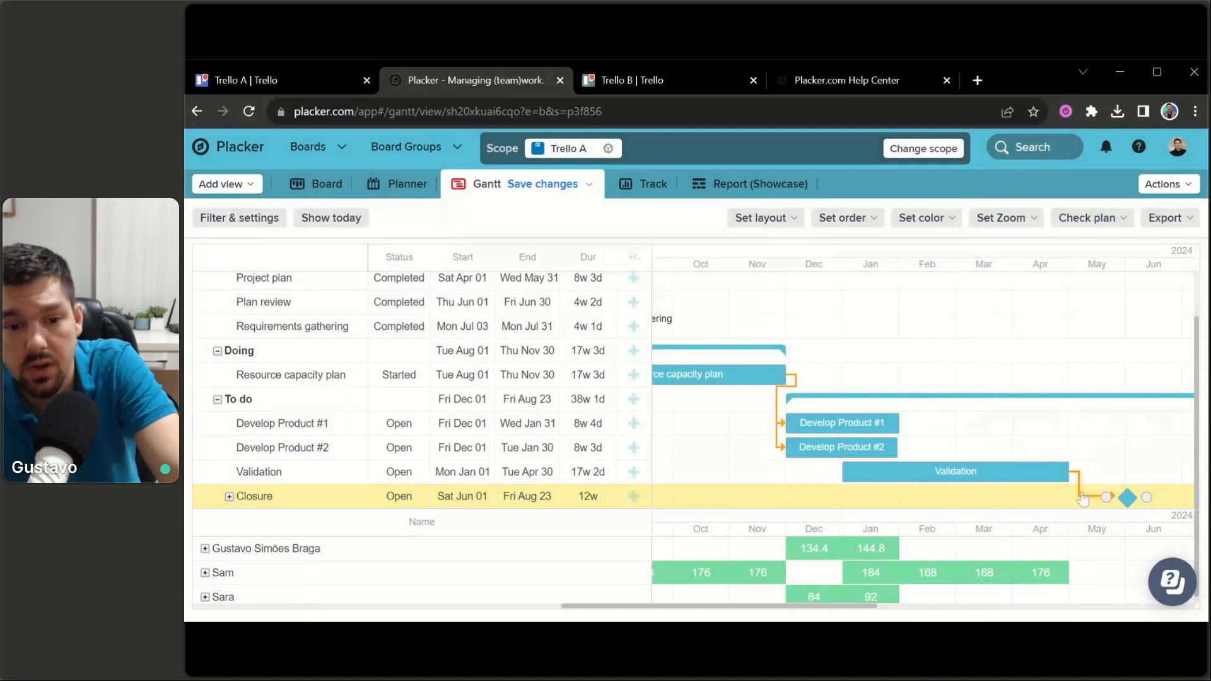
left_click_drag(1139, 503, 1085, 504)
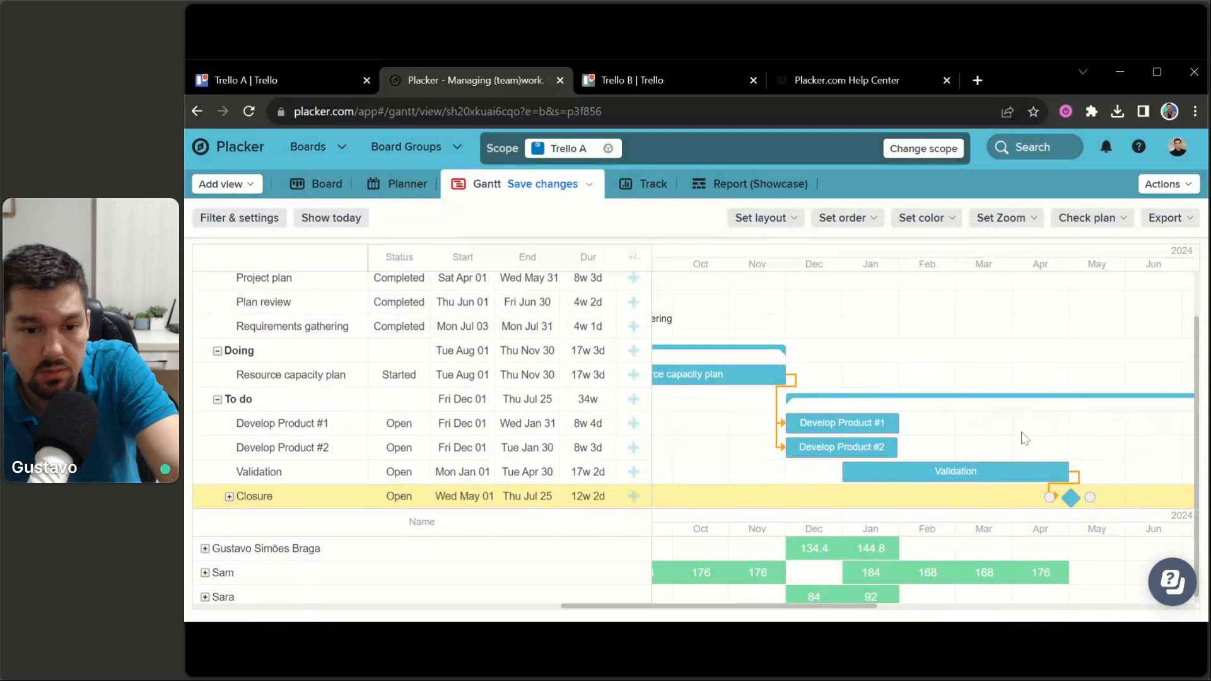
Examine the board's and the To do list's summary dates against the Validation and Closure cards on the timeline.
left_click_drag(1024, 438, 1014, 400)
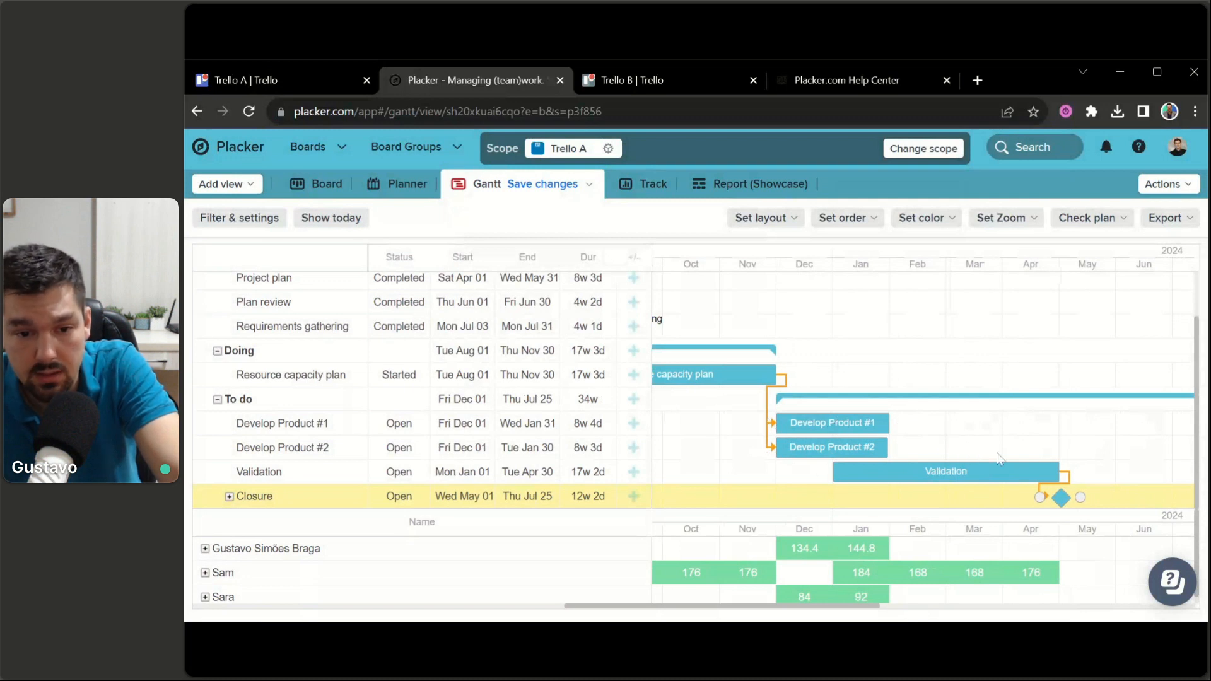
scroll(1000, 448, "left", 2)
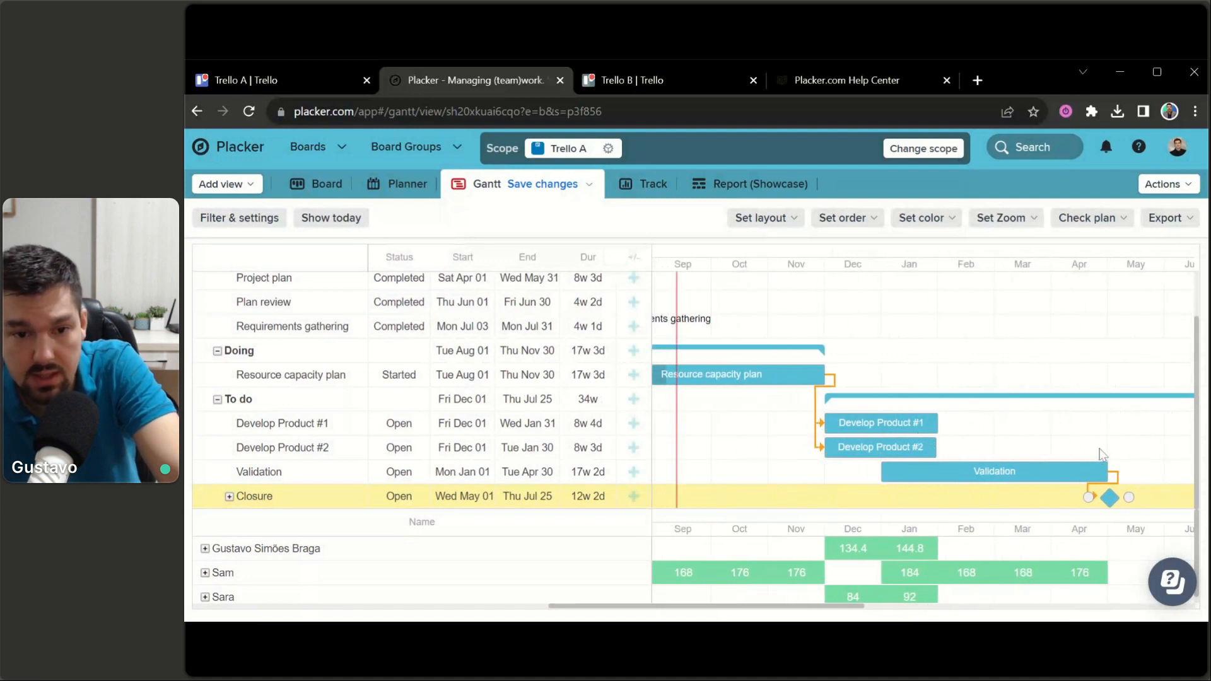
scroll(1003, 413, "up", 1)
scroll(995, 411, "down", 1)
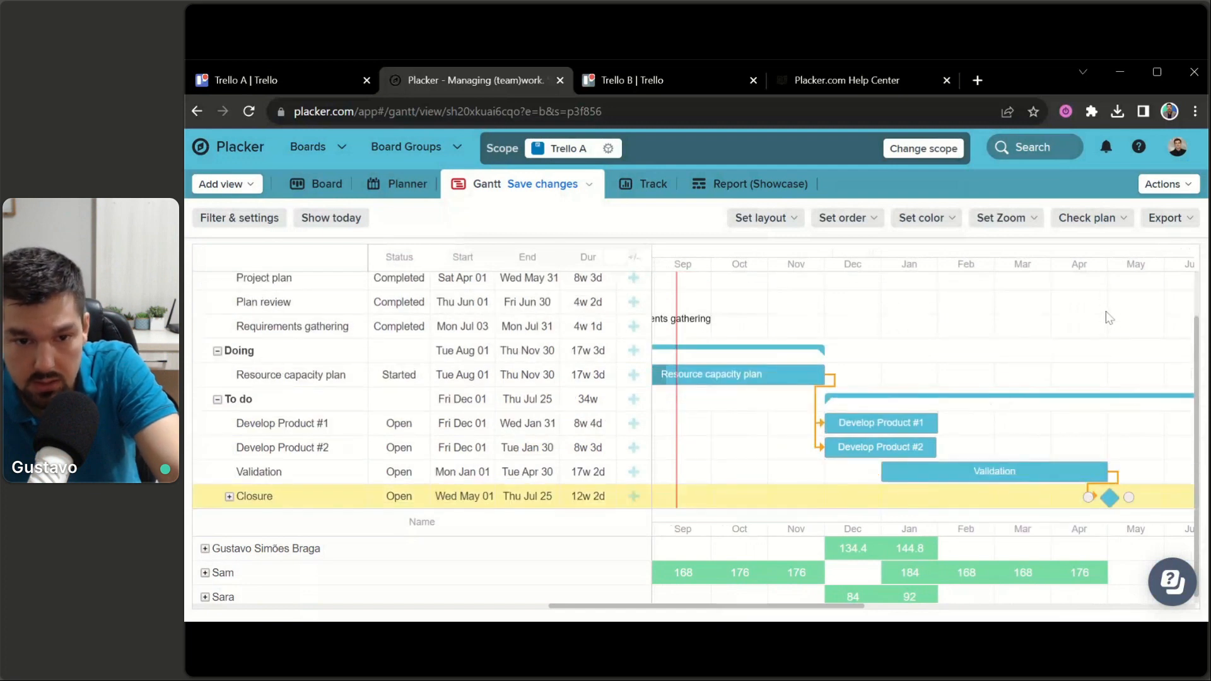
scroll(365, 442, "up", 1)
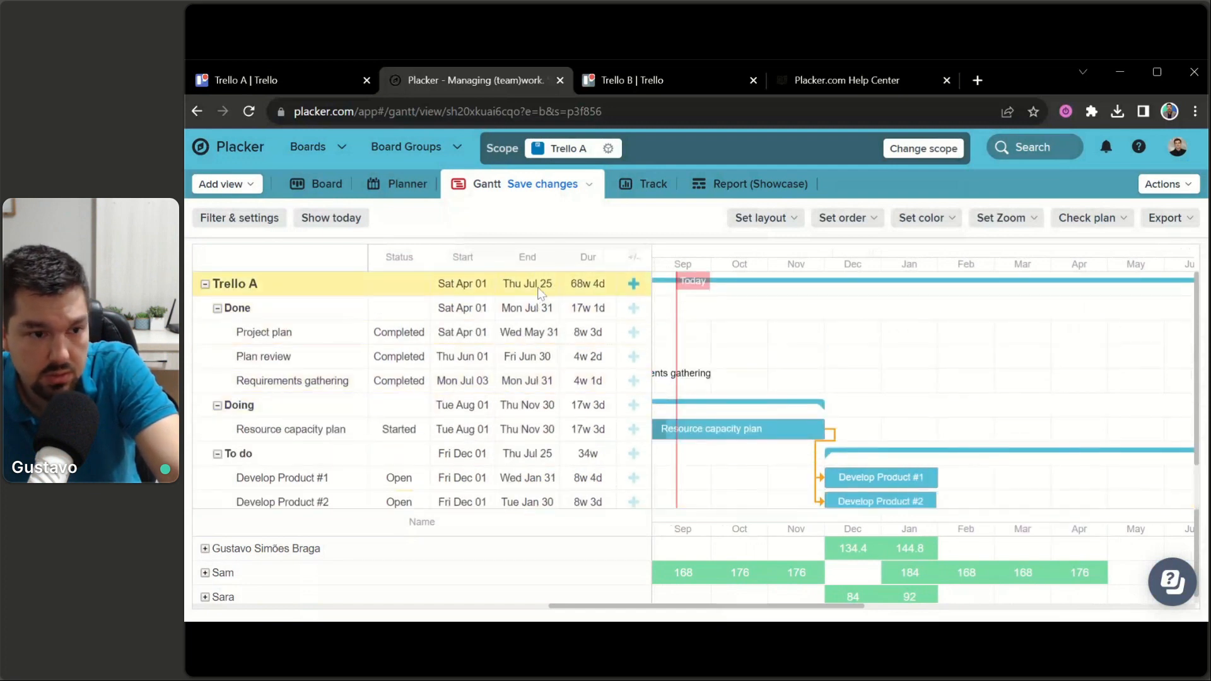
scroll(535, 295, "down", 1)
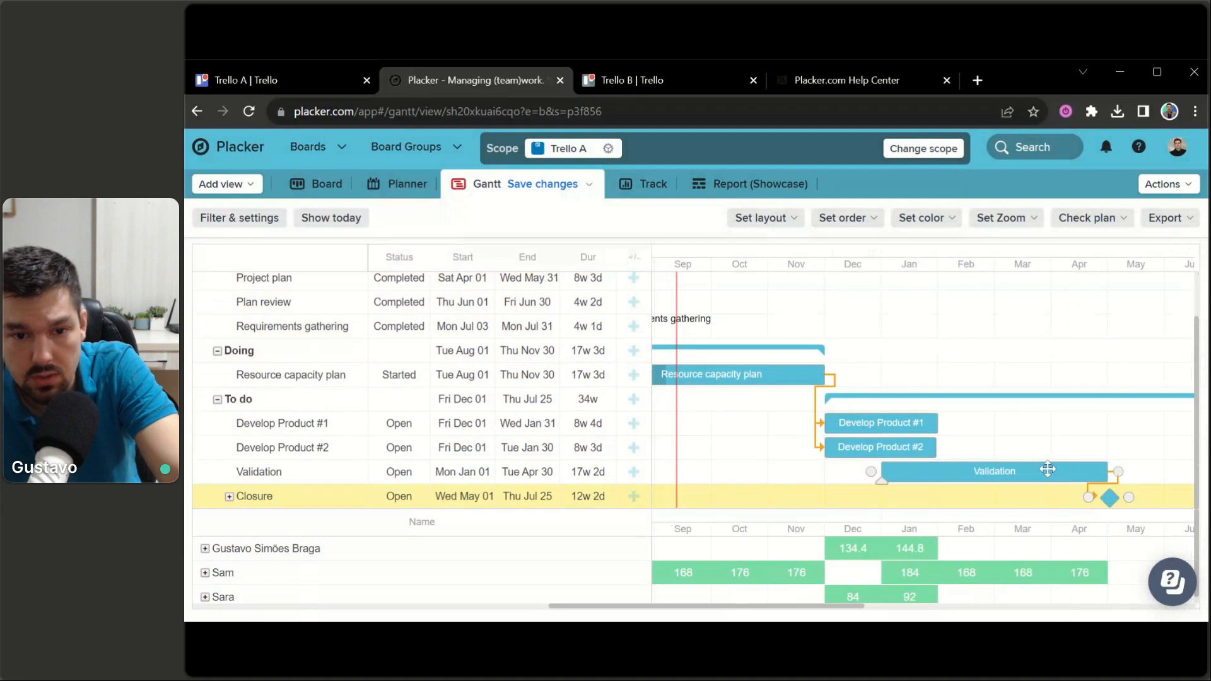
scroll(568, 404, "up", 1)
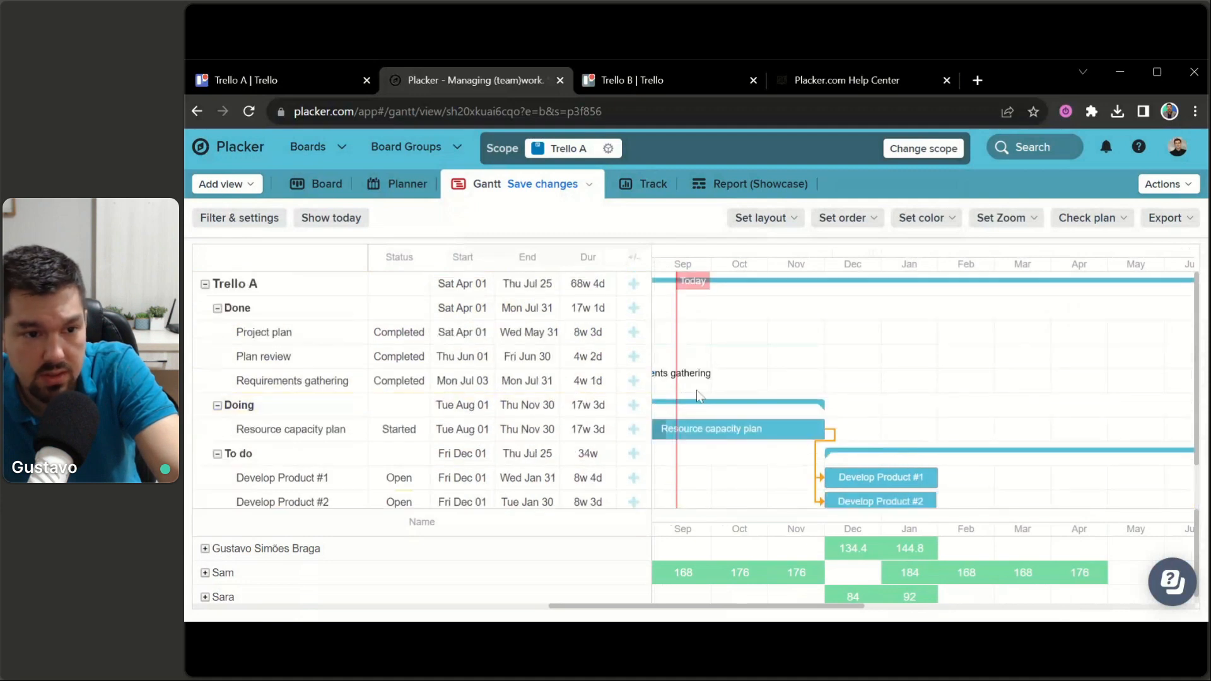
scroll(556, 400, "down", 1)
left_click_drag(1086, 444, 896, 447)
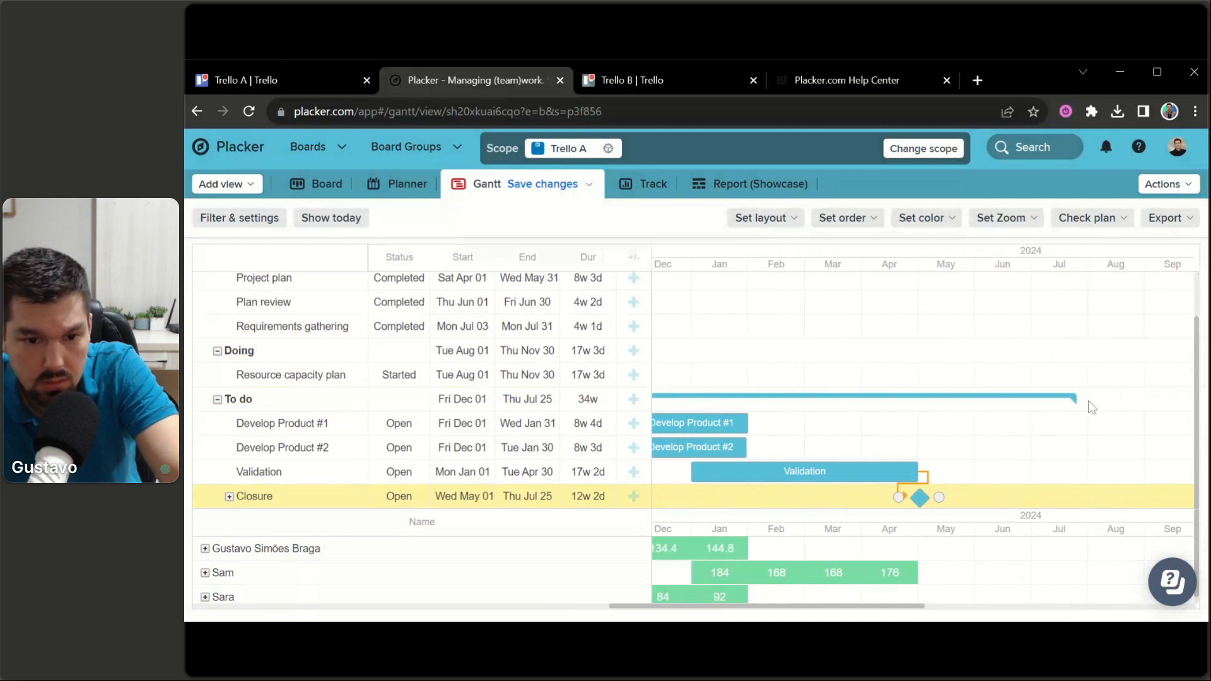
Open the Closure card's details and archive the card.
left_click(259, 497)
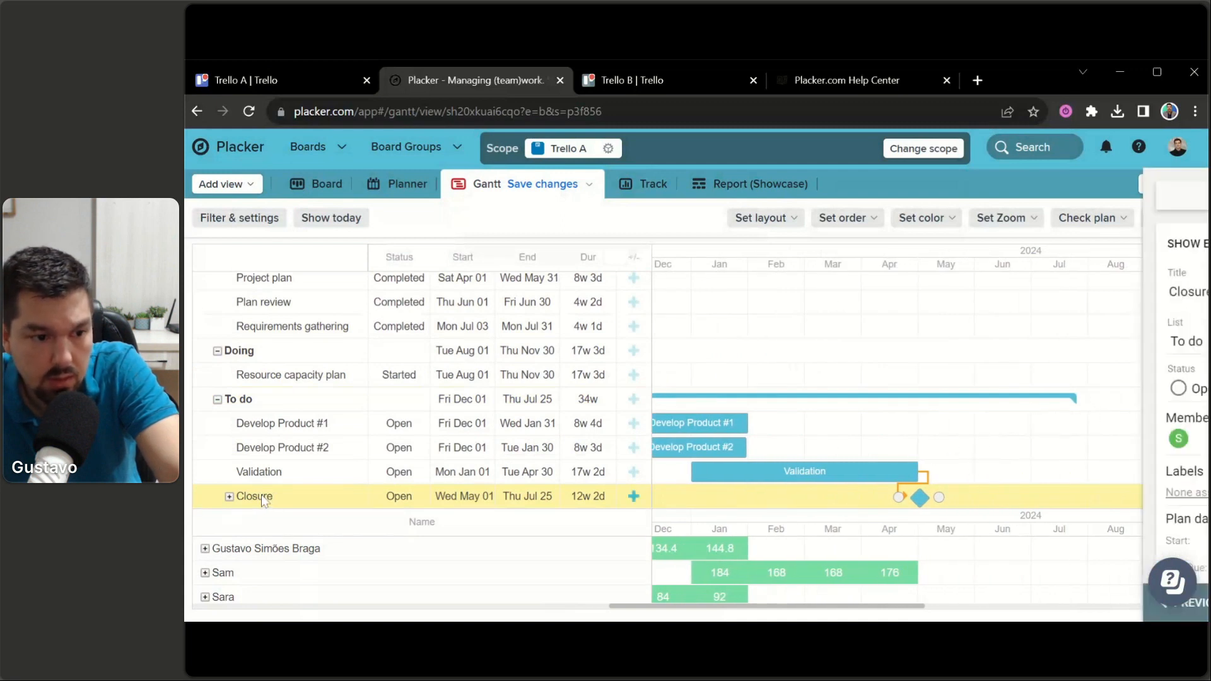
left_click(1184, 247)
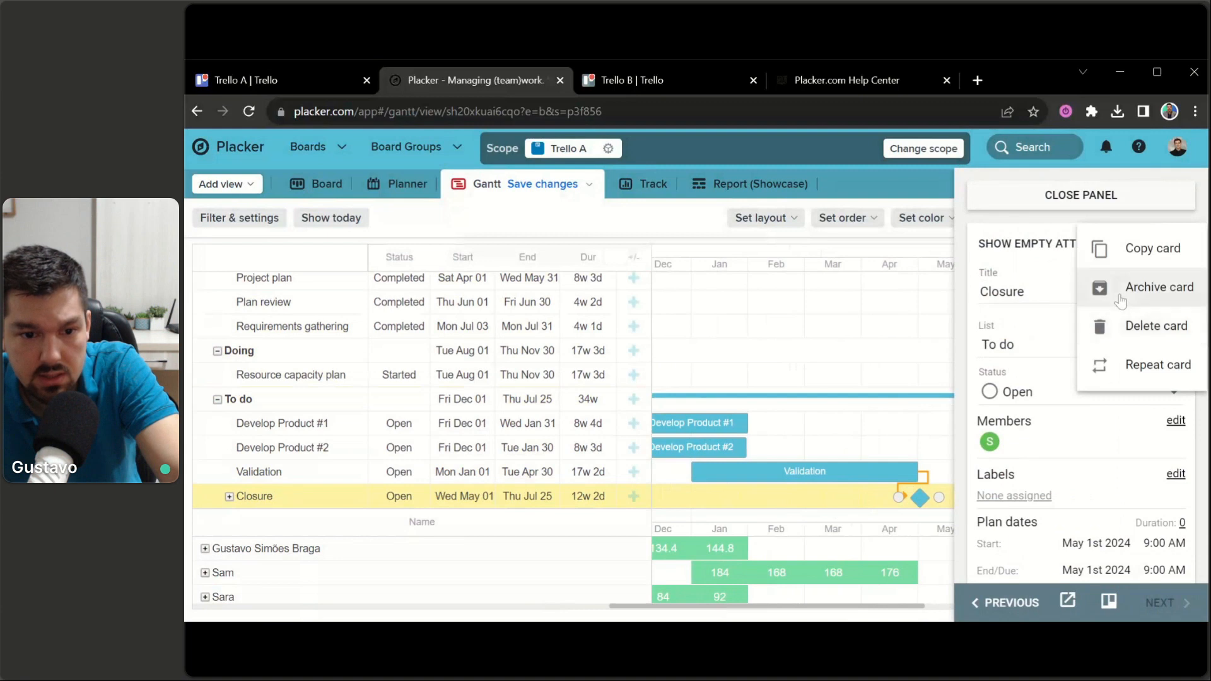
left_click(1122, 301)
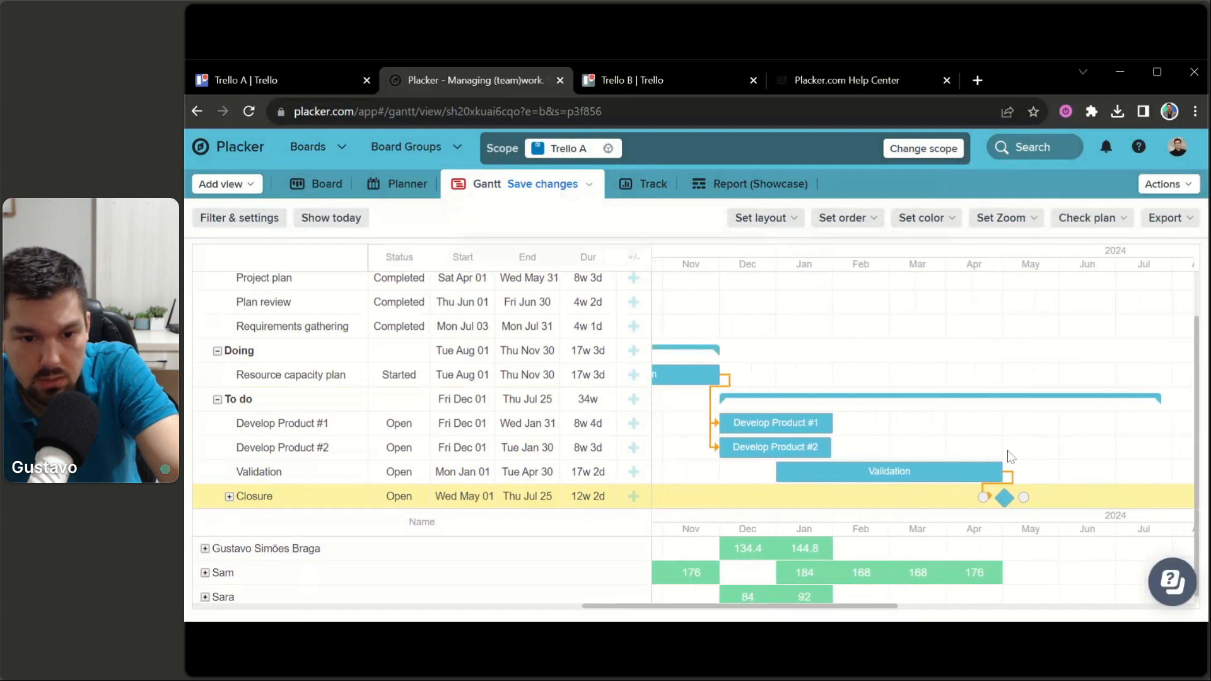
left_click(380, 499)
left_click(1153, 204)
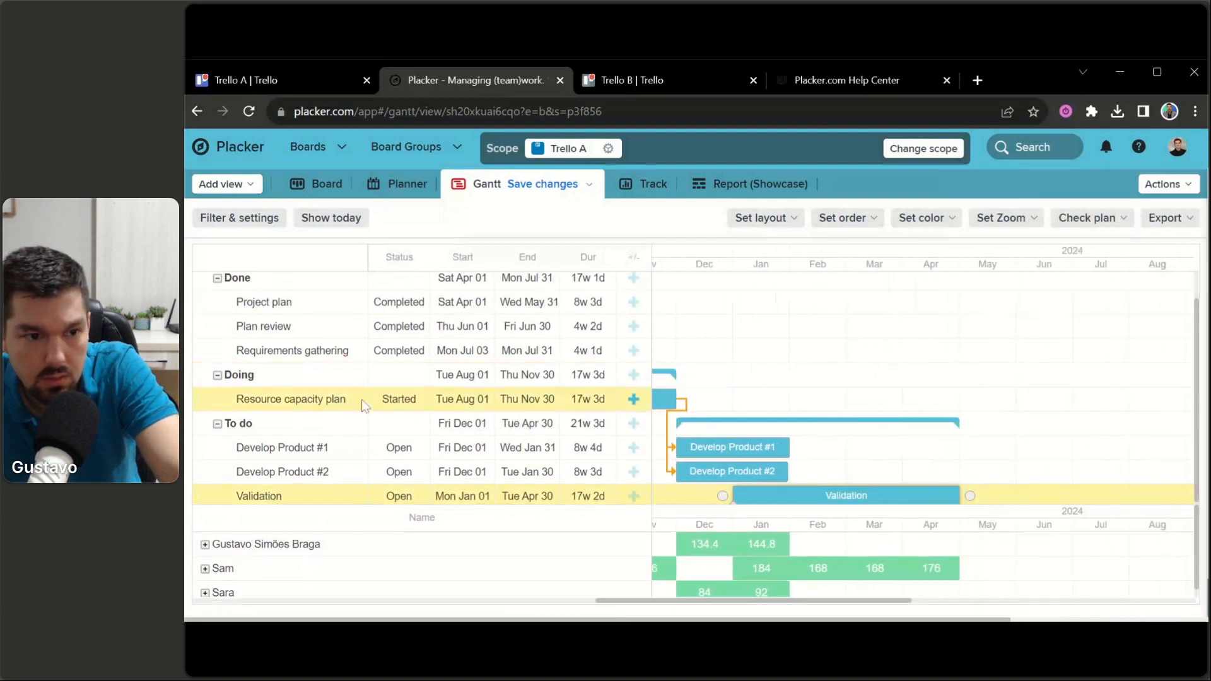
Link Develop Product #1 and Develop Product #2 to Validation so that it cannot start before both finish.
scroll(361, 401, "up", 1)
scroll(858, 372, "down", 1)
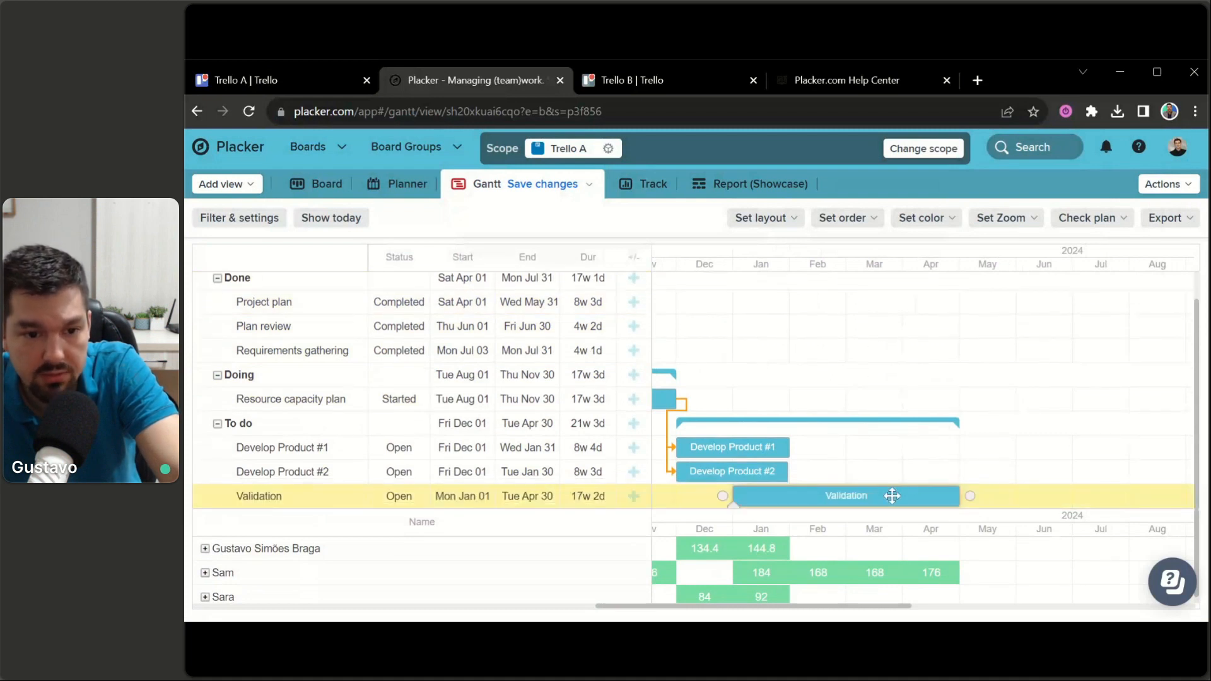
left_click_drag(845, 469, 887, 496)
mouse_move(962, 449)
left_click_drag(961, 472, 942, 499)
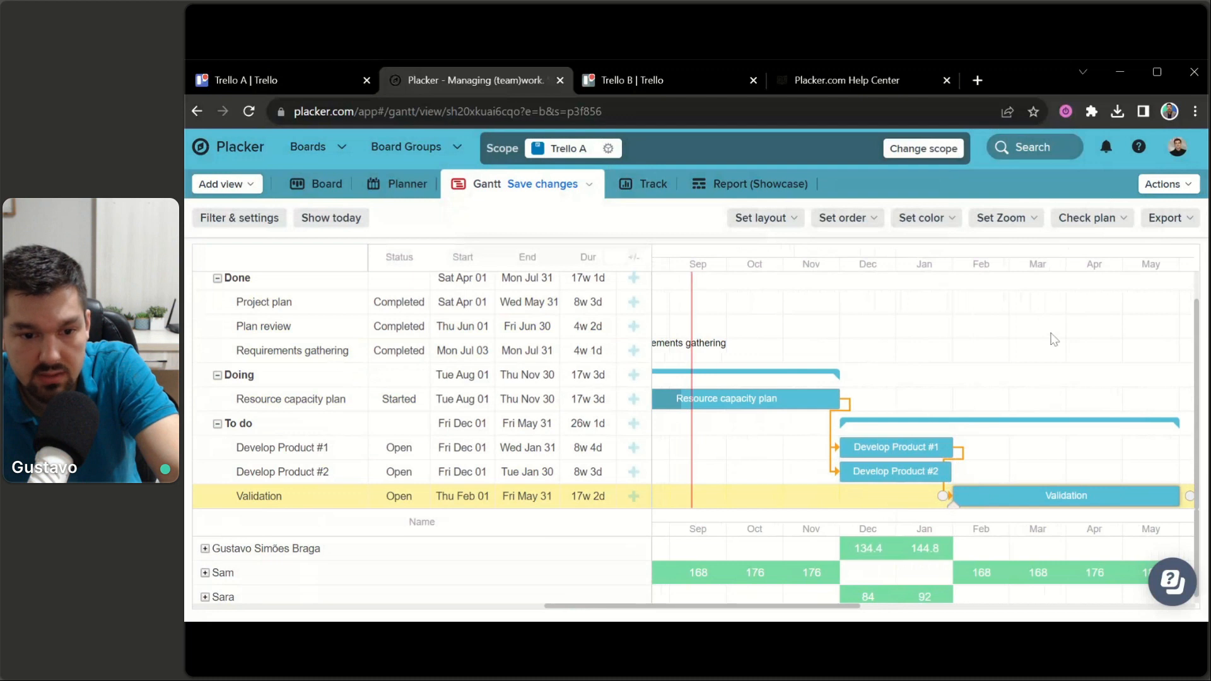
left_click_drag(1070, 332, 859, 319)
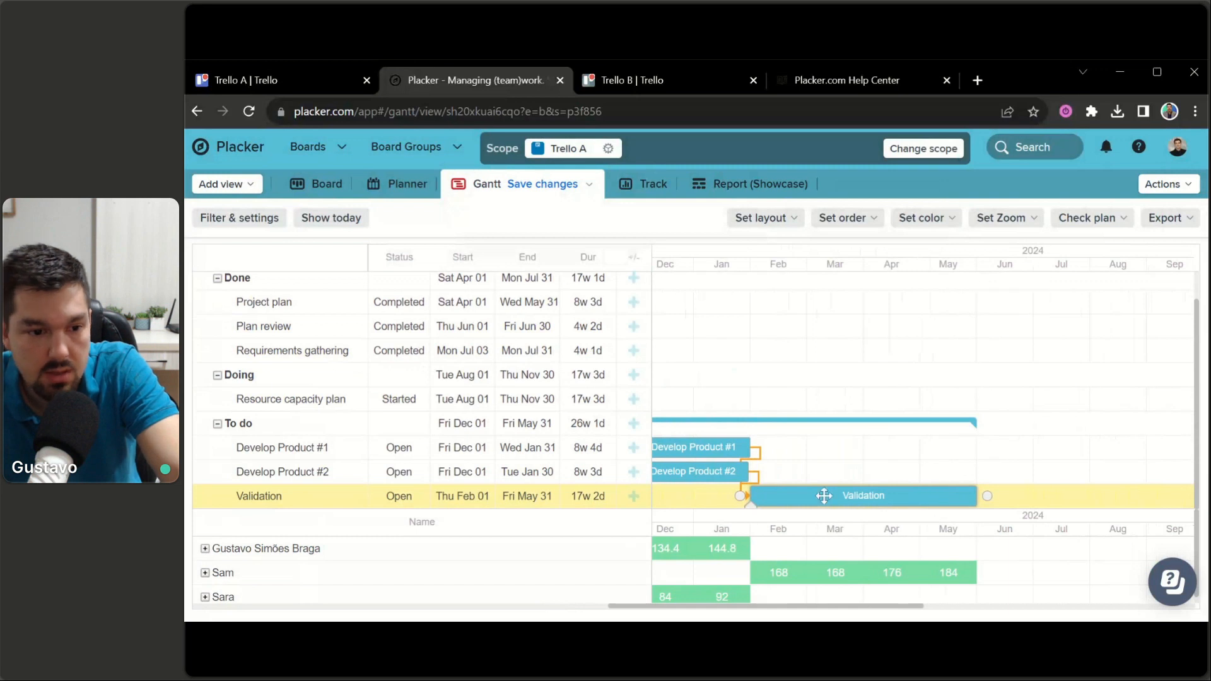
scroll(396, 397, "up", 1)
scroll(931, 422, "down", 1)
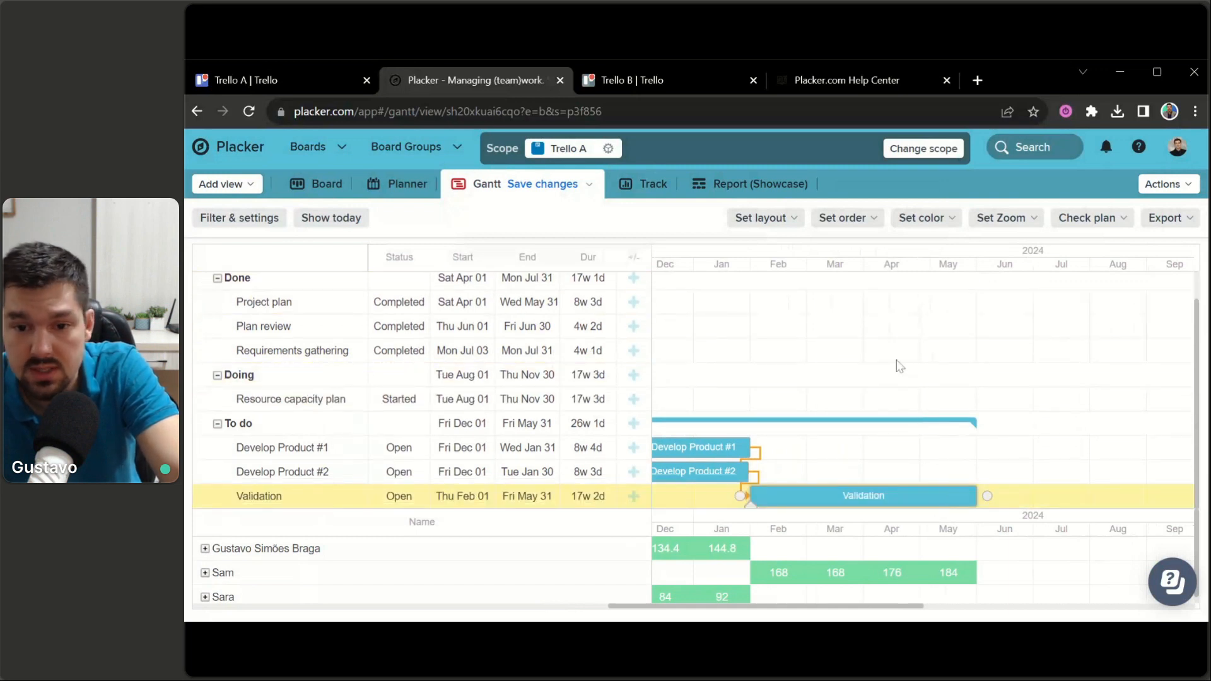
left_click_drag(900, 367, 966, 370)
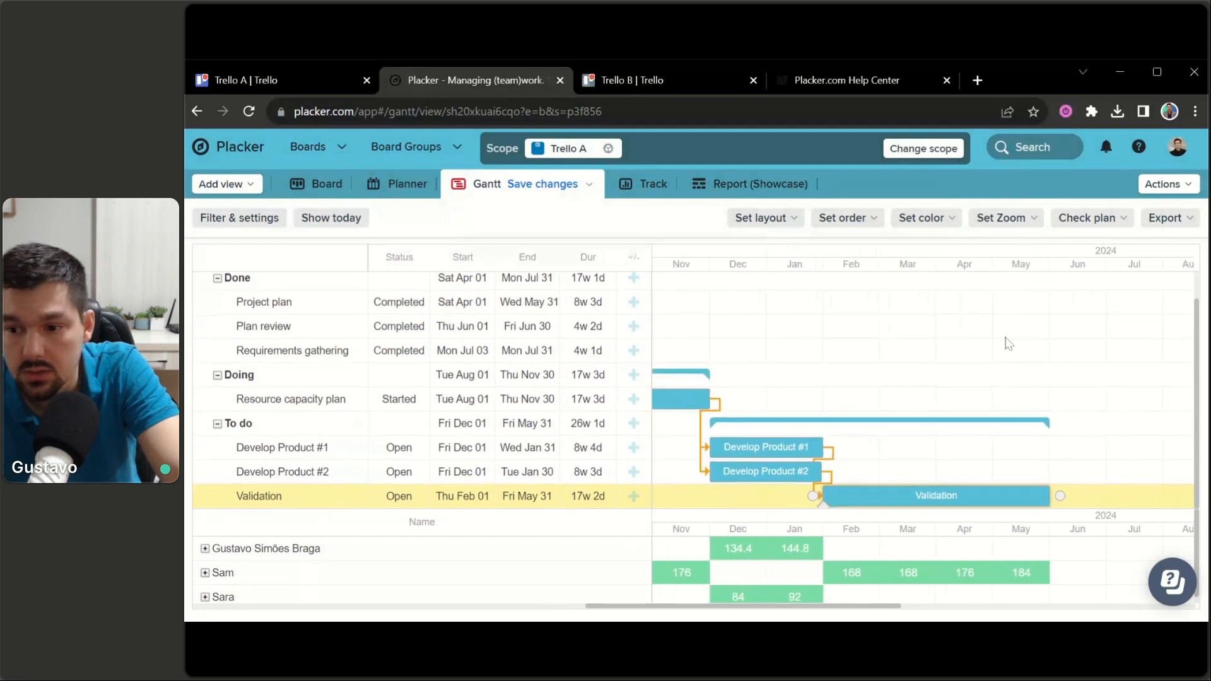
left_click_drag(912, 374, 1169, 401)
left_click_drag(849, 358, 892, 416)
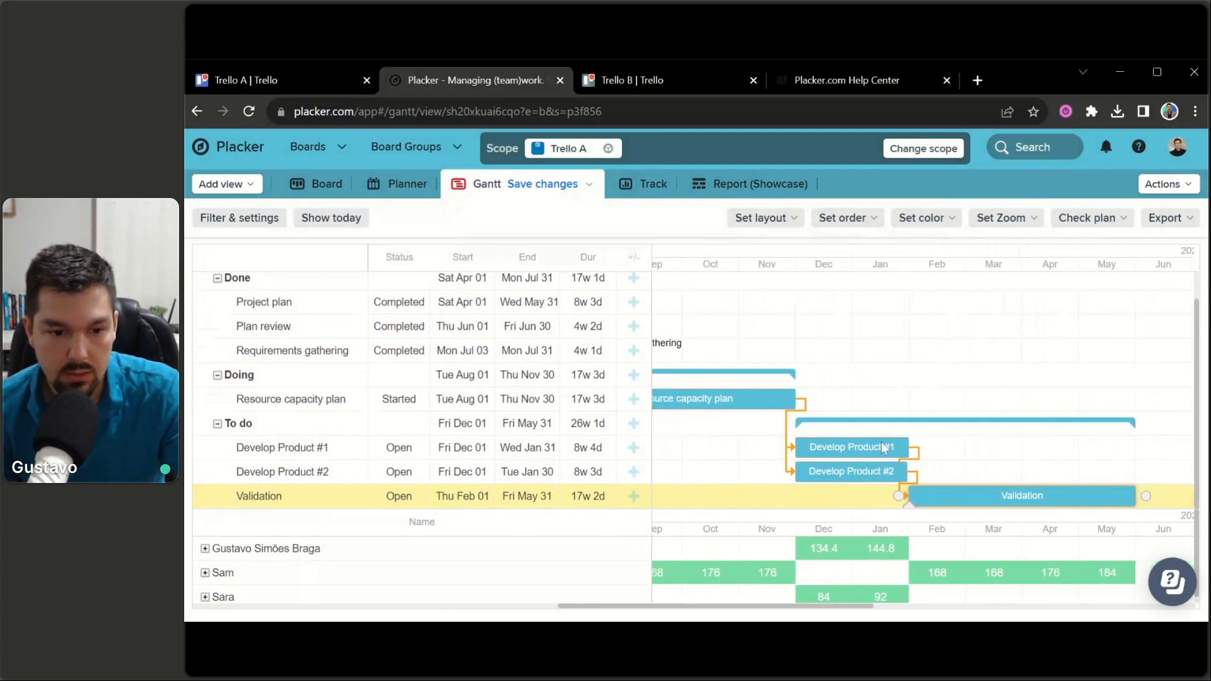
Remove both product cards' dependencies on Validation and move the Validation bar to start on Mon Jan 01.
left_click(895, 486)
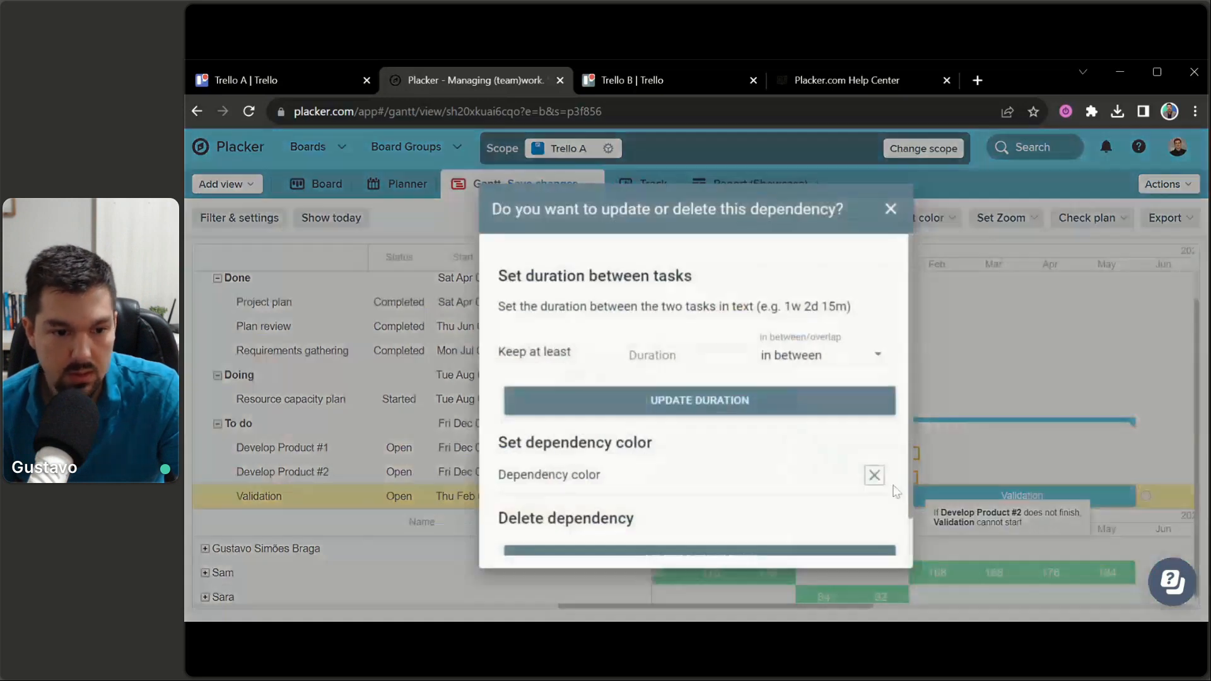
scroll(820, 501, "down", 1)
left_click(744, 512)
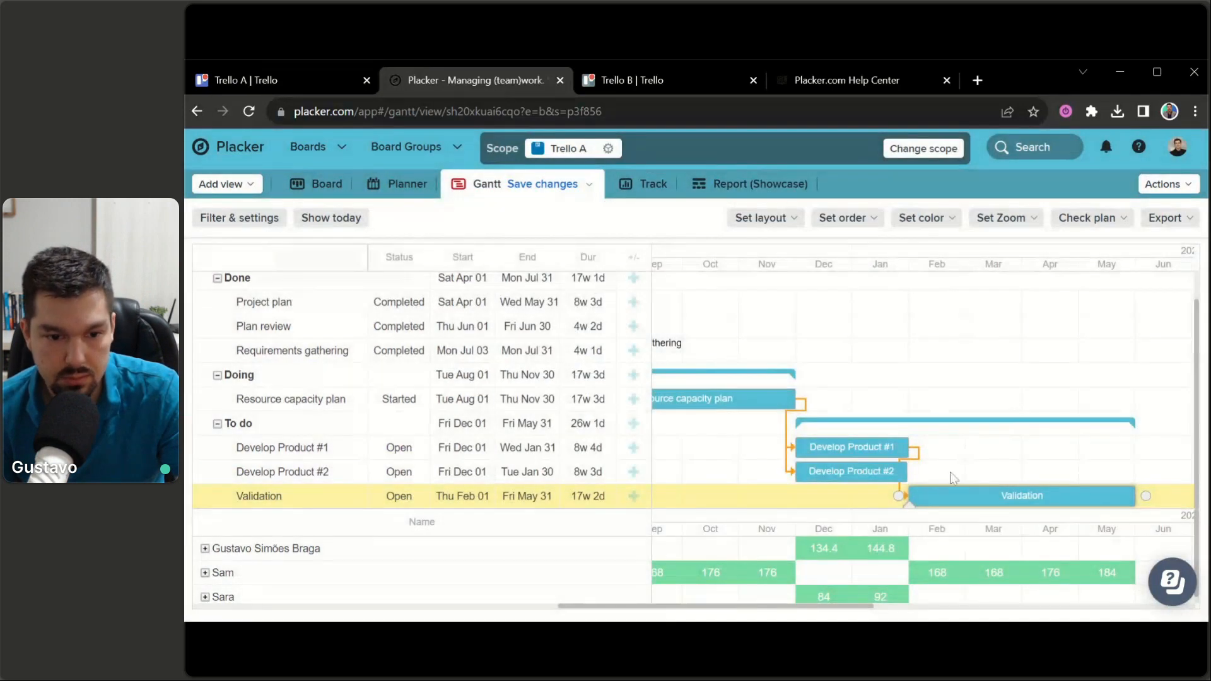
left_click(917, 463)
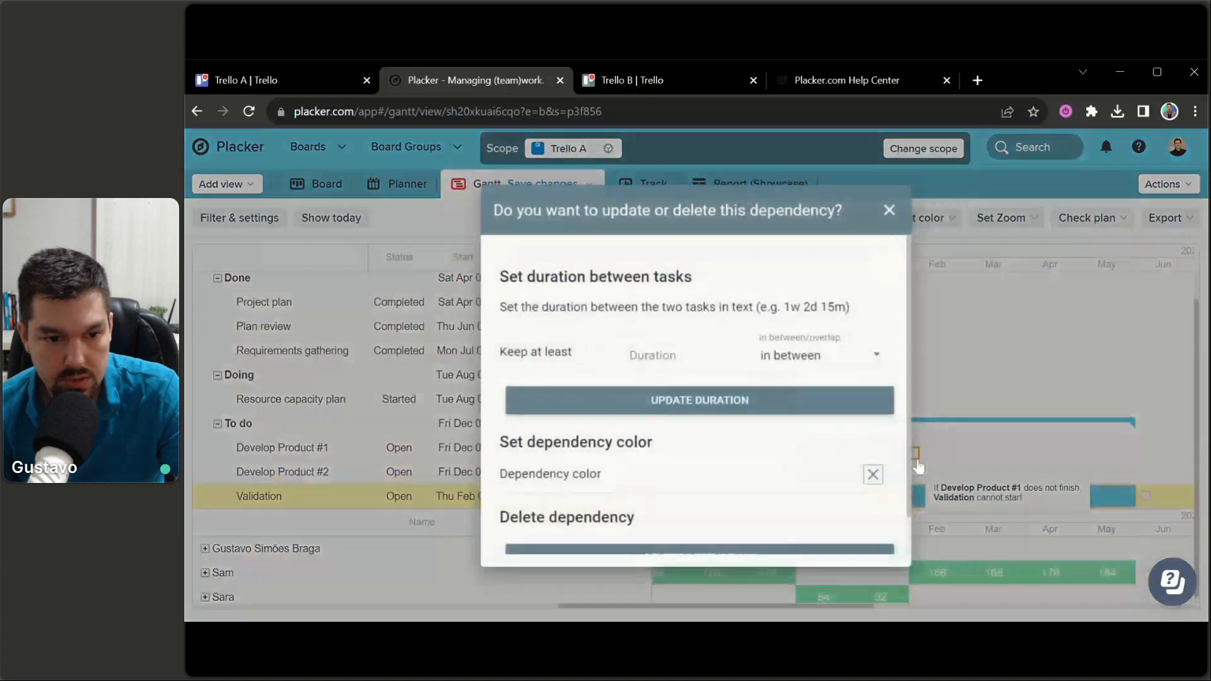
scroll(778, 504, "down", 1)
left_click(778, 519)
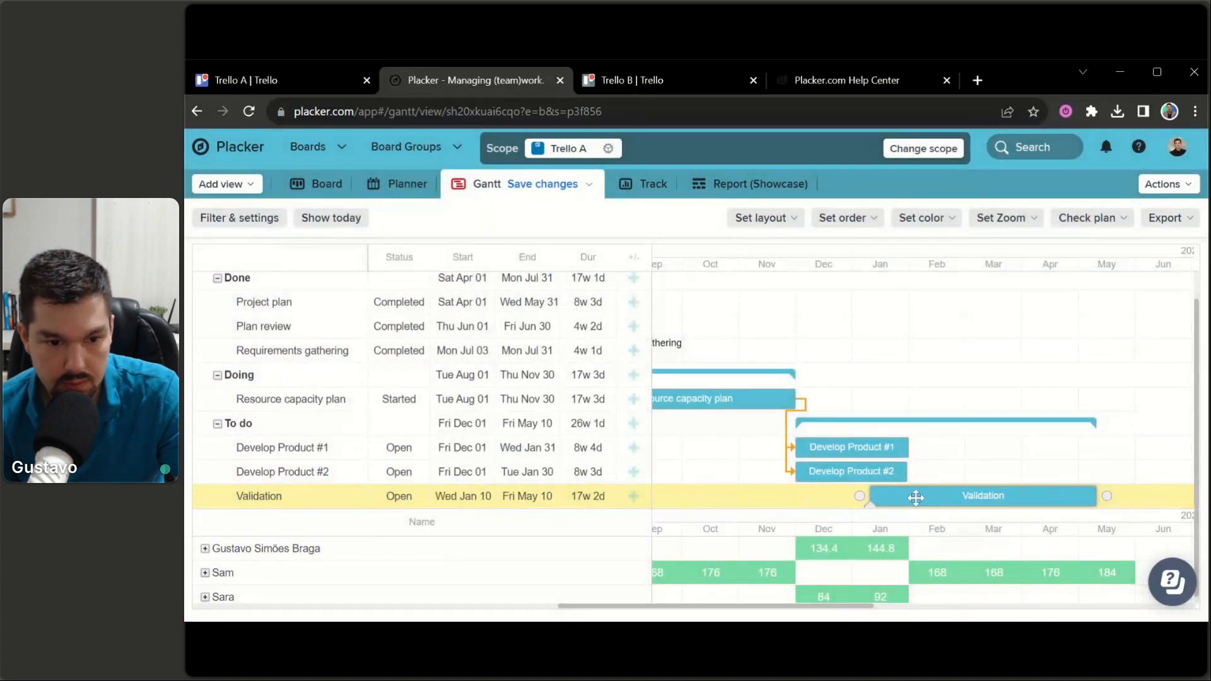
left_click_drag(916, 498, 898, 497)
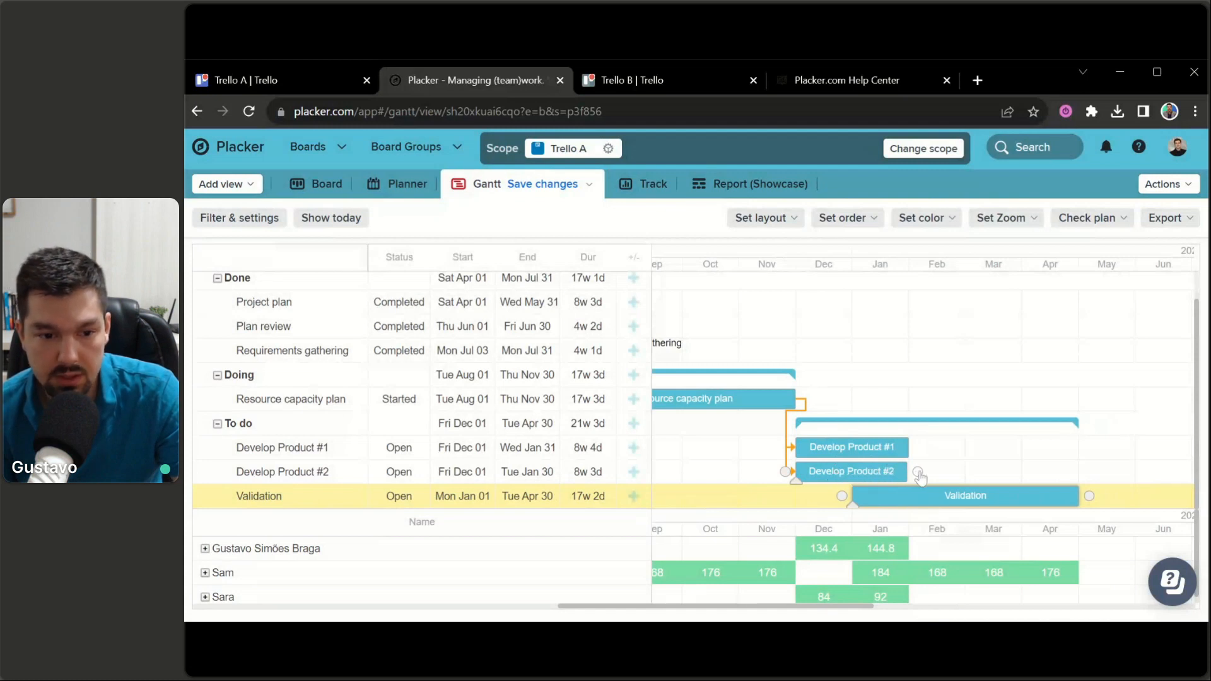
Draw dependencies from the end of Develop Product #2 and of Develop Product #1 to the start of the Validation bar.
left_click_drag(919, 473, 841, 497)
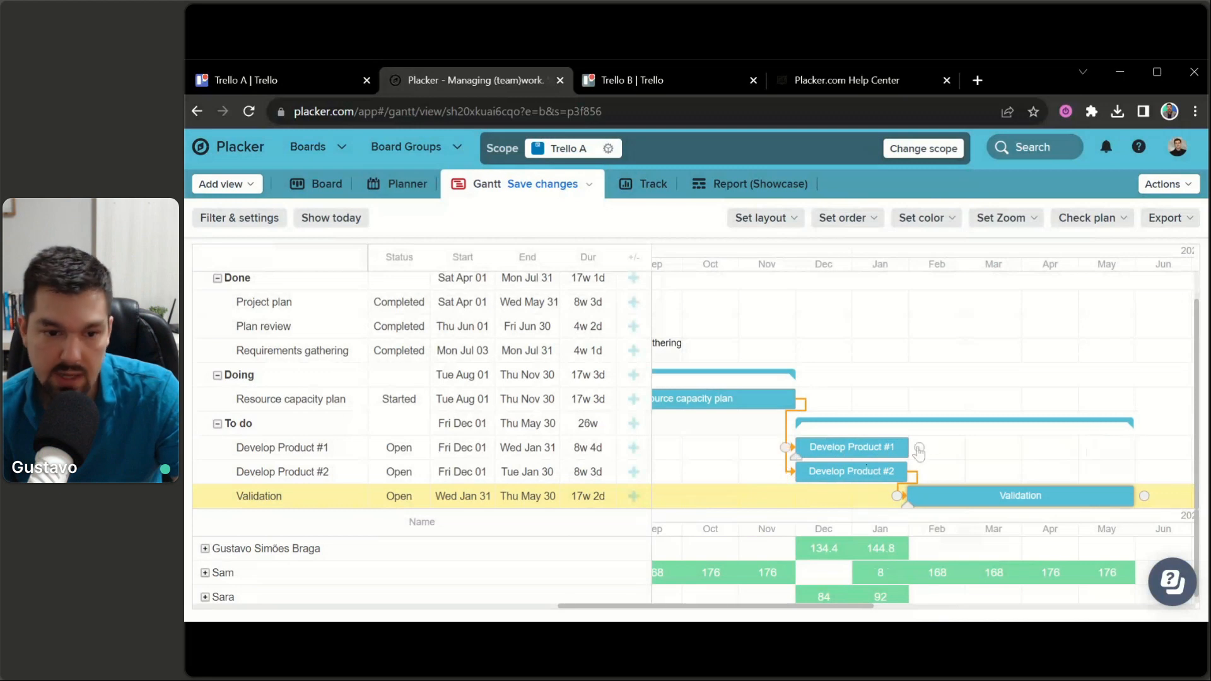
left_click_drag(920, 448, 897, 496)
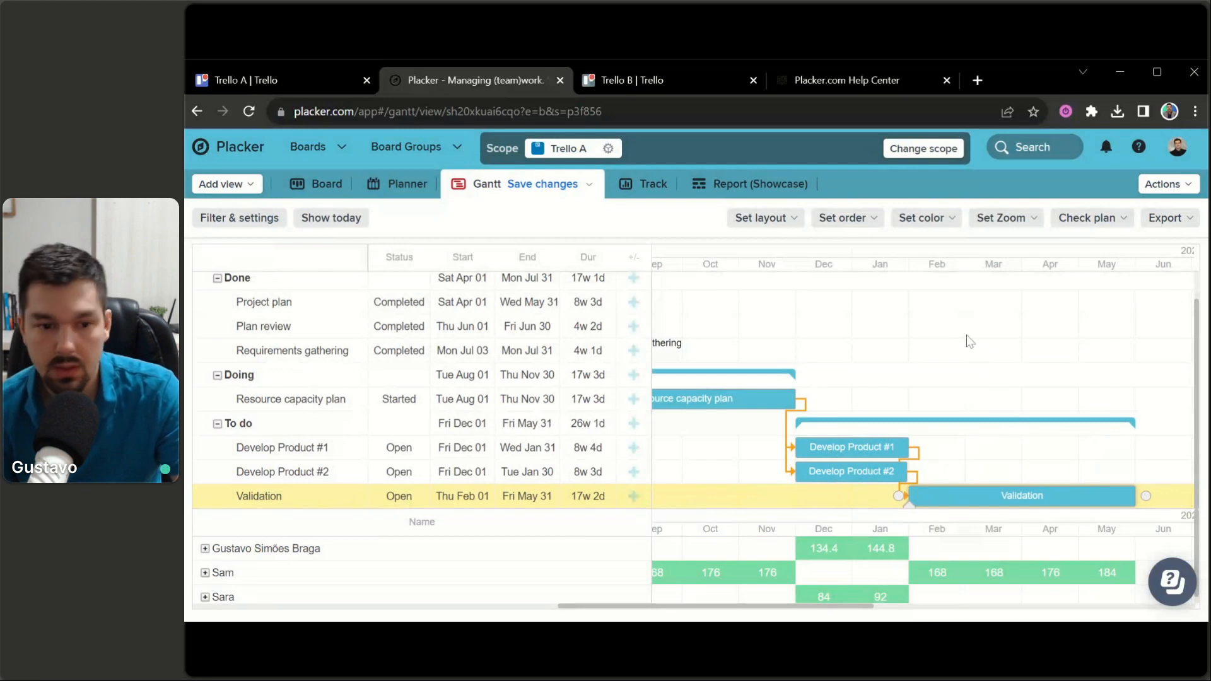
scroll(1022, 401, "right", 3)
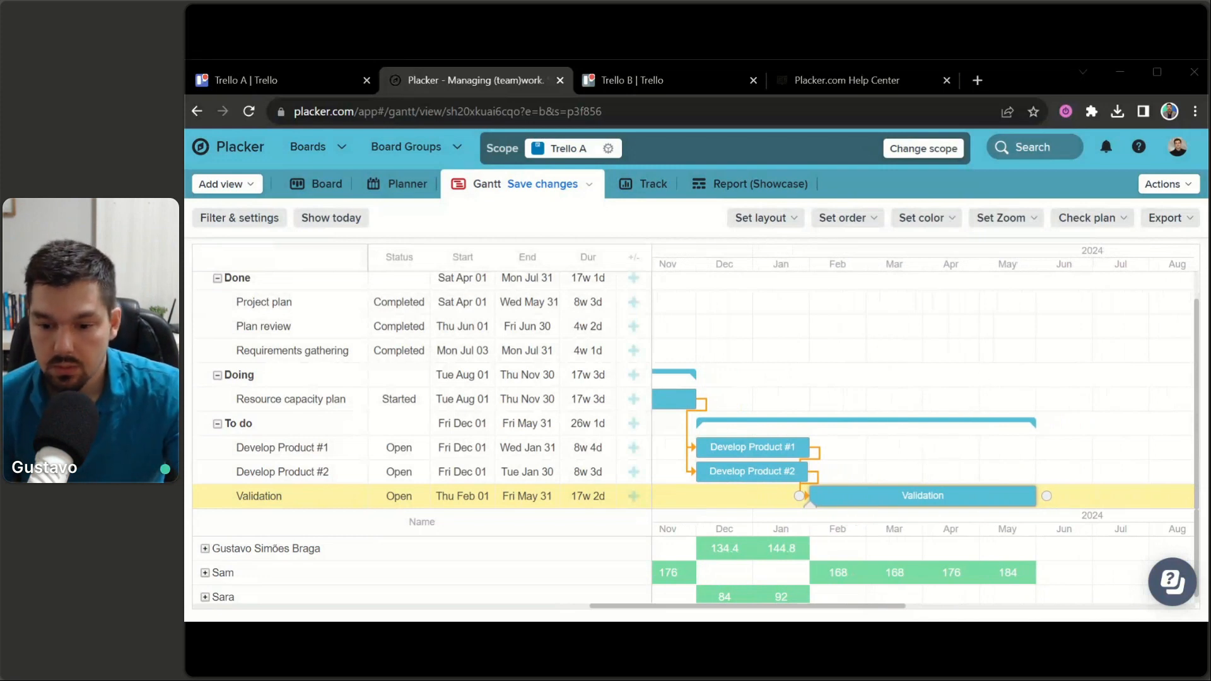
scroll(841, 376, "left", 10)
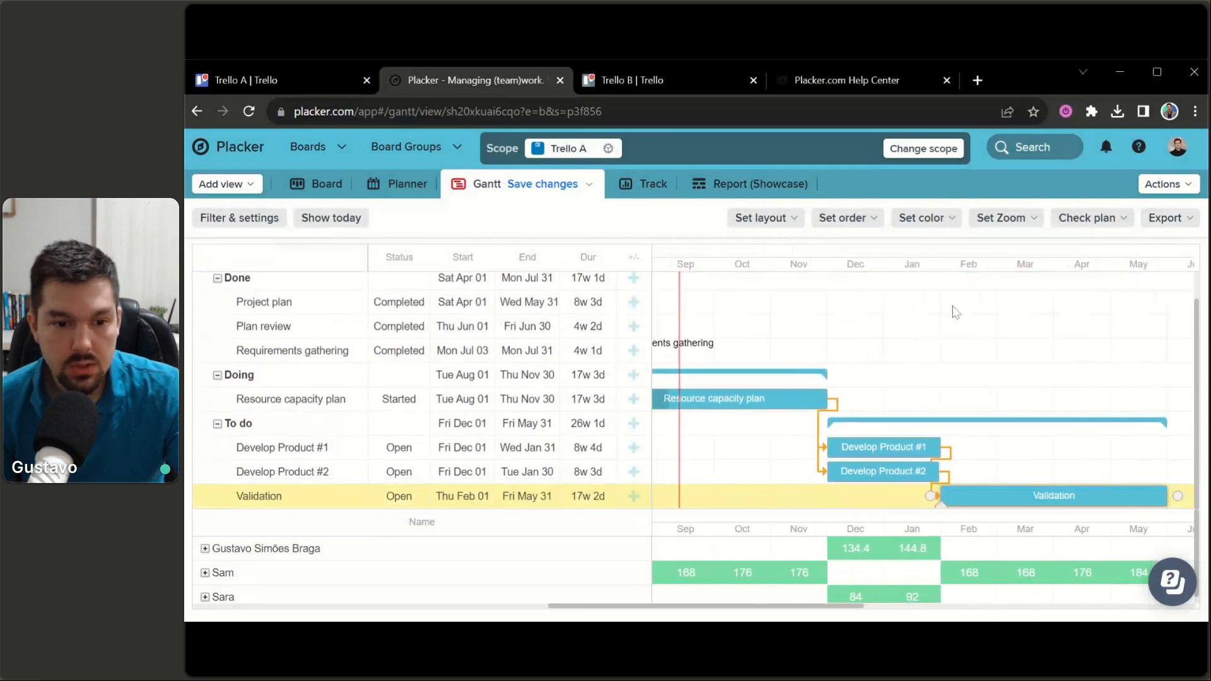
Open the Project plan card's details from the Gantt chart, look through its attributes and close them.
scroll(972, 312, "left", 4)
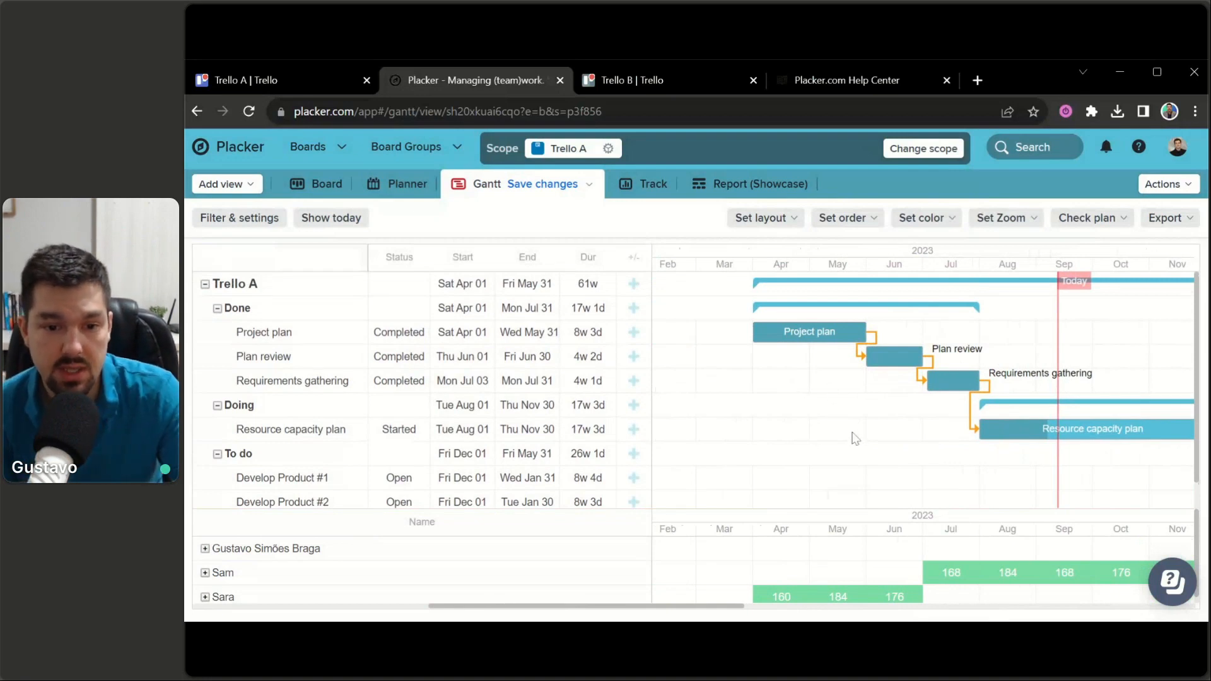
left_click_drag(855, 439, 782, 392)
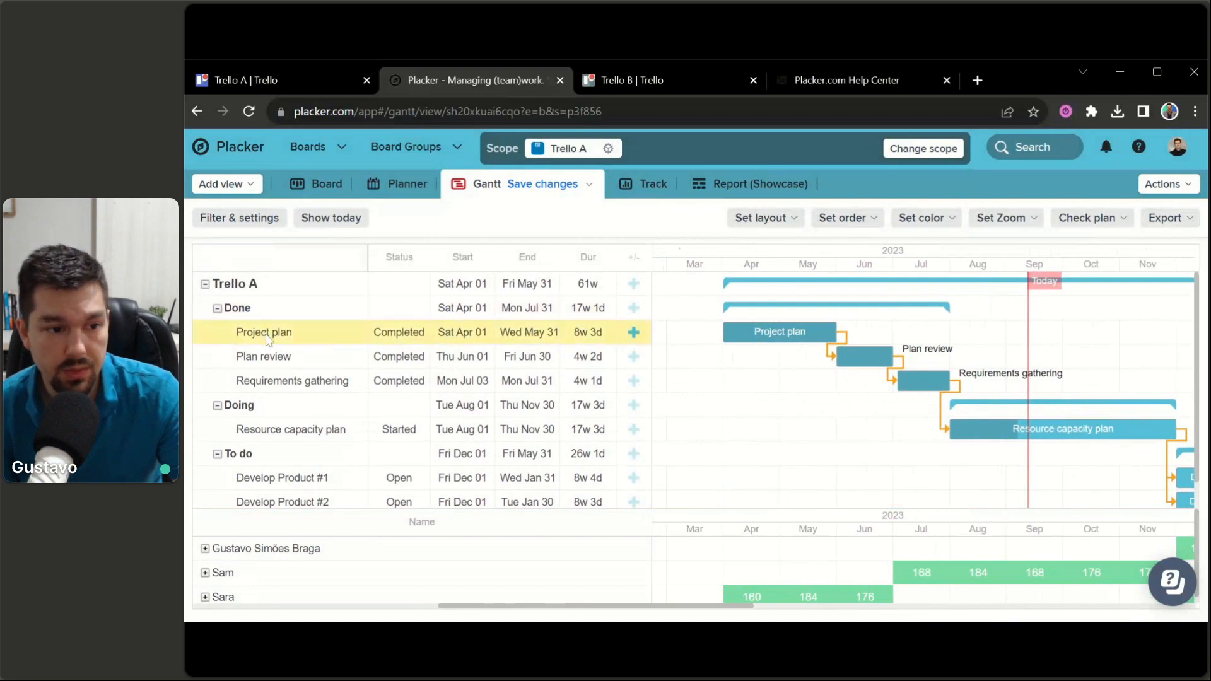
left_click(795, 333)
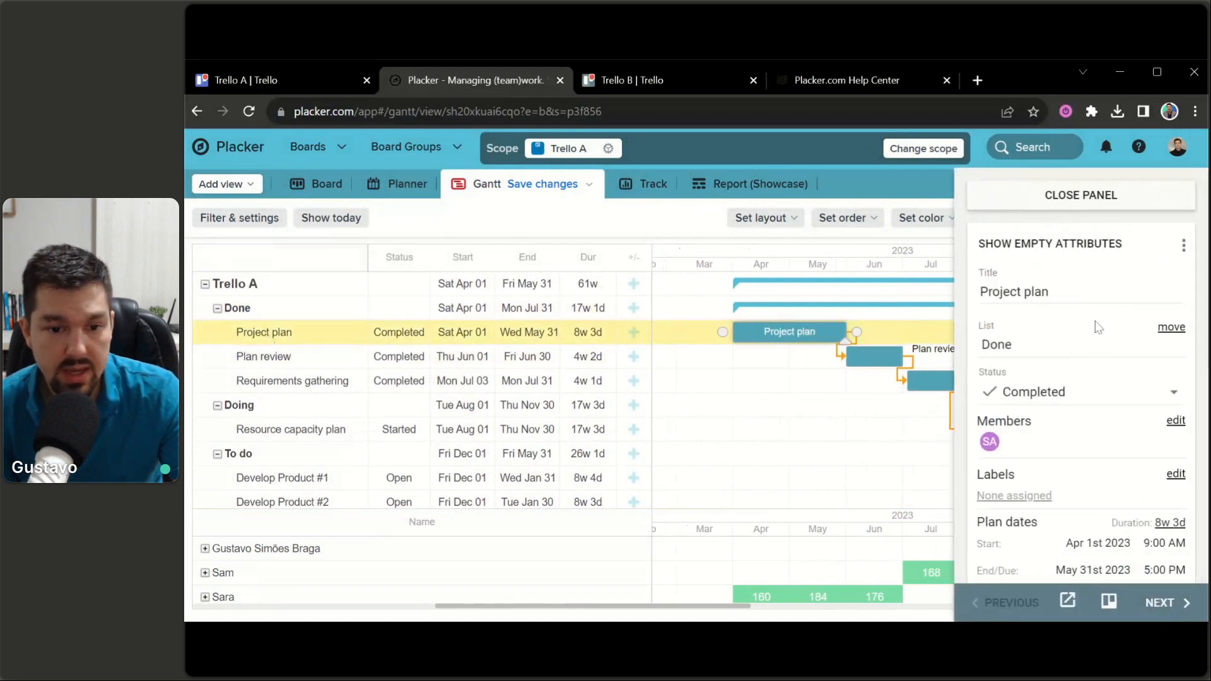
scroll(1098, 335, "down", 3)
scroll(1098, 354, "up", 3)
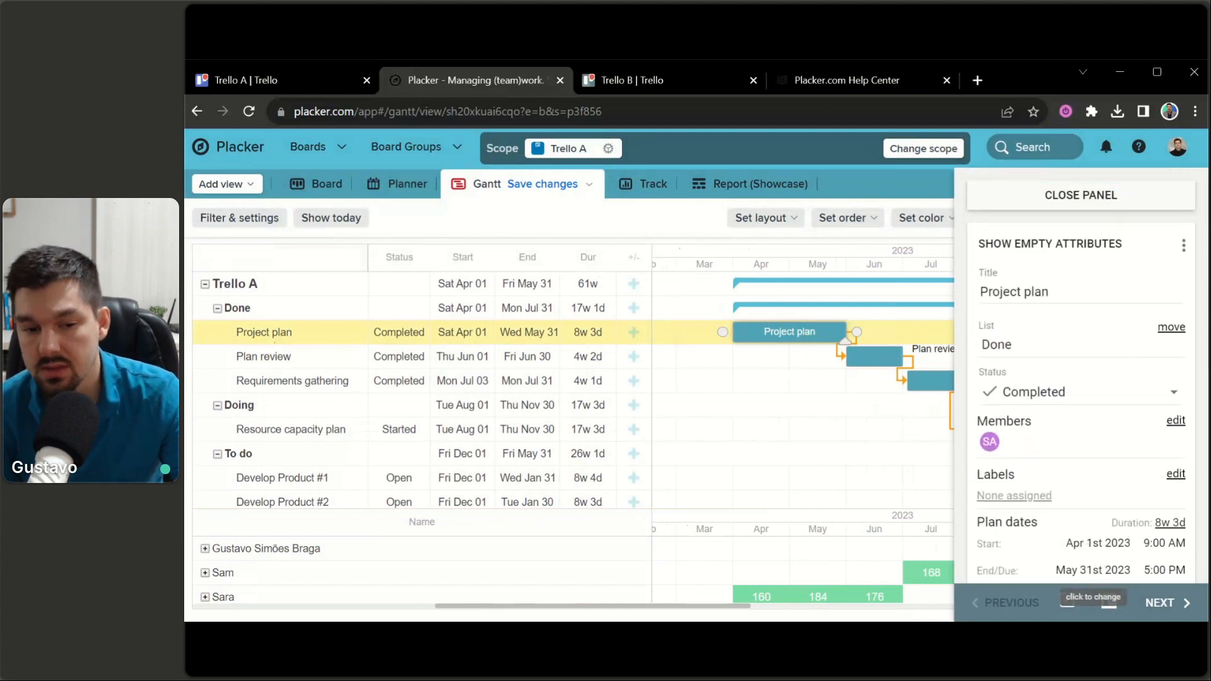
left_click(1017, 203)
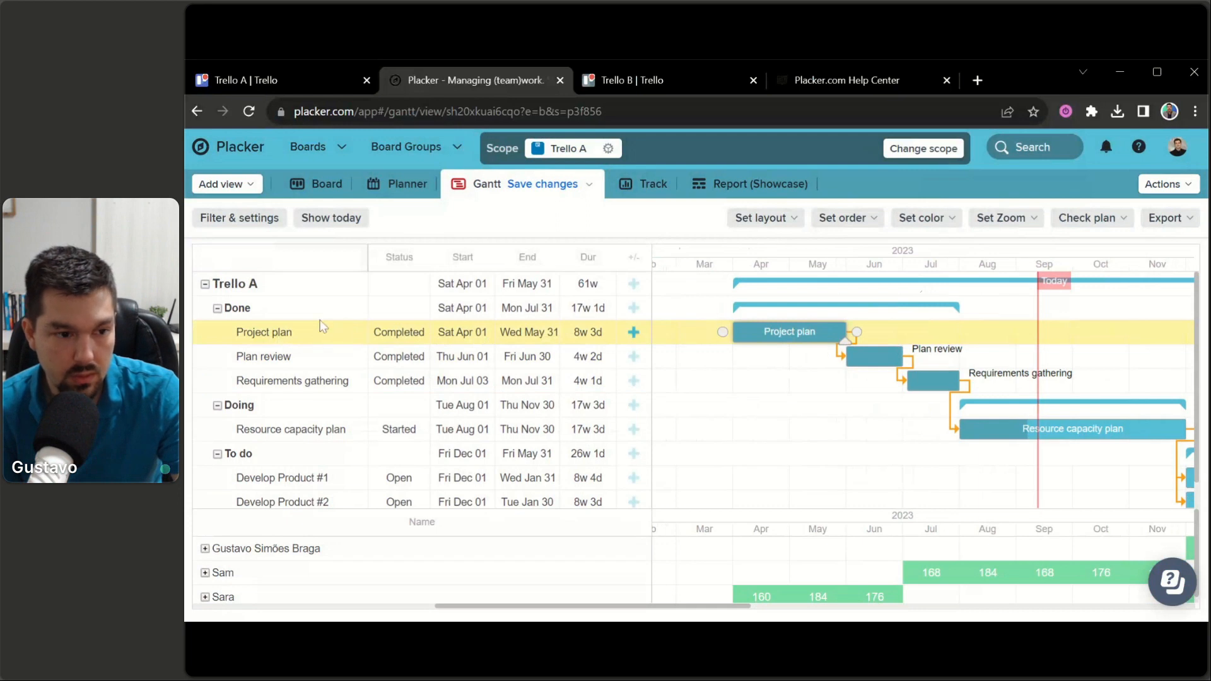
Reopen the Project plan card's details, compare its plan dates with its actual dates, and close them.
left_click(324, 335)
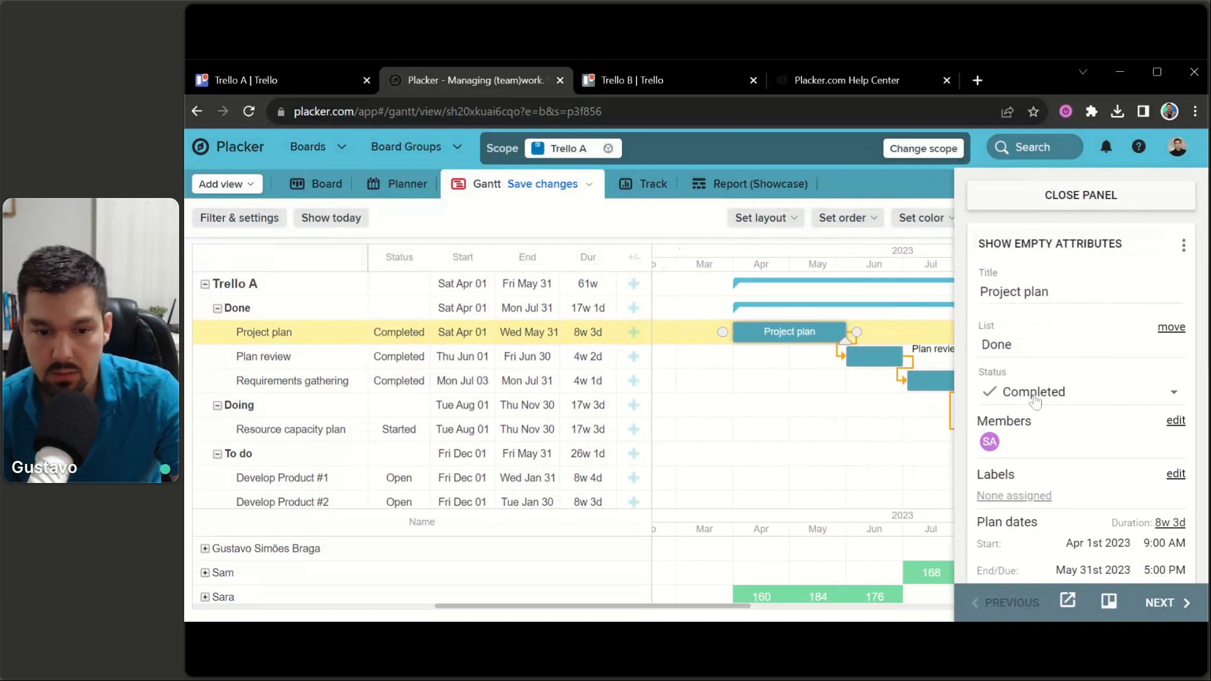
scroll(1035, 399, "down", 4)
scroll(1110, 443, "up", 2)
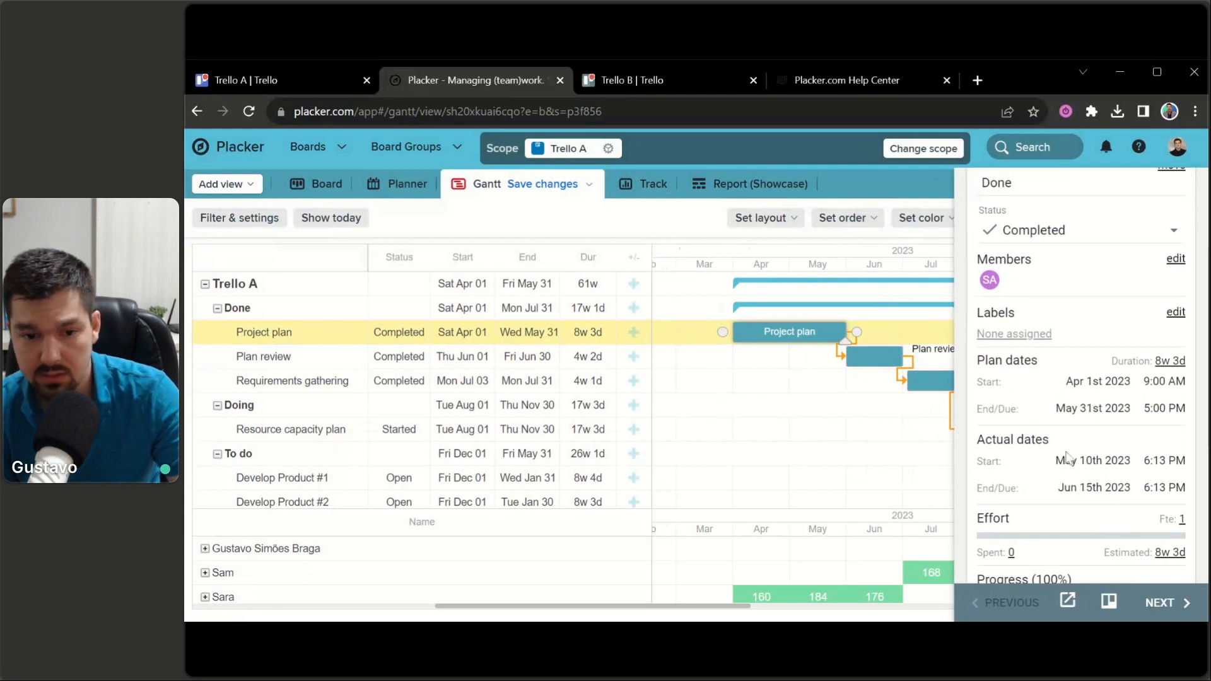
scroll(1102, 459, "down", 1)
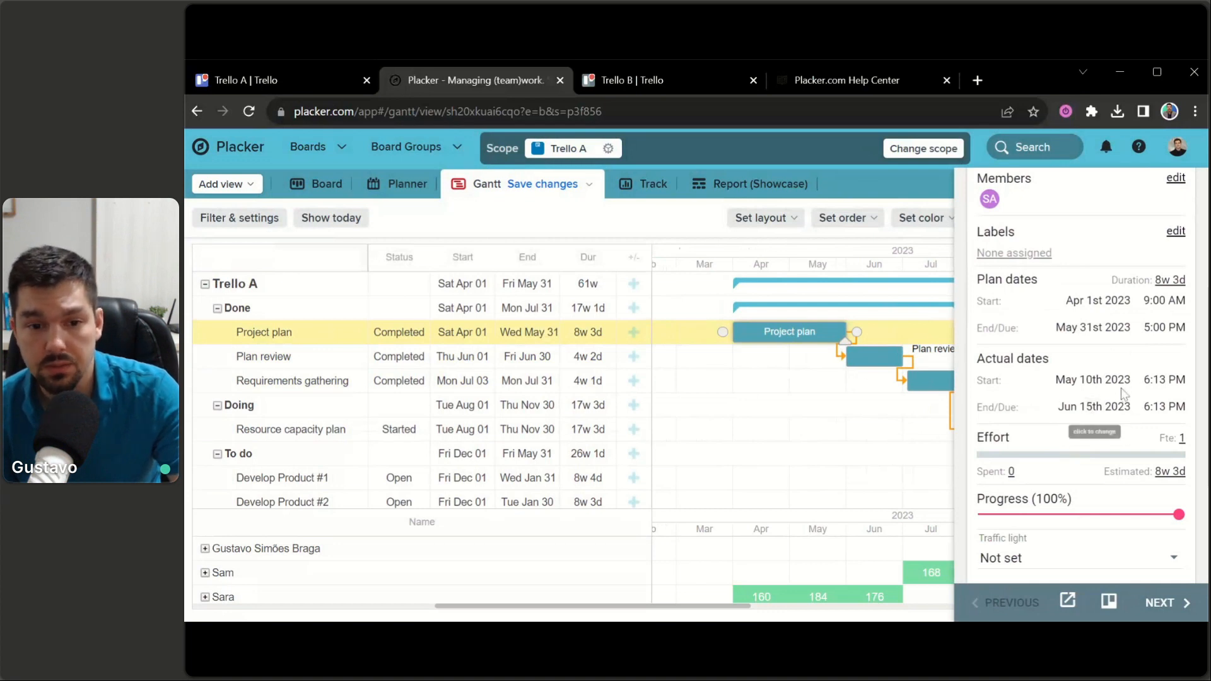
scroll(1117, 401, "up", 4)
left_click(1092, 201)
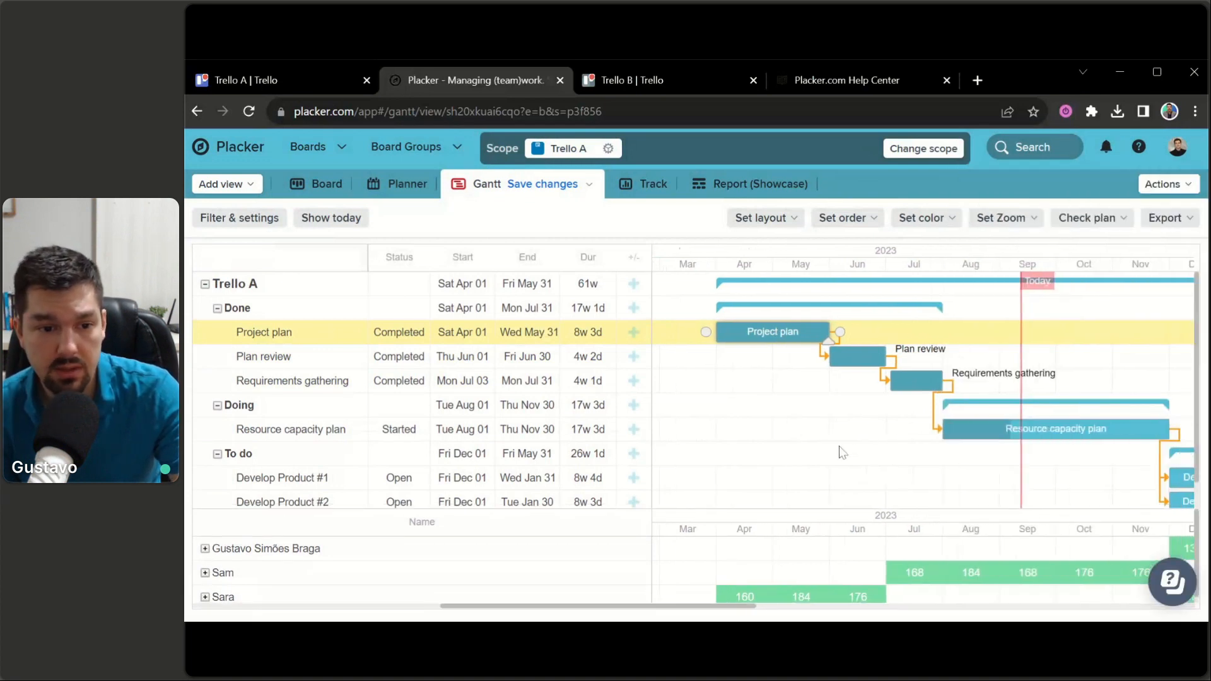
Review the Project plan card's status, dates, effort and progress in its details, and close them.
left_click(282, 334)
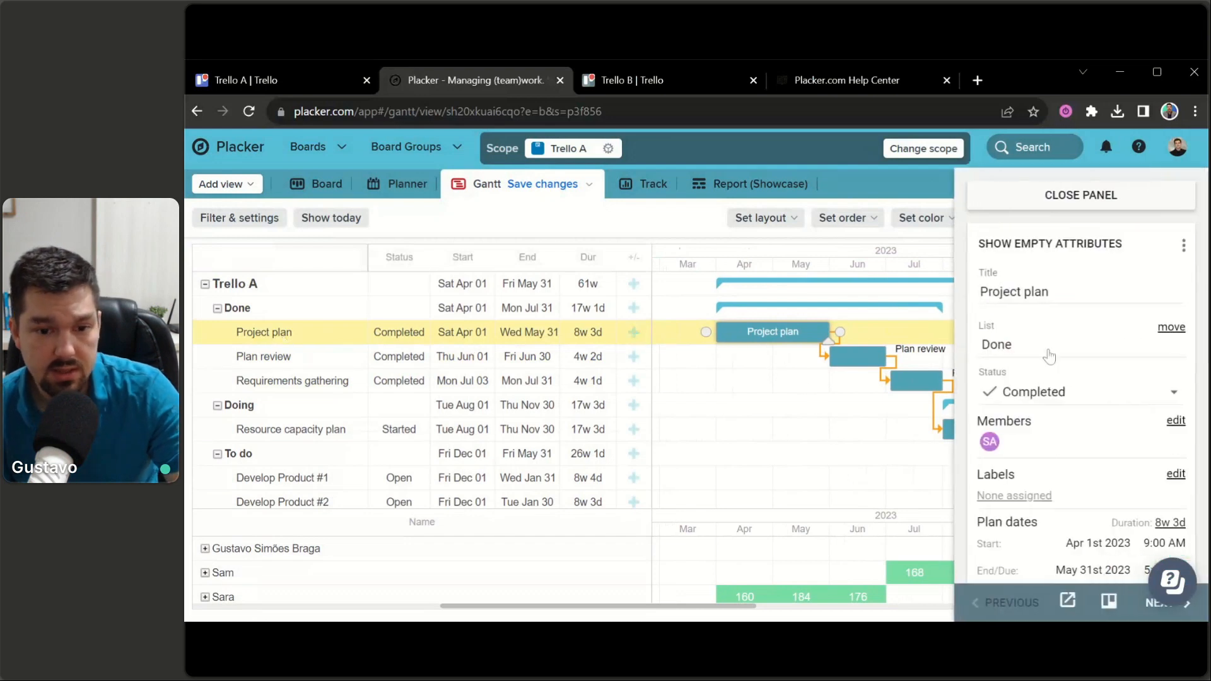
scroll(1060, 360, "down", 2)
scroll(1070, 369, "down", 2)
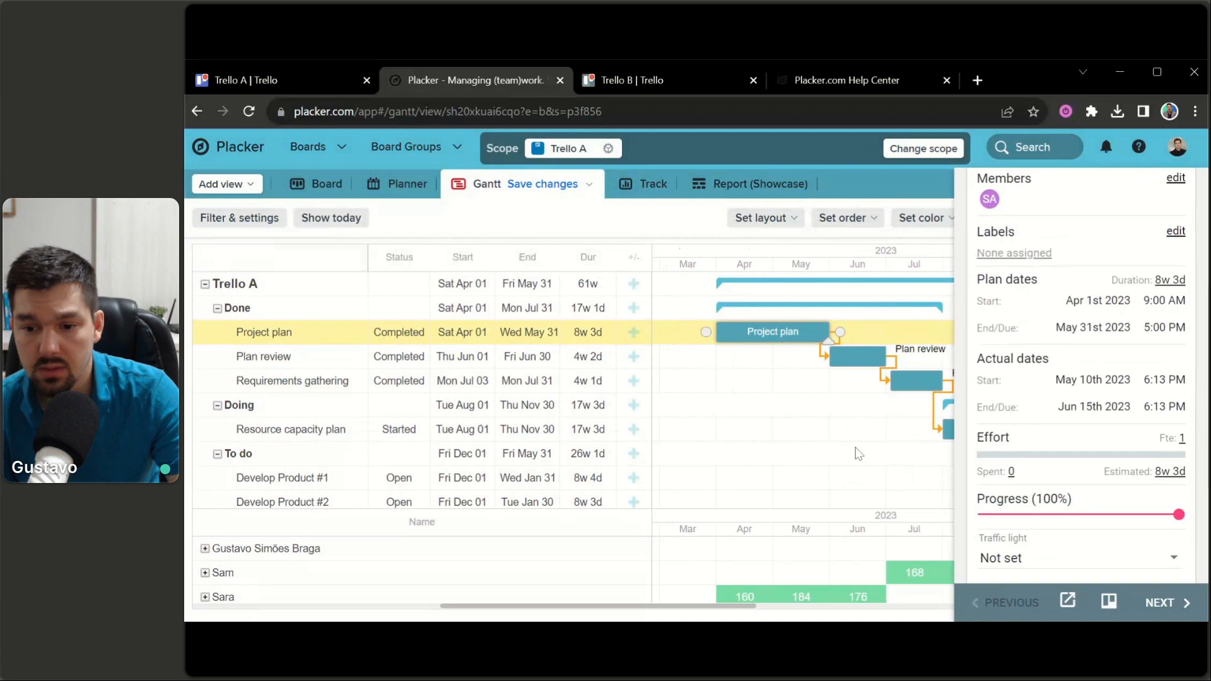
scroll(1103, 253, "up", 5)
left_click(1049, 190)
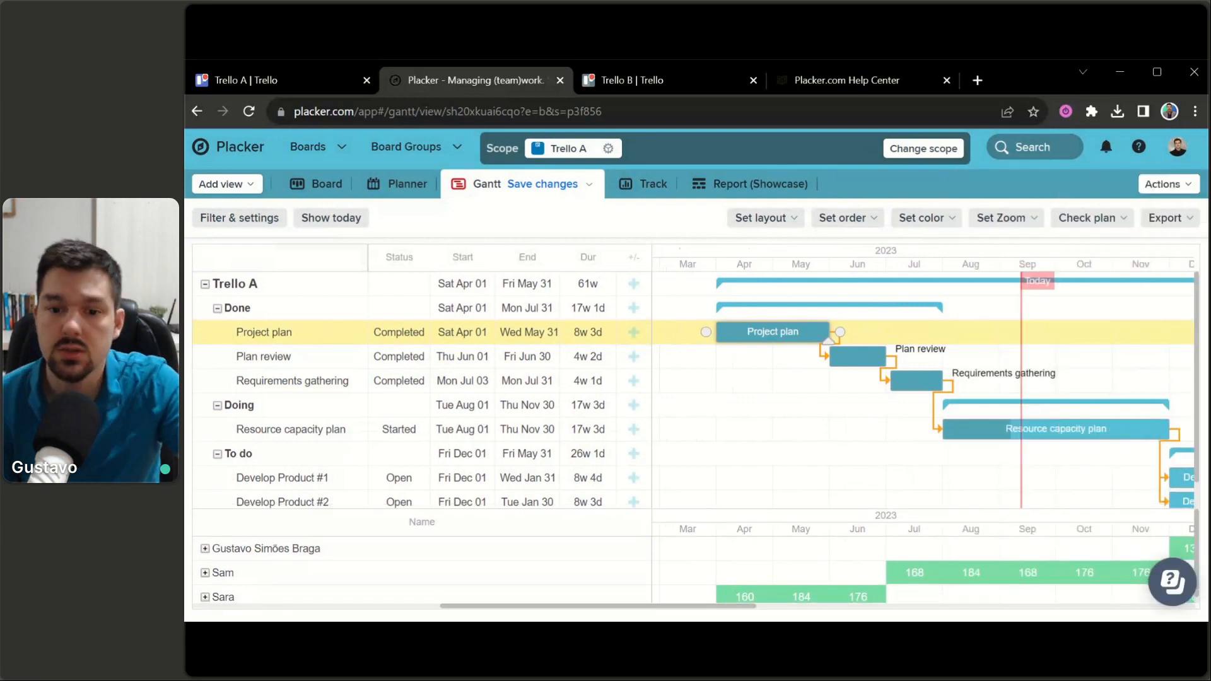
Show the cards' actual dates alongside the planned bars on the Gantt chart.
left_click(1112, 217)
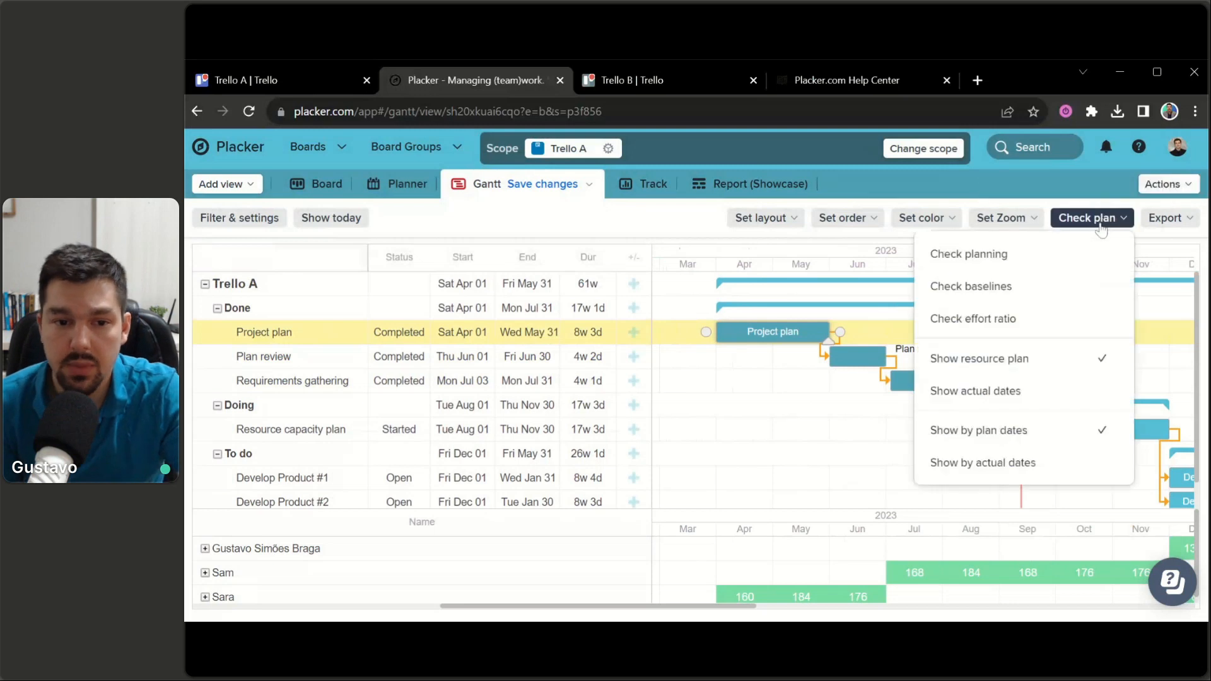
left_click(1027, 406)
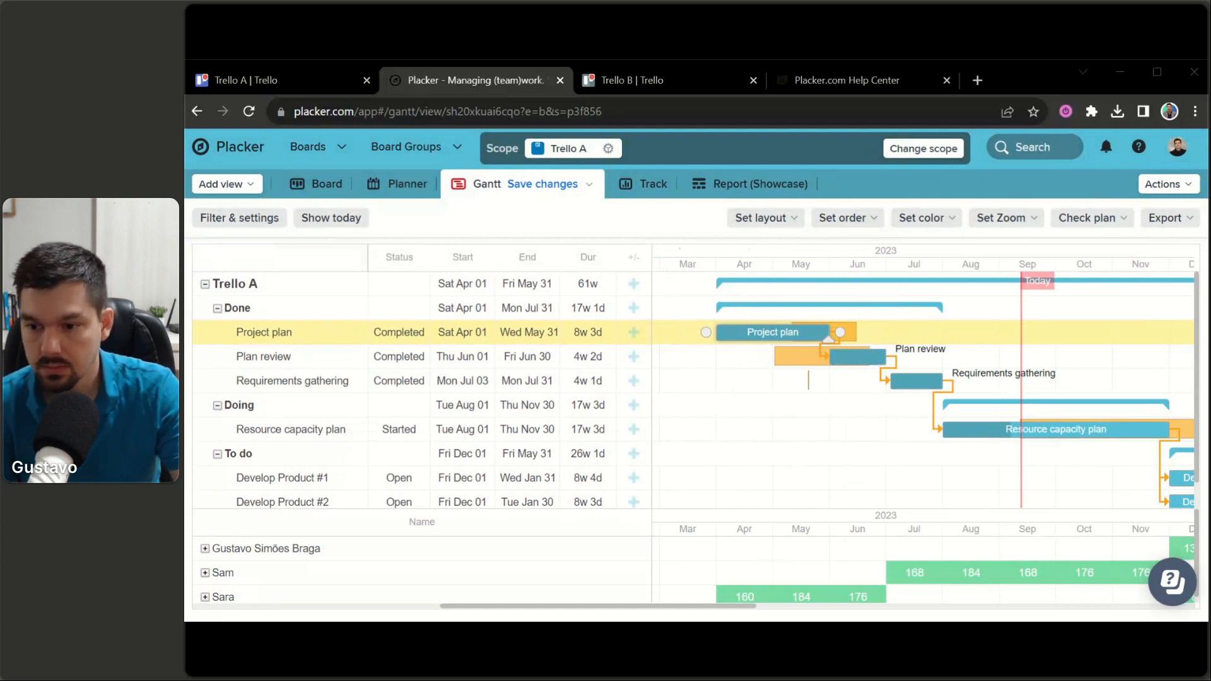
scroll(795, 489, "right", 3)
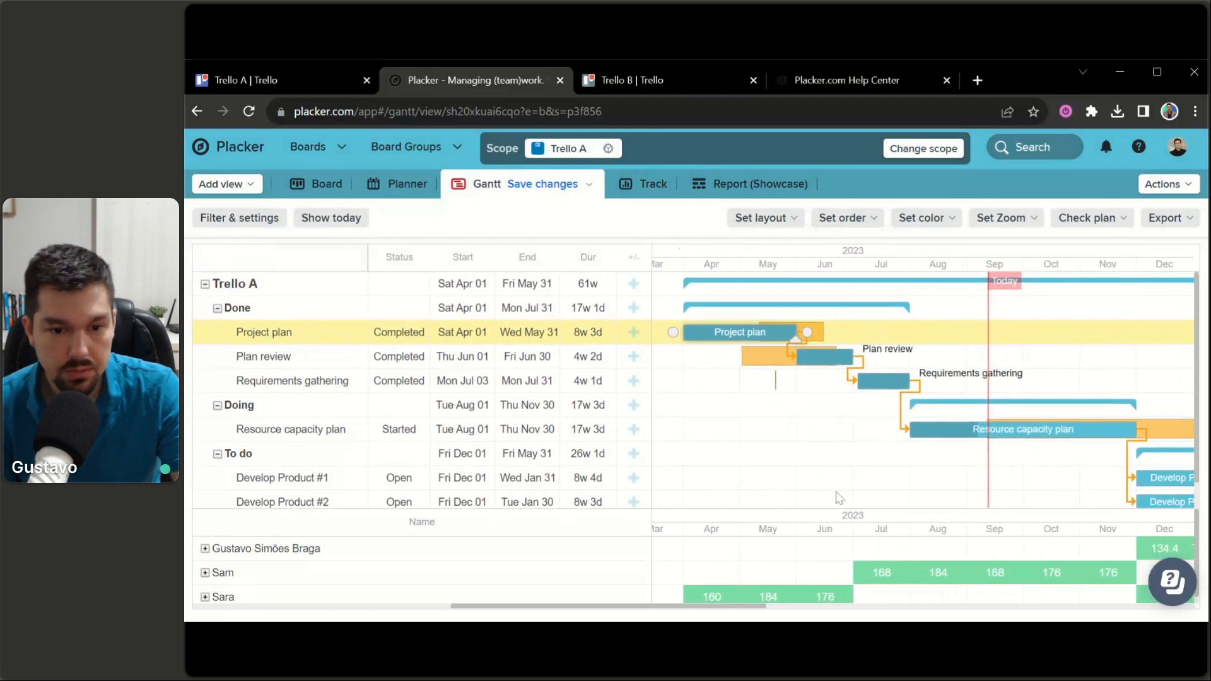
scroll(792, 490, "down", 1)
left_click_drag(778, 468, 810, 386)
Open and close the Develop Product #1 card's details, and return to the start of the timeline.
left_click(301, 449)
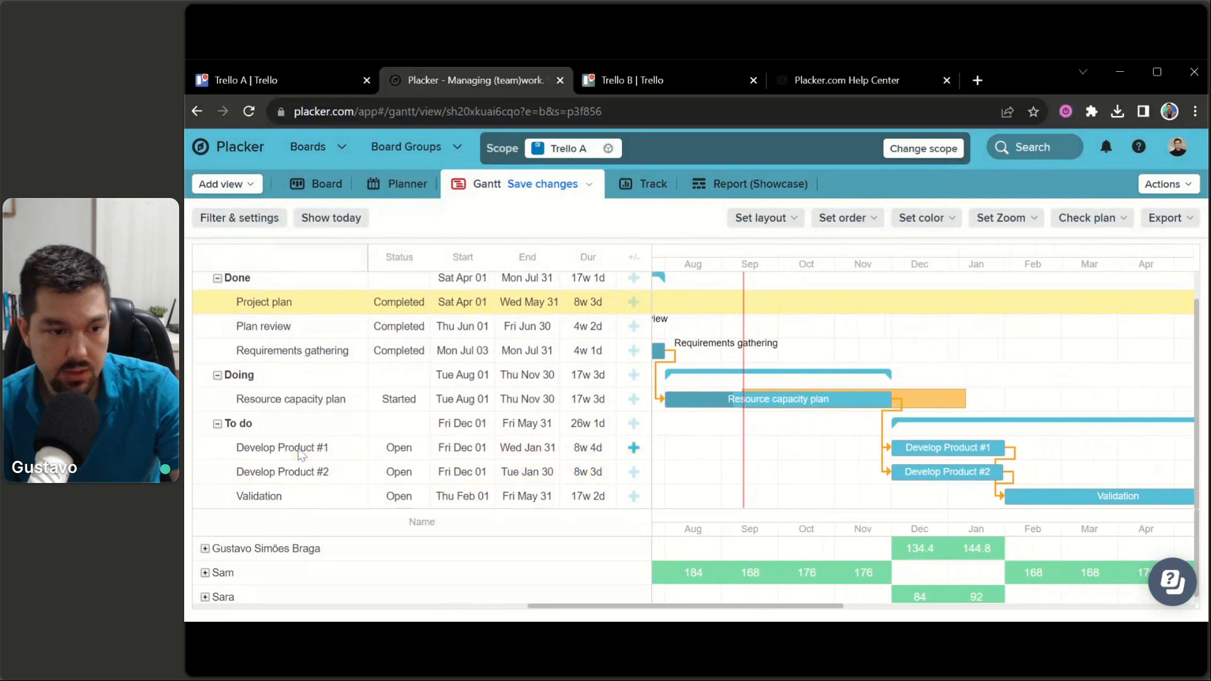
left_click(1119, 202)
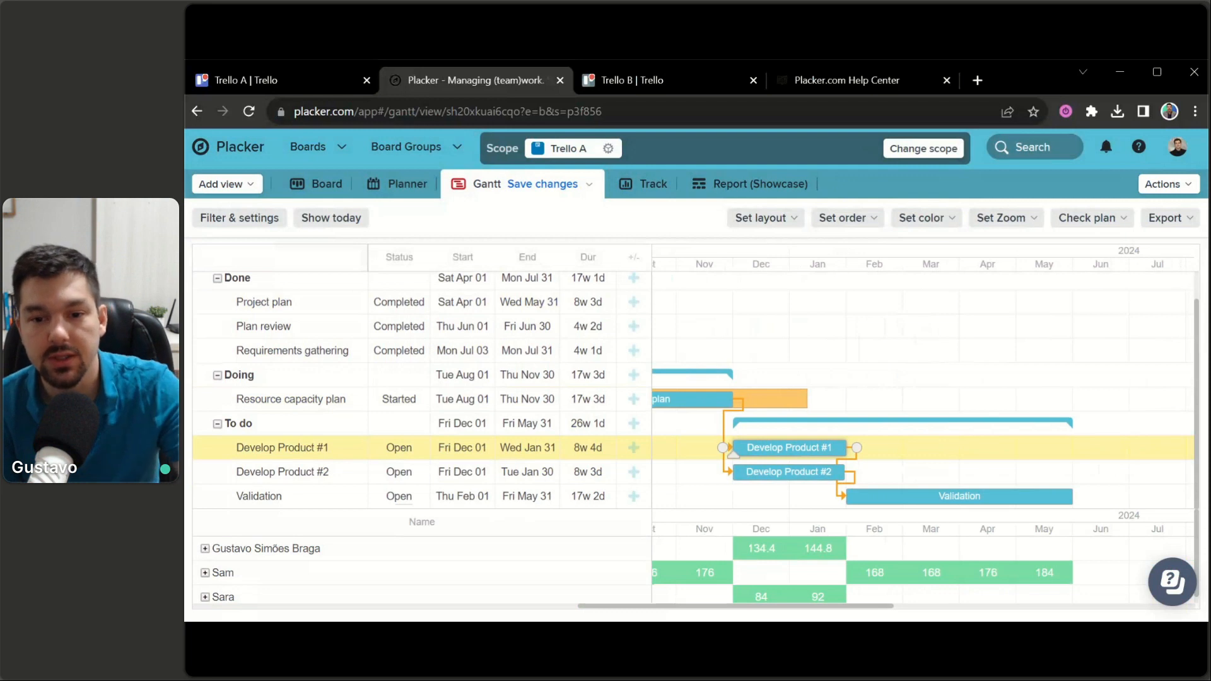
left_click_drag(821, 345, 1040, 388)
left_click_drag(946, 368, 1169, 414)
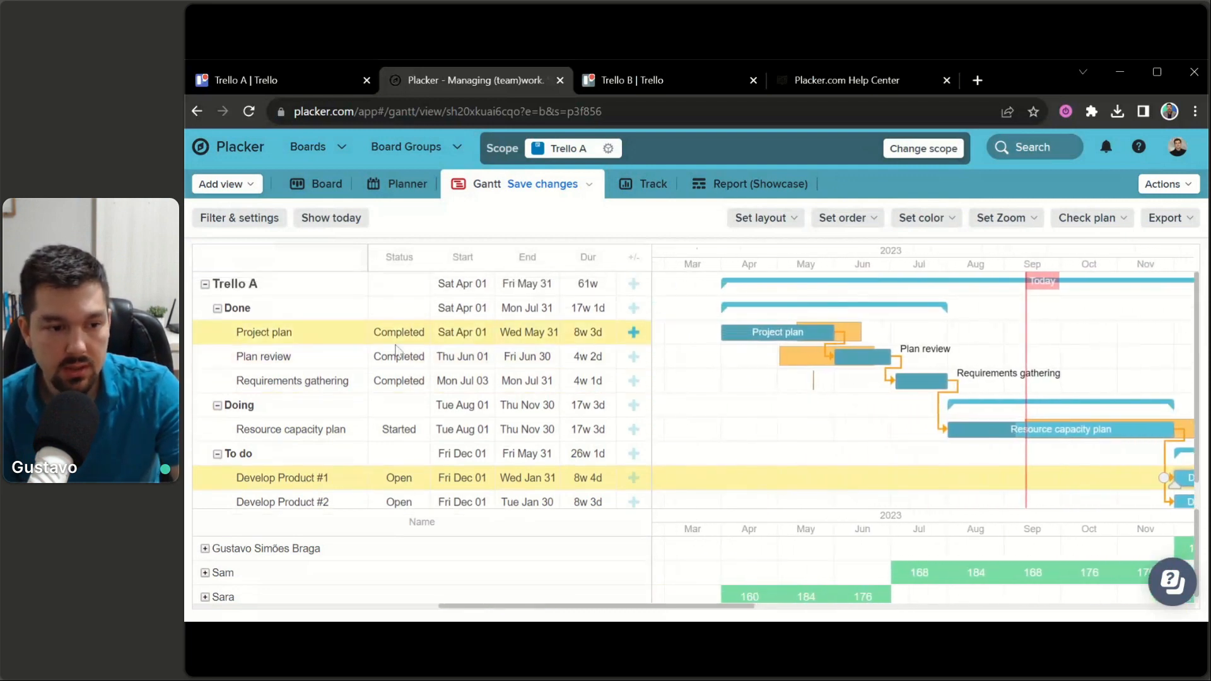
Check the Project plan card's planned and actual dates against its bars on the Gantt chart.
left_click(341, 340)
scroll(1110, 414, "down", 3)
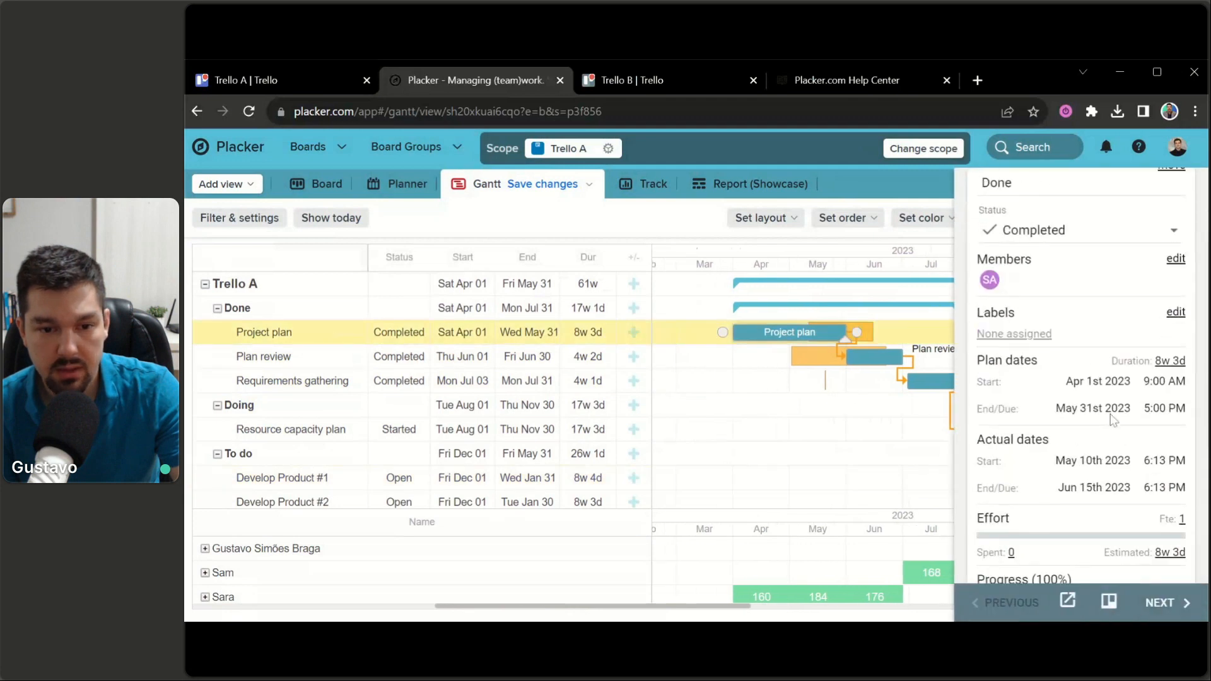
scroll(1085, 379, "up", 3)
left_click(1027, 199)
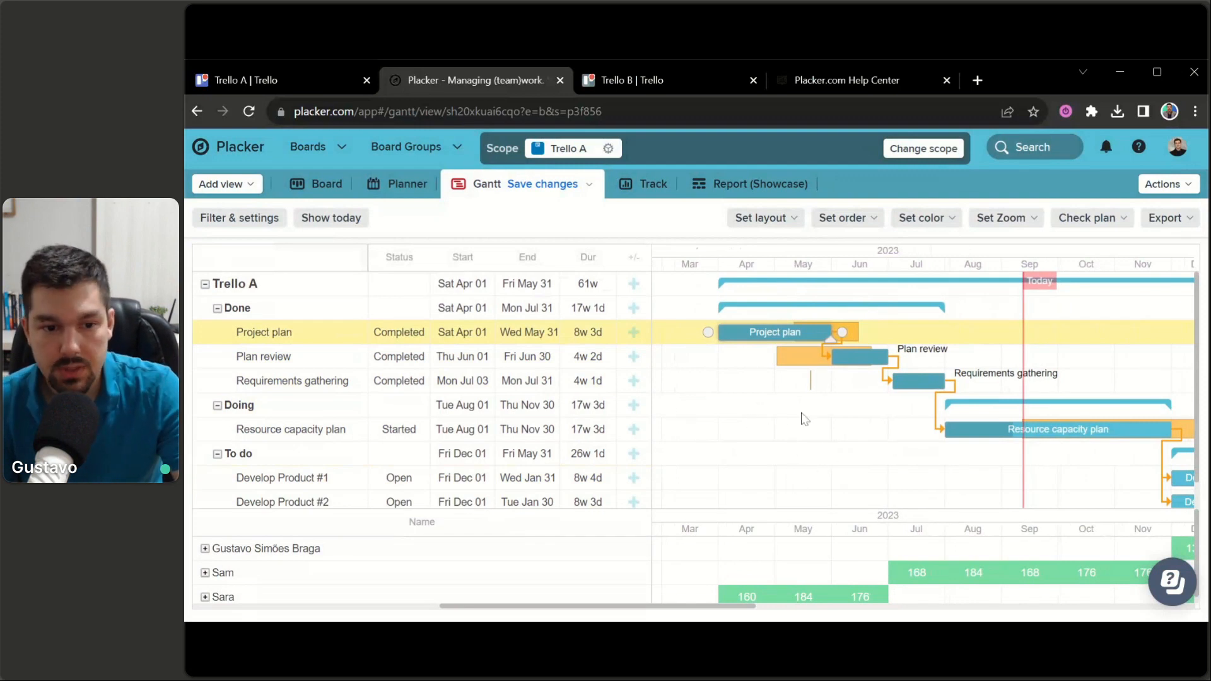
left_click(303, 76)
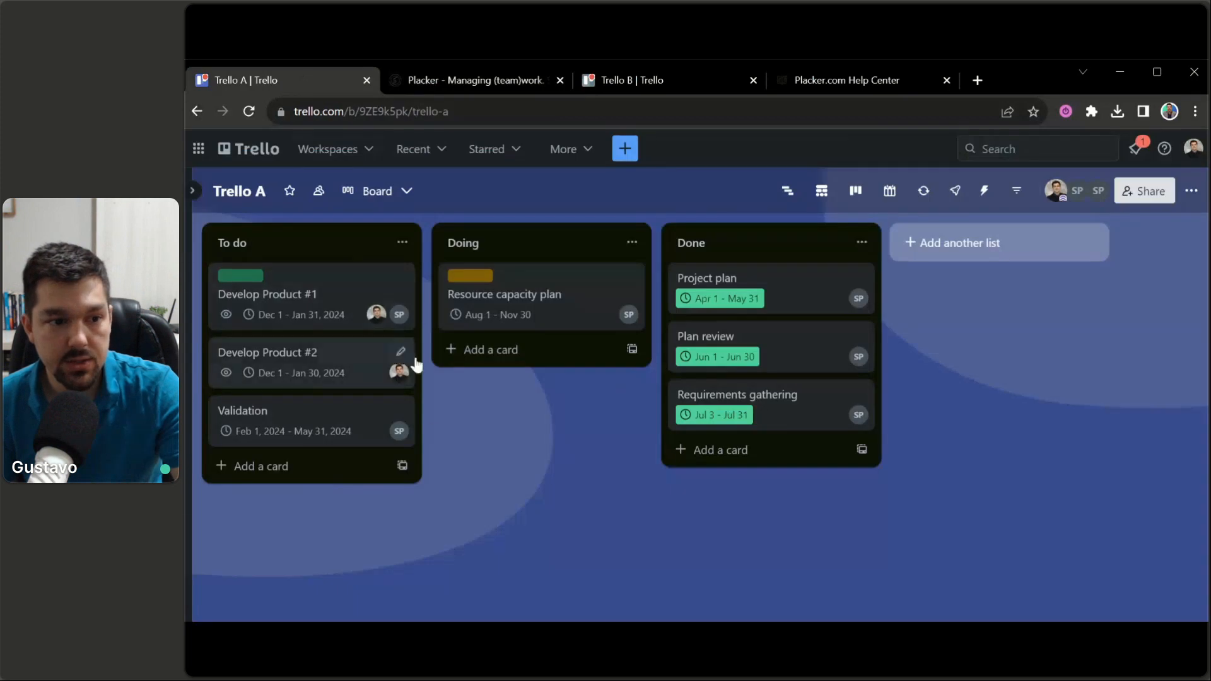
left_click(302, 477)
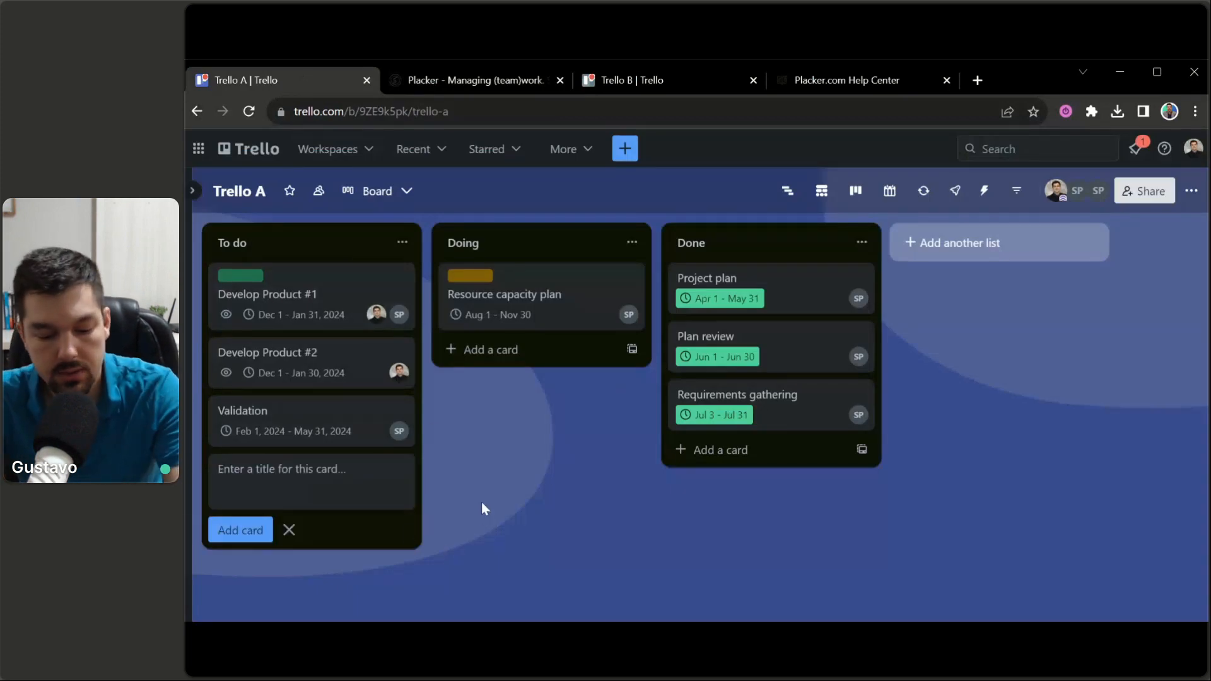
left_click(578, 501)
left_click(494, 84)
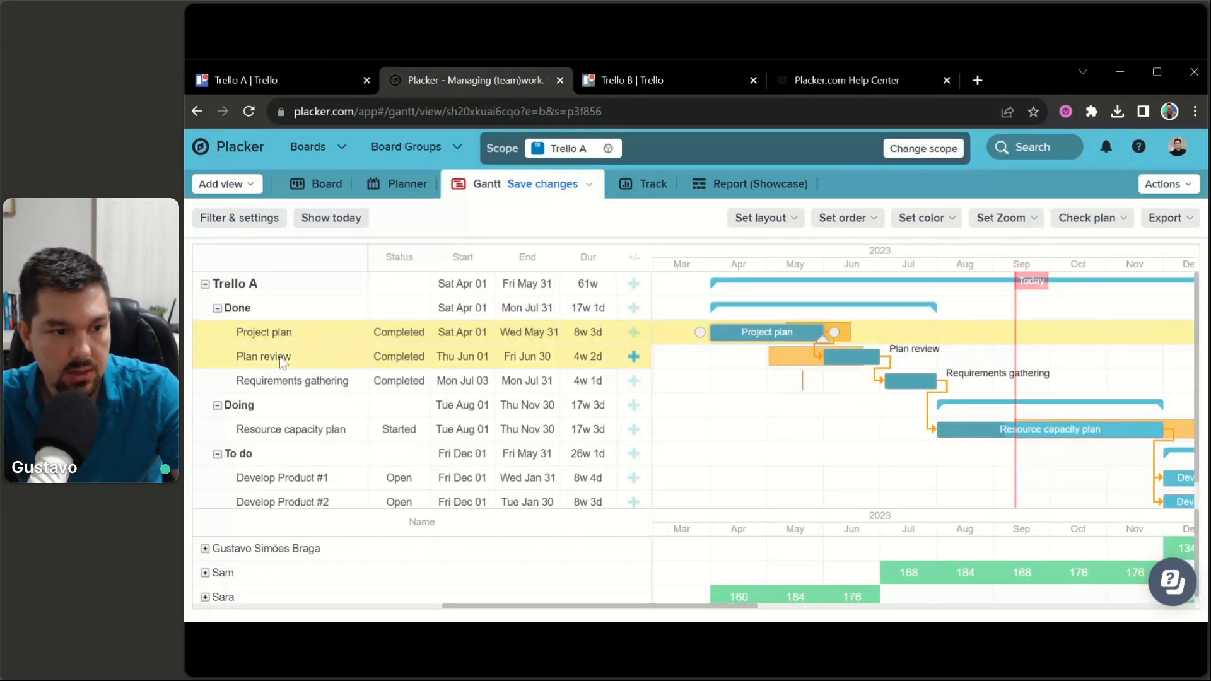
Create a card titled "New card" in the To do list from the Gantt chart, and dismiss the notification and list details.
scroll(359, 379, "down", 1)
left_click(633, 423)
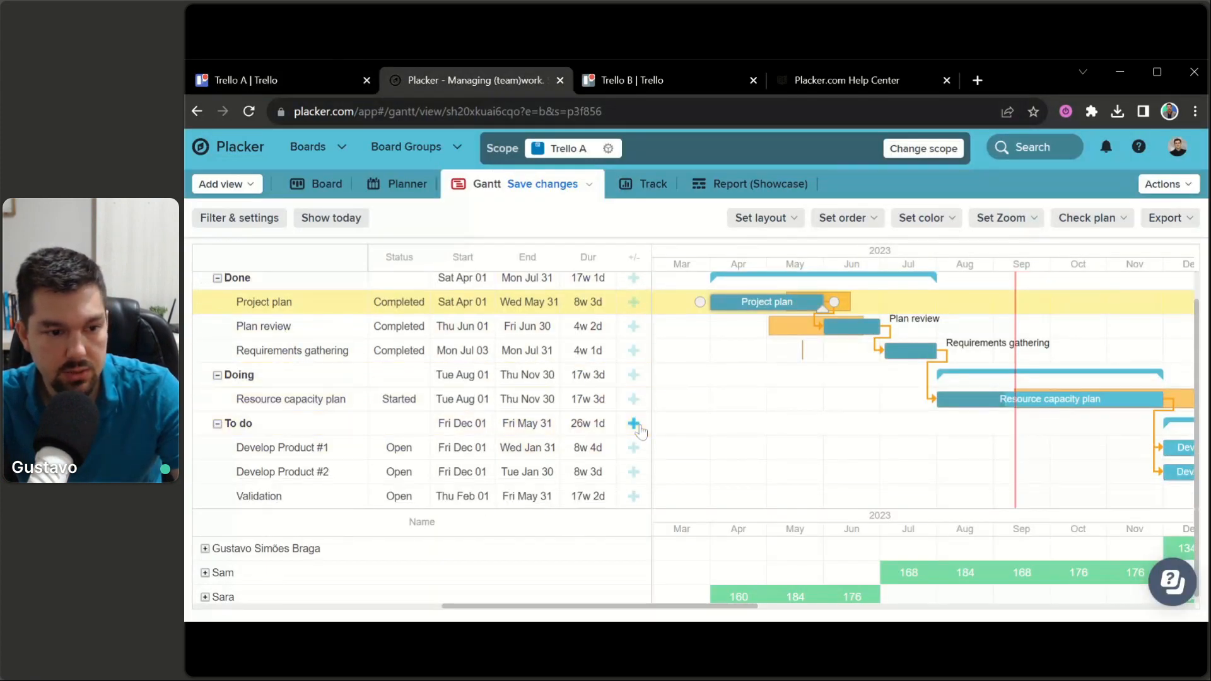
type("New card")
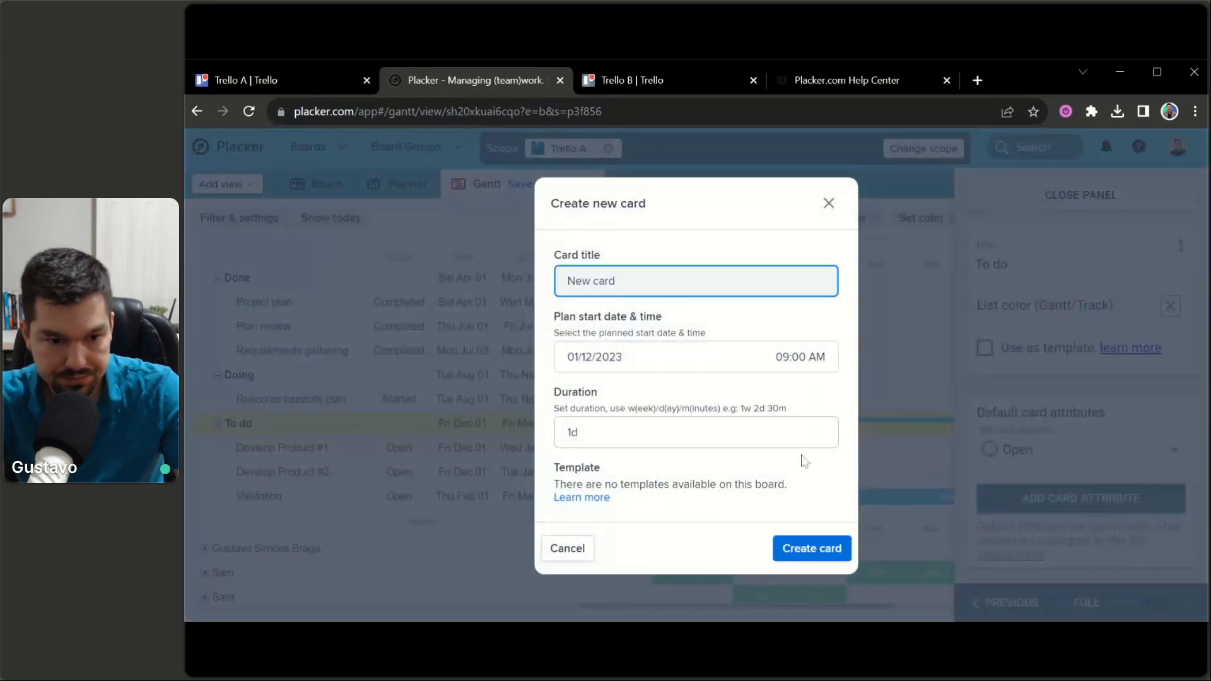
left_click(800, 547)
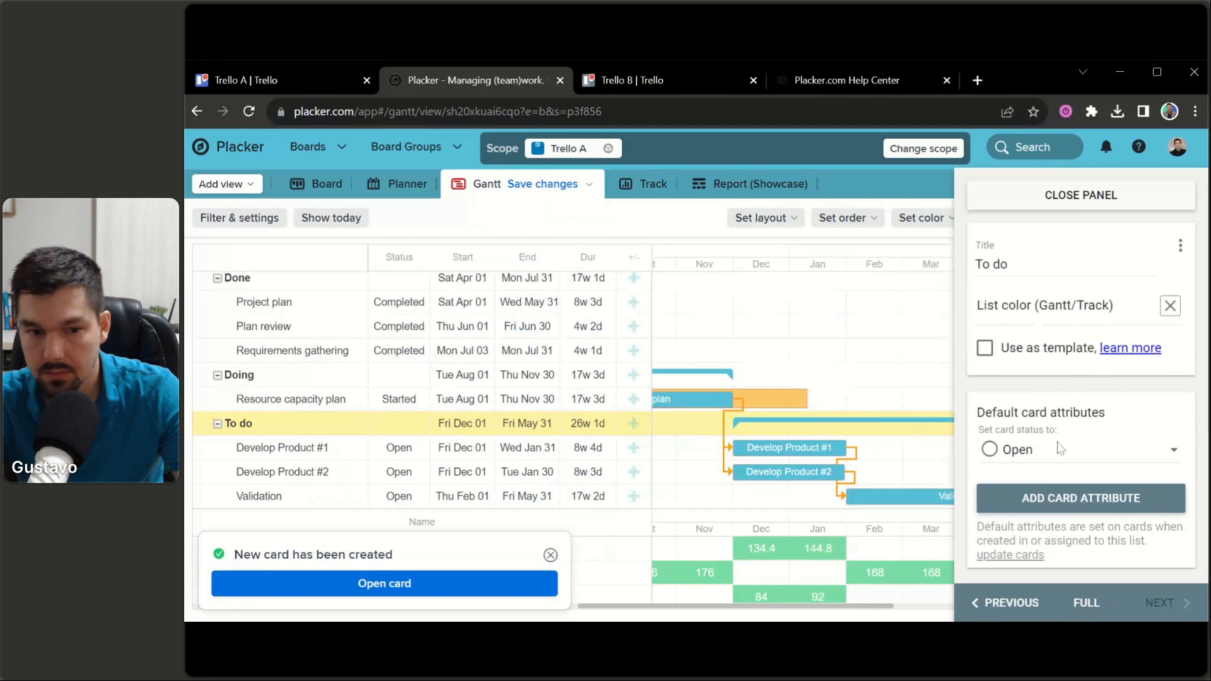
left_click(550, 555)
scroll(373, 399, "down", 1)
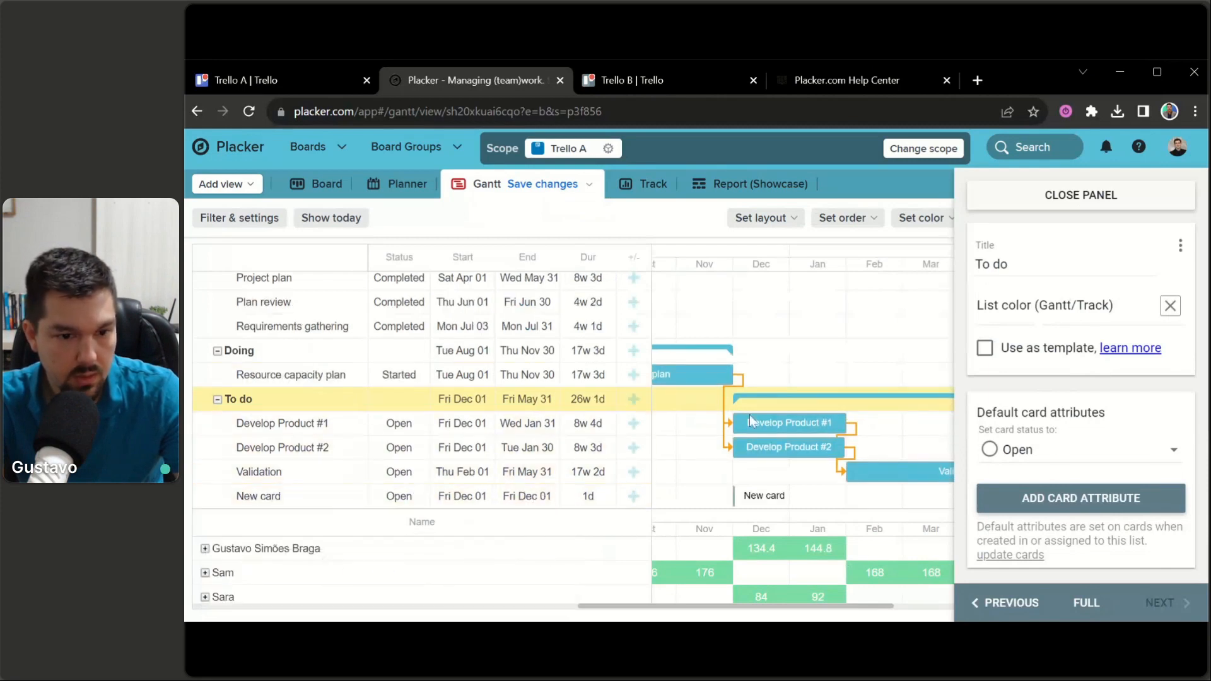
left_click(1086, 200)
View New card's details in the Gantt chart, and switch to the Trello A board to open the same card there.
left_click(331, 495)
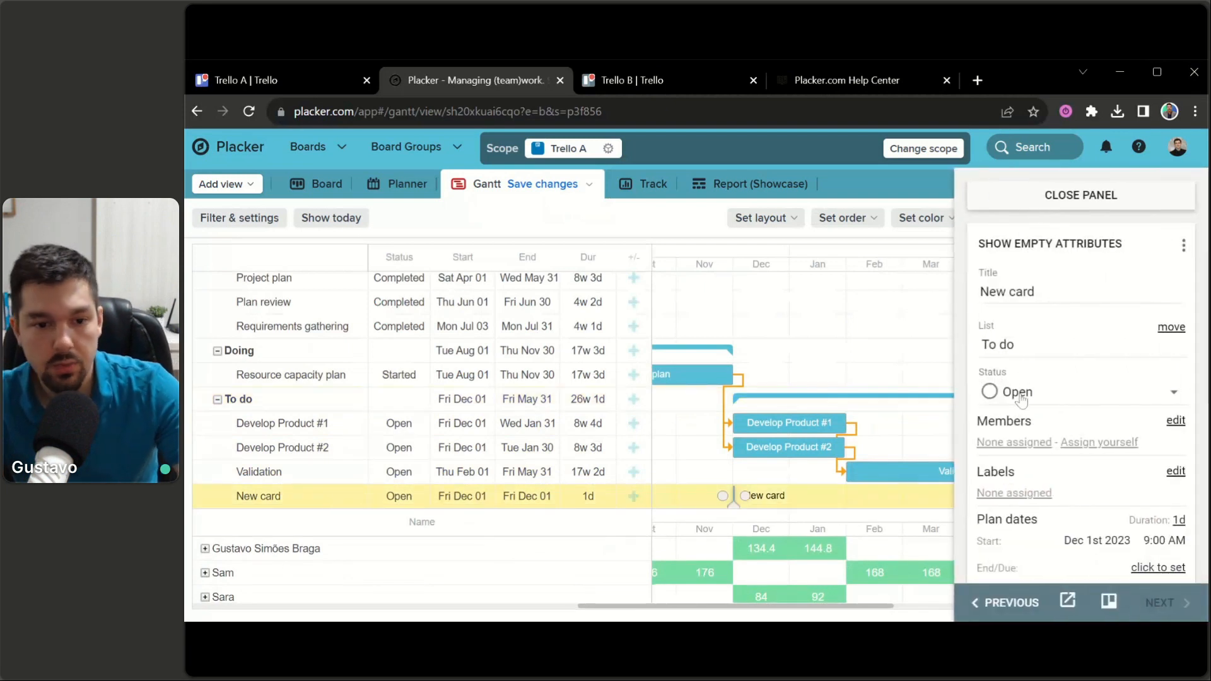
left_click(287, 80)
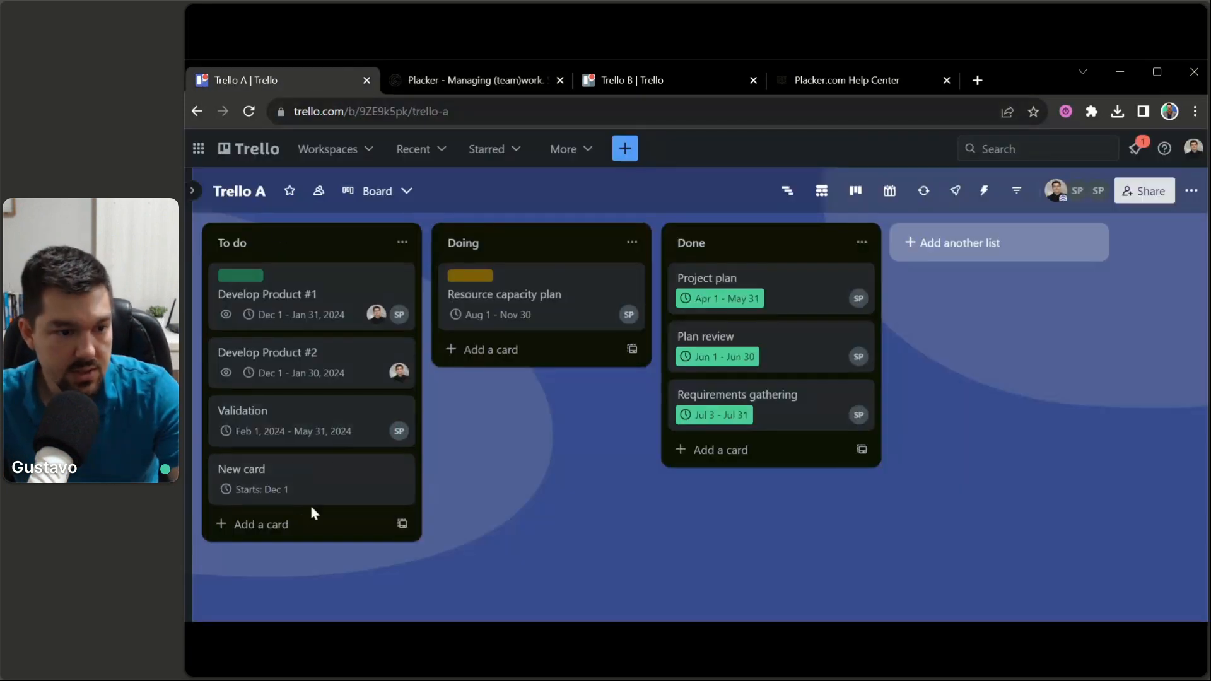
left_click(328, 481)
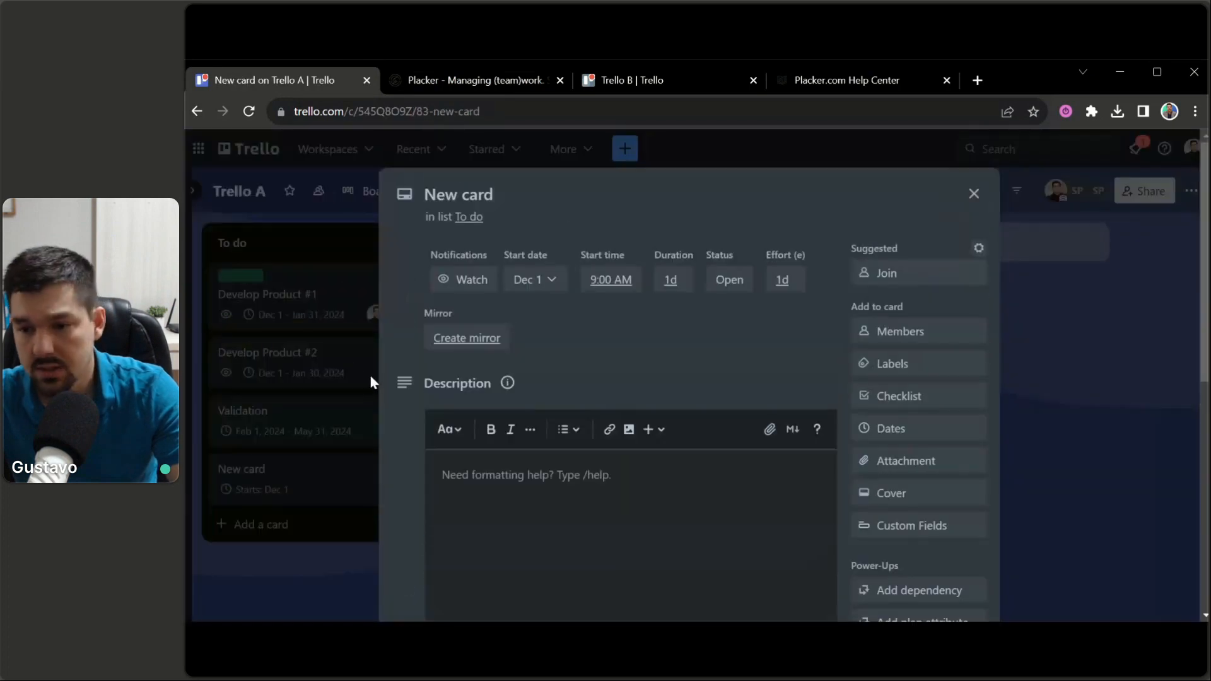
Switch back to Placker and reschedule New card to run from Sat Jul 01 to Mon Jul 31, 2023.
left_click(486, 82)
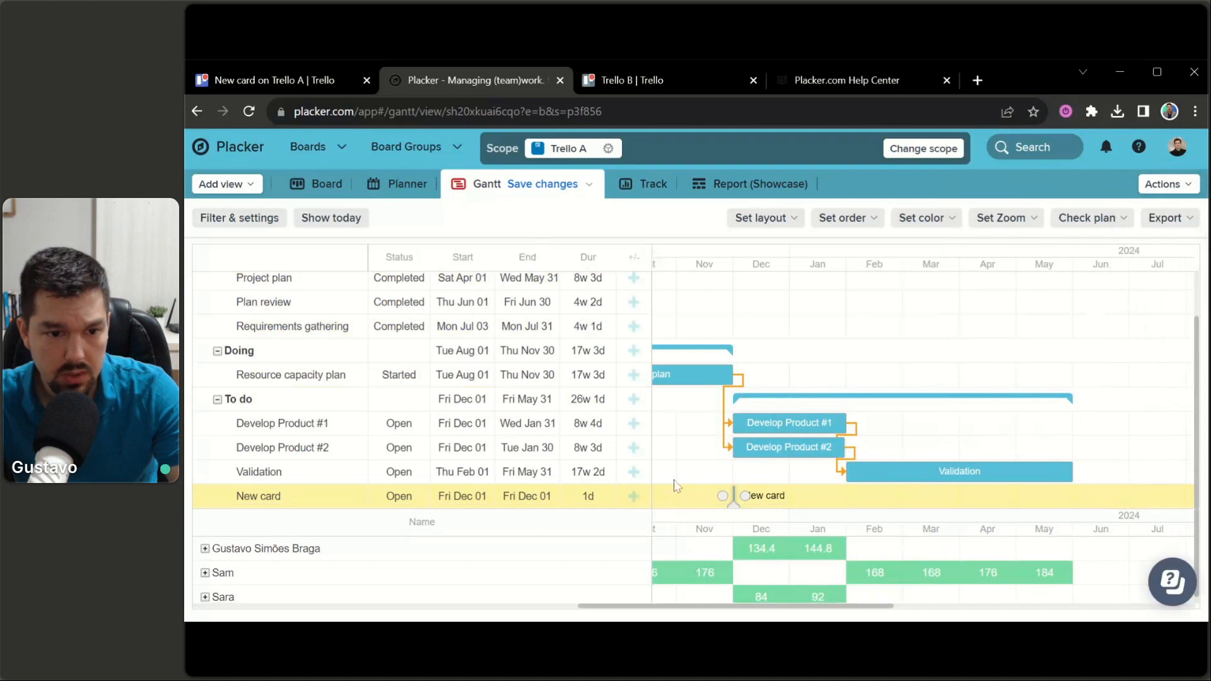
left_click_drag(676, 487, 793, 472)
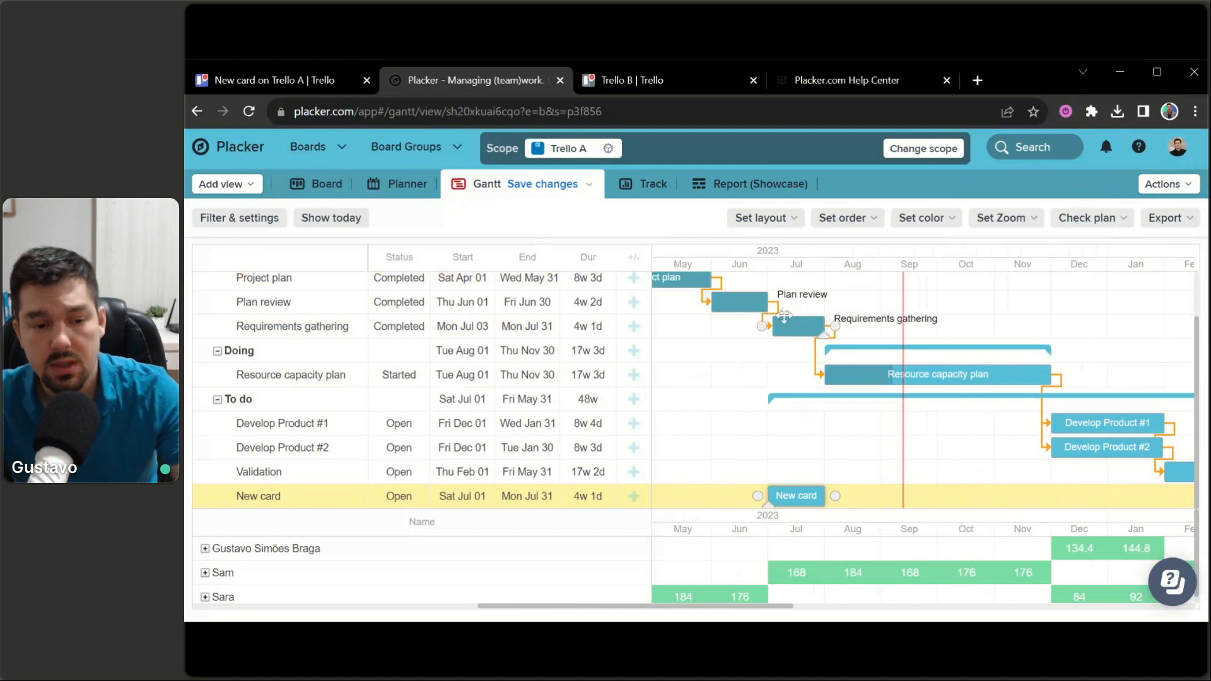
left_click_drag(764, 431, 775, 404)
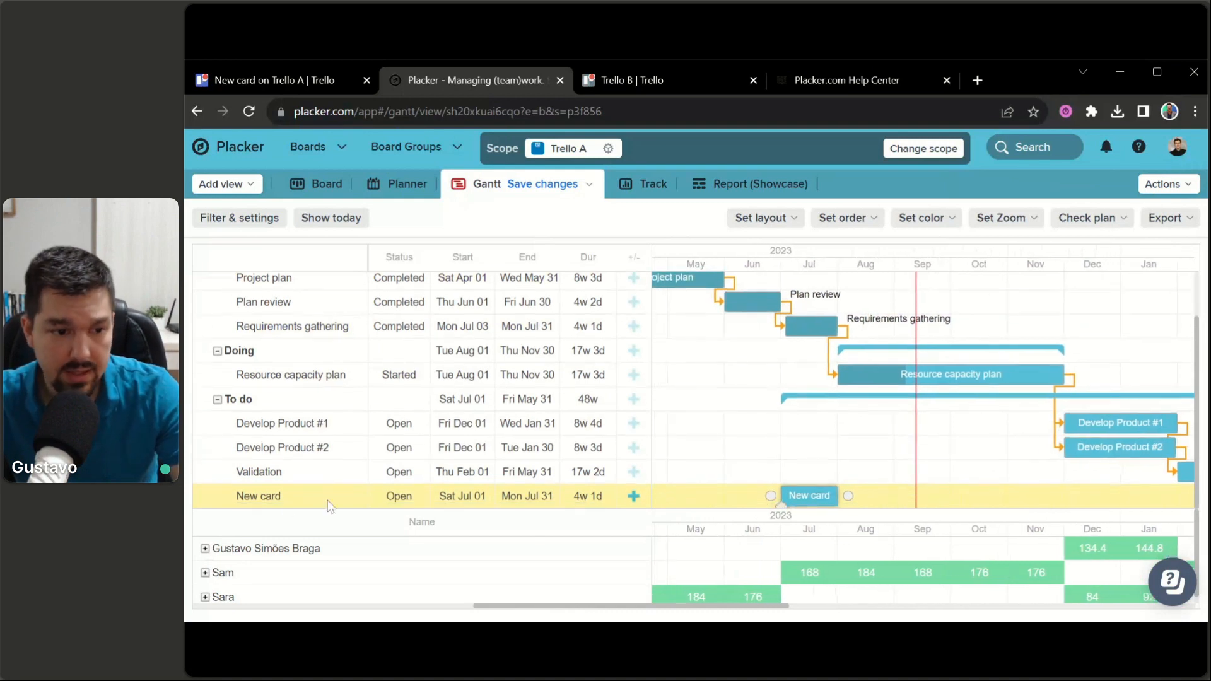
Set New card's status to Started and review its list, actual start date and bar on the Gantt chart.
double_click(286, 498)
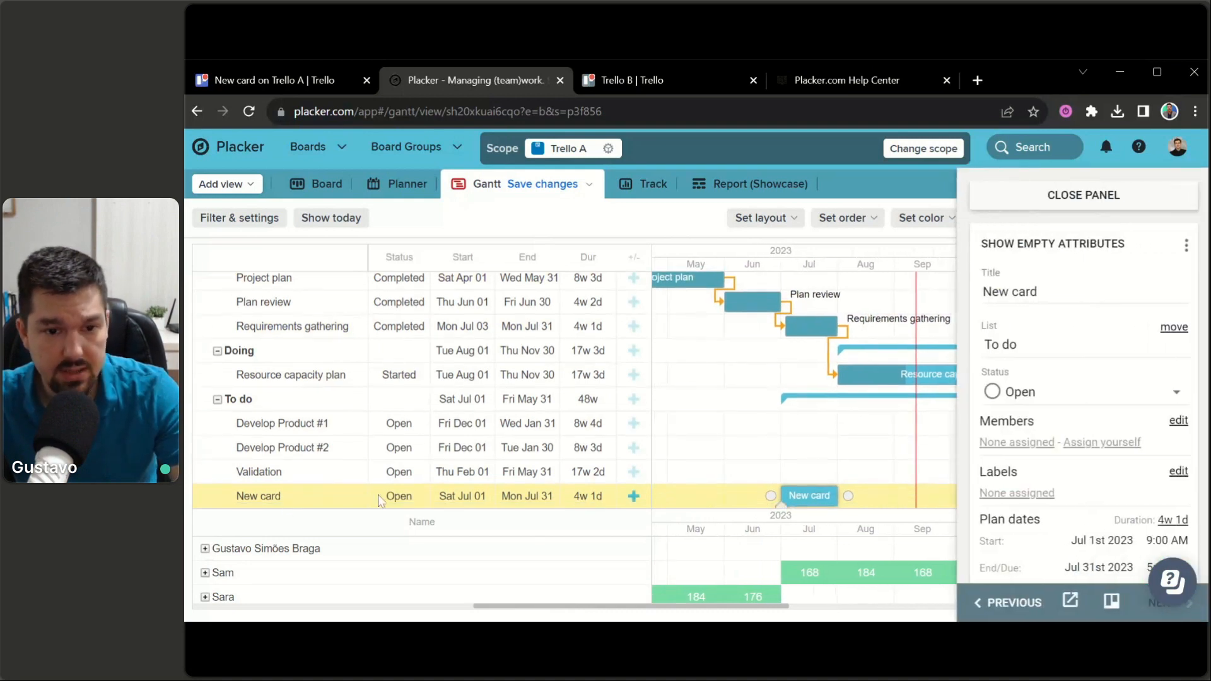
left_click(1029, 398)
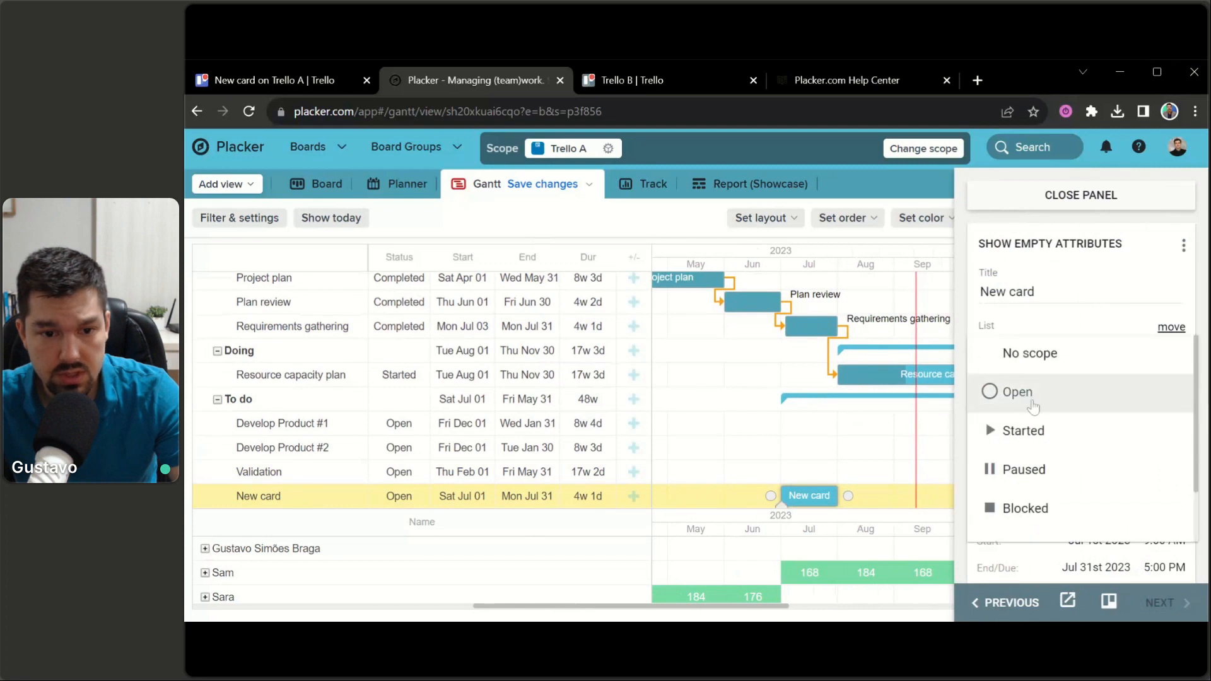
left_click(1039, 440)
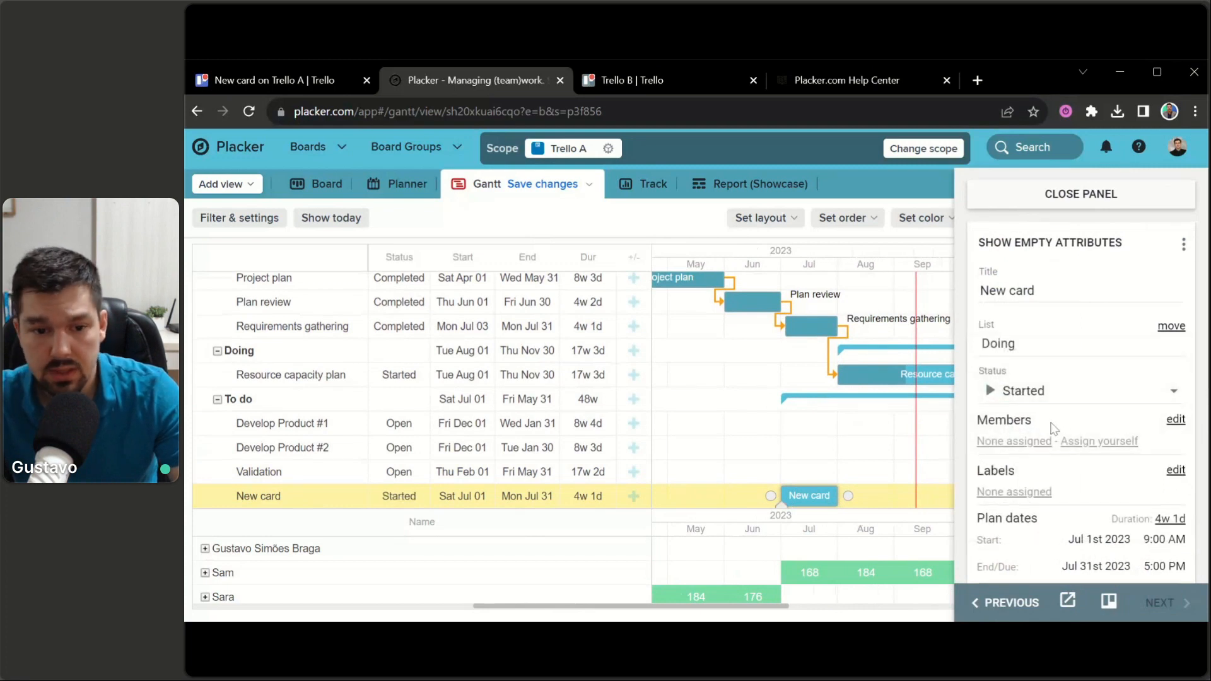
scroll(1052, 429, "down", 4)
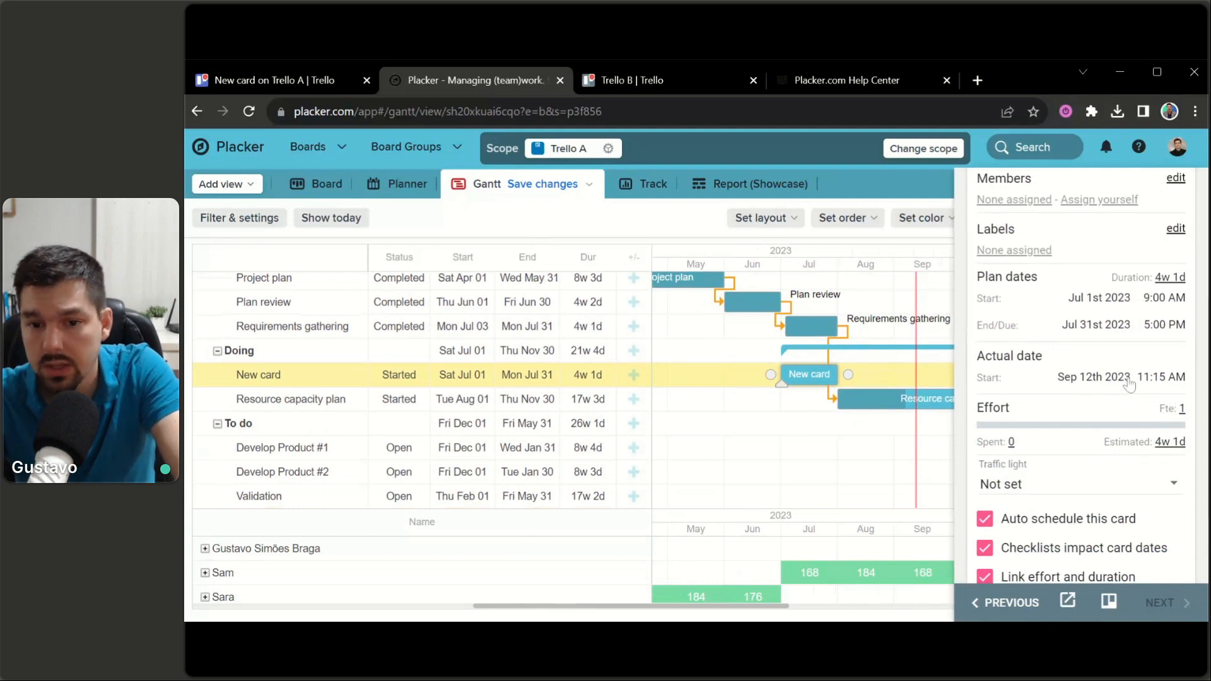
scroll(1110, 378, "down", 2)
left_click_drag(857, 465, 781, 420)
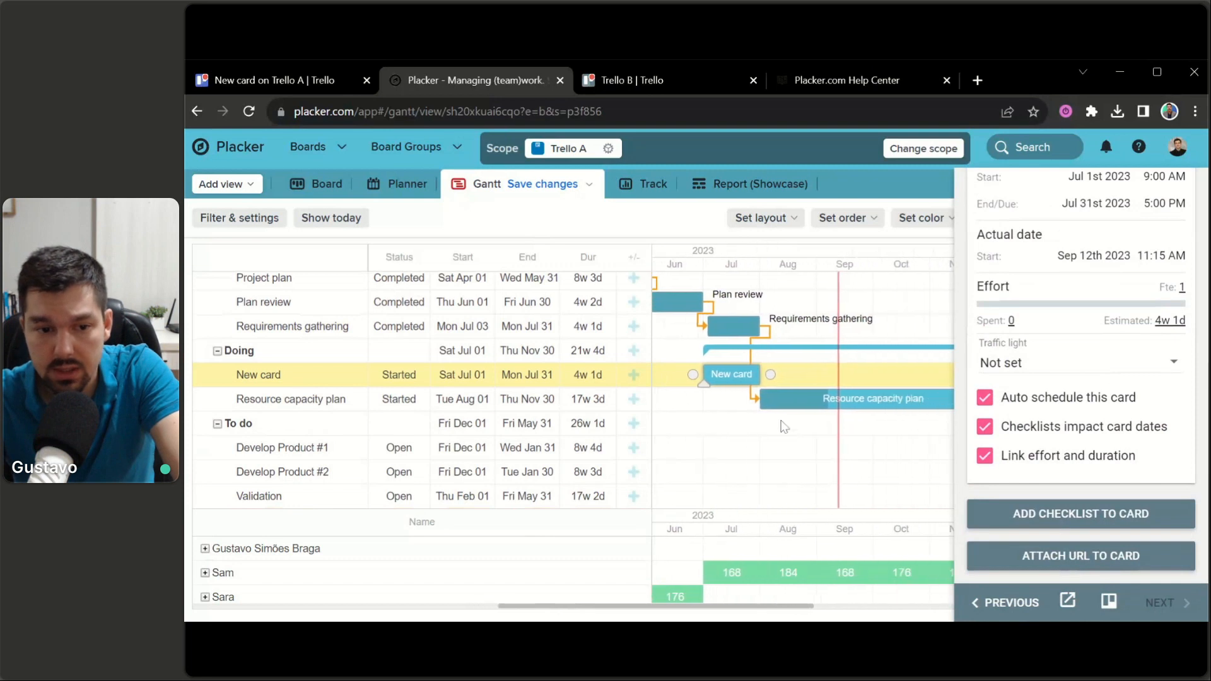
scroll(804, 441, "up", 1)
scroll(804, 442, "down", 1)
scroll(1201, 401, "up", 5)
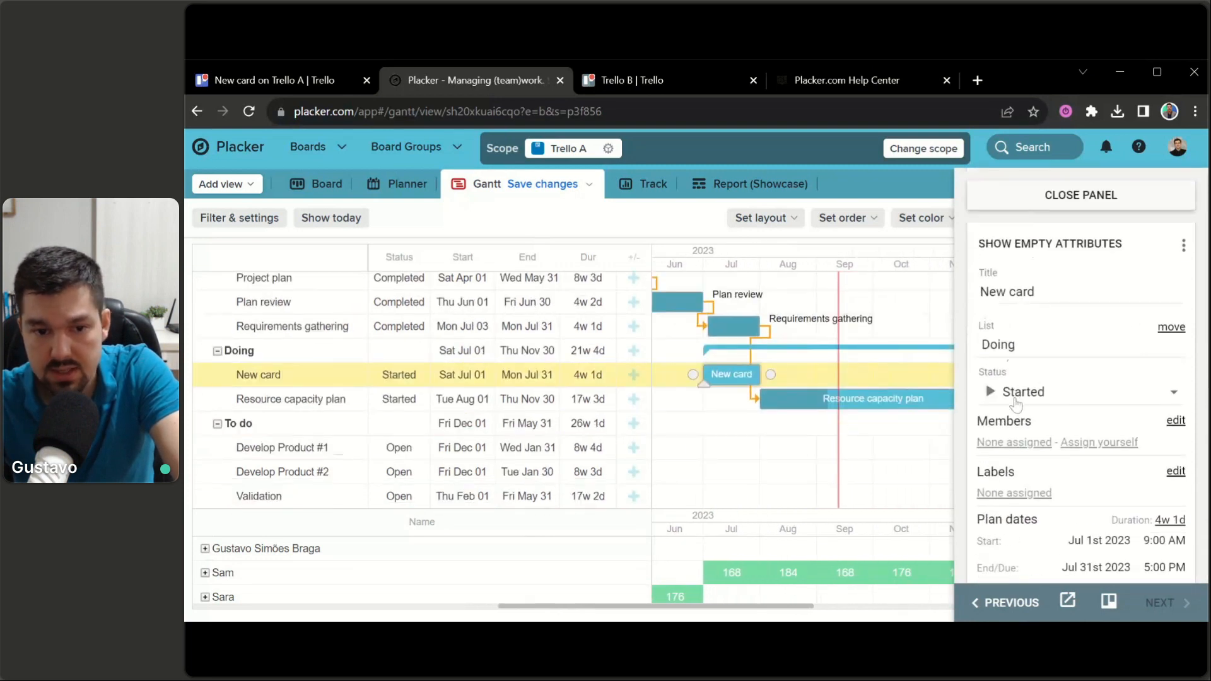
Set New card's actual start time to 9:00 AM and close its details.
scroll(1022, 398, "down", 4)
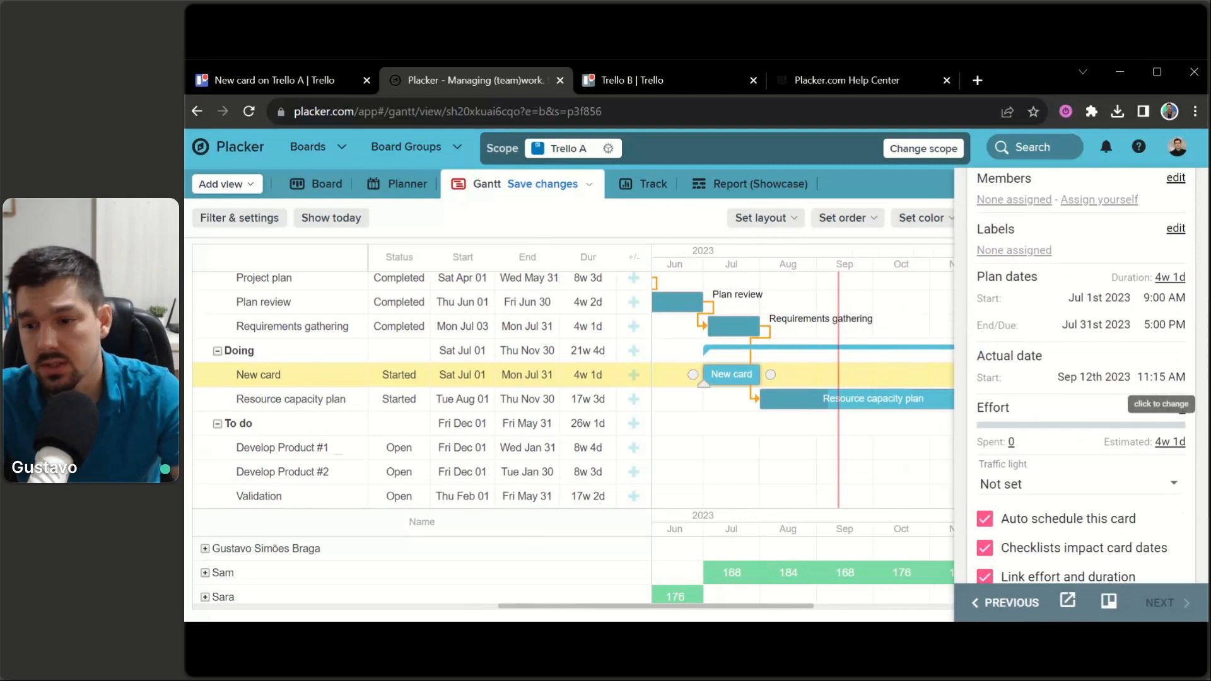
left_click(1159, 377)
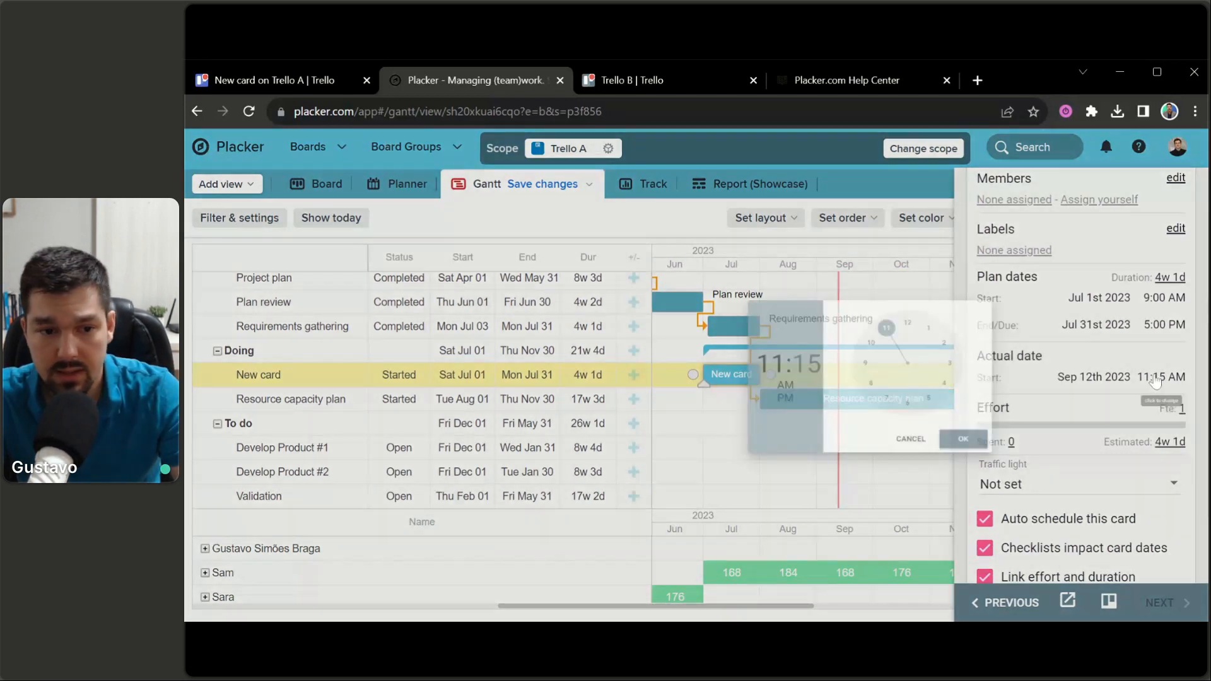
left_click(691, 356)
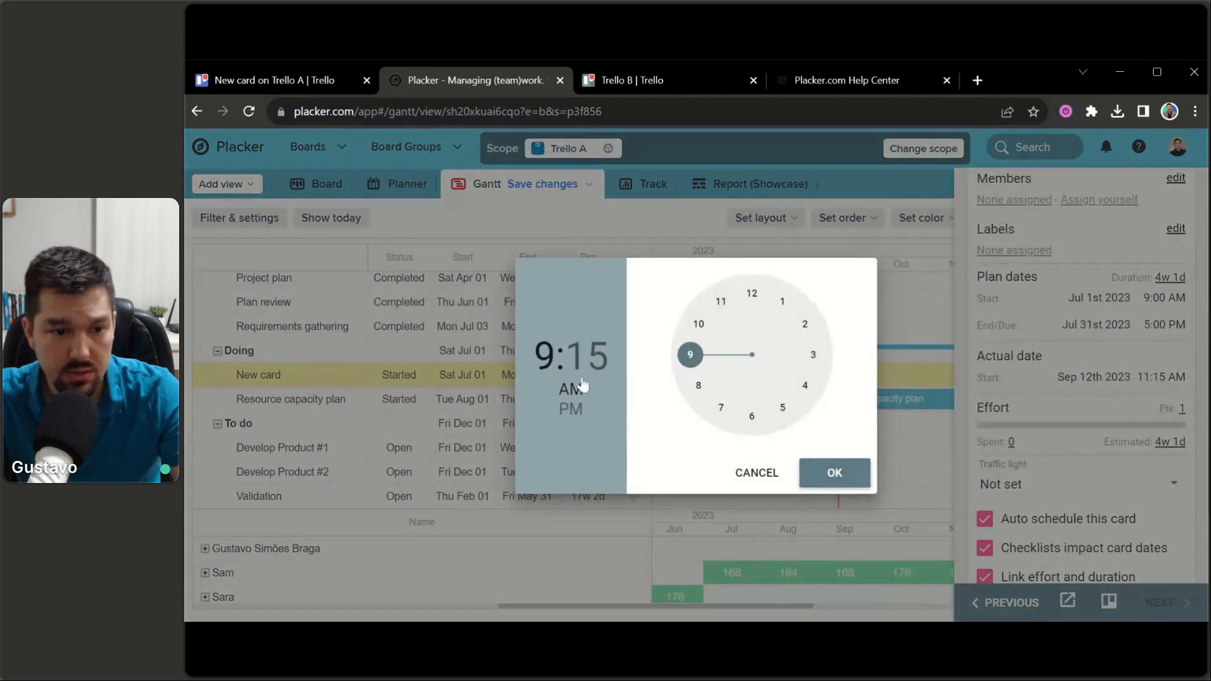
left_click(752, 295)
left_click(835, 473)
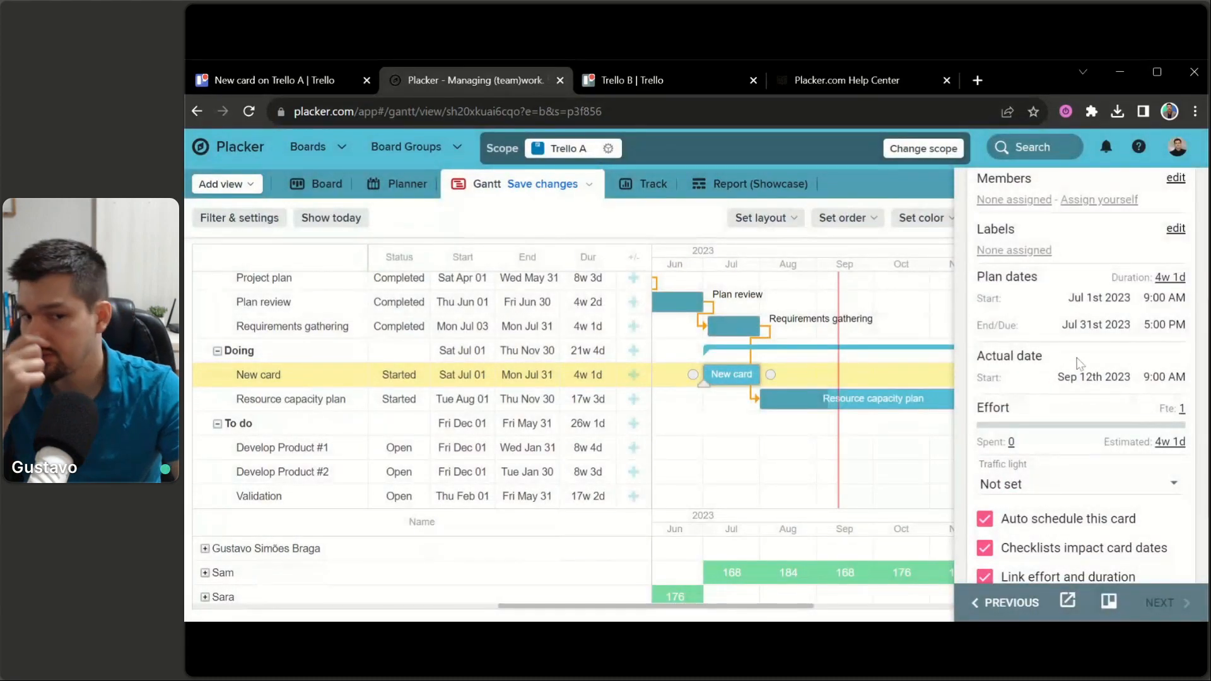
scroll(1027, 375, "up", 4)
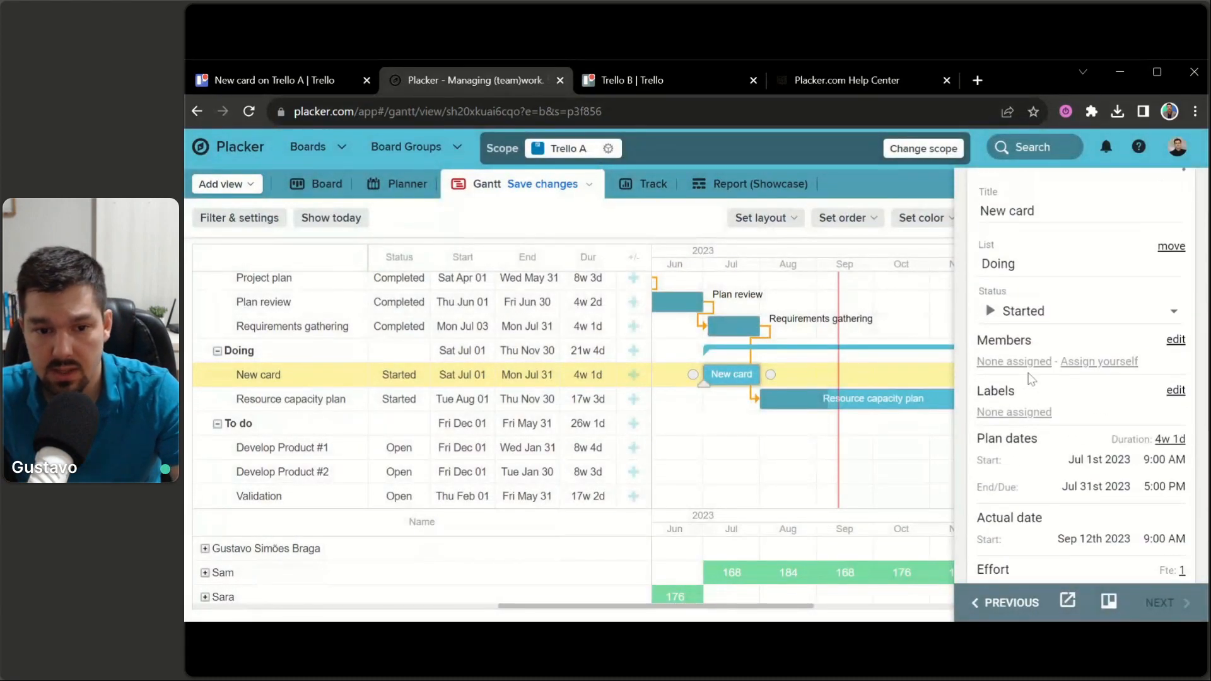
left_click(1098, 202)
left_click_drag(802, 462, 854, 400)
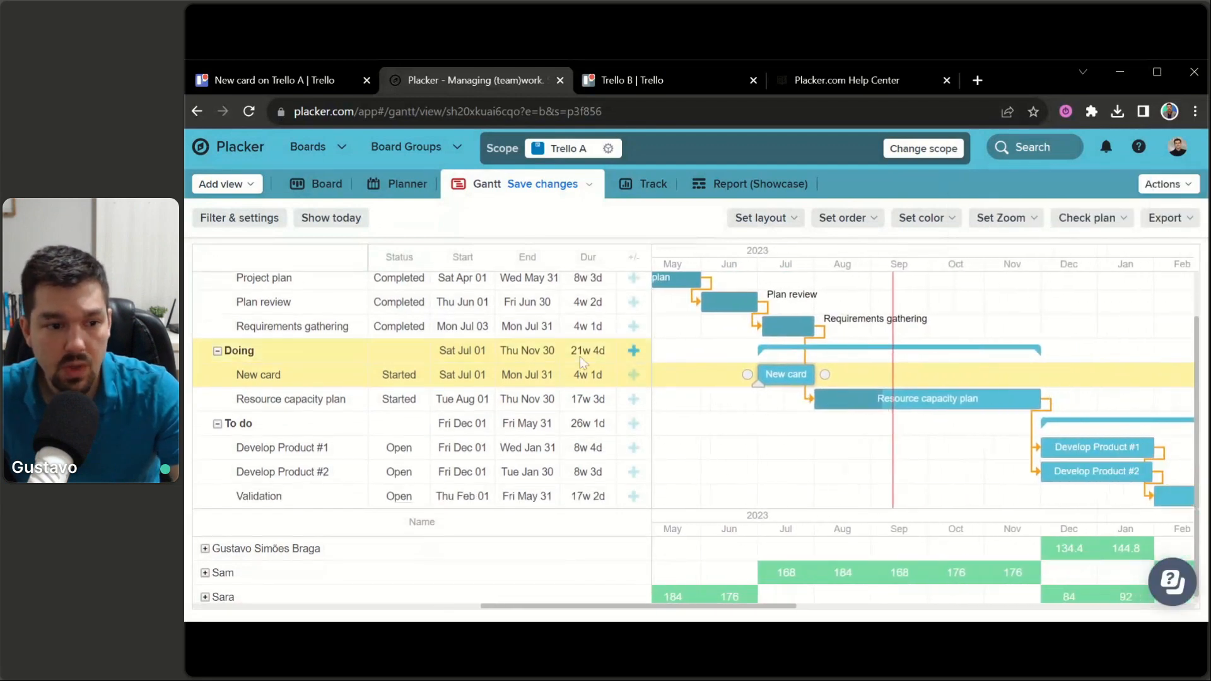
Recheck New card's list and status, and switch to the Trello A board to see which list holds it.
left_click(335, 373)
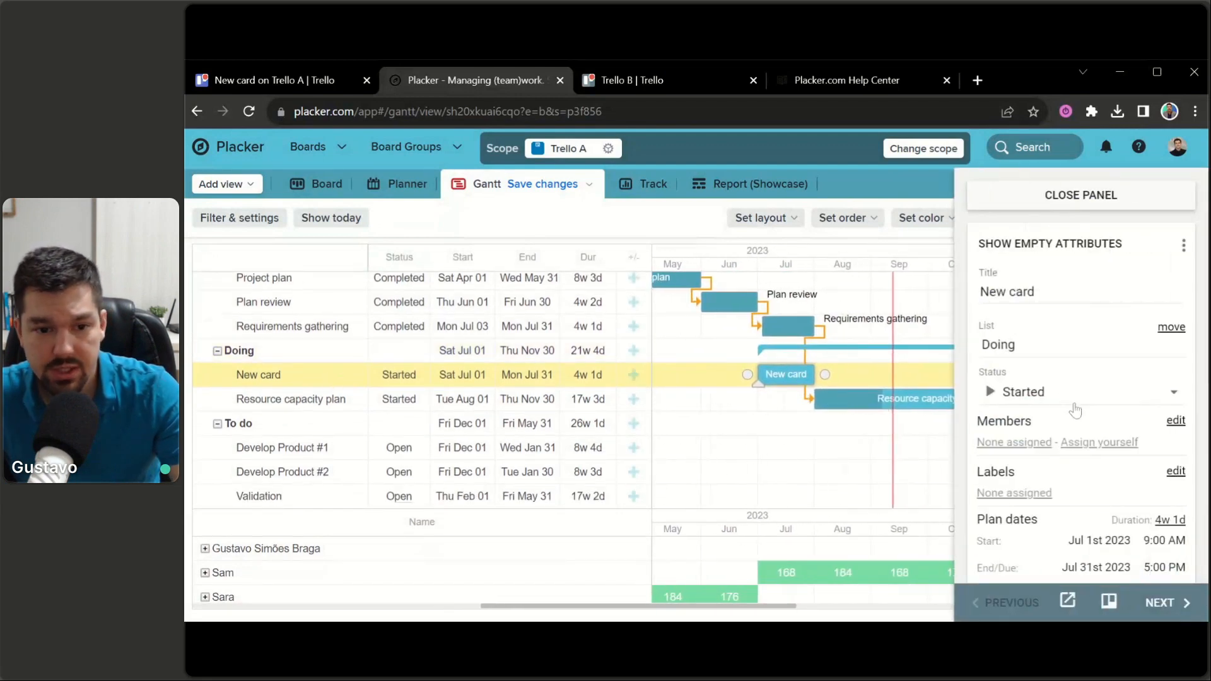
left_click(1019, 201)
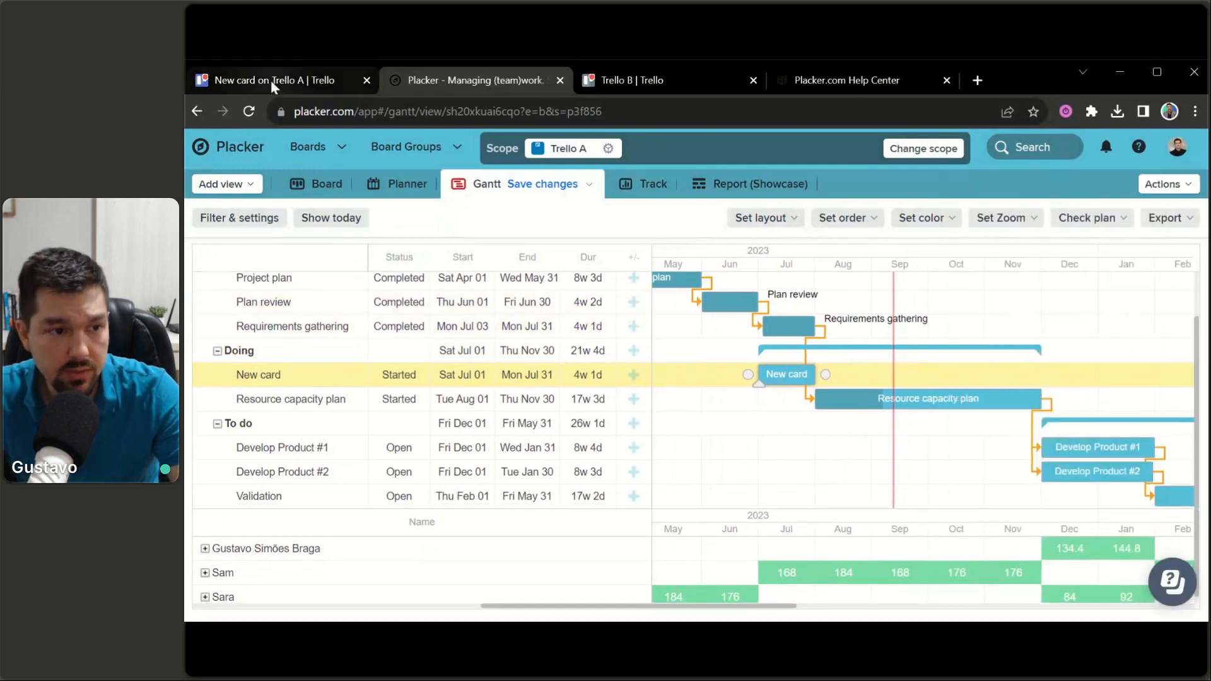
left_click(271, 80)
left_click(322, 473)
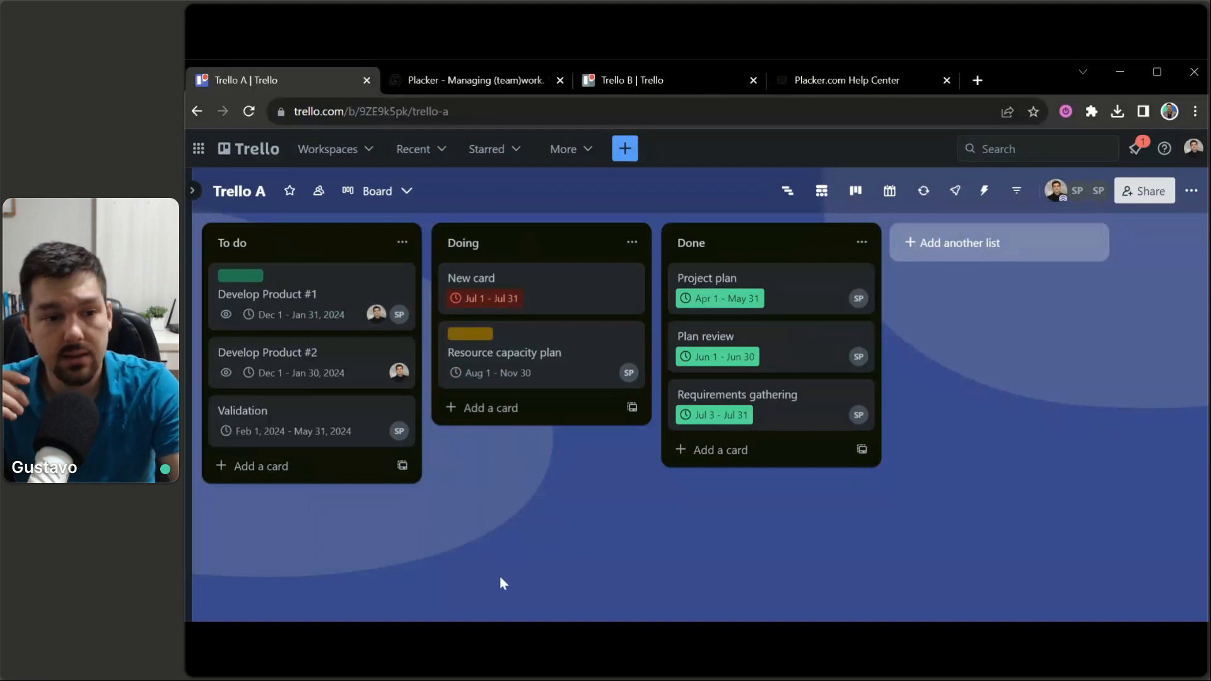
Switch back to Placker and open the Progress tracking settings of the Trello A board.
left_click(442, 80)
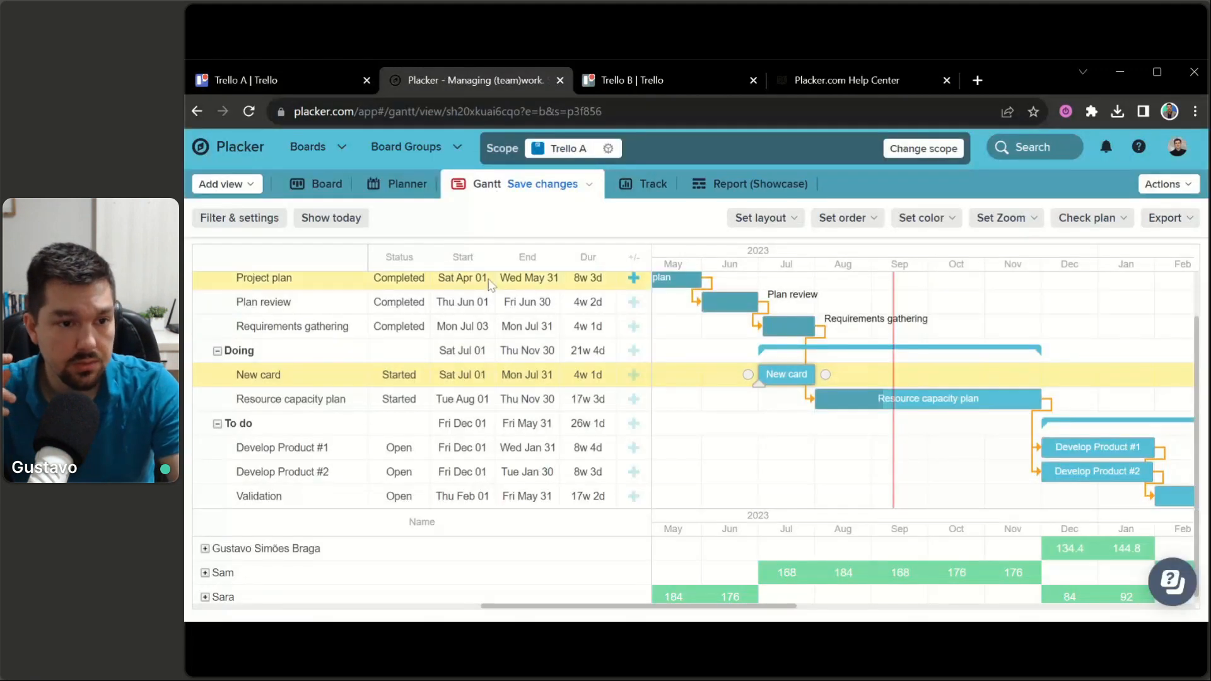
left_click(606, 149)
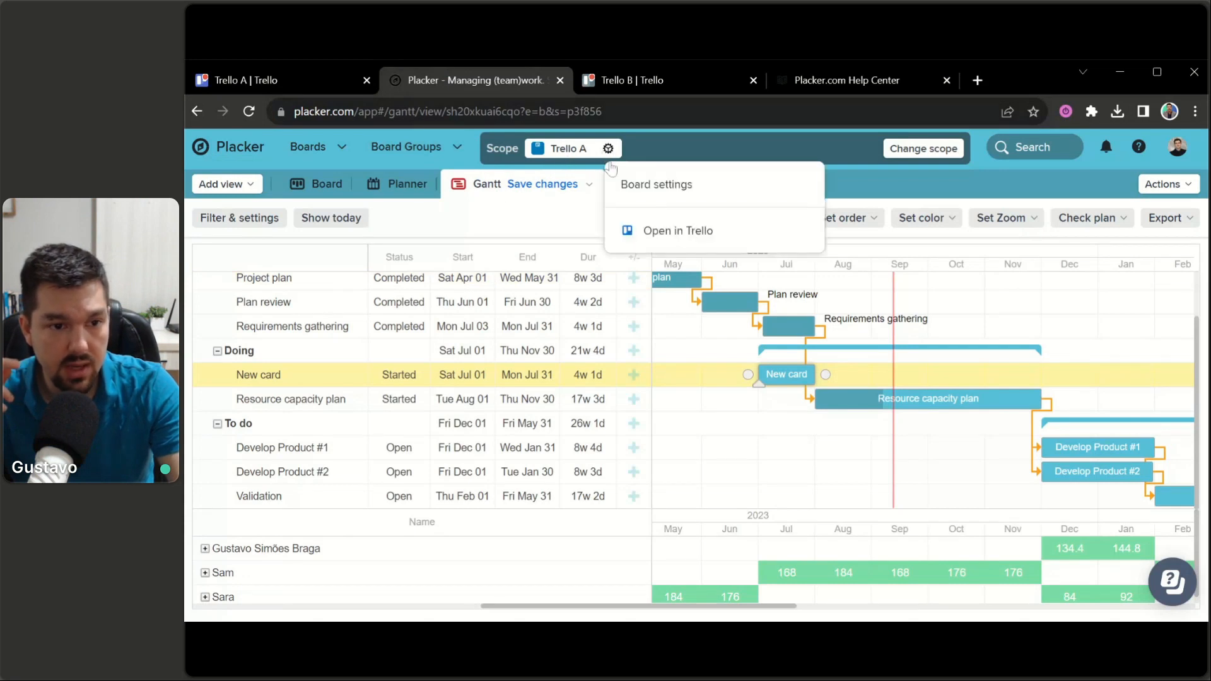
left_click(642, 190)
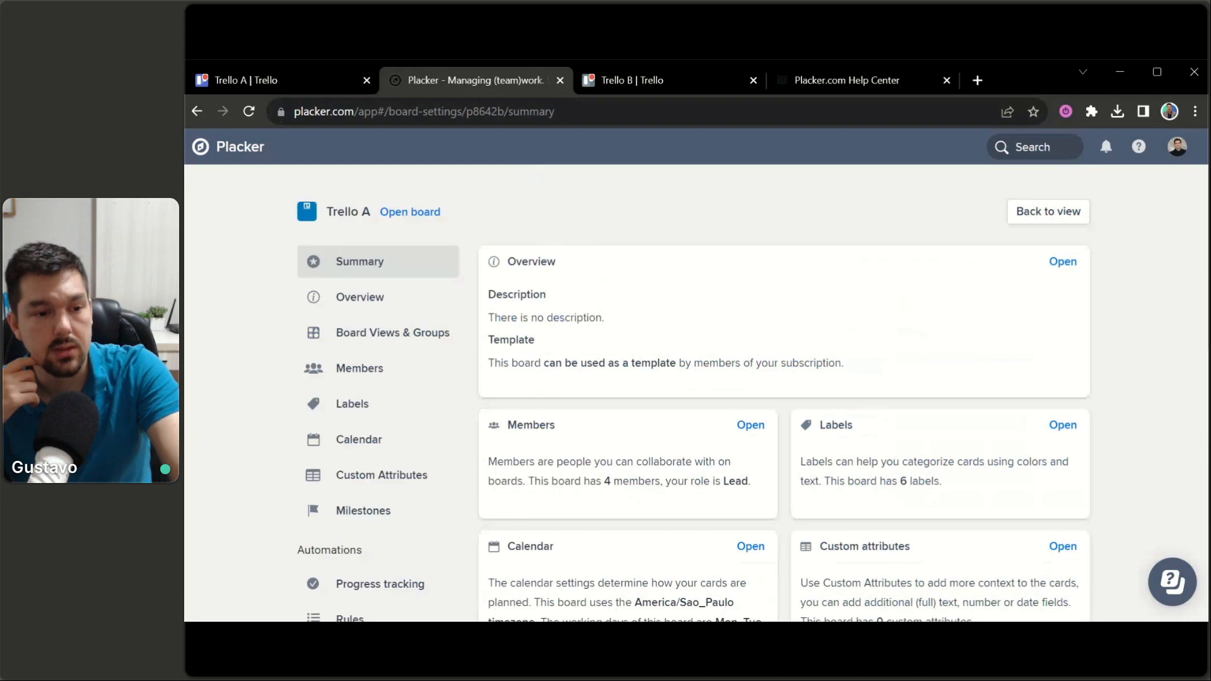
scroll(441, 378, "down", 4)
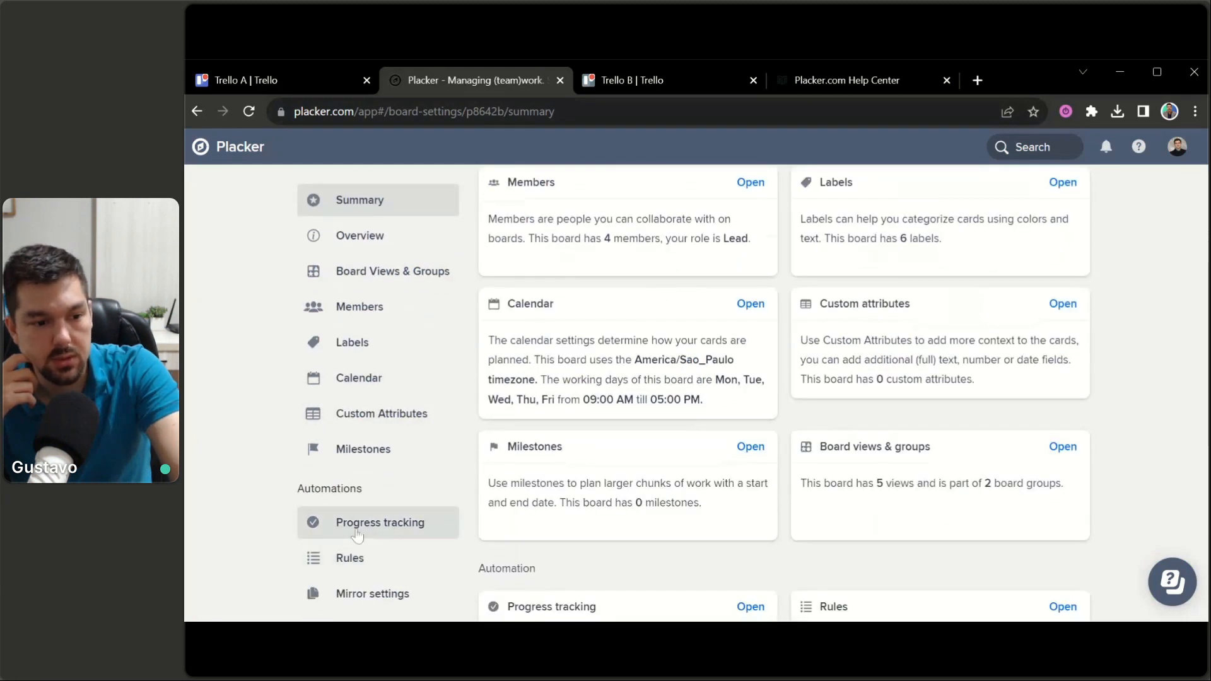
left_click(357, 533)
Review how lists map to progress statuses under List tracking, save the tracking settings, and return to the Gantt chart.
scroll(844, 370, "down", 2)
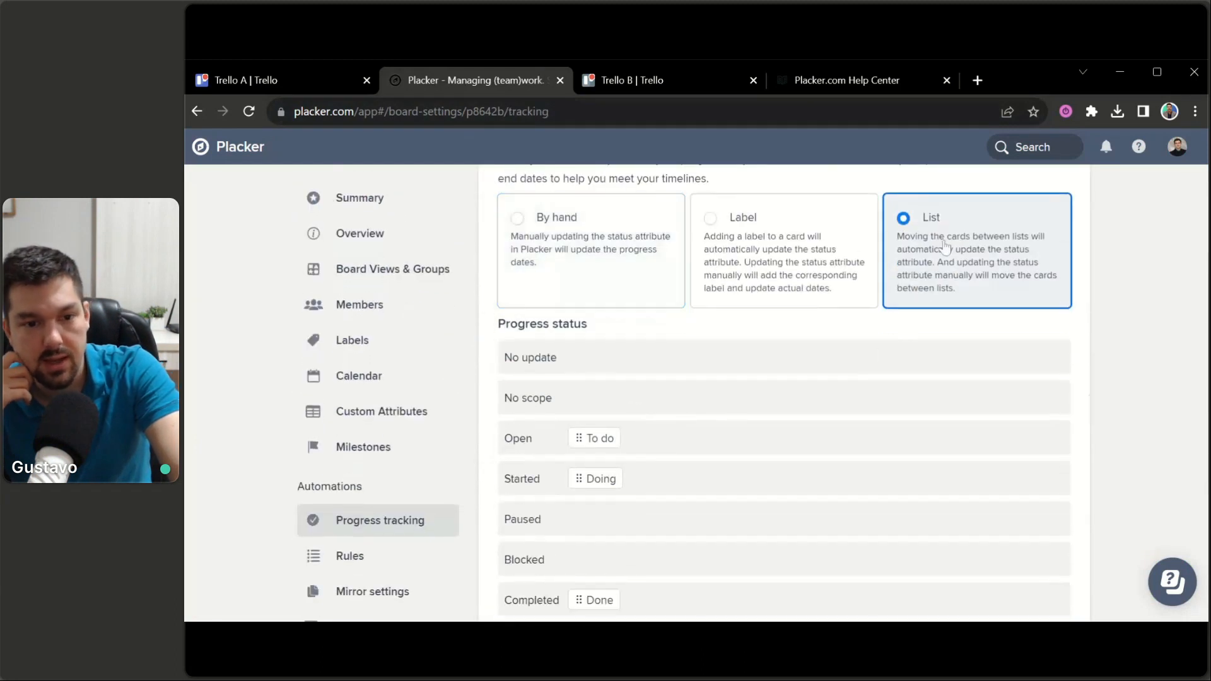
scroll(943, 253, "down", 1)
scroll(940, 264, "up", 1)
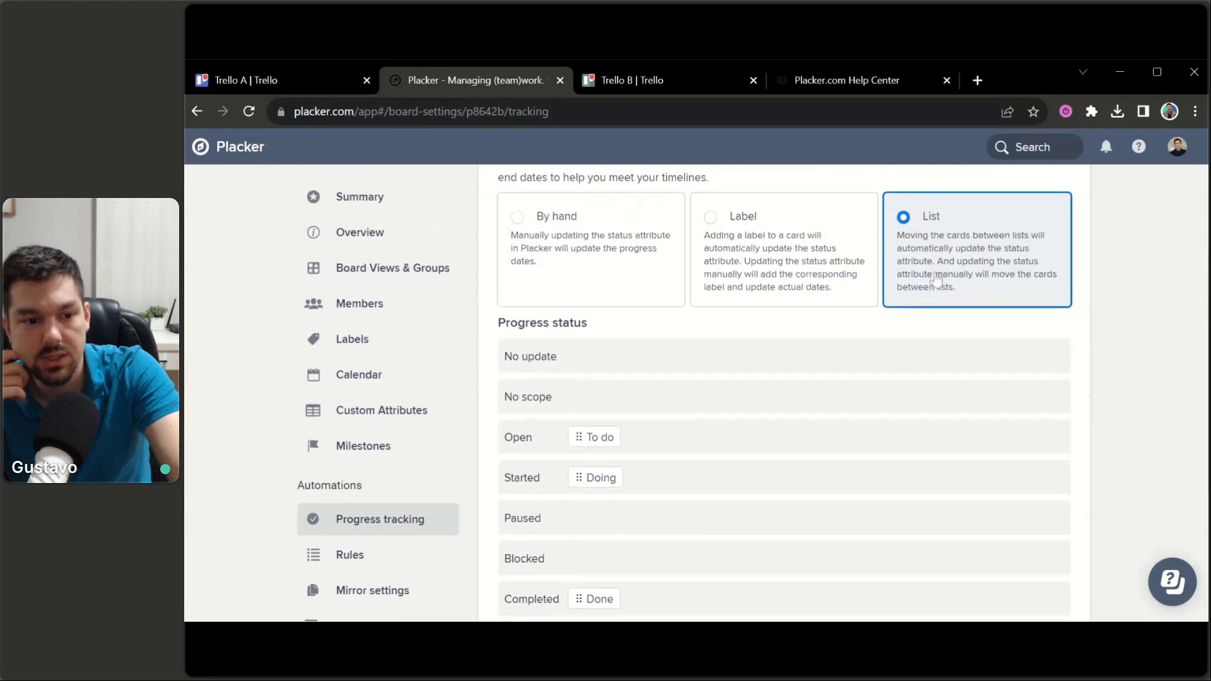
scroll(937, 280, "down", 1)
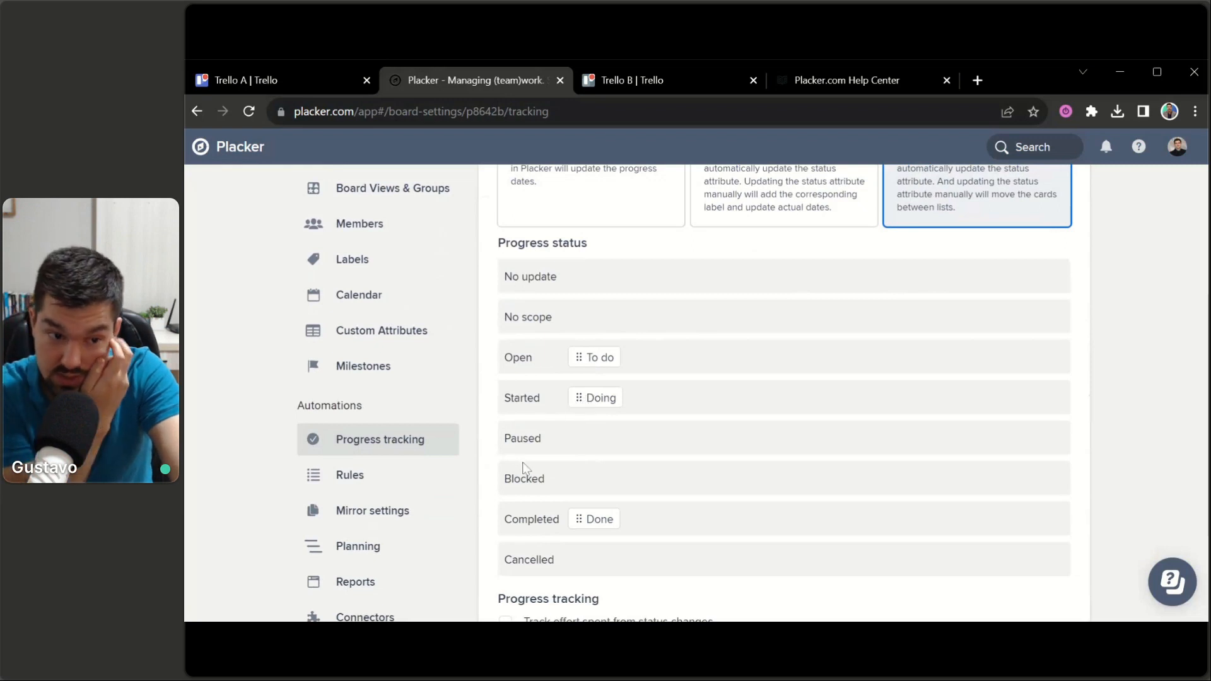
scroll(623, 362, "down", 2)
scroll(693, 441, "up", 2)
scroll(820, 473, "down", 2)
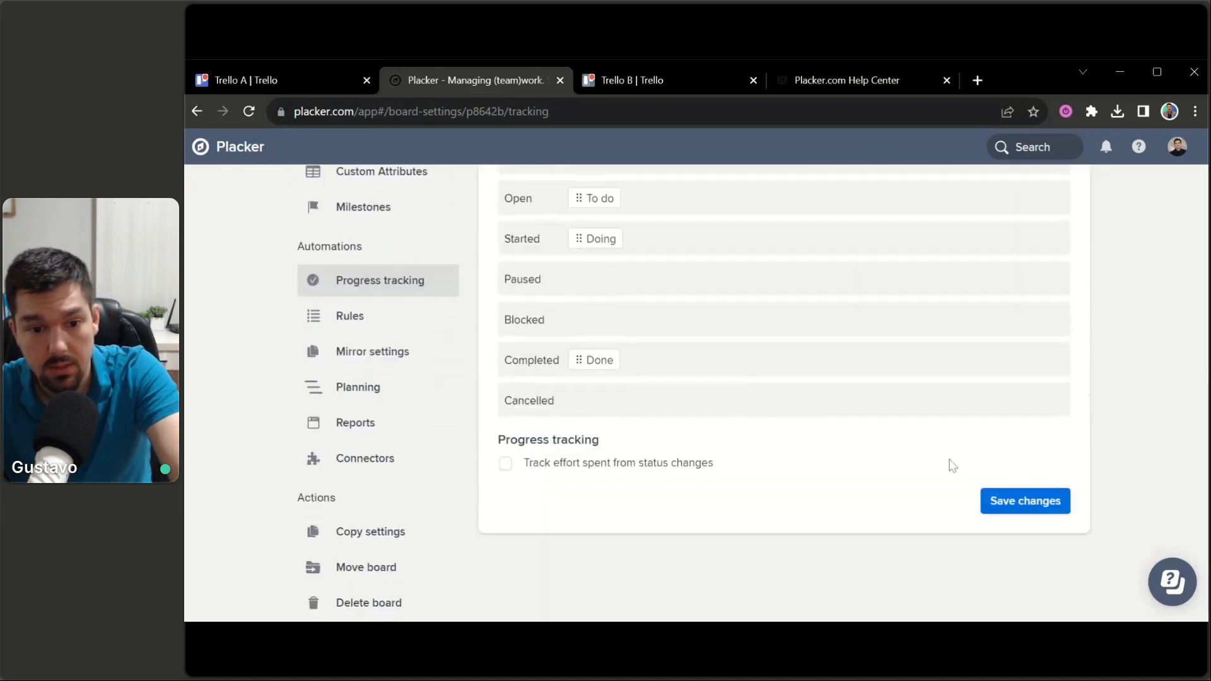
left_click(1041, 501)
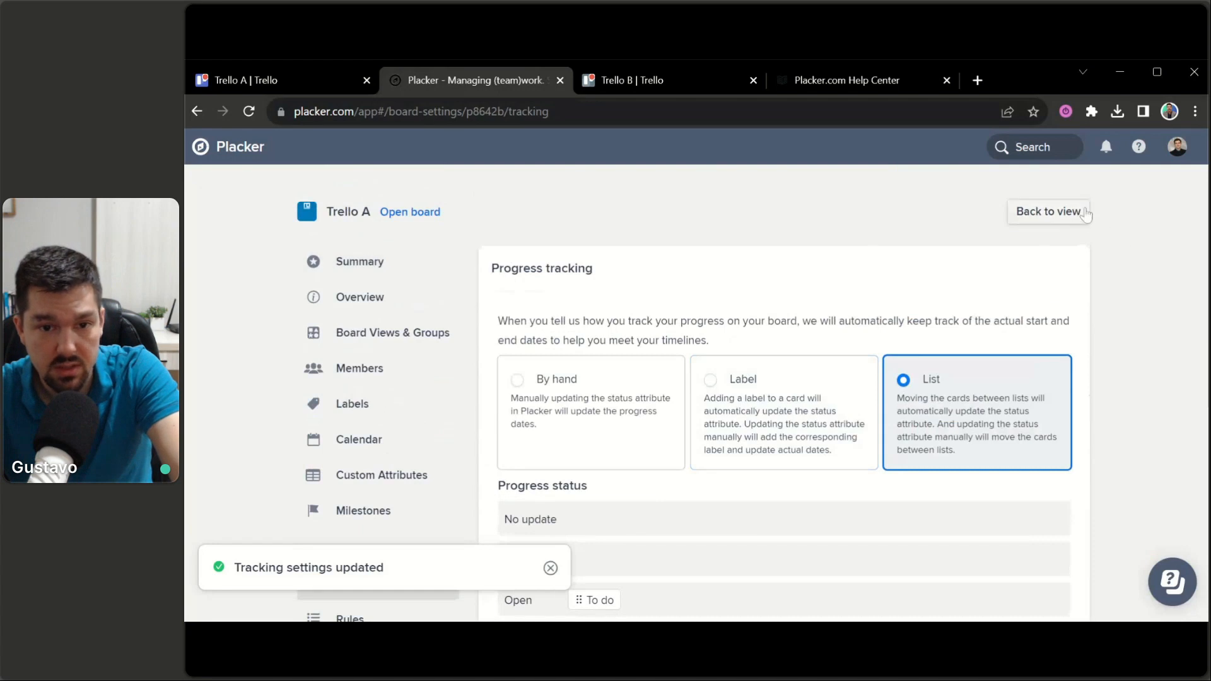
left_click(1048, 209)
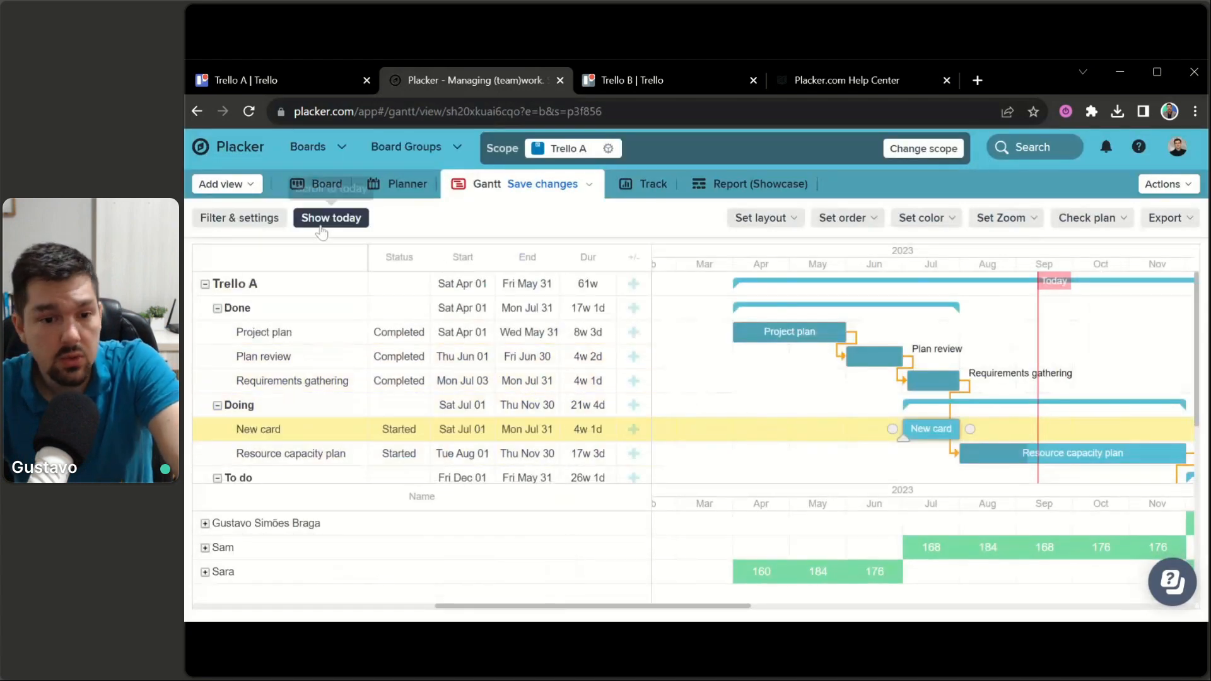
Switch to the Trello A board, move New card from Doing to Done, and check its status in the card.
left_click(290, 79)
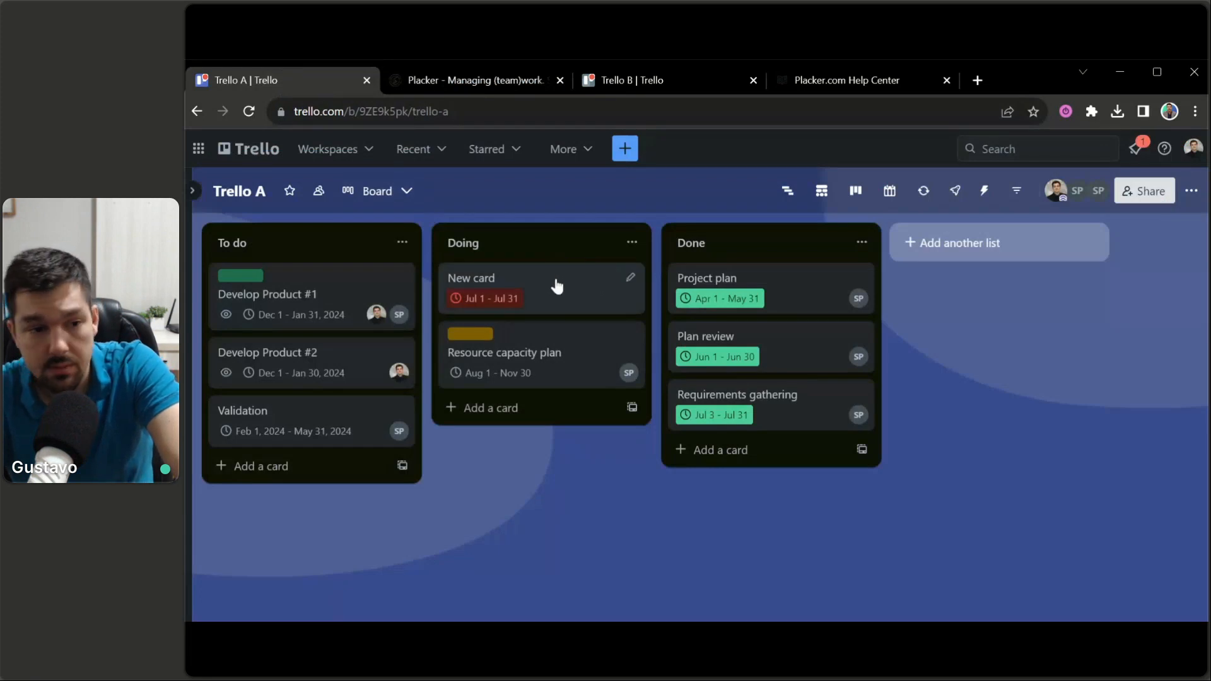
left_click_drag(541, 282, 786, 272)
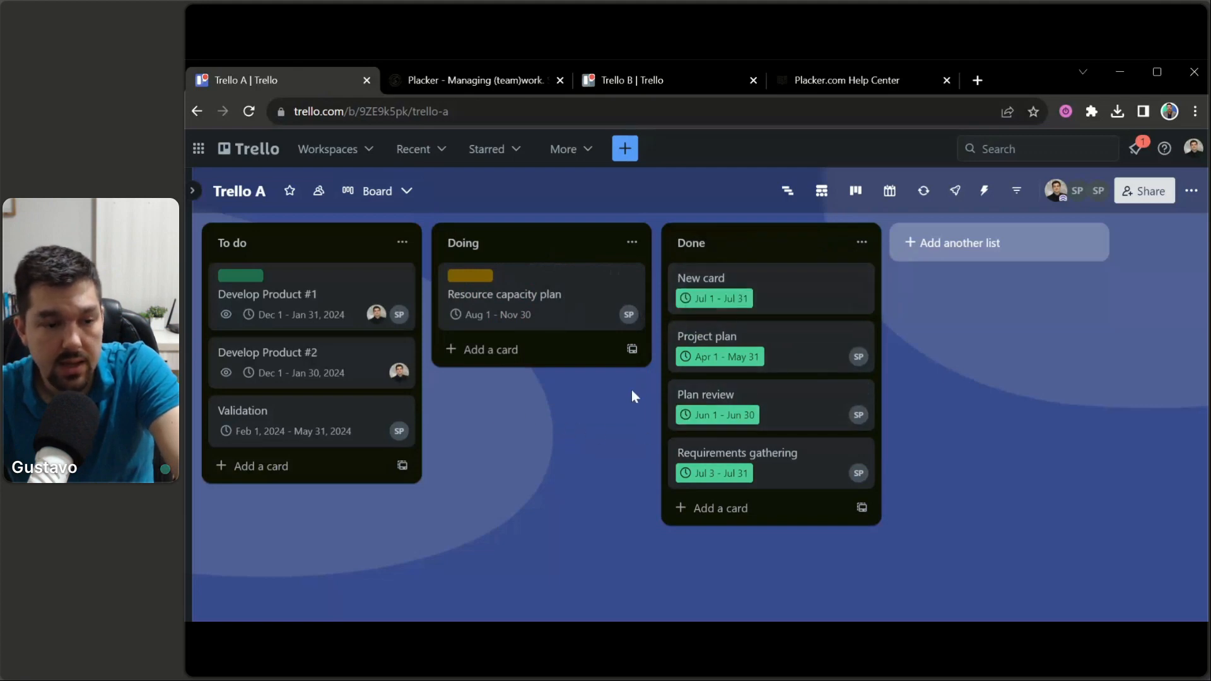
left_click(781, 287)
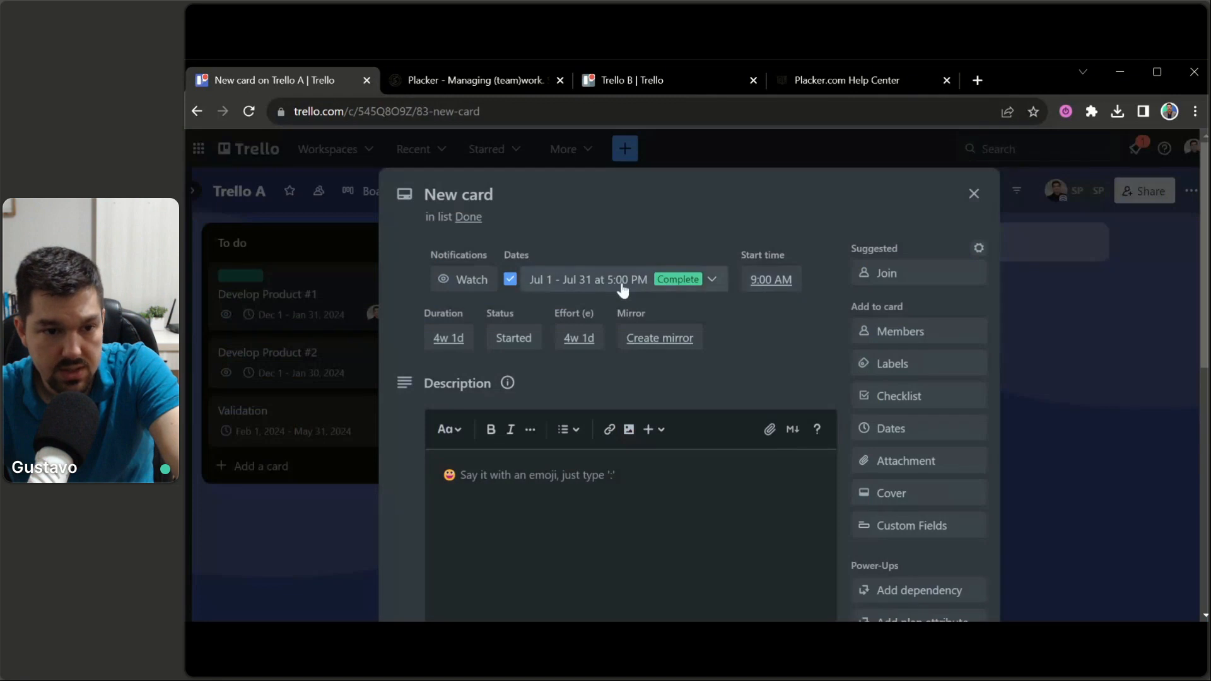
left_click(1070, 338)
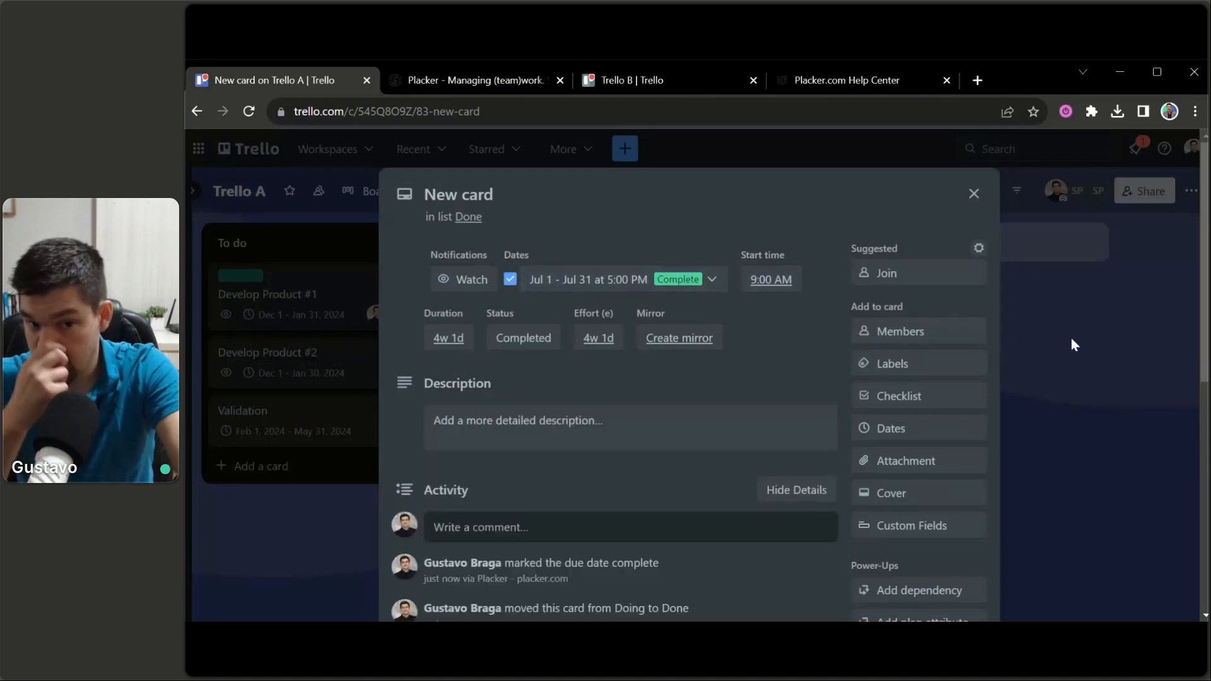
left_click(1071, 340)
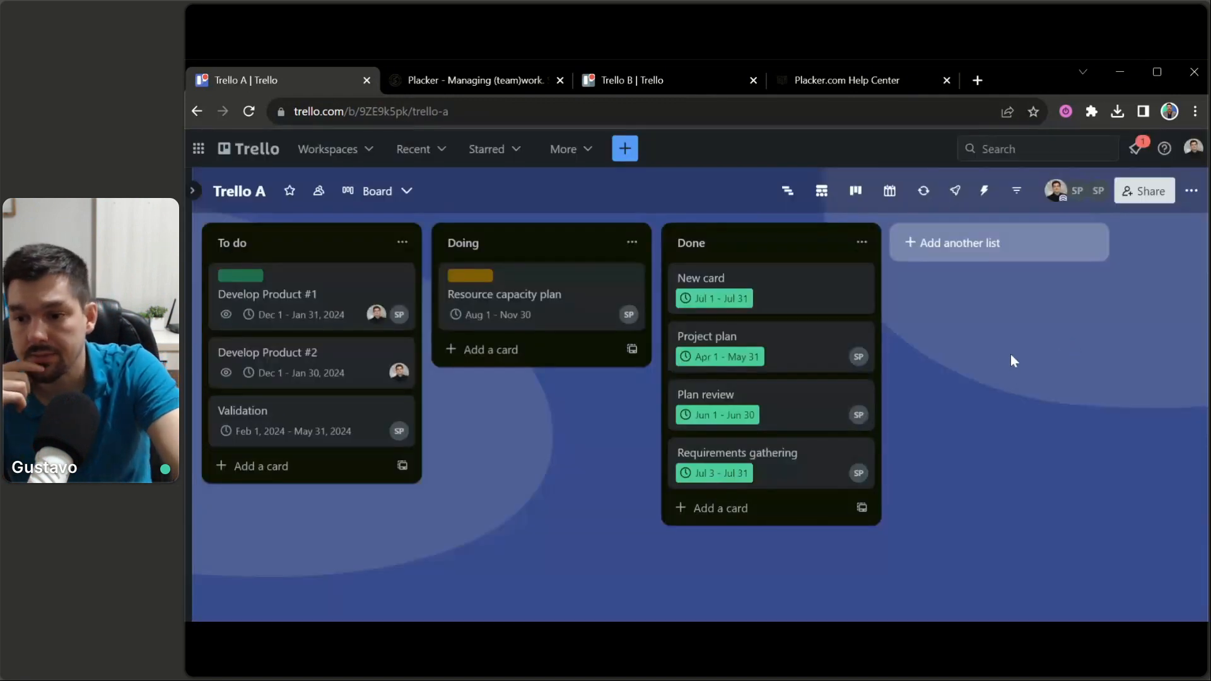
Switch back to Placker and check New card's status, planned dates and actual dates in its details.
left_click(482, 82)
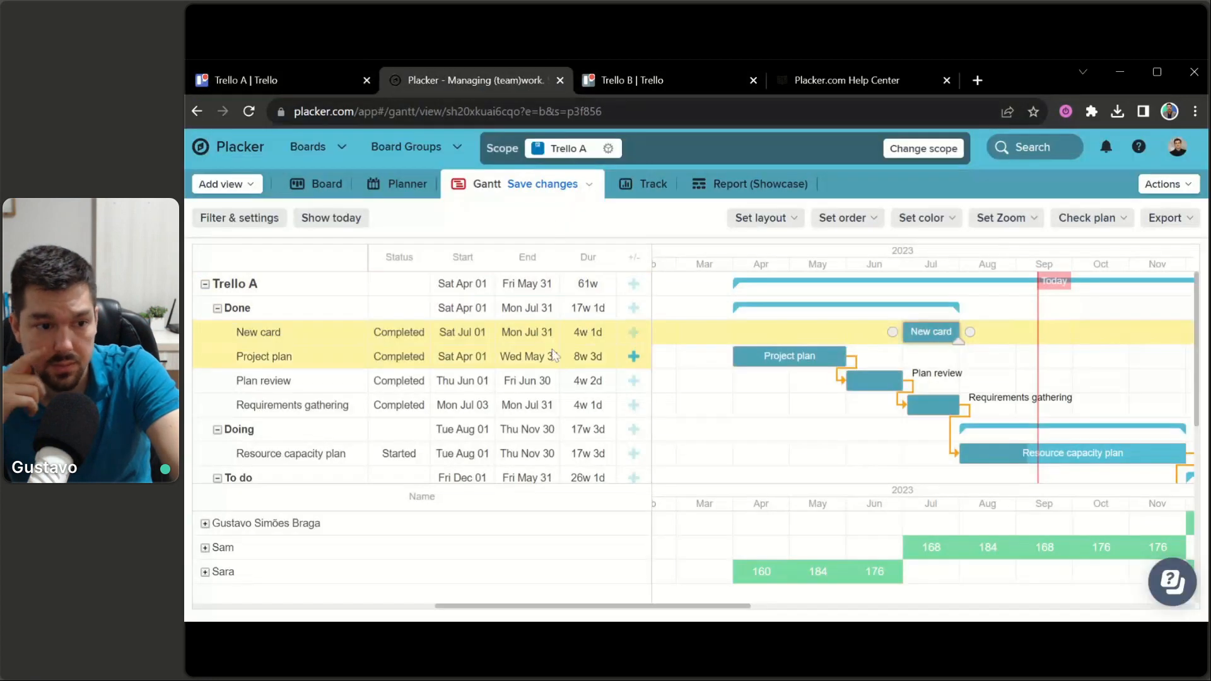
left_click(280, 335)
scroll(1129, 397, "down", 4)
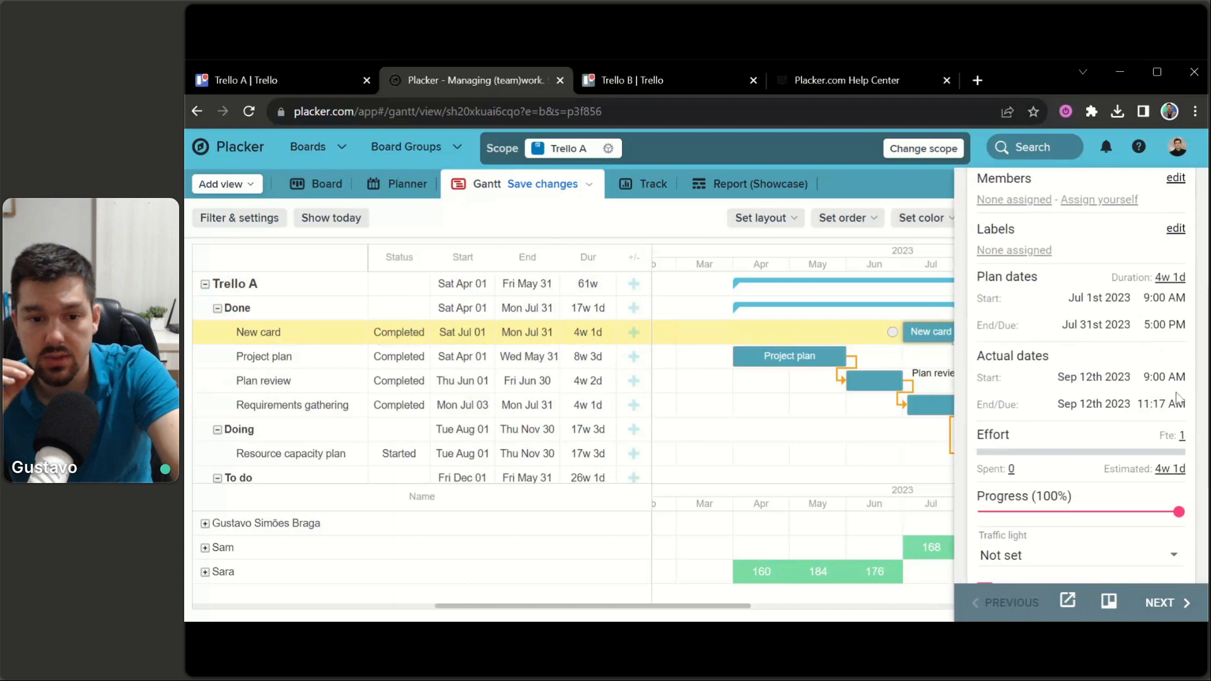
scroll(1164, 422, "up", 2)
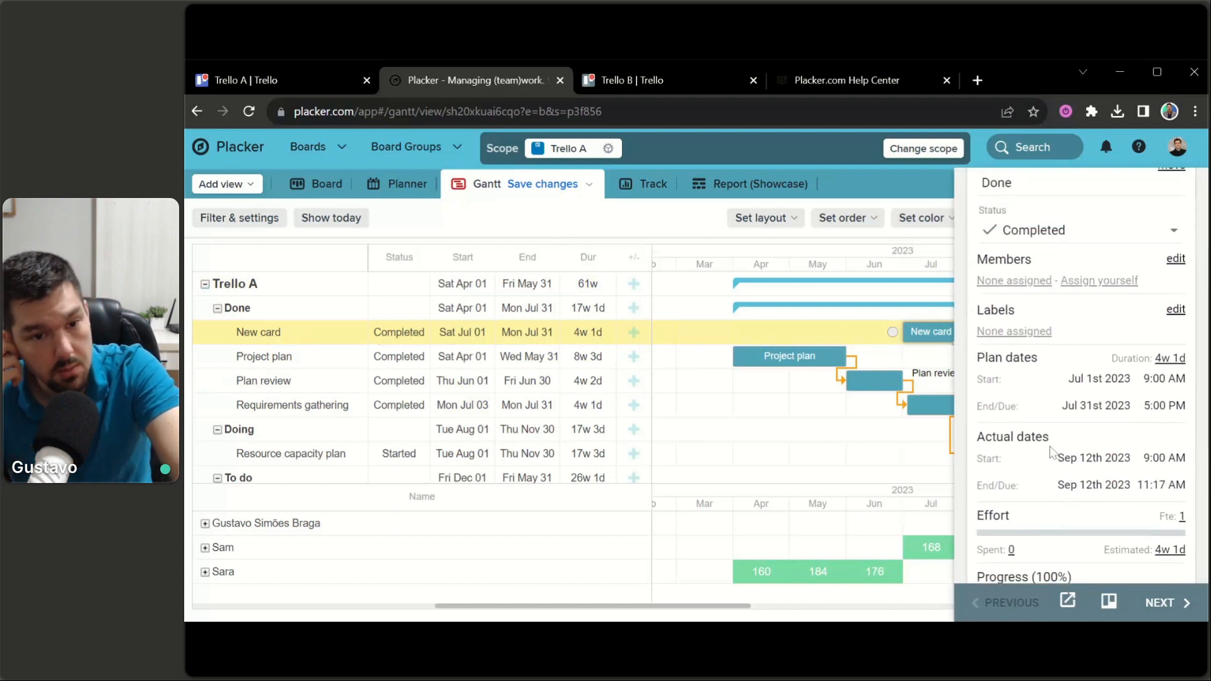
scroll(1053, 460, "up", 3)
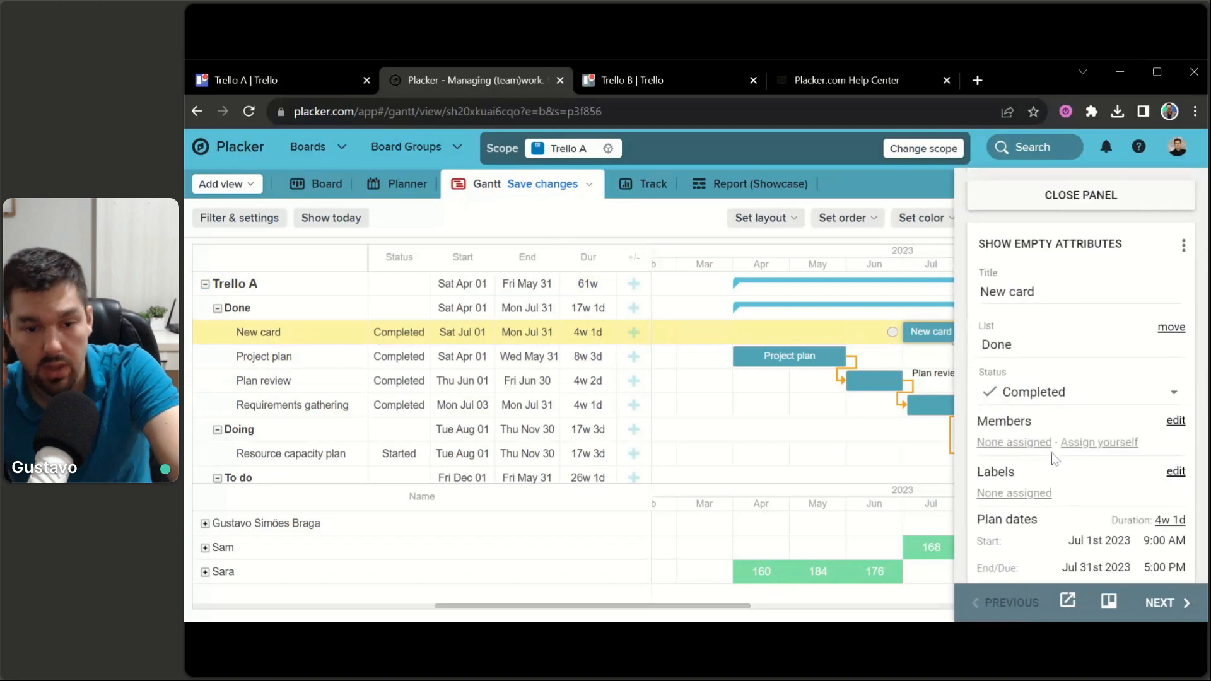
left_click(1071, 199)
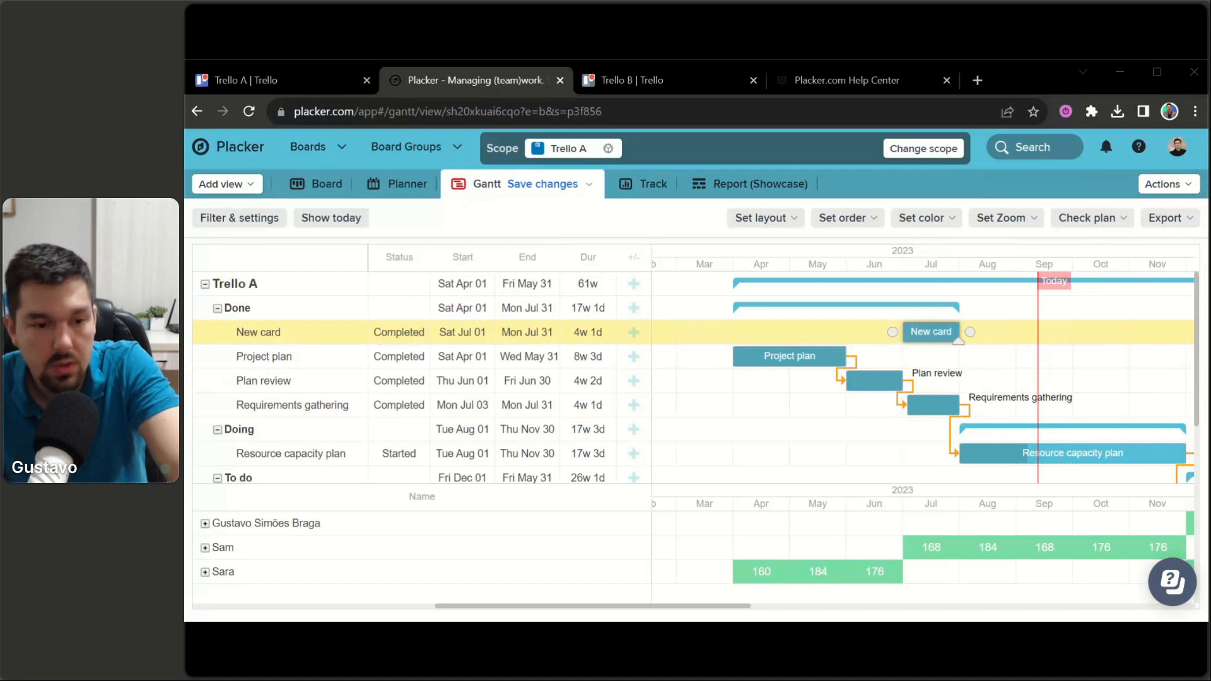
left_click_drag(803, 433, 765, 459)
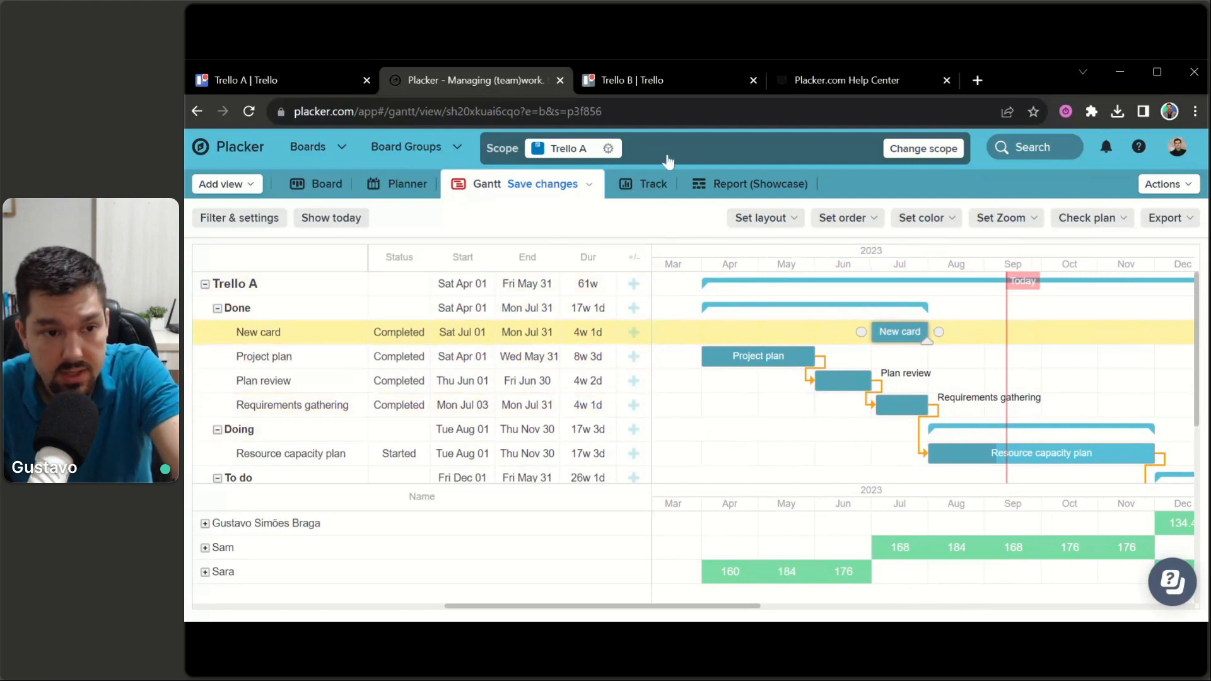
left_click(687, 150)
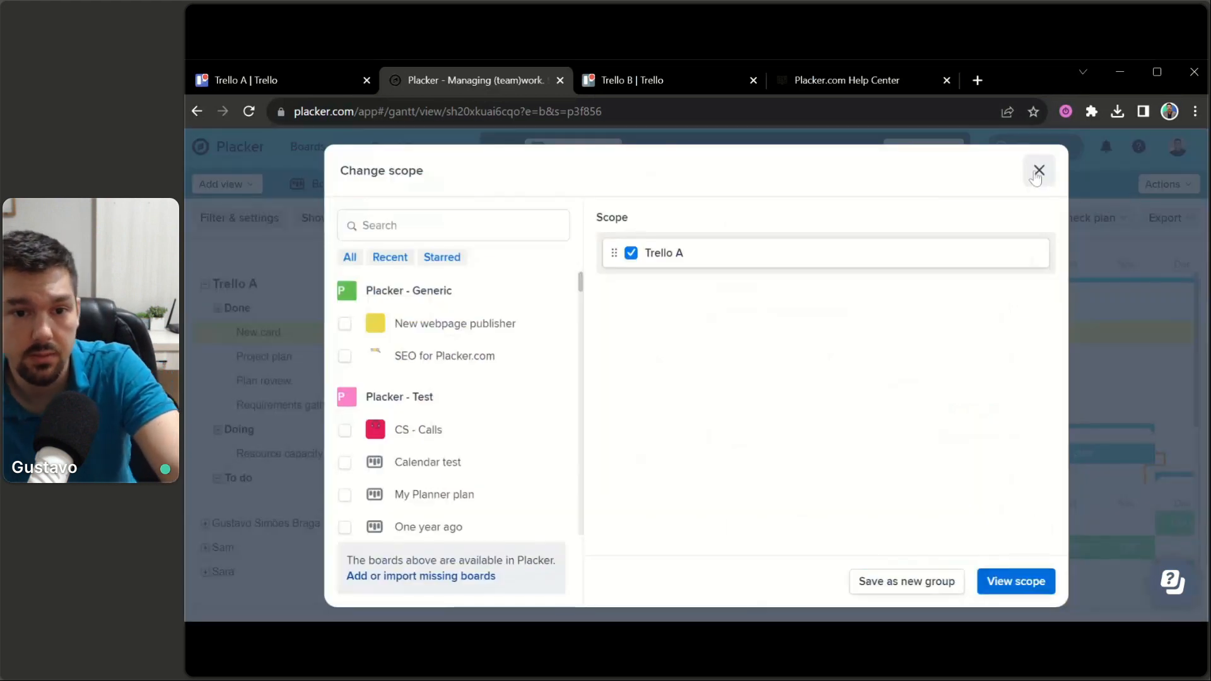
left_click(1038, 170)
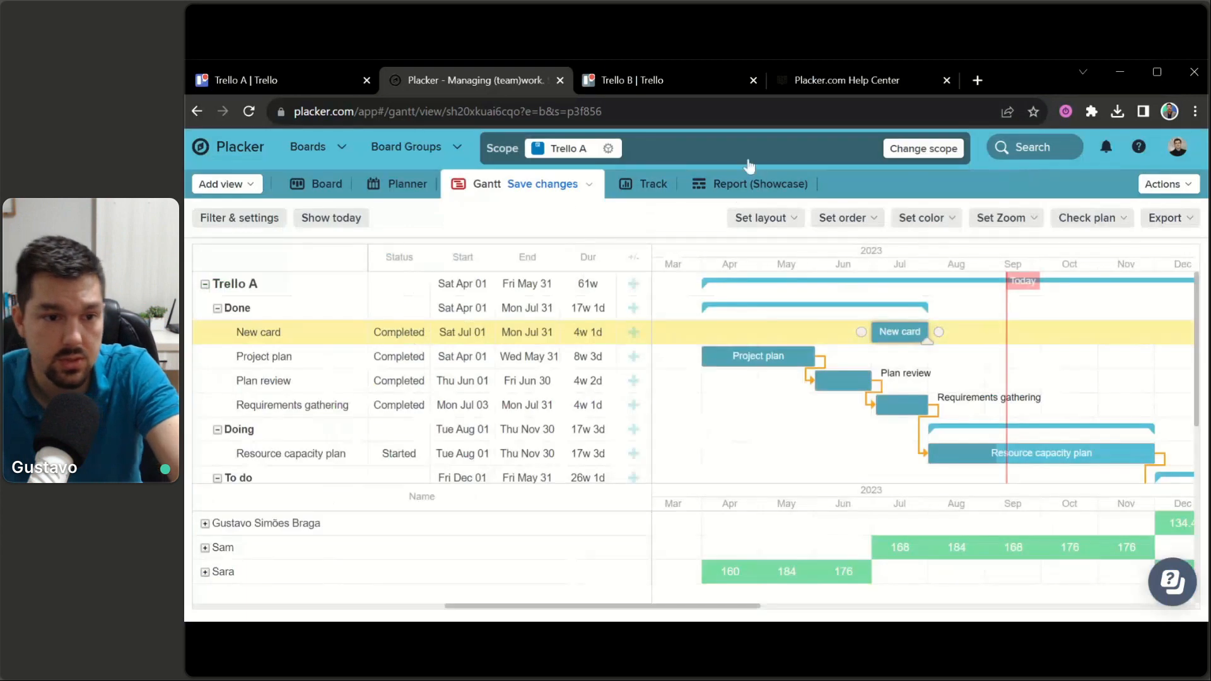
Add Project 1, Project 3, Project 4, Project 5 and Project 6 to the scope alongside Trello A.
left_click(695, 152)
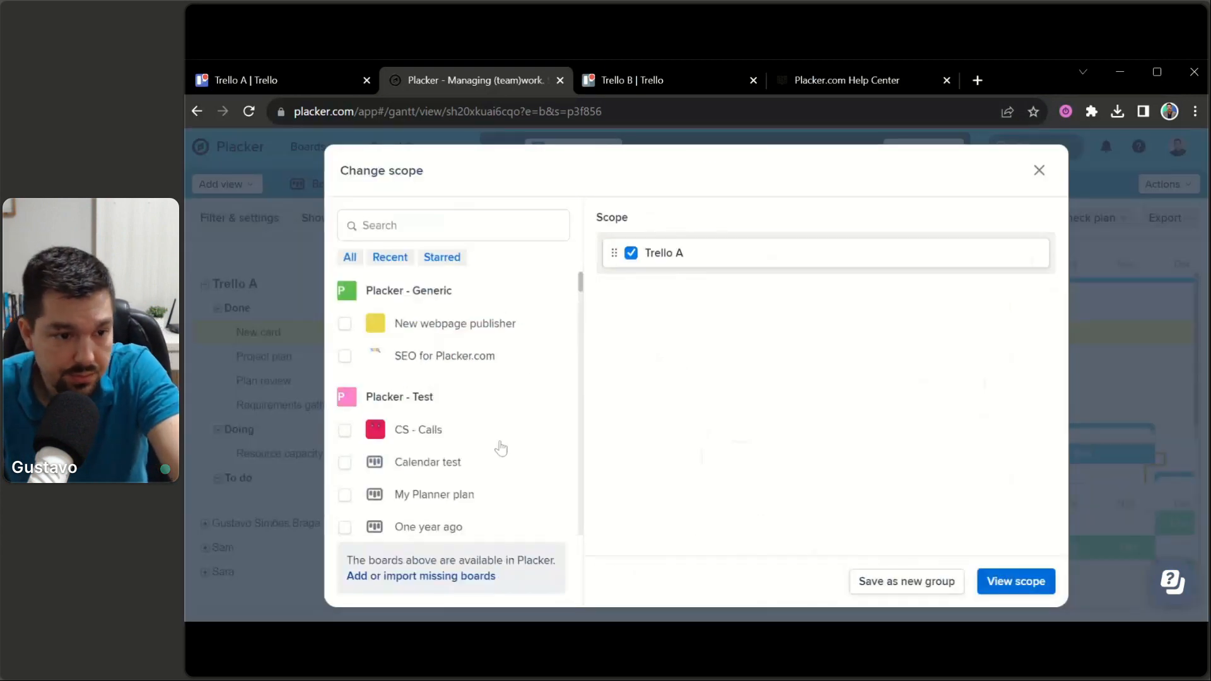
scroll(501, 448, "down", 9)
scroll(442, 445, "up", 2)
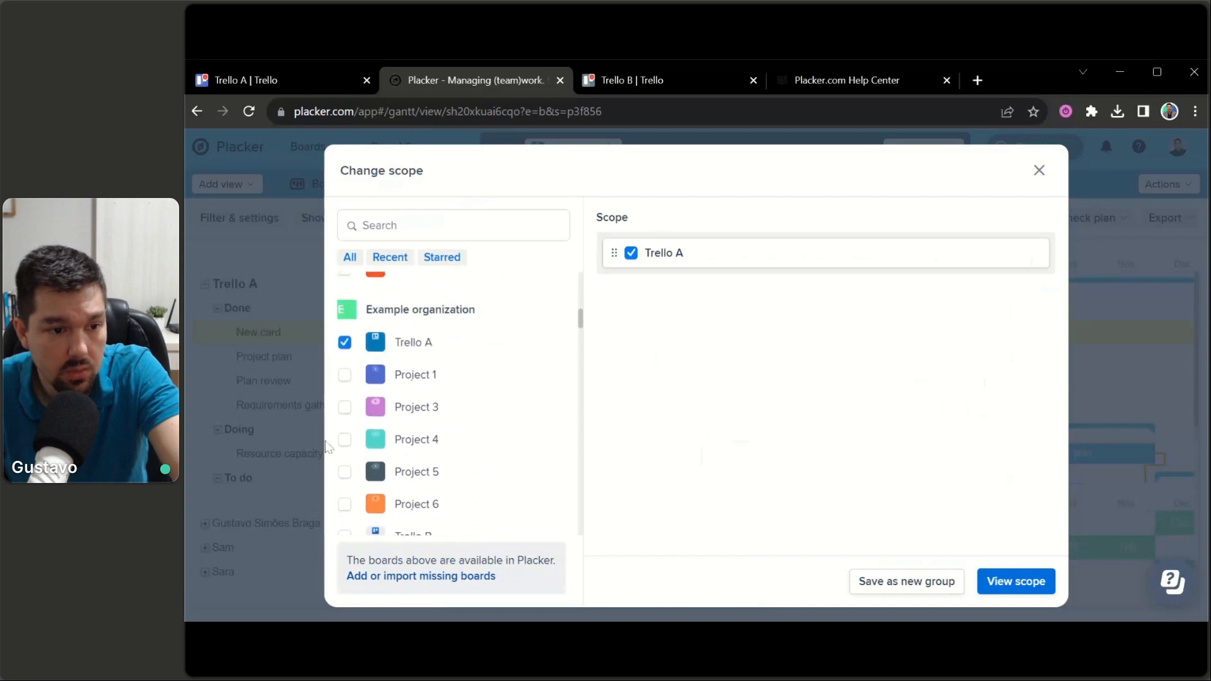
left_click(345, 375)
left_click(345, 407)
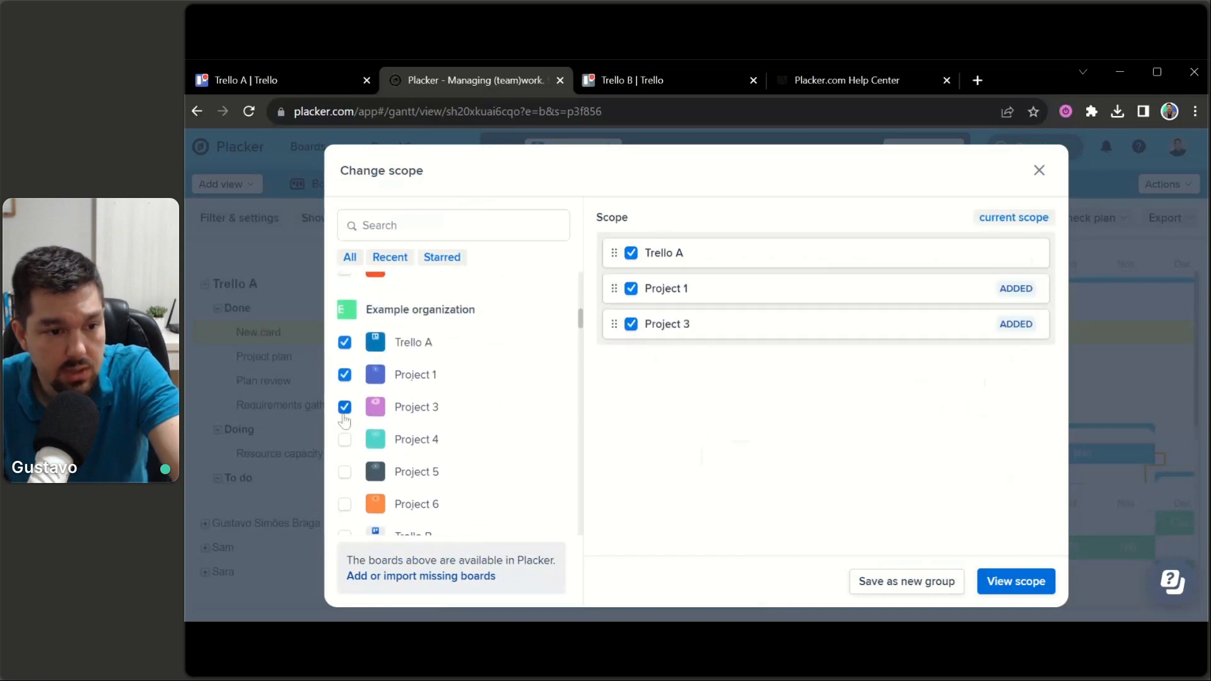
left_click(344, 439)
left_click(344, 471)
left_click(345, 504)
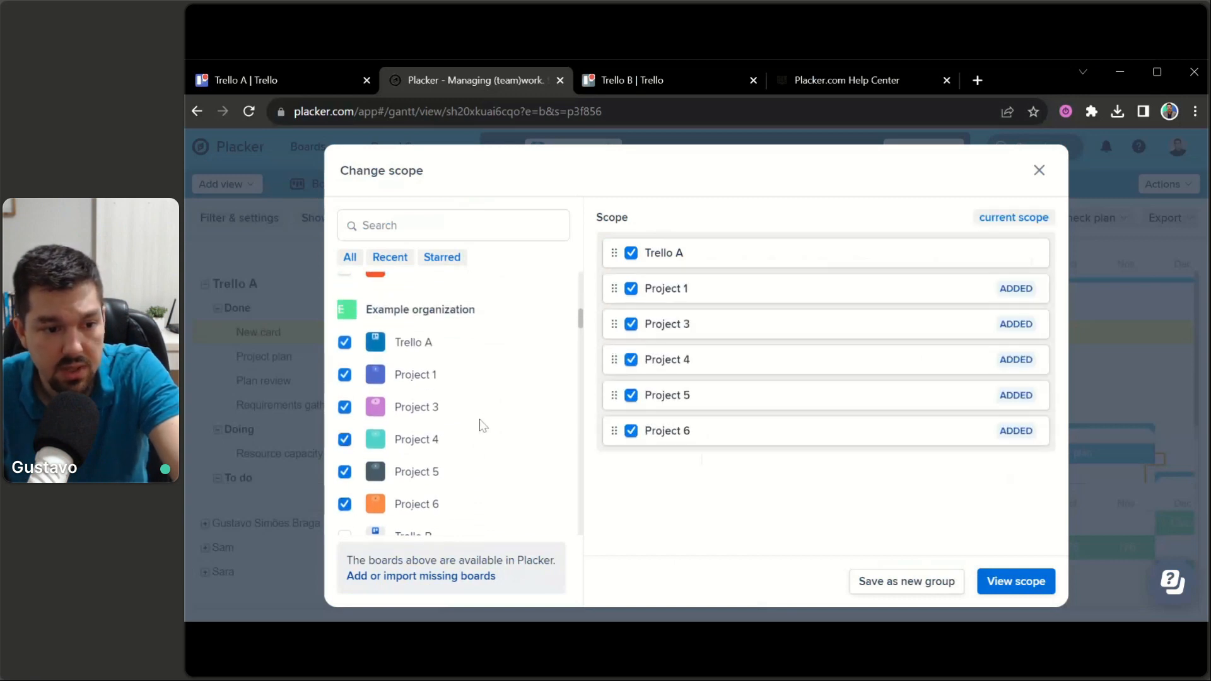
Apply the expanded scope with the saved Portolio de proyectos group views and look through the cards of its boards.
left_click(1012, 579)
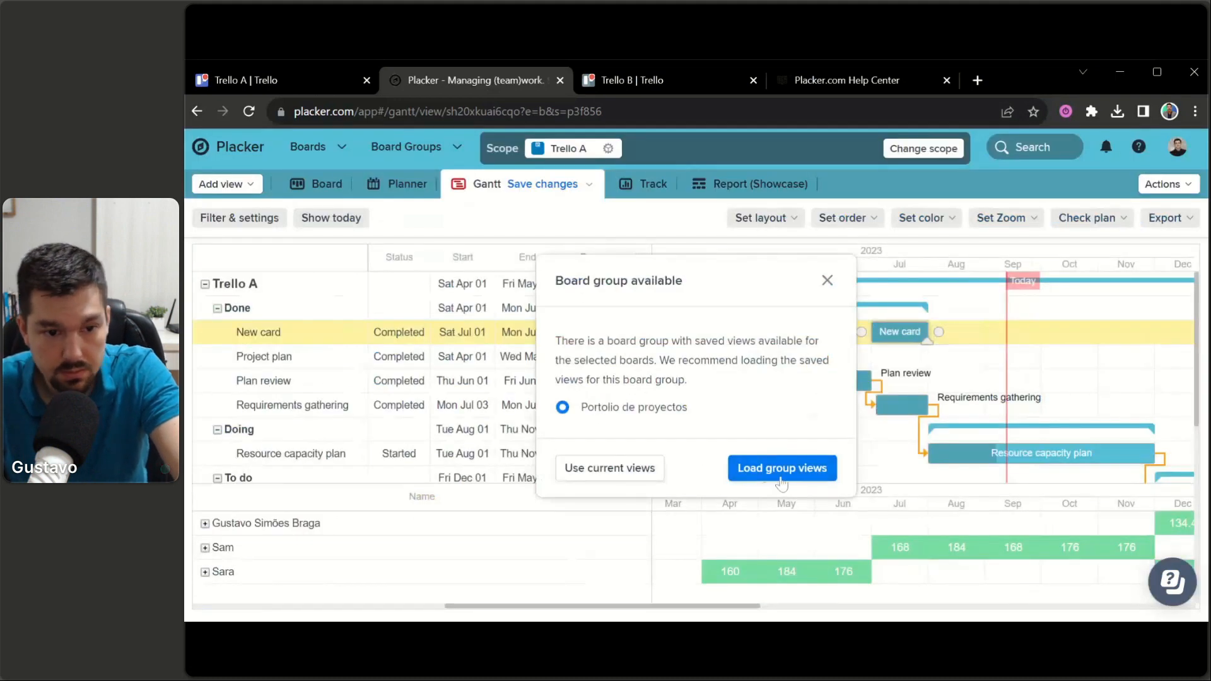
left_click(752, 472)
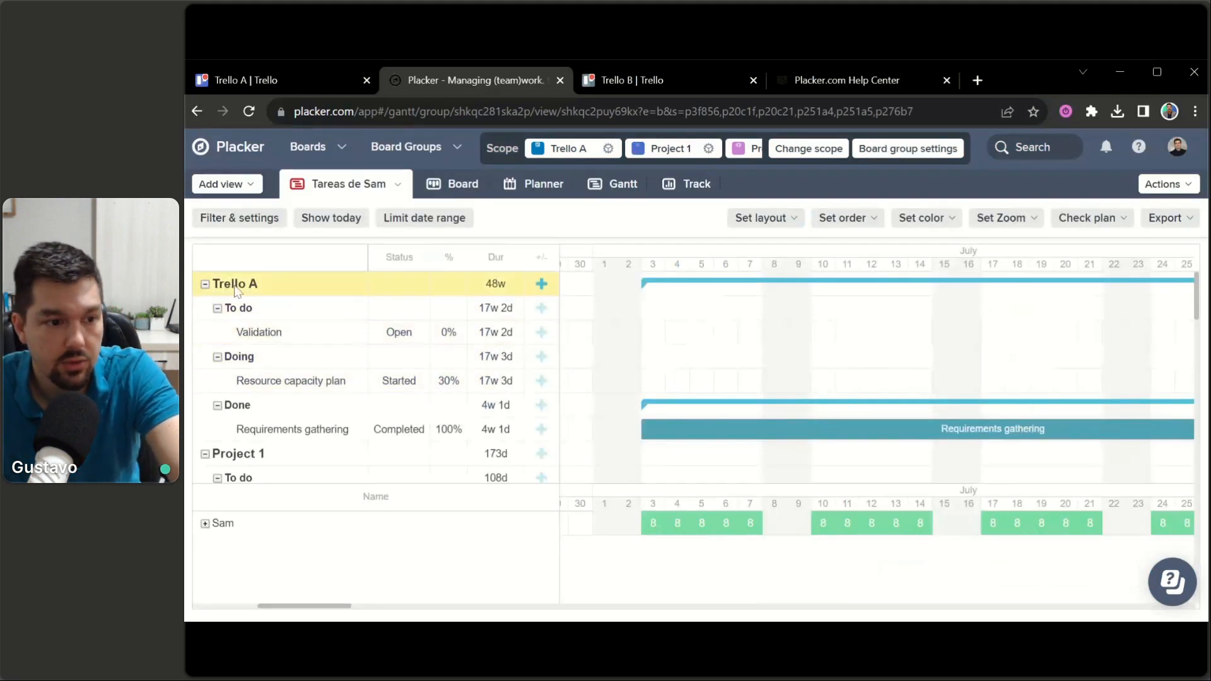
scroll(340, 349, "down", 10)
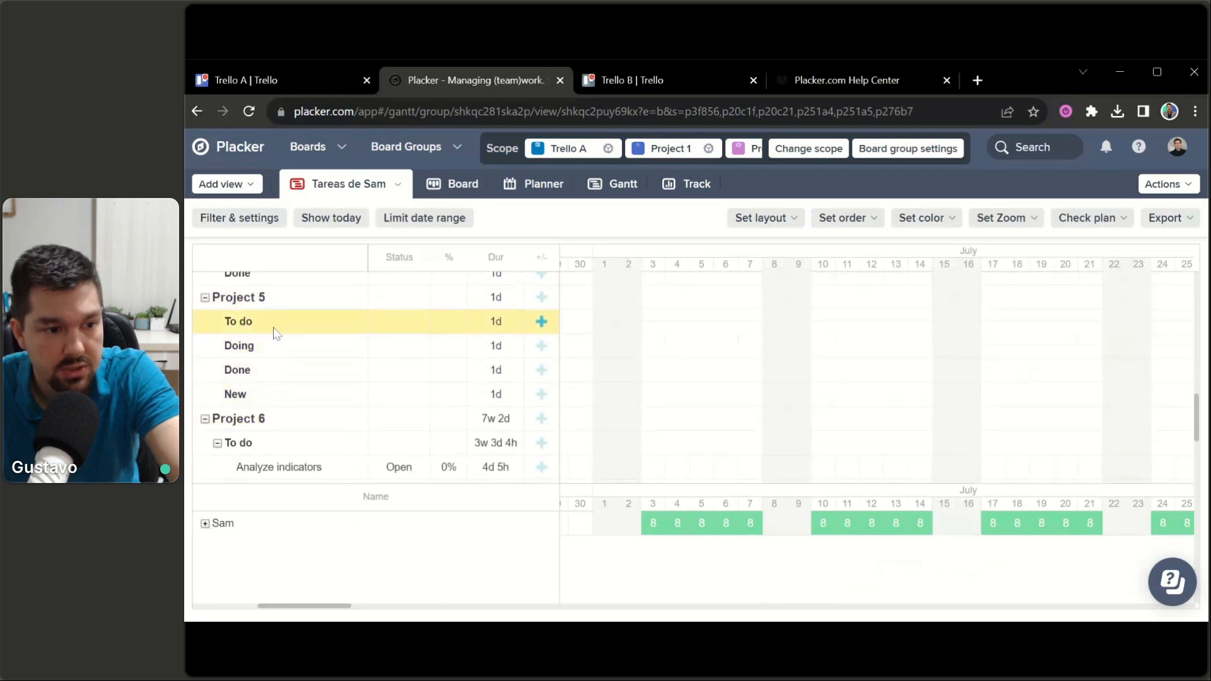
scroll(297, 341, "up", 5)
scroll(299, 351, "up", 5)
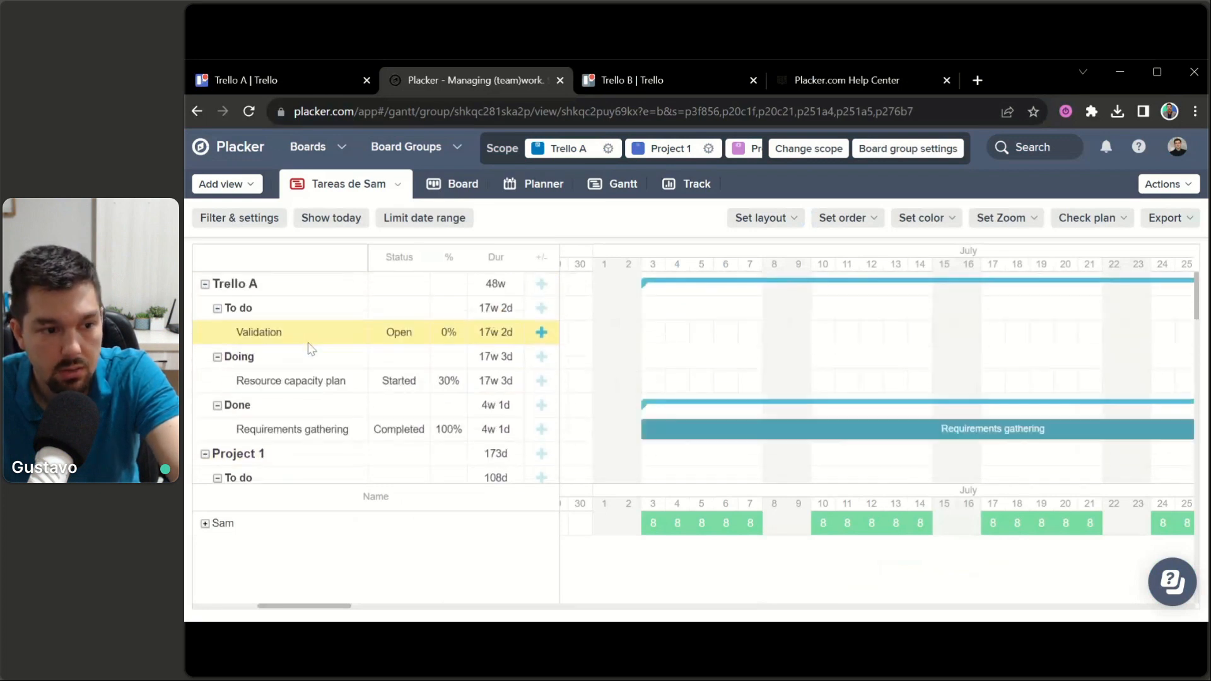
Show the board group's Gantt view and set its timeline zoom to Year by Month.
left_click(613, 184)
scroll(321, 421, "down", 3)
scroll(320, 421, "down", 10)
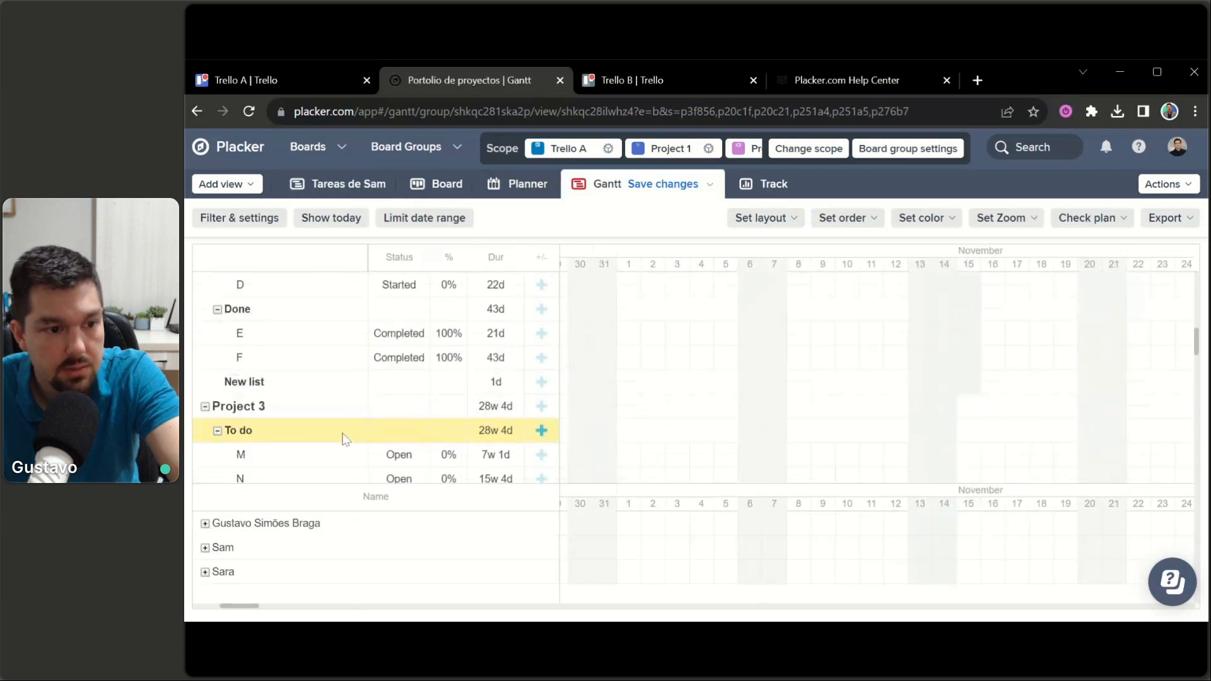
left_click(1000, 217)
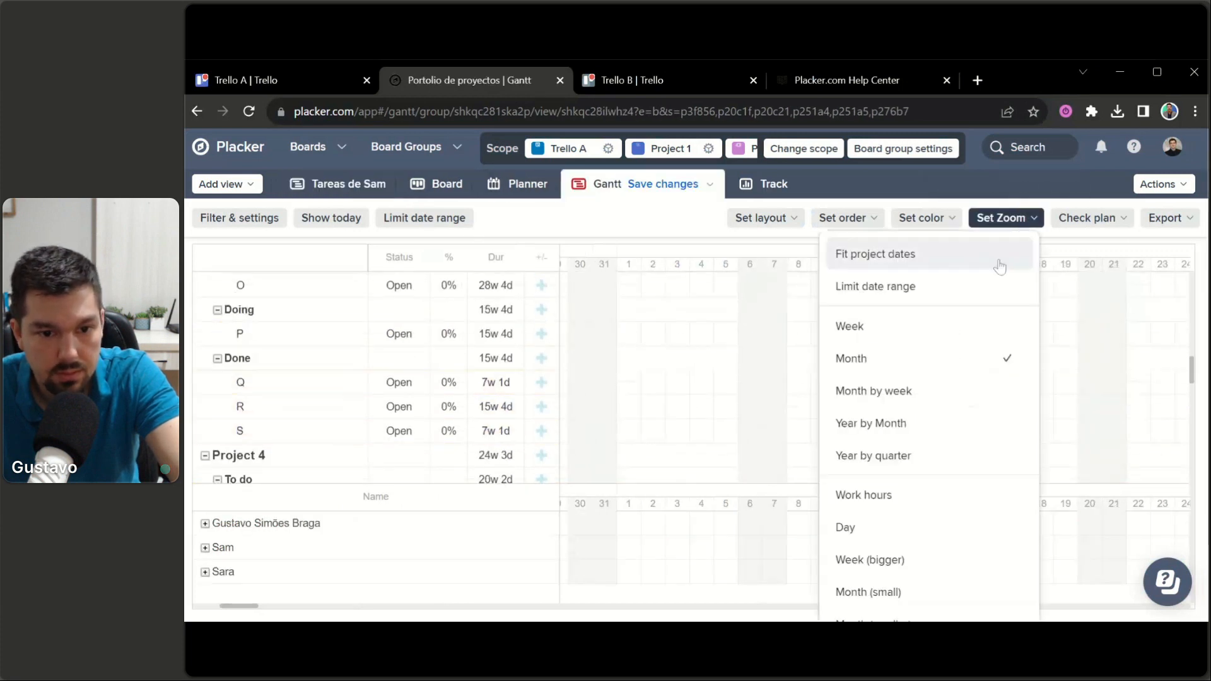
left_click(921, 425)
scroll(946, 430, "up", 6)
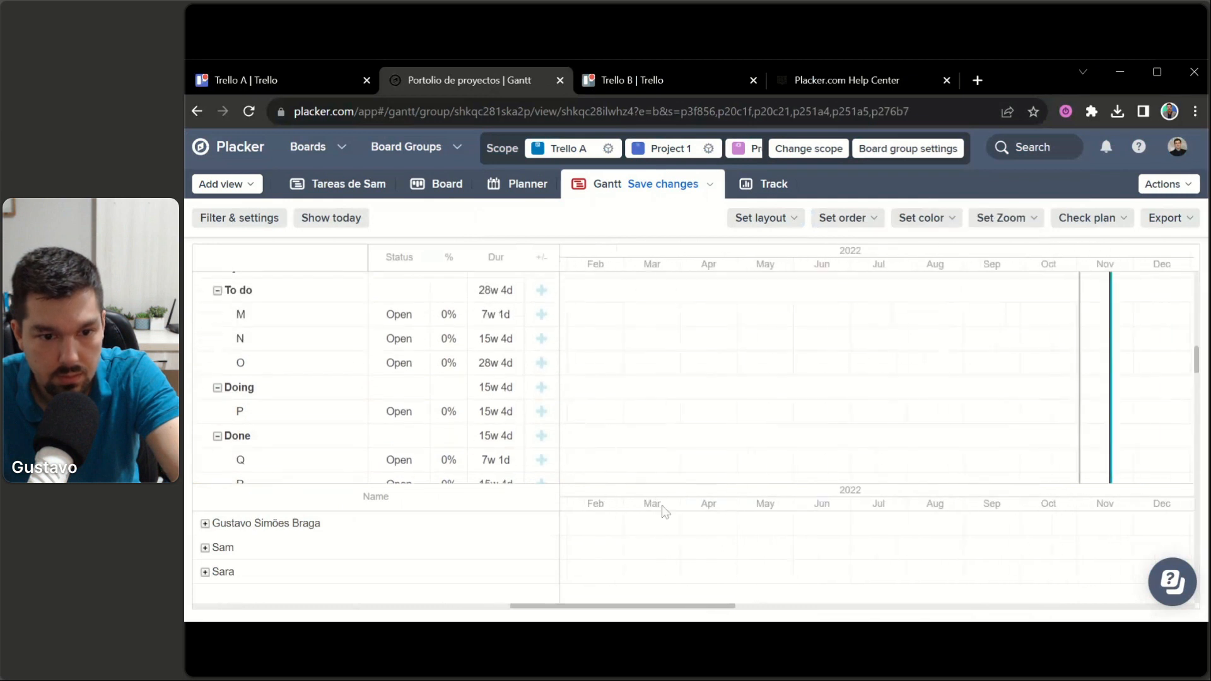
scroll(369, 341, "up", 5)
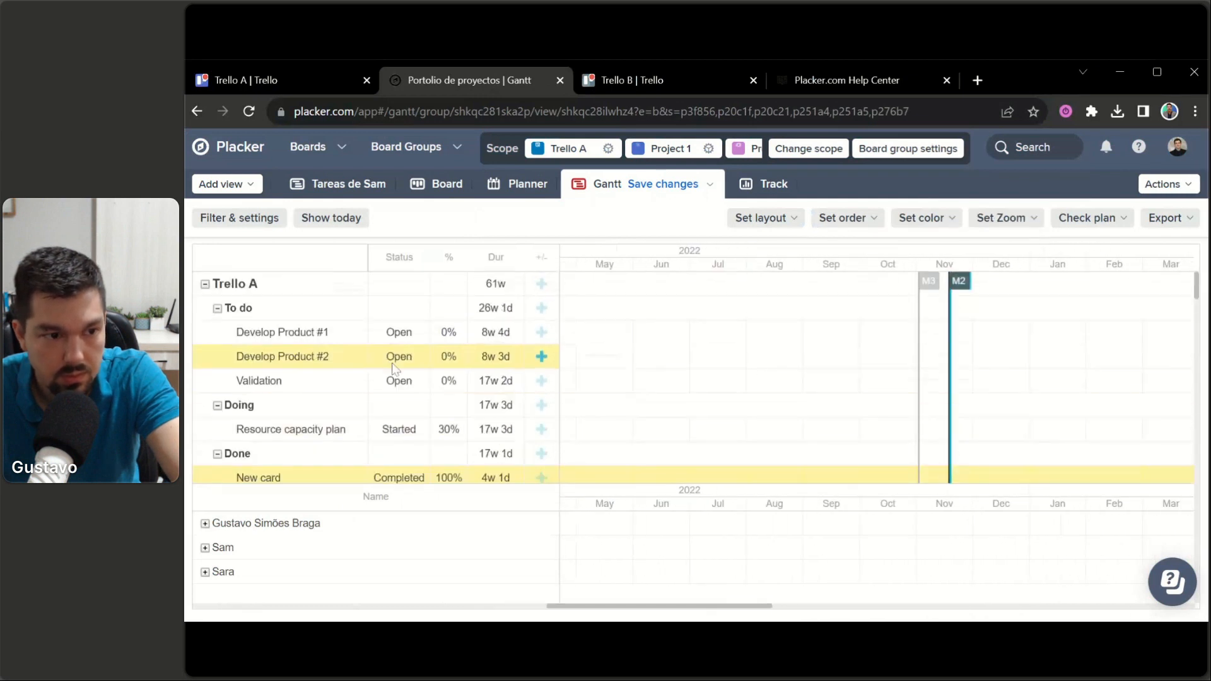
Examine the combined timeline of Trello A and Project 1 together with the members' monthly workload.
scroll(708, 391, "down", 2)
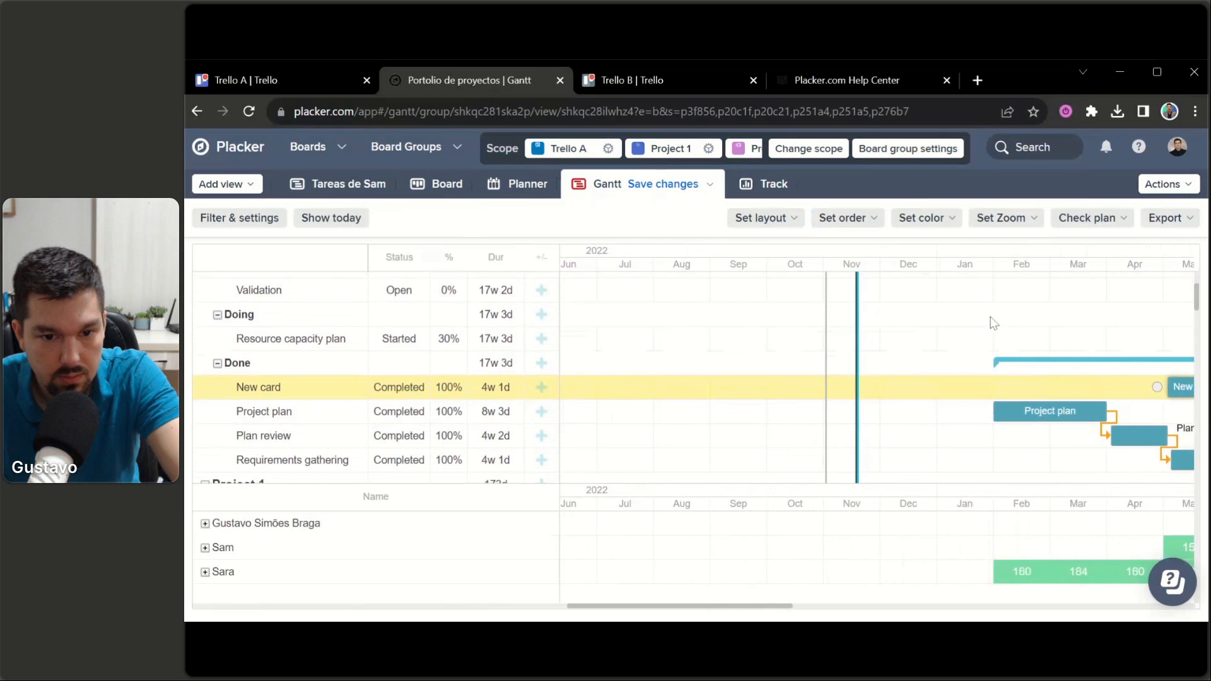
left_click_drag(1041, 302, 759, 291)
left_click_drag(1071, 414, 863, 356)
left_click_drag(1039, 387, 952, 289)
left_click_drag(869, 434, 846, 465)
left_click_drag(848, 321, 807, 246)
left_click_drag(833, 397, 832, 370)
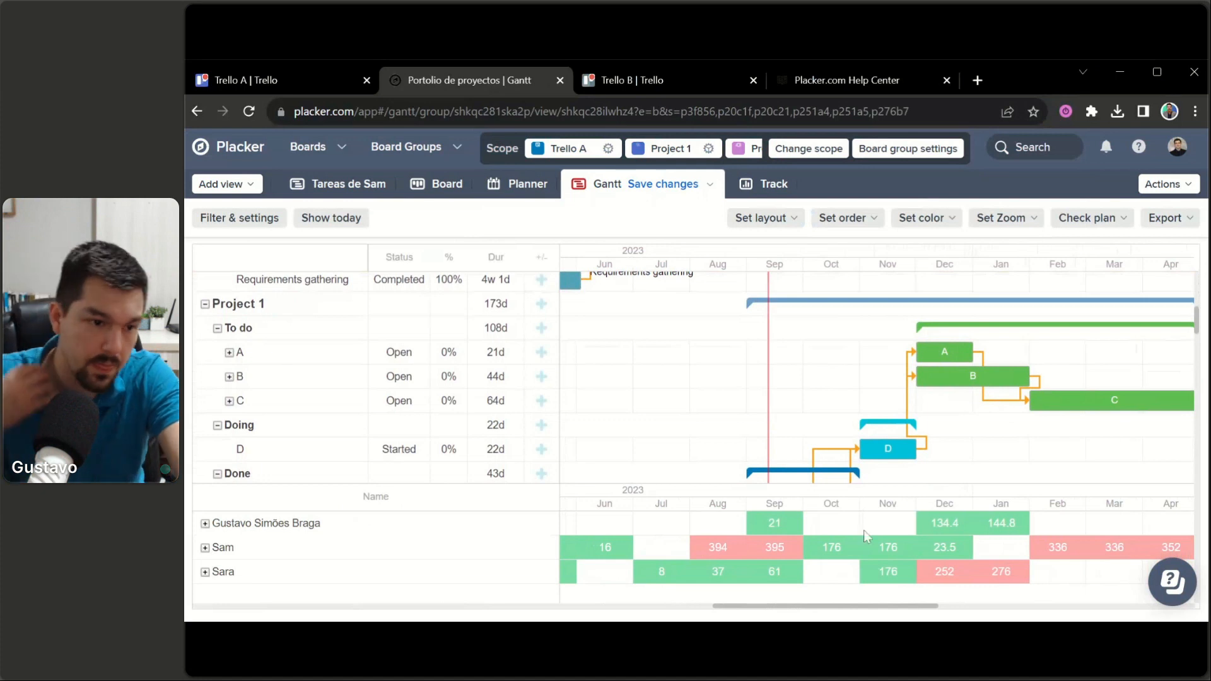
Compare Trello A's lists in the Gantt chart with the lists on its Trello board, and return to Placker.
scroll(467, 410, "up", 3)
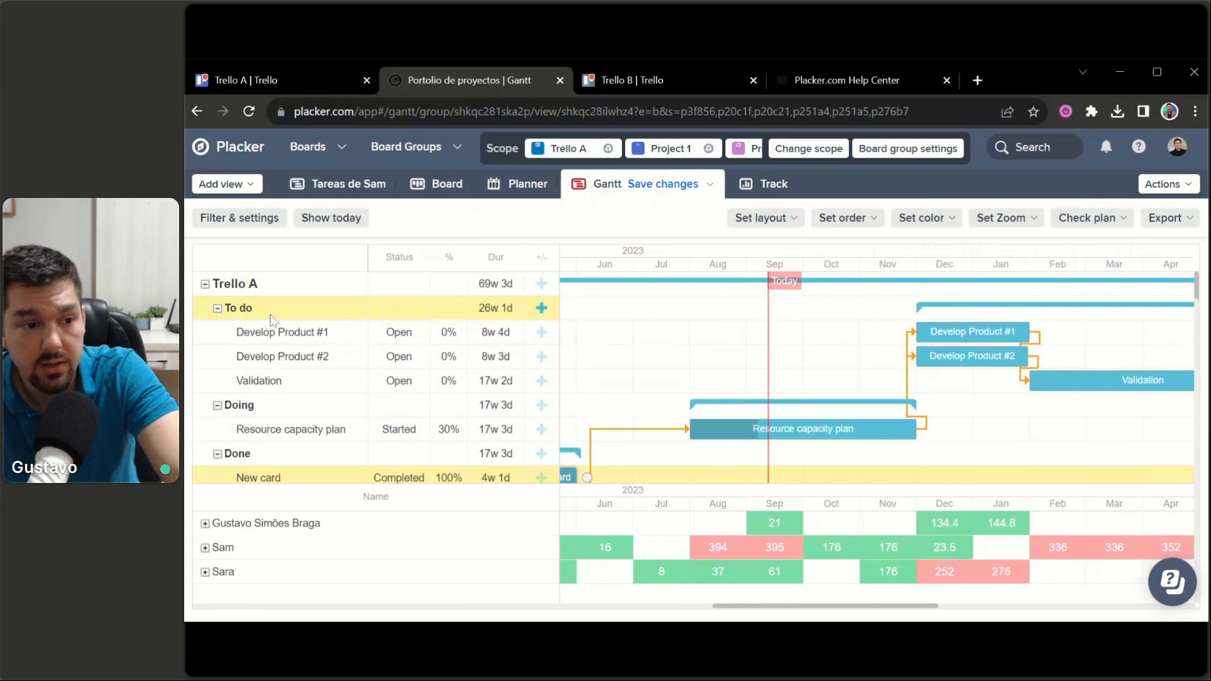
left_click(270, 81)
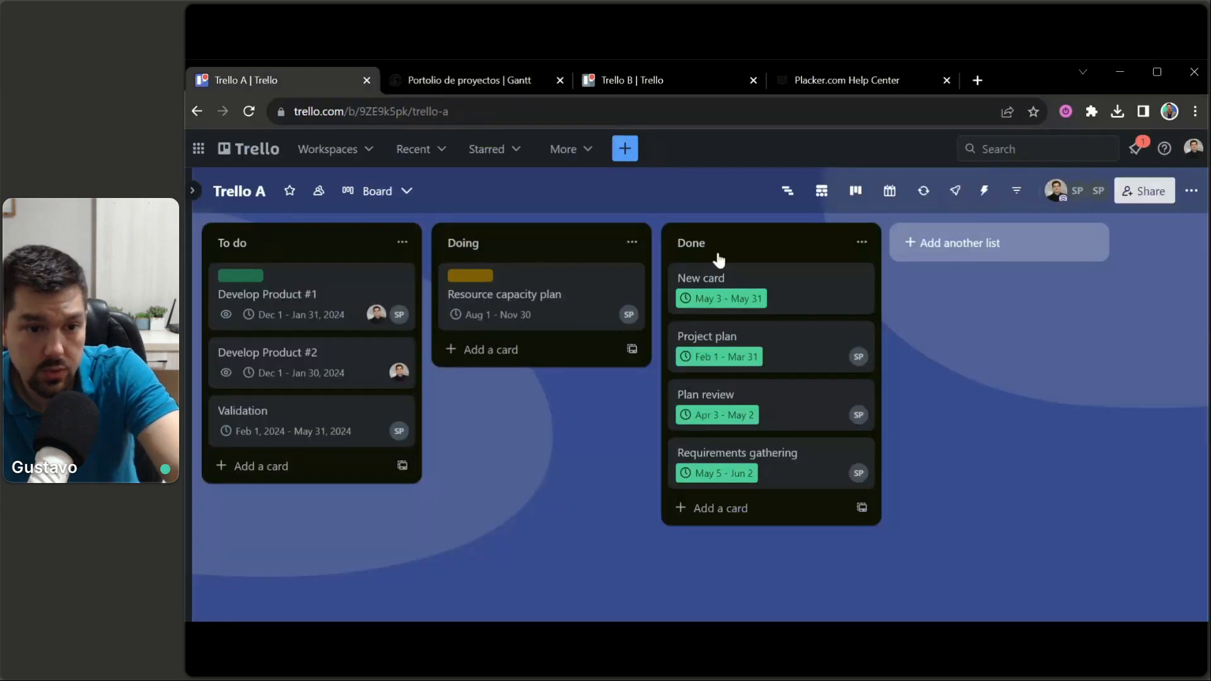
left_click(434, 86)
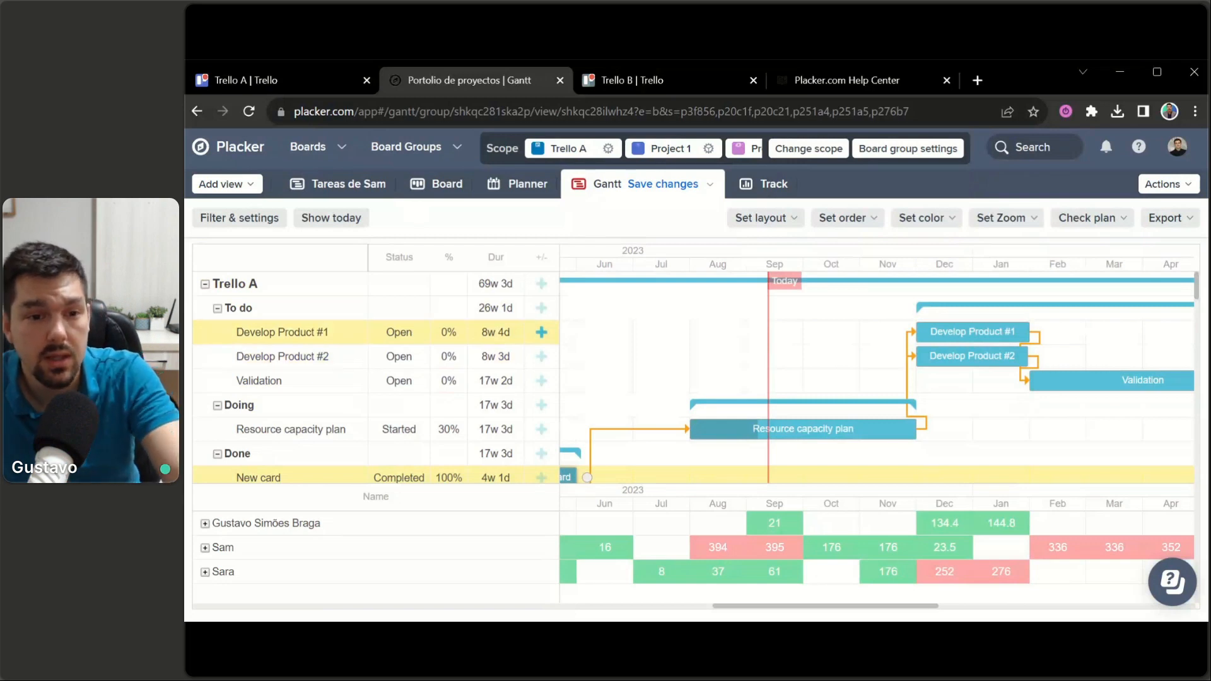
Set the Gantt layout to List by Member and look over the cards grouped under each member.
left_click(769, 218)
left_click(782, 294)
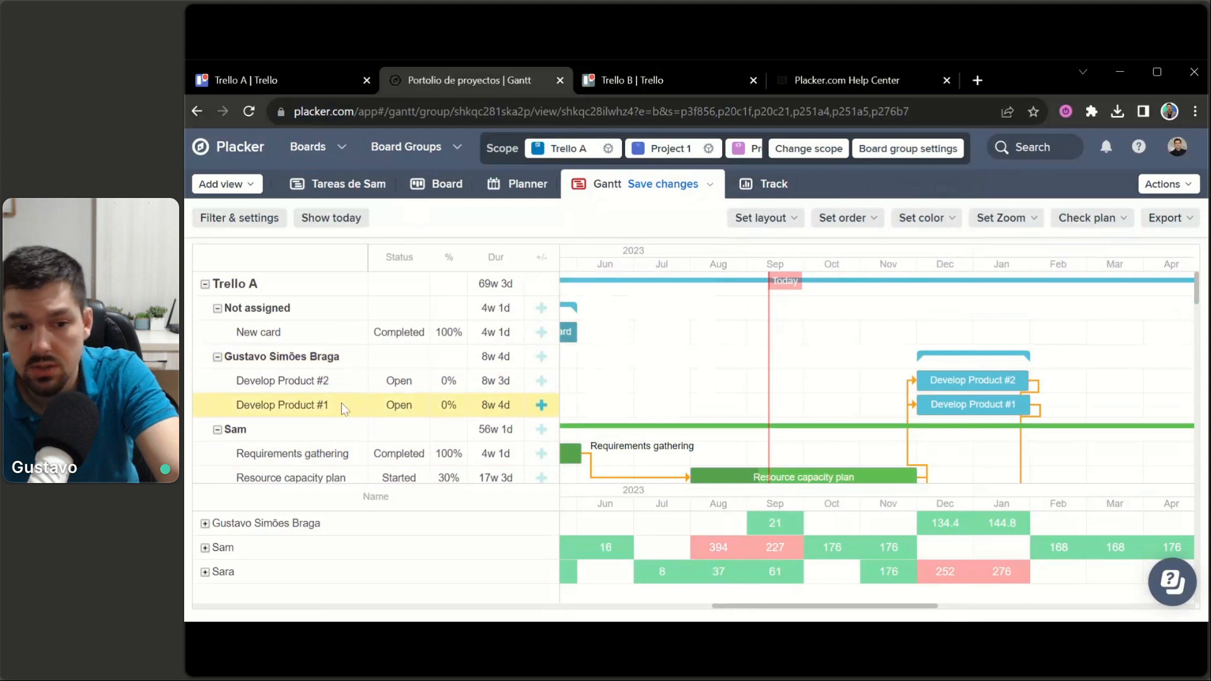
scroll(354, 399, "down", 2)
left_click_drag(670, 462, 917, 441)
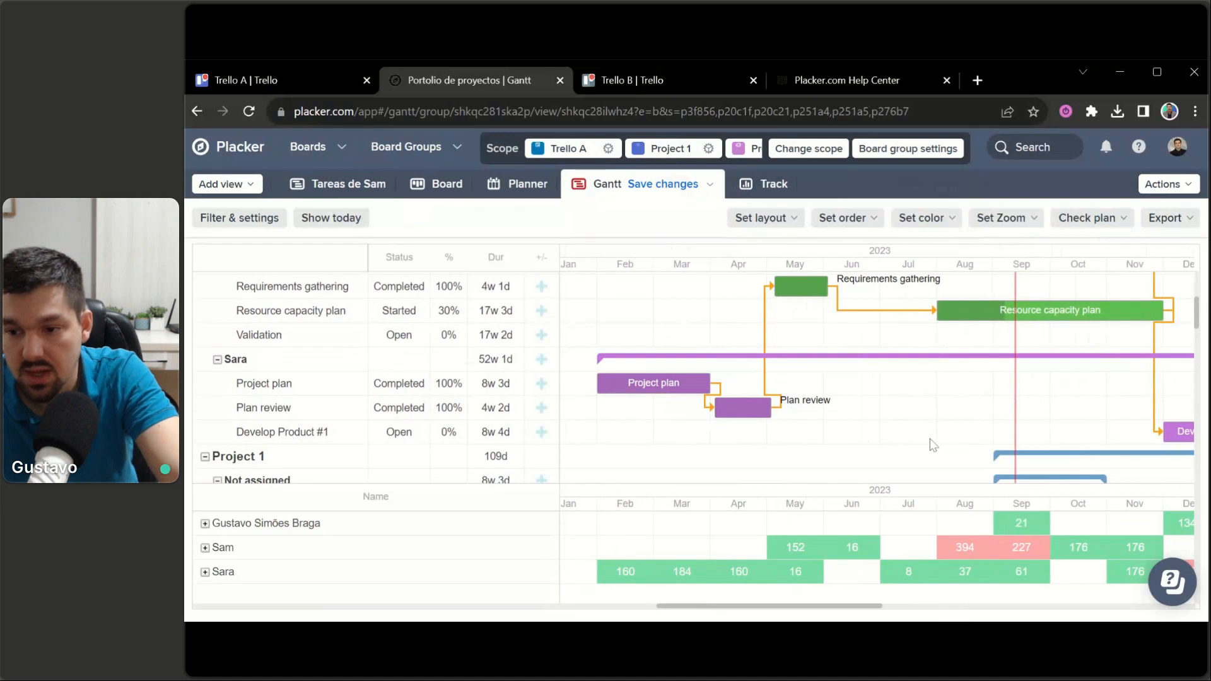
left_click_drag(855, 417, 798, 405)
Examine the available layout options and the statuses and timelines of the cards under each member.
left_click(765, 220)
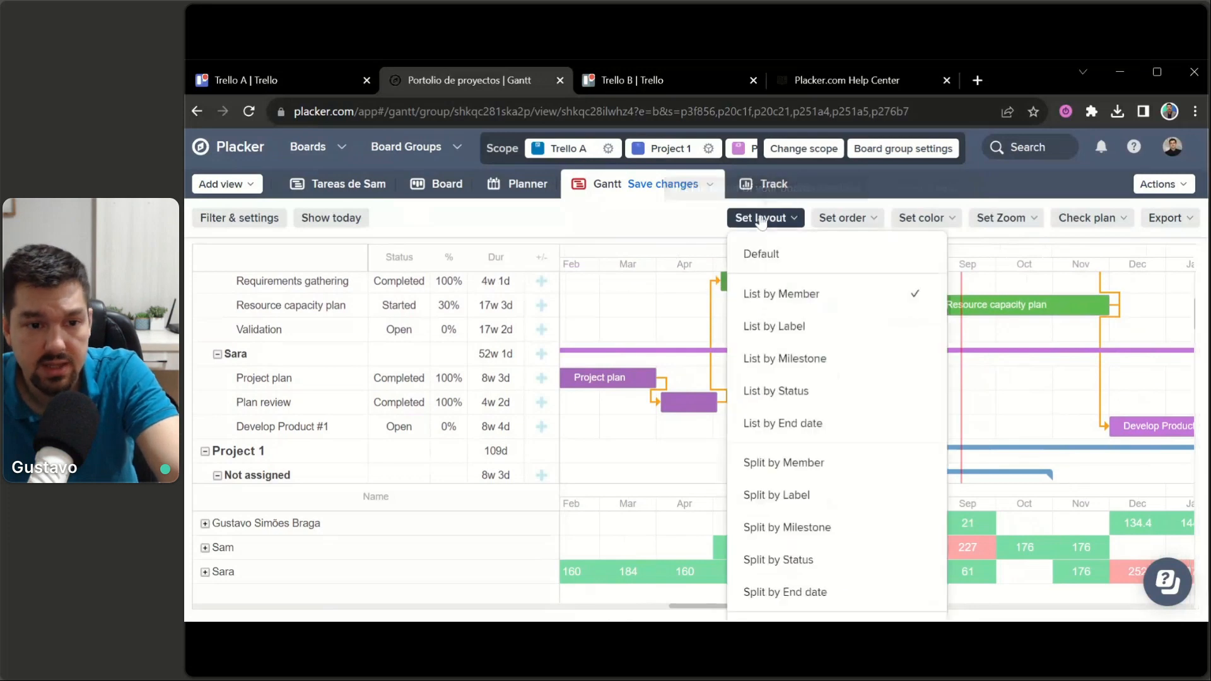
left_click(573, 238)
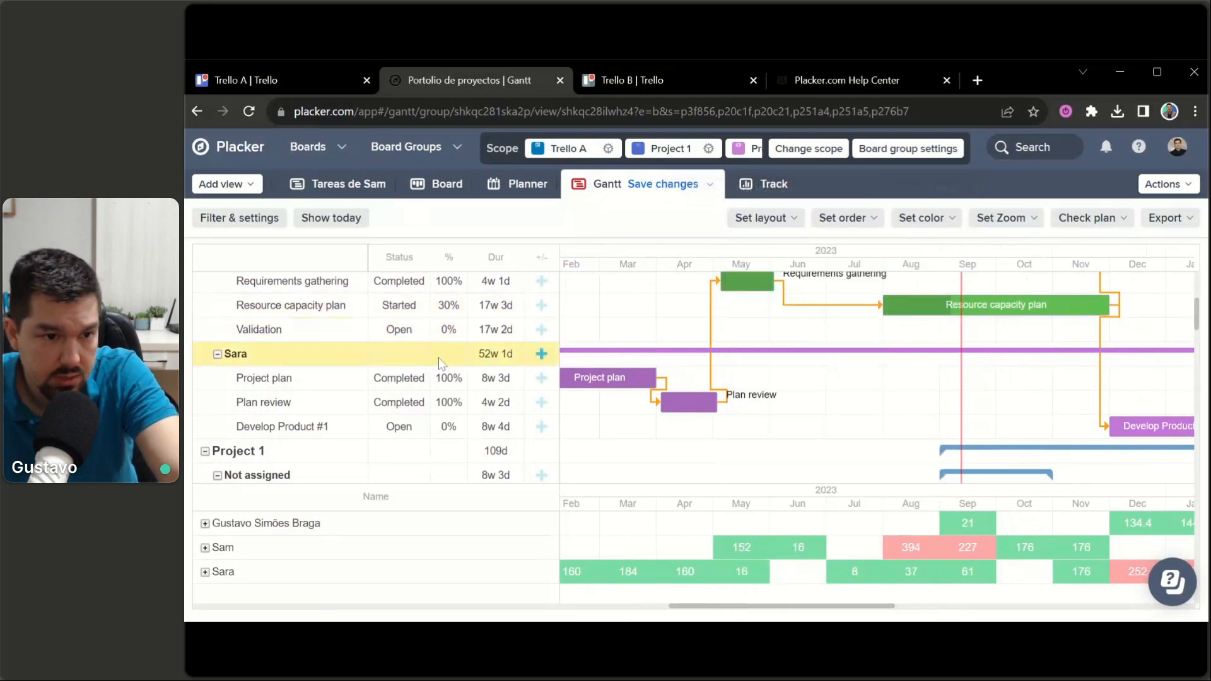
scroll(439, 361, "up", 3)
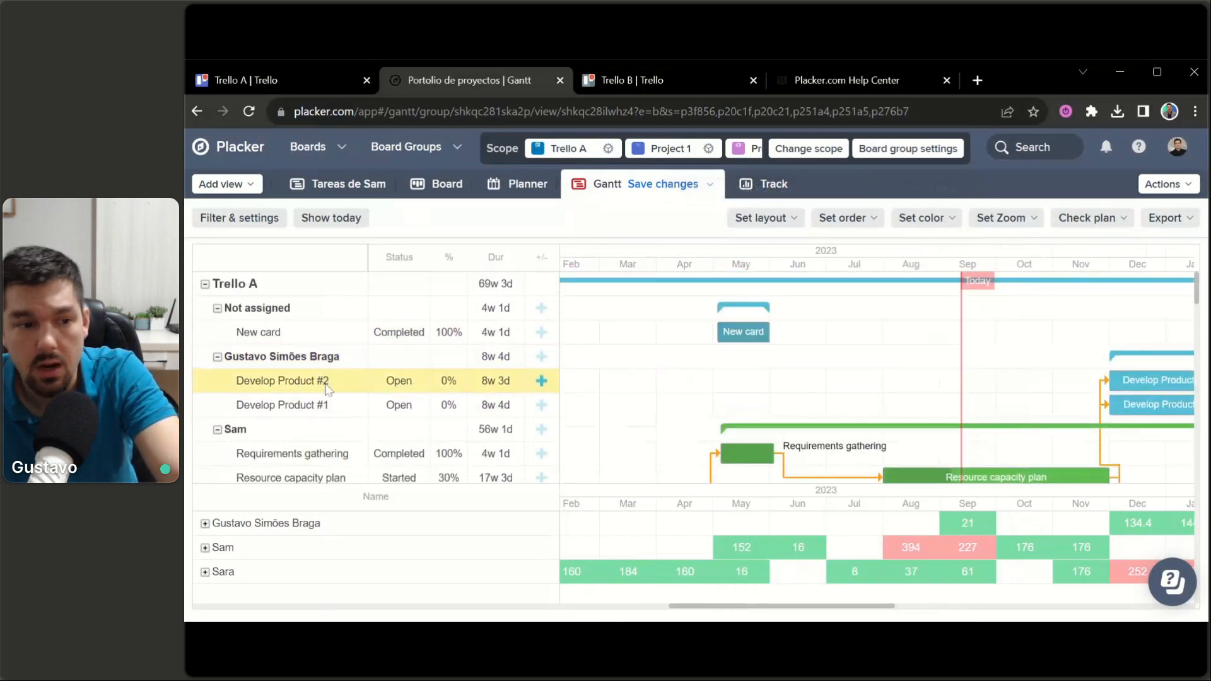
scroll(322, 389, "down", 2)
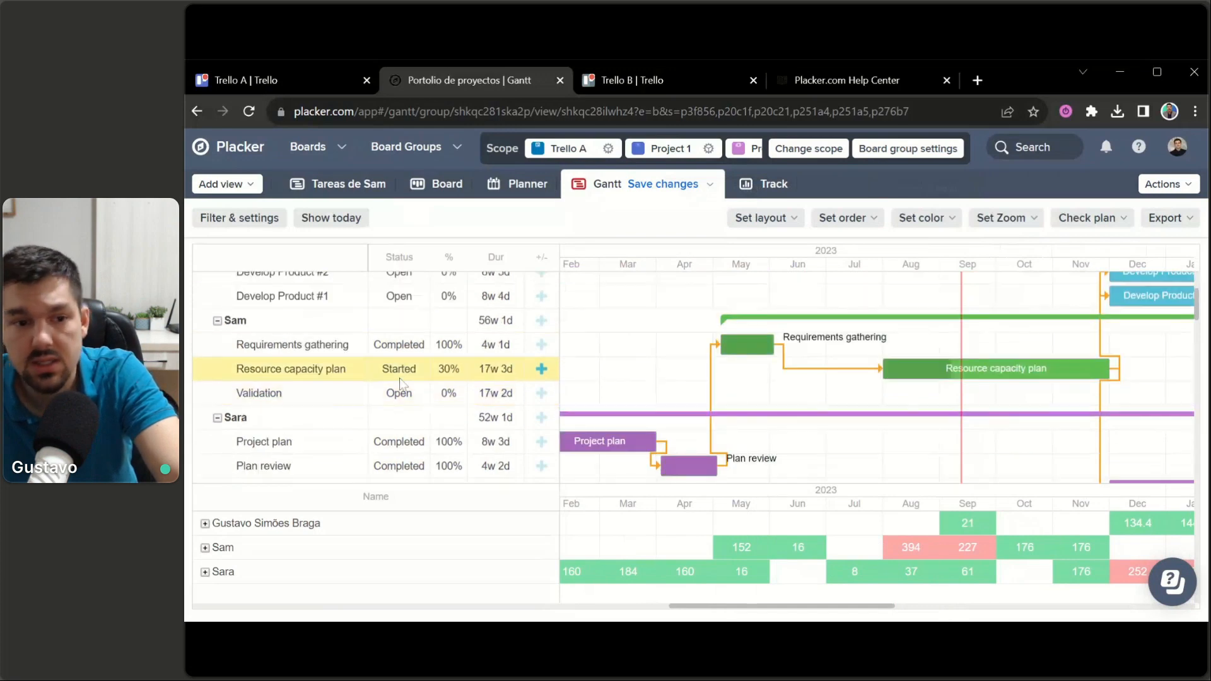
scroll(399, 377, "up", 3)
left_click(761, 218)
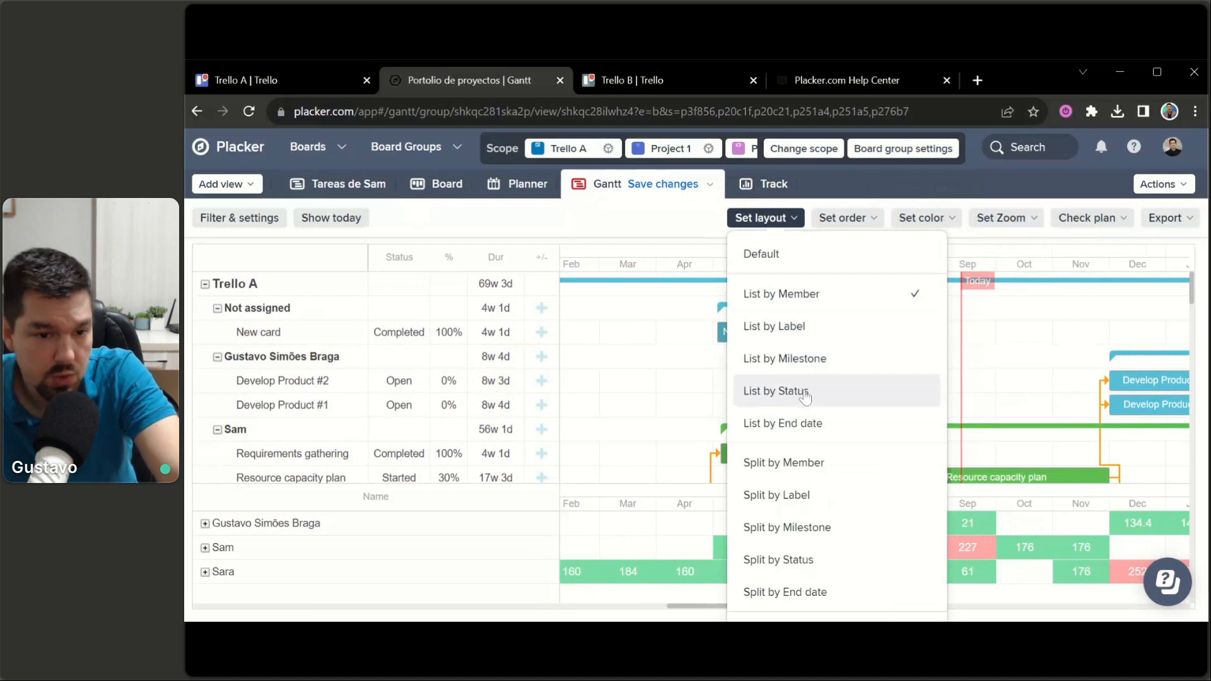
left_click(660, 222)
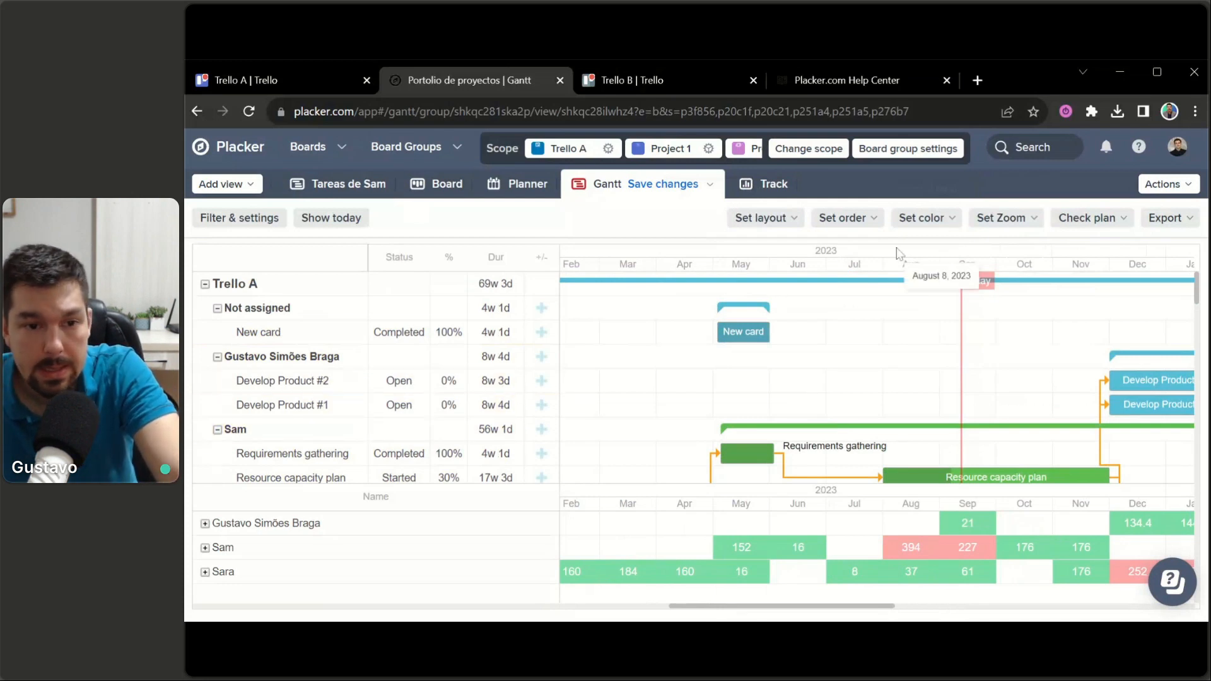
left_click_drag(902, 369, 792, 325)
scroll(793, 325, "down", 1)
scroll(789, 370, "down", 3)
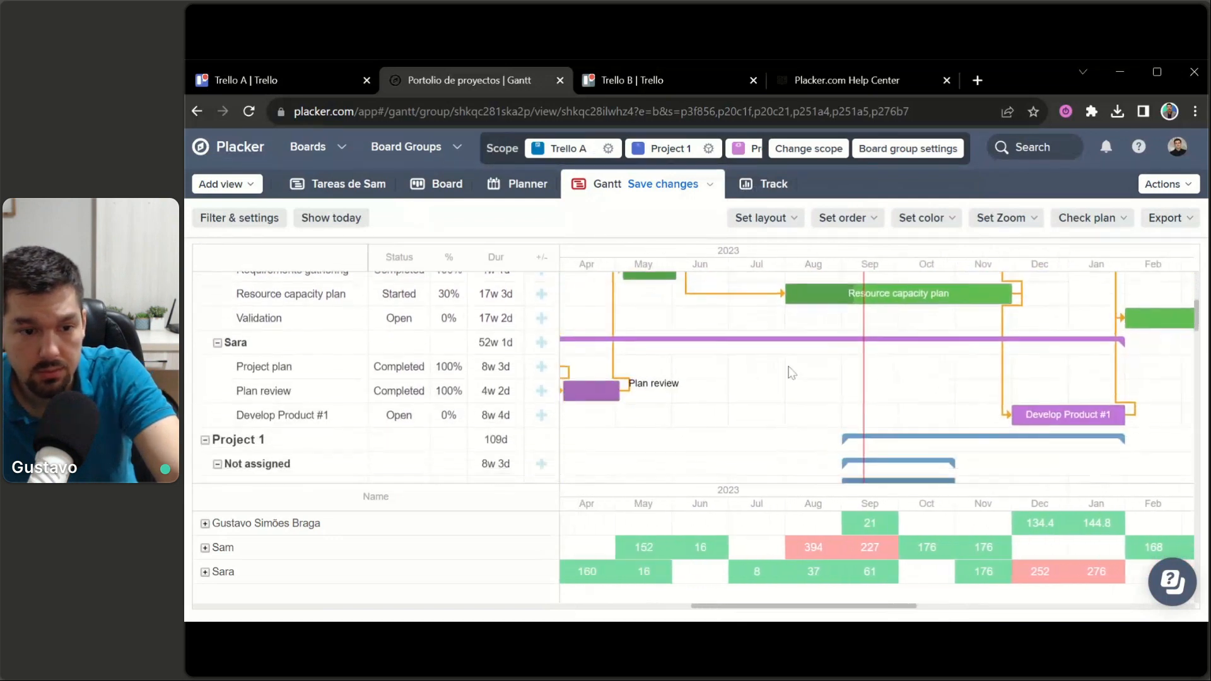
scroll(730, 294, "up", 5)
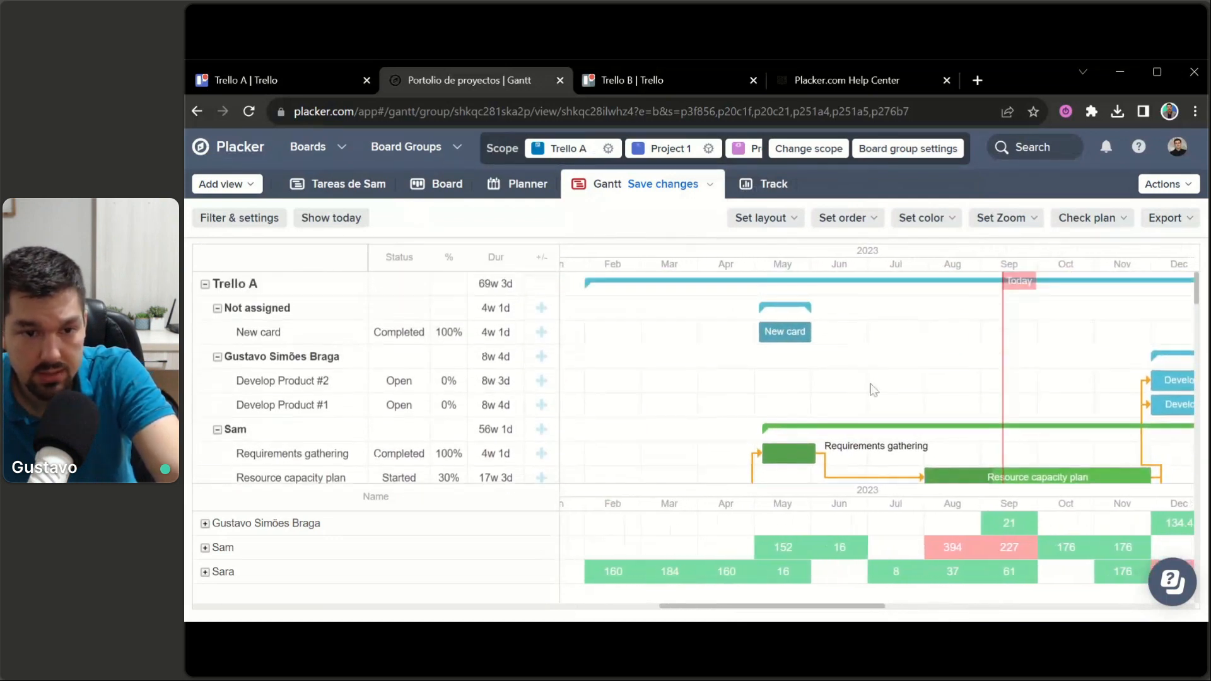
Order the cards by start date, and set the Gantt layout back to Default.
left_click(845, 217)
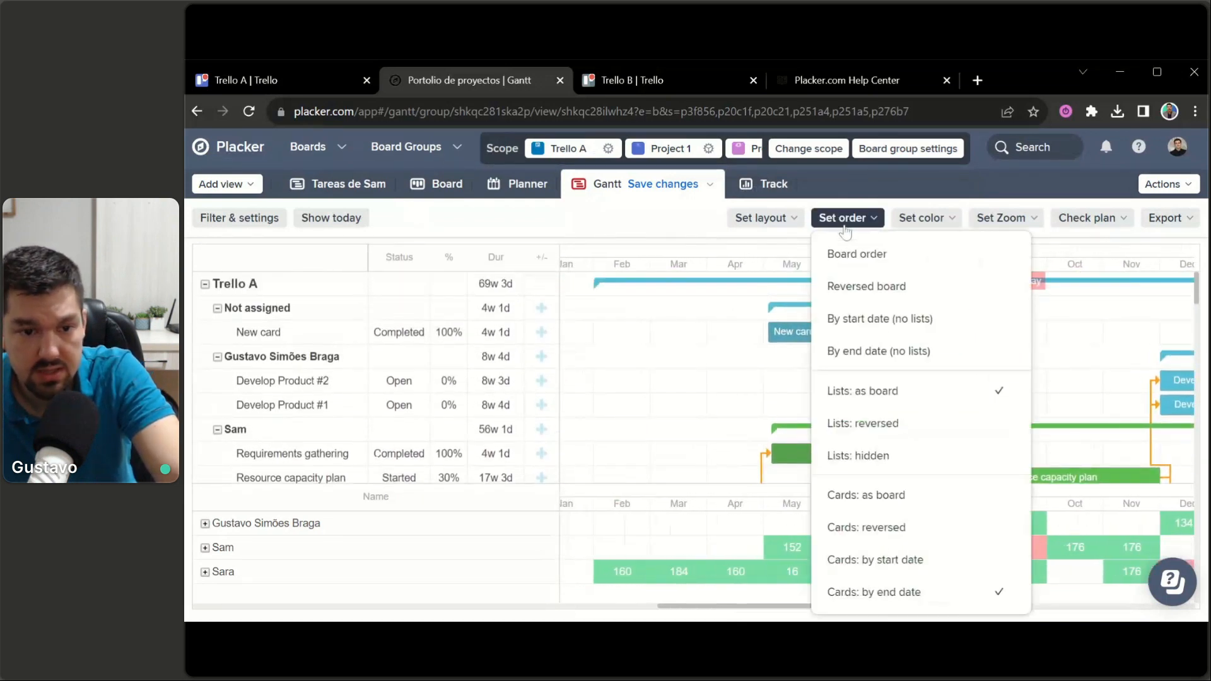
left_click(854, 566)
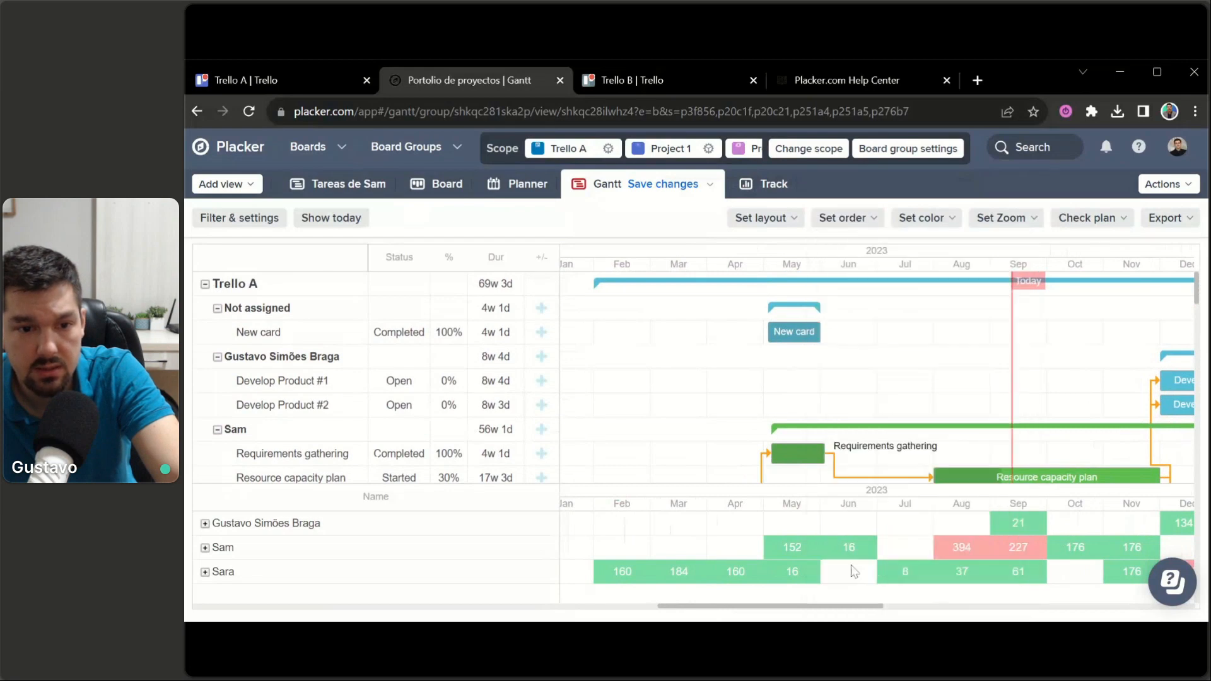
left_click(764, 217)
left_click(769, 253)
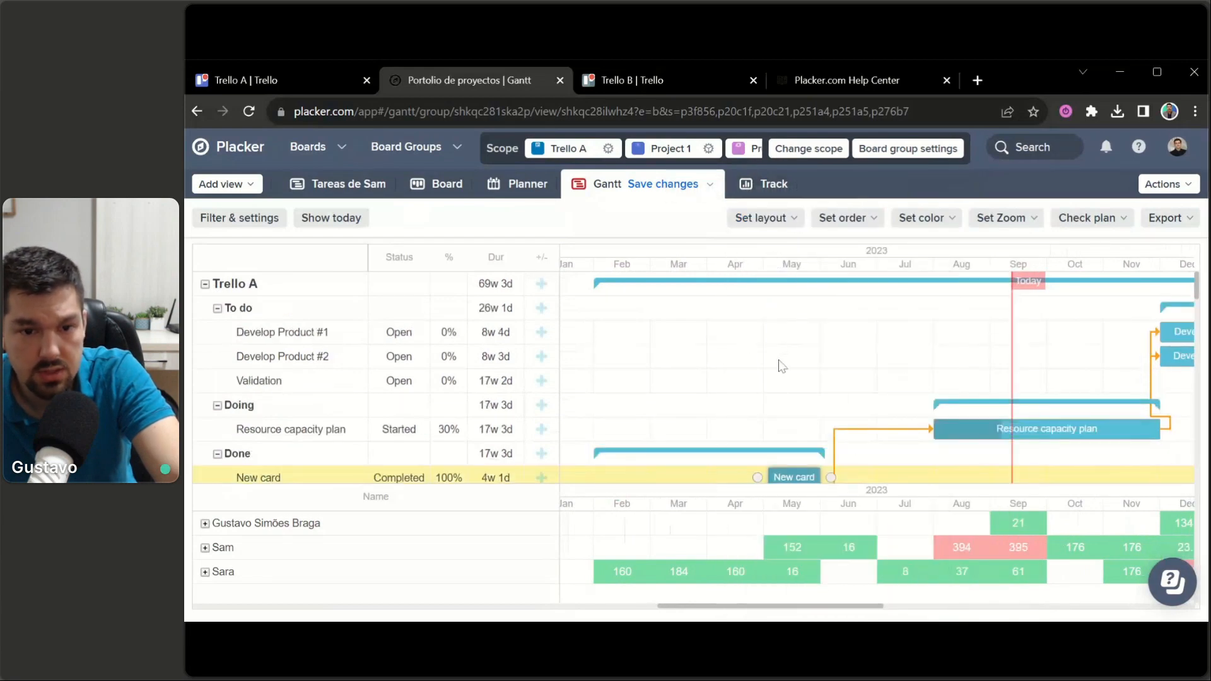
Try the reversed card order in the Gantt chart, and set the cards to order by start date.
left_click(845, 218)
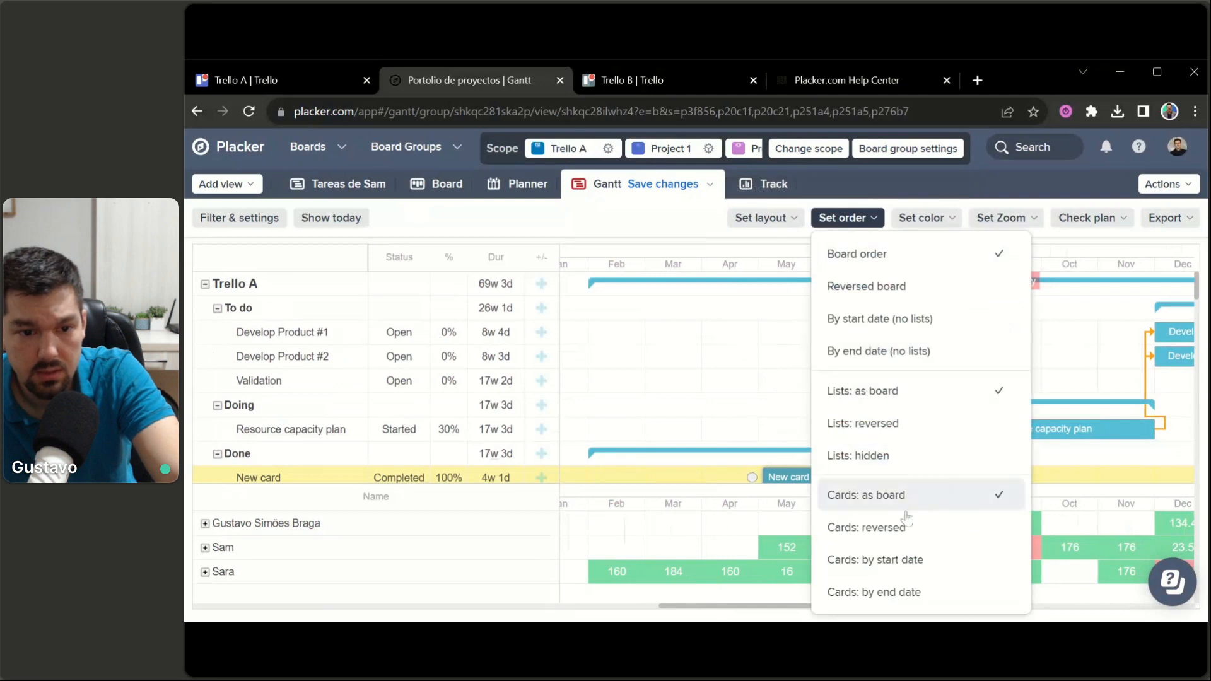
left_click(902, 530)
left_click(839, 217)
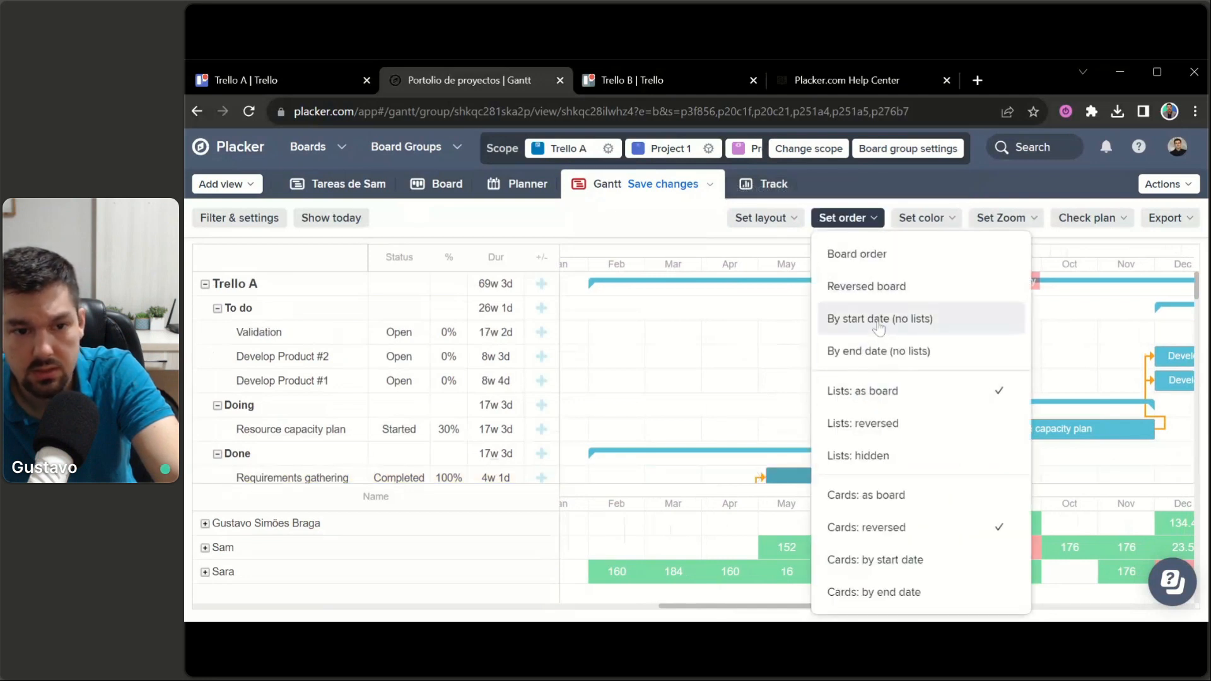
left_click(895, 560)
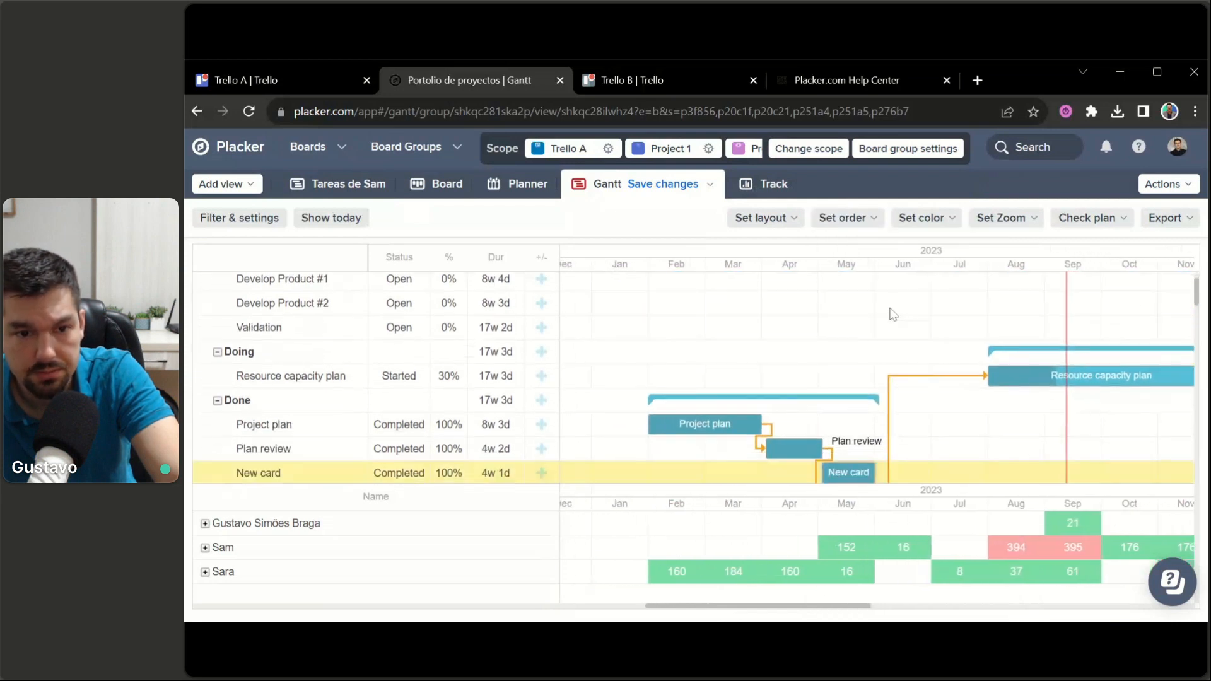
Reverse the order of the lists in the Gantt chart and look over Trello A's reordered lists and cards.
left_click(881, 227)
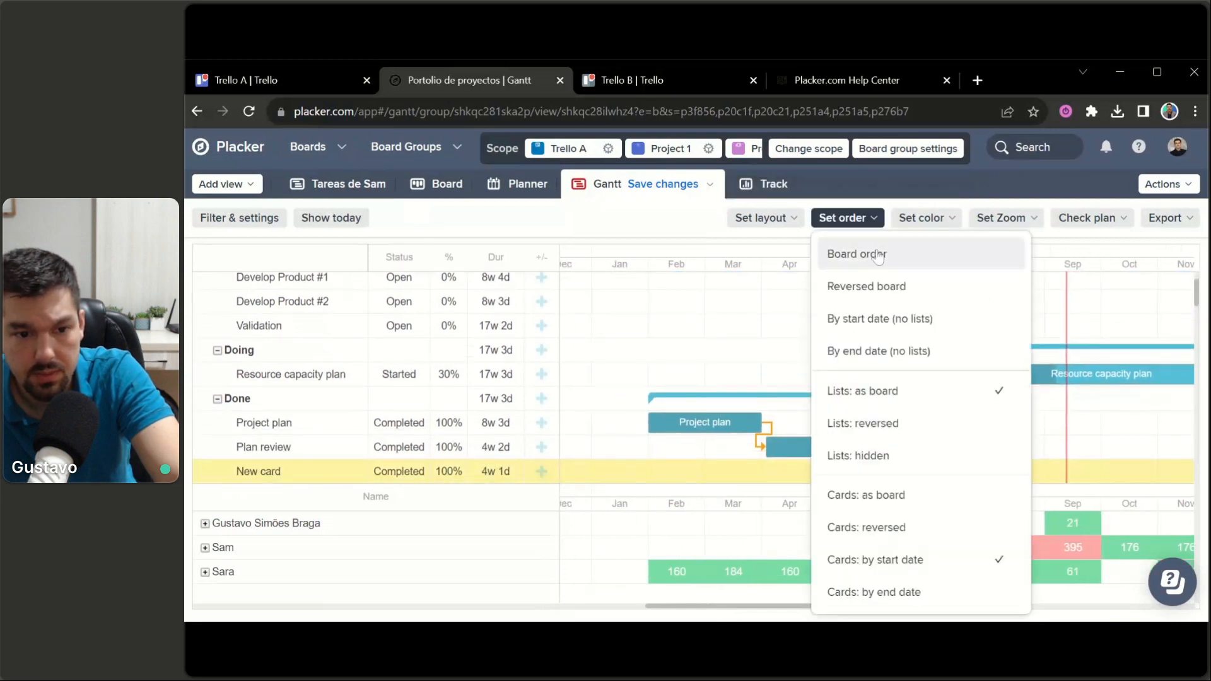
left_click(871, 429)
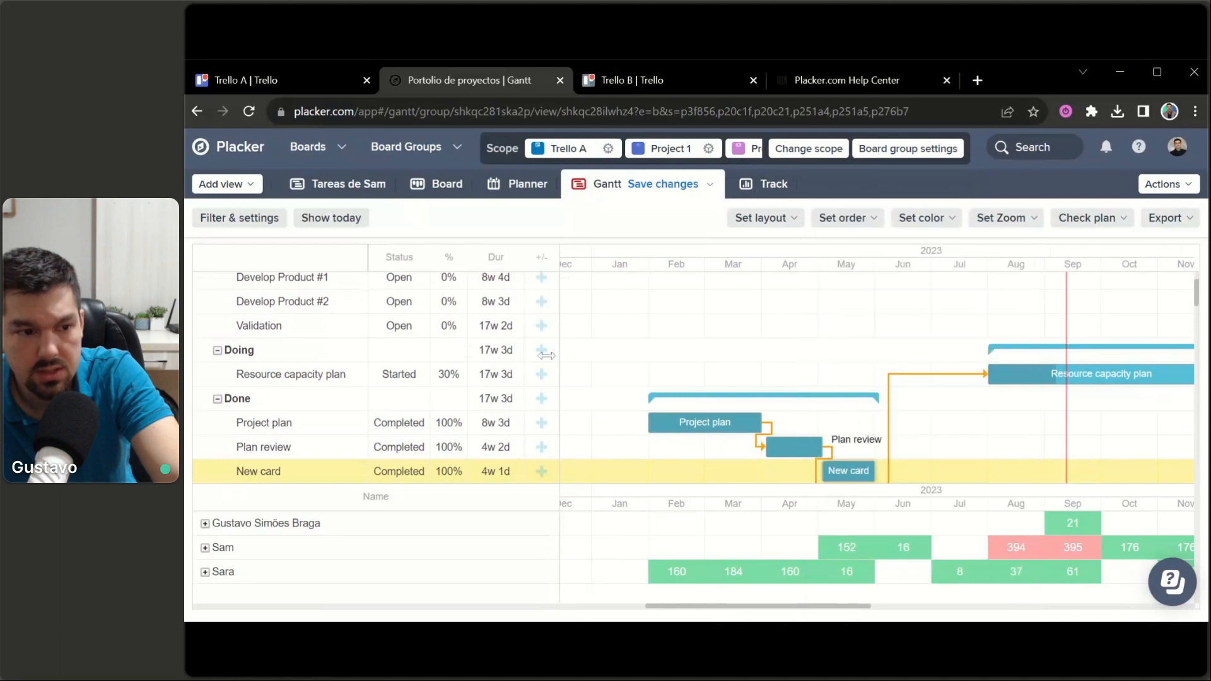
scroll(873, 370, "up", 3)
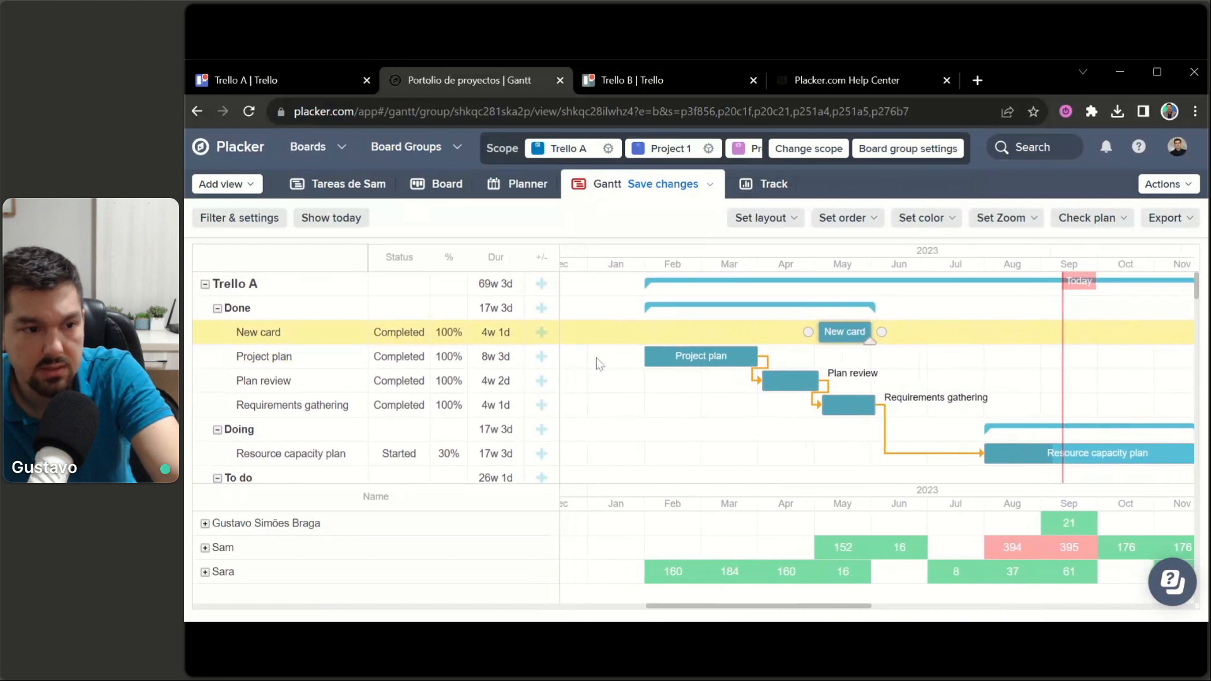
scroll(738, 385, "down", 1)
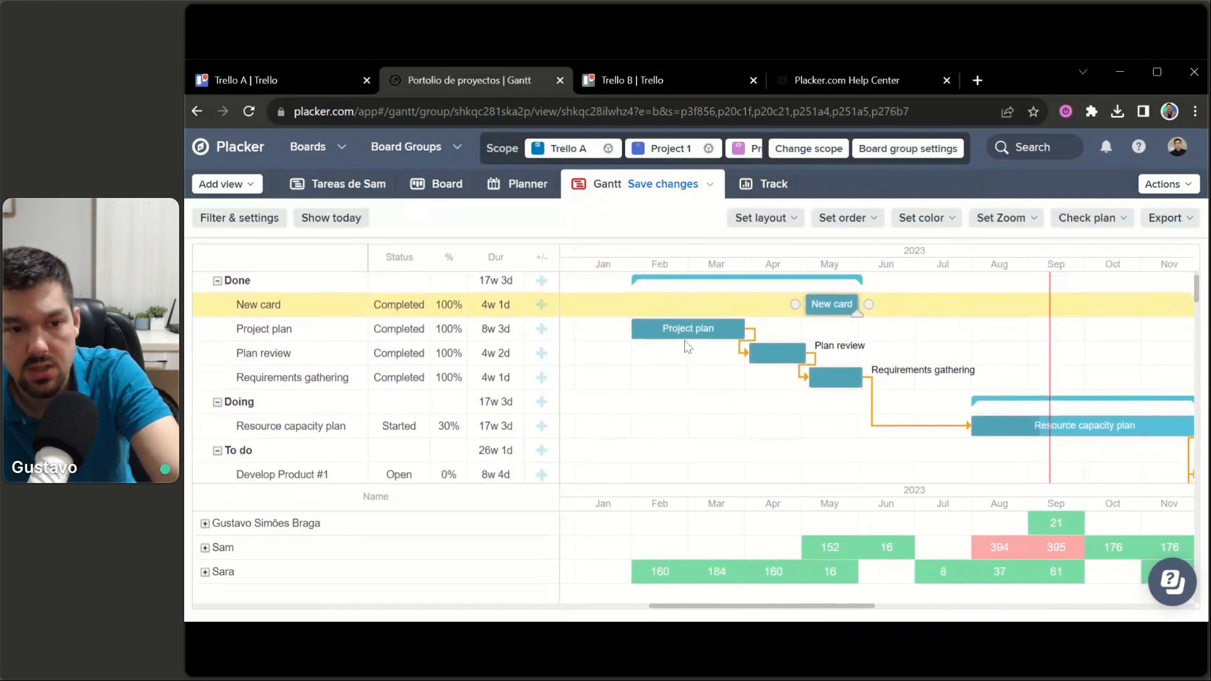
scroll(707, 385, "down", 2)
scroll(699, 378, "down", 1)
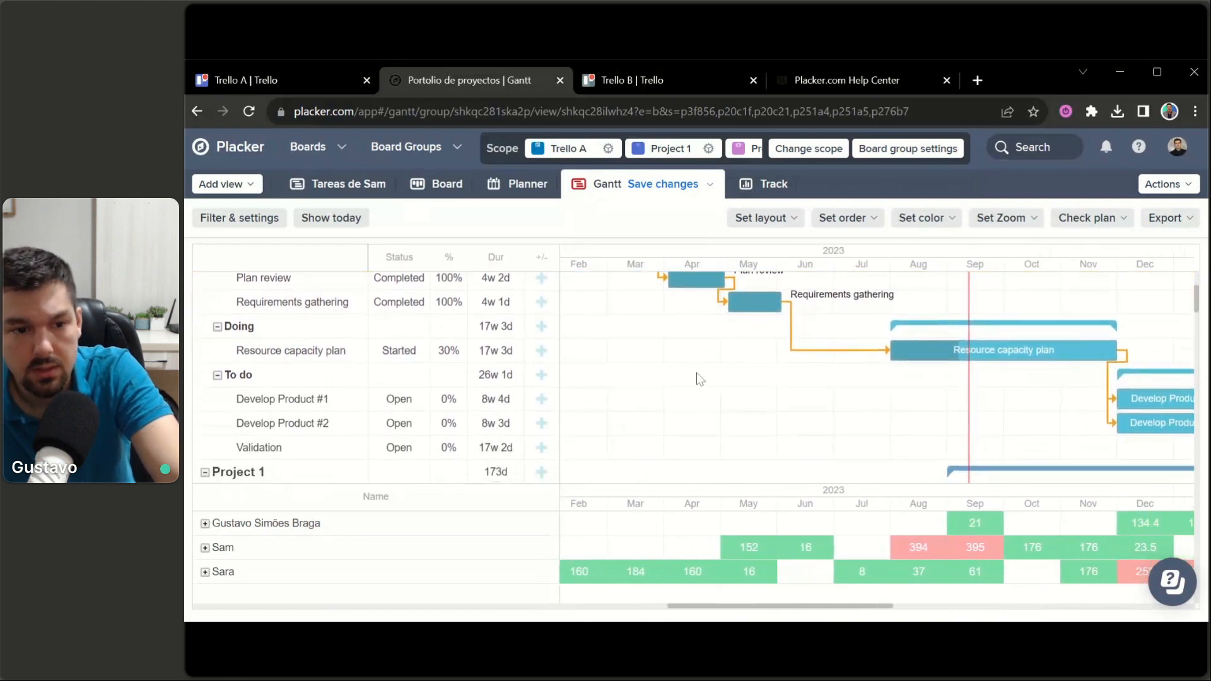
scroll(699, 379, "down", 3)
scroll(773, 397, "up", 1)
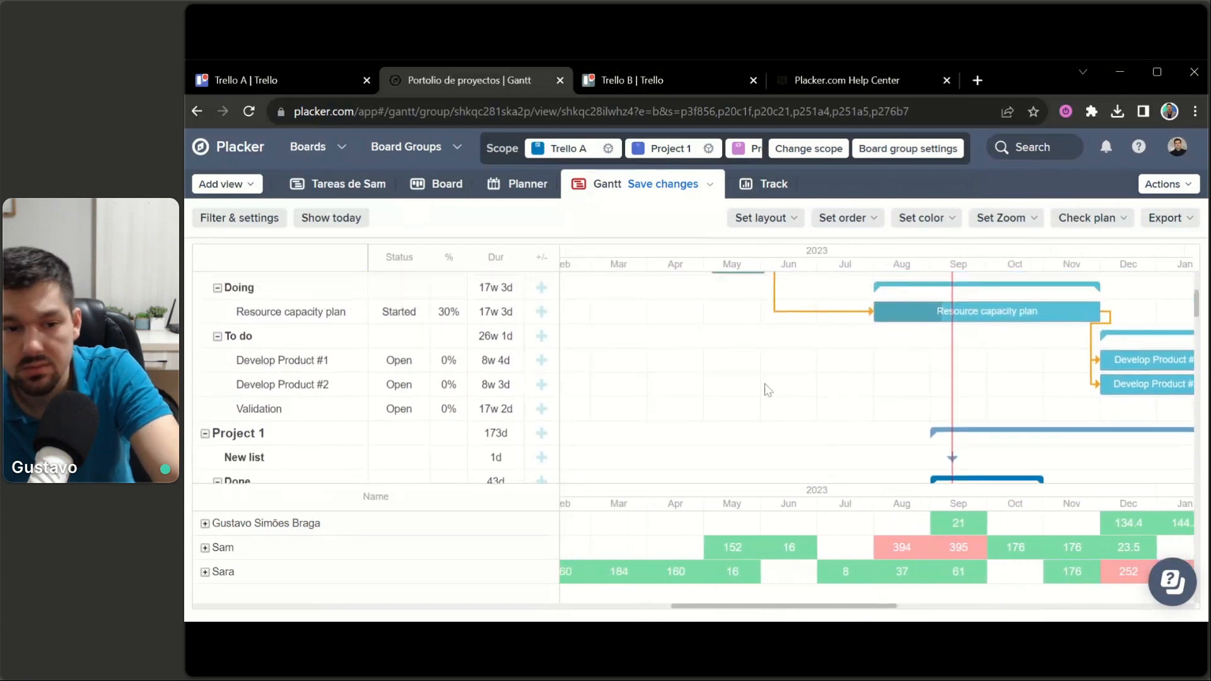
scroll(768, 390, "up", 4)
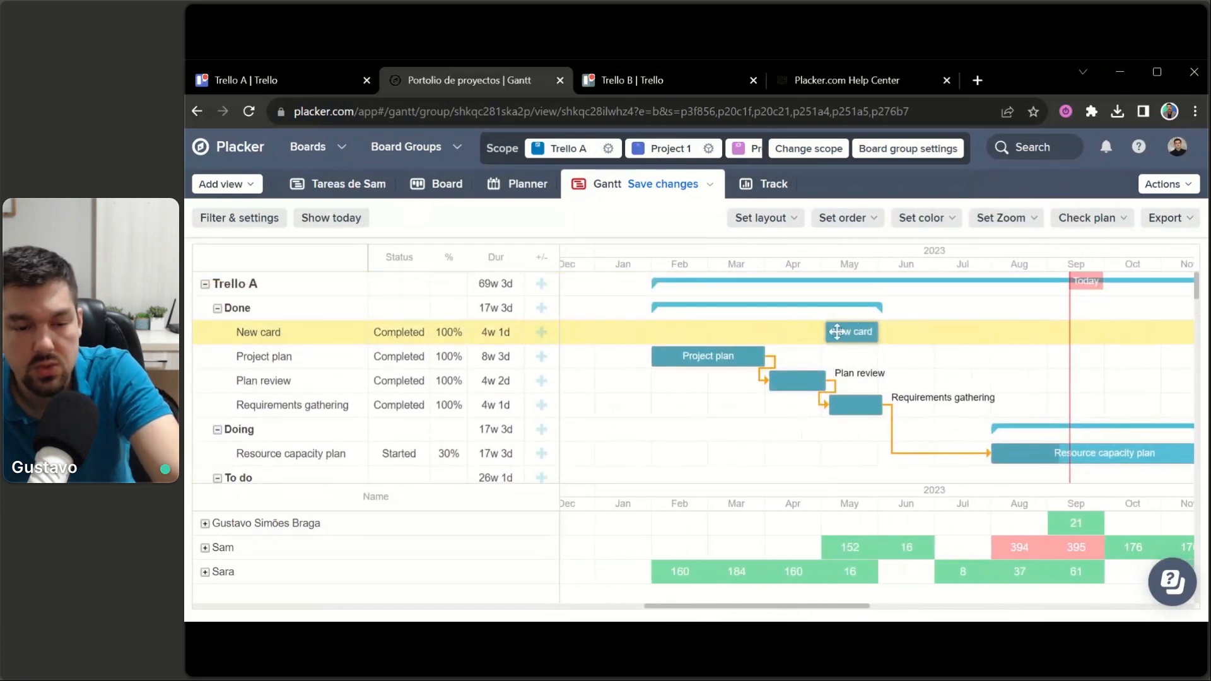
Remove the card named New card from Trello A's Done list.
left_click(852, 332)
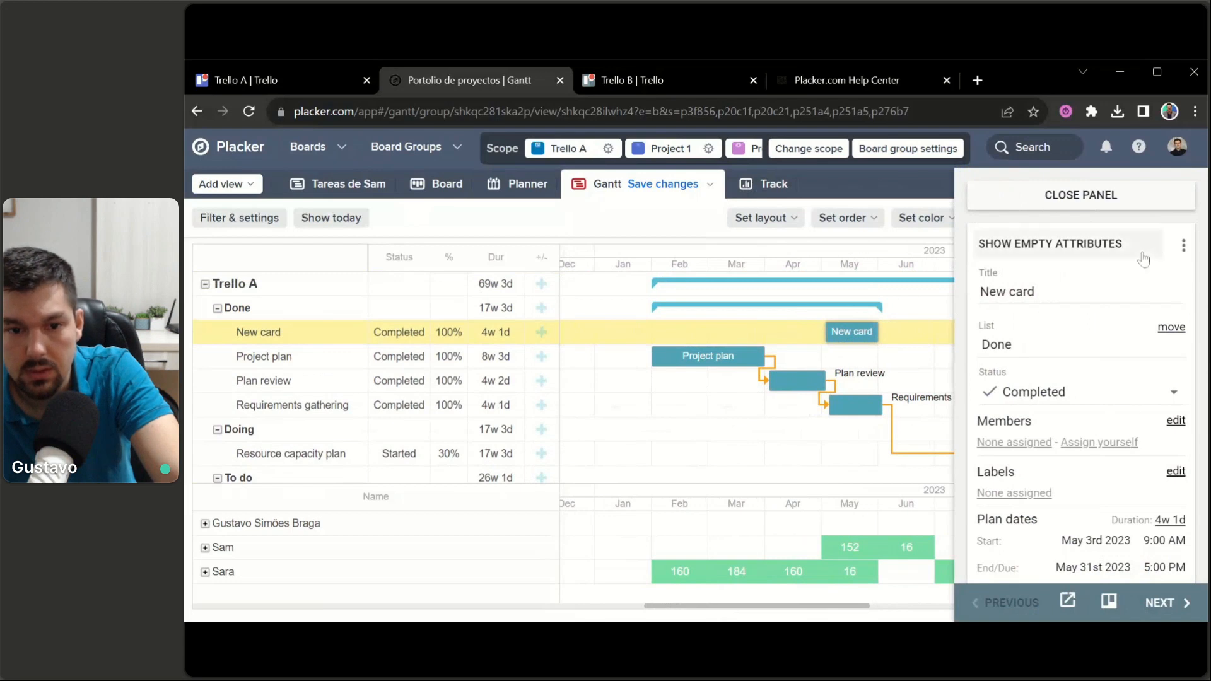
left_click(1183, 245)
left_click(953, 314)
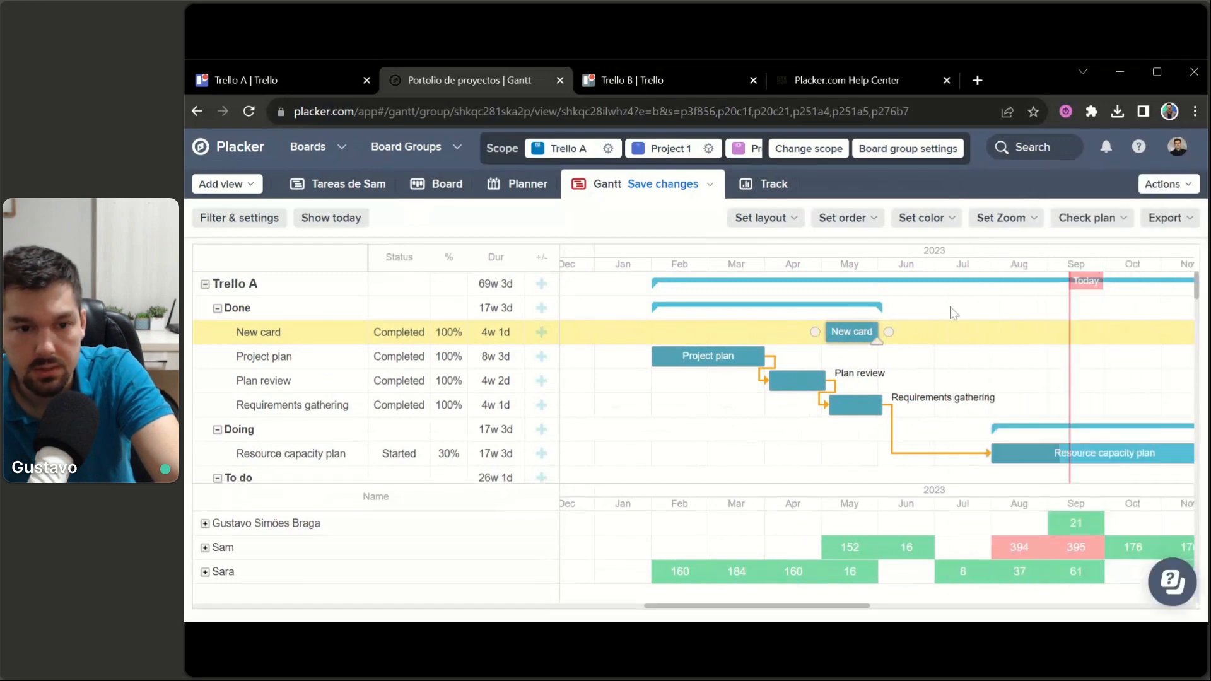
scroll(670, 429, "down", 2)
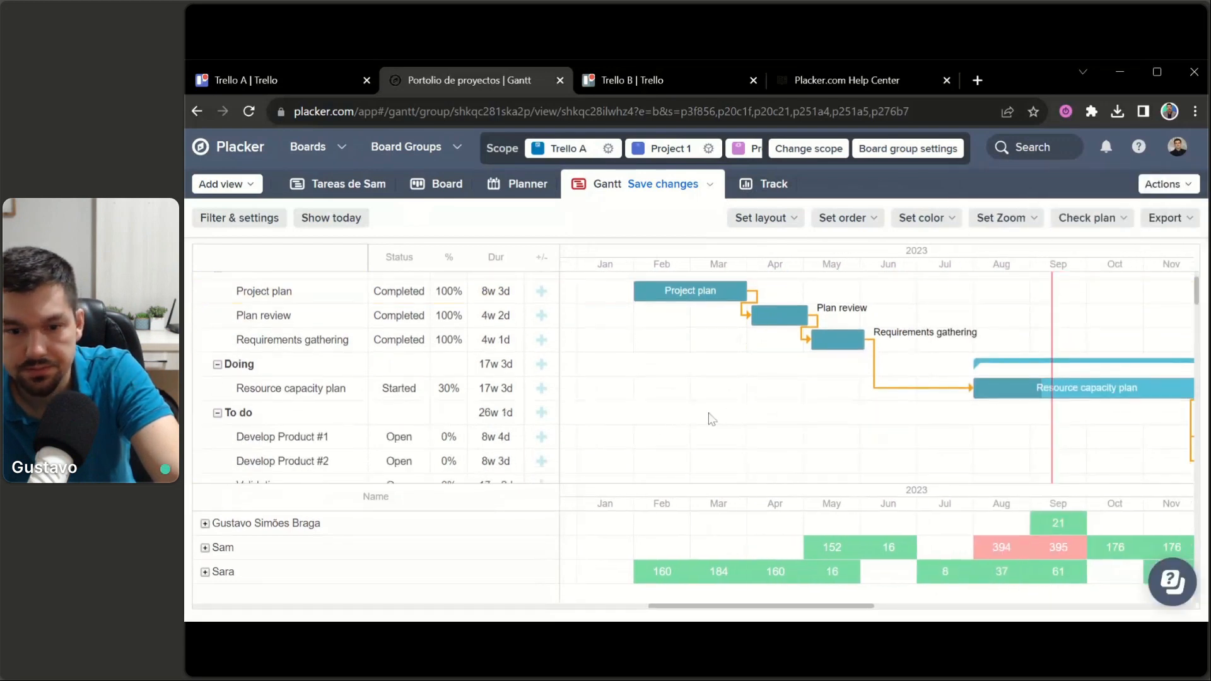
scroll(711, 419, "up", 2)
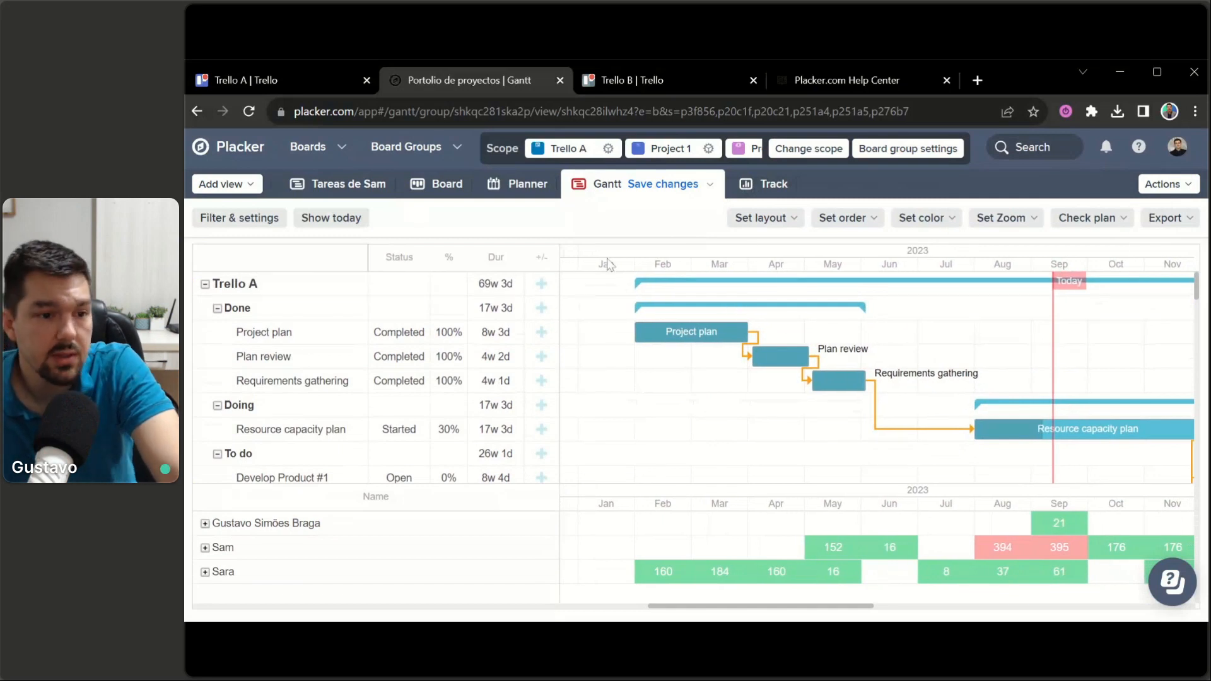
Color the Gantt cards by their first label.
left_click(936, 226)
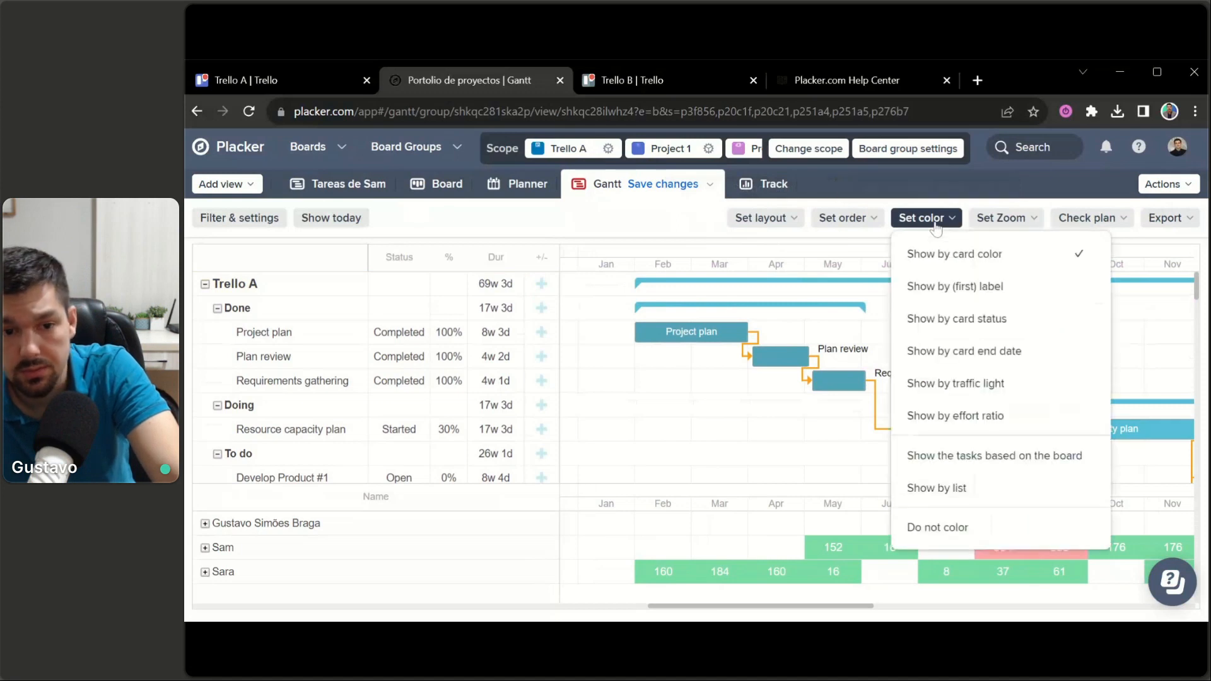
left_click(968, 290)
scroll(633, 351, "down", 2)
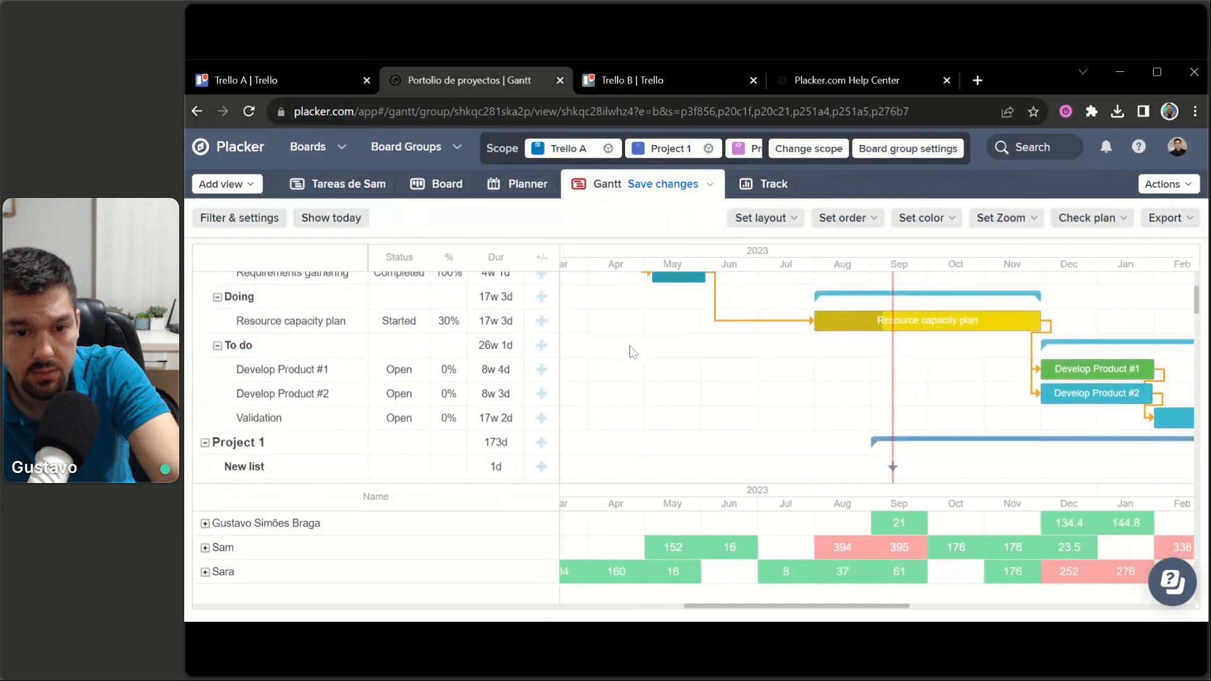
Check the labels assigned to the Resource capacity plan and Develop Product #1 cards against their bar colors.
left_click(291, 353)
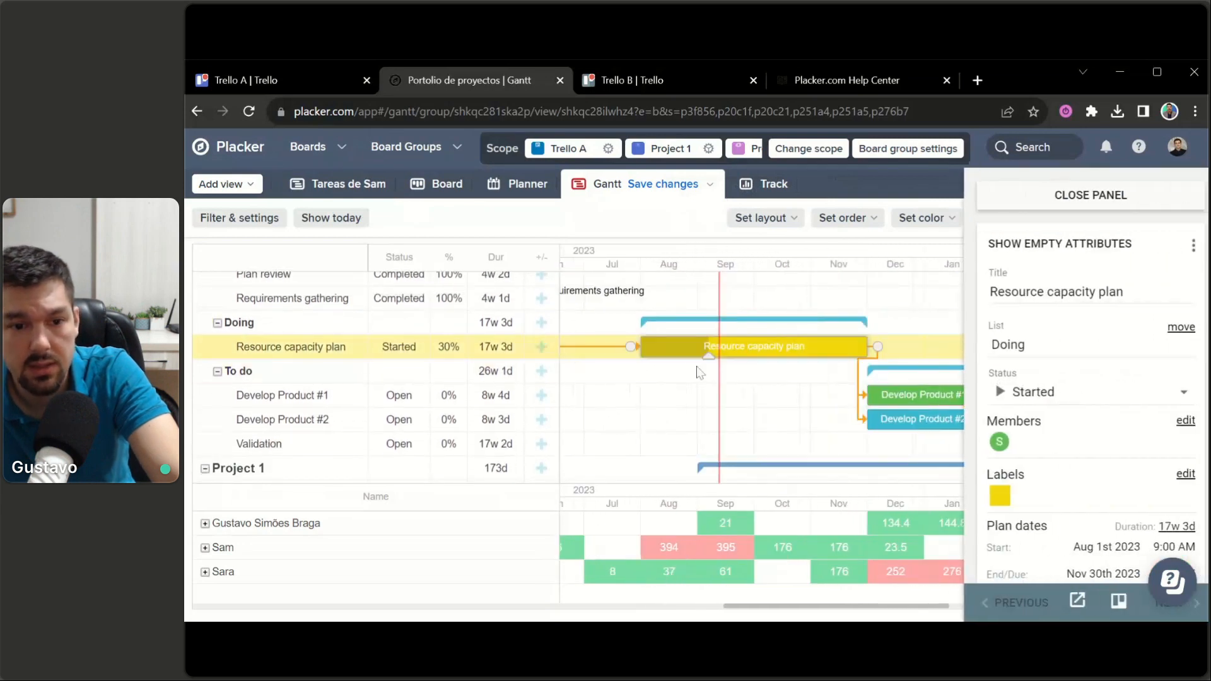
left_click(1032, 198)
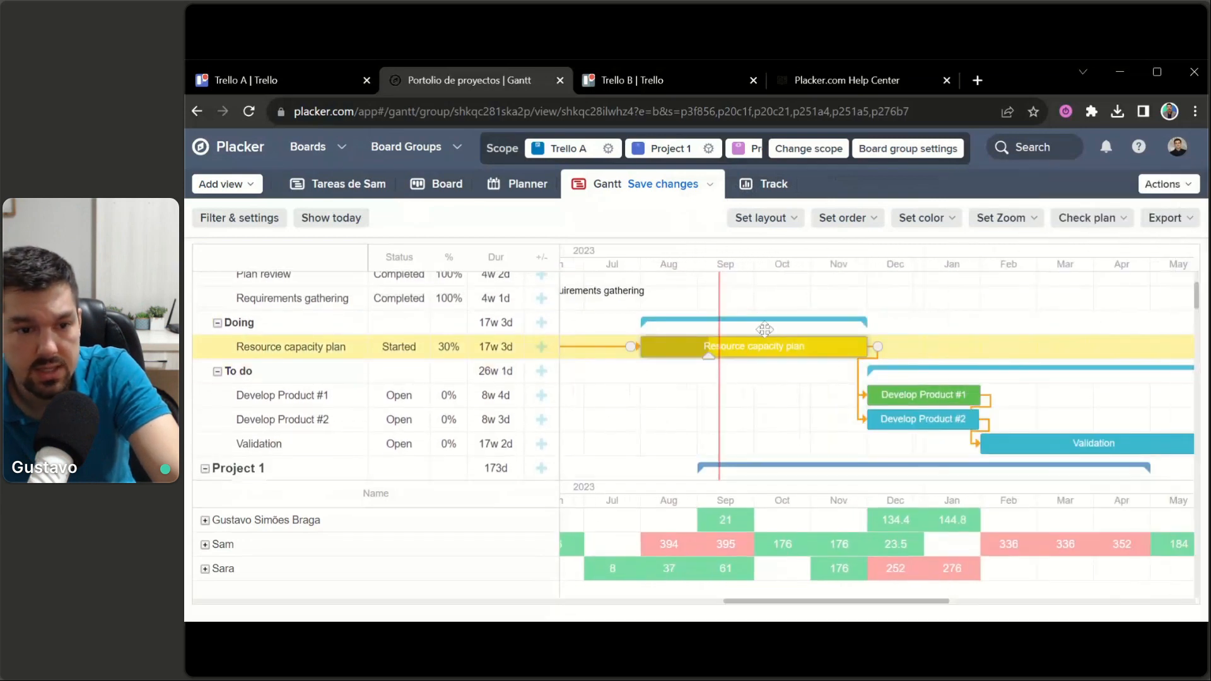
left_click(889, 394)
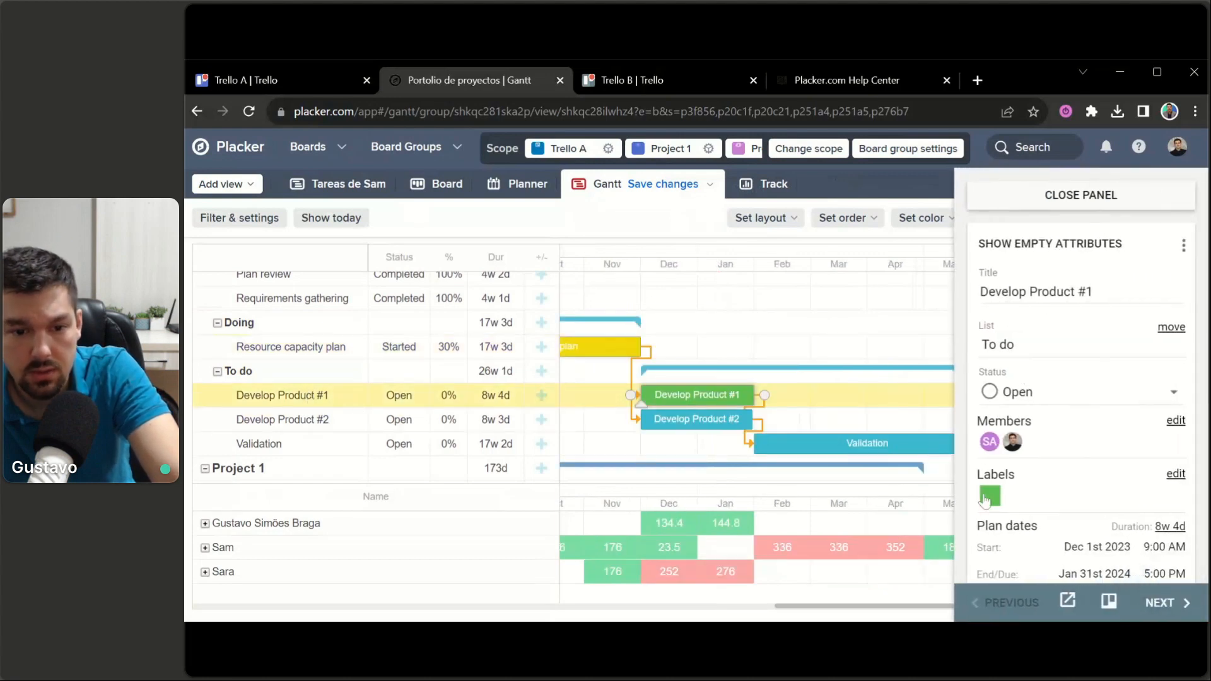
left_click(988, 497)
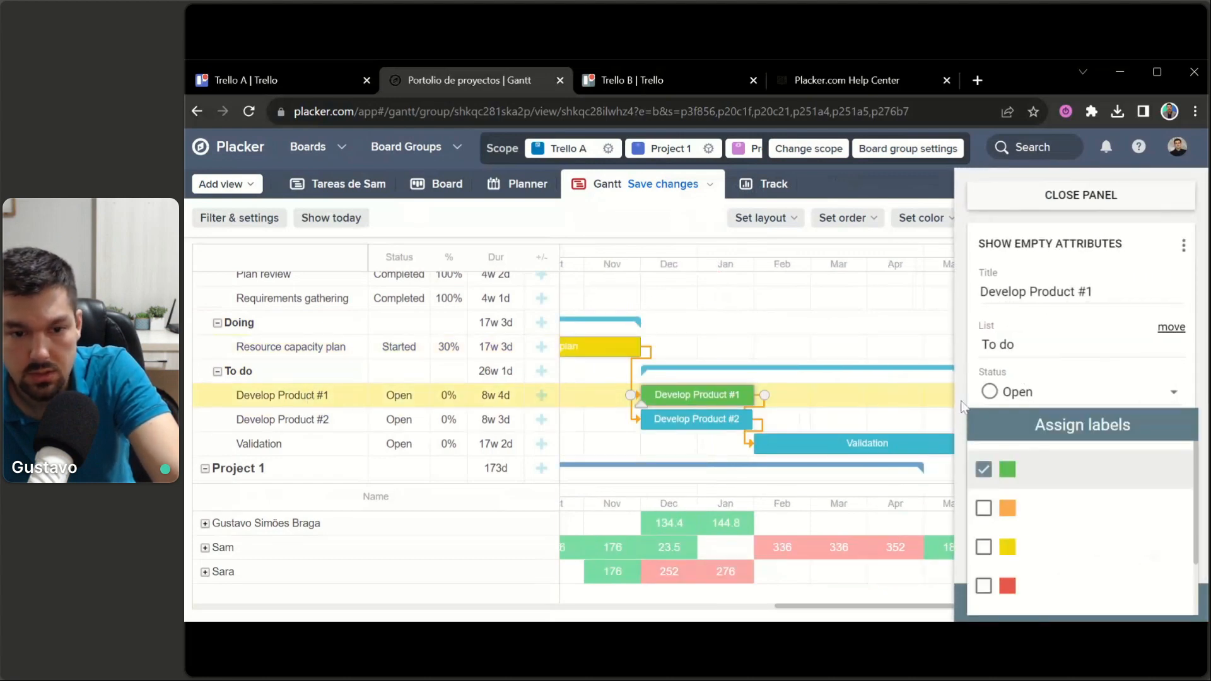
left_click(873, 395)
left_click(835, 363)
left_click(1092, 204)
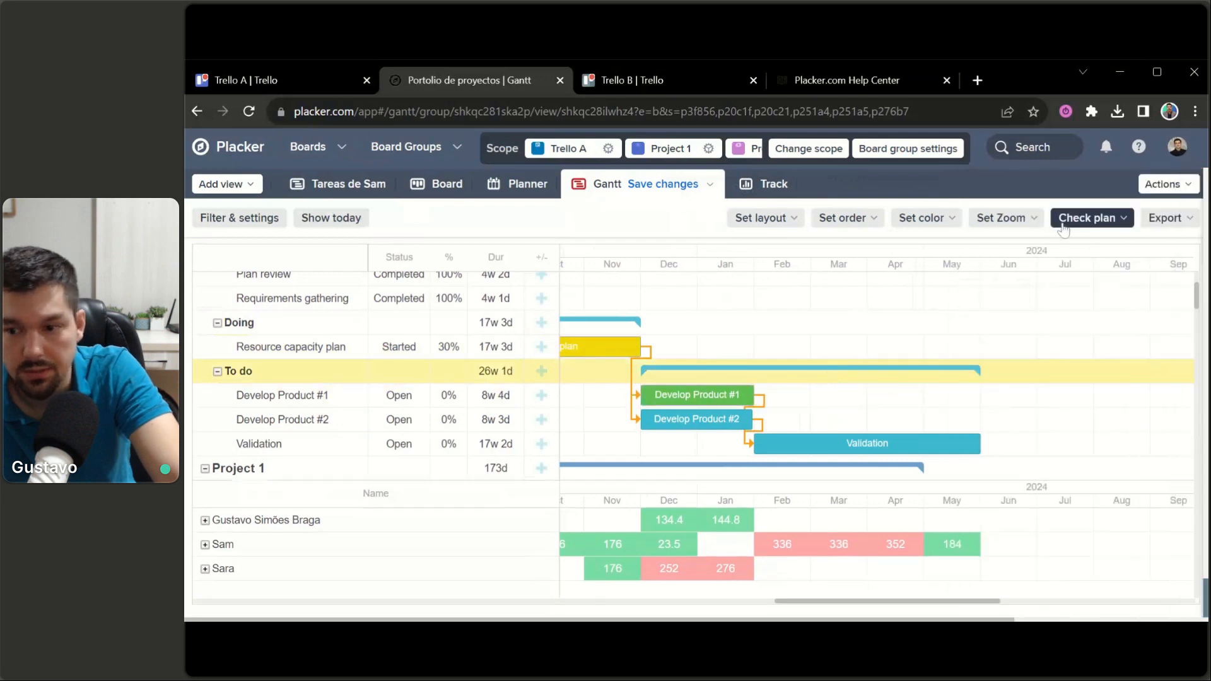
Look over Trello A's colored timeline and the available zoom levels for the Gantt chart.
left_click_drag(872, 291, 1093, 341)
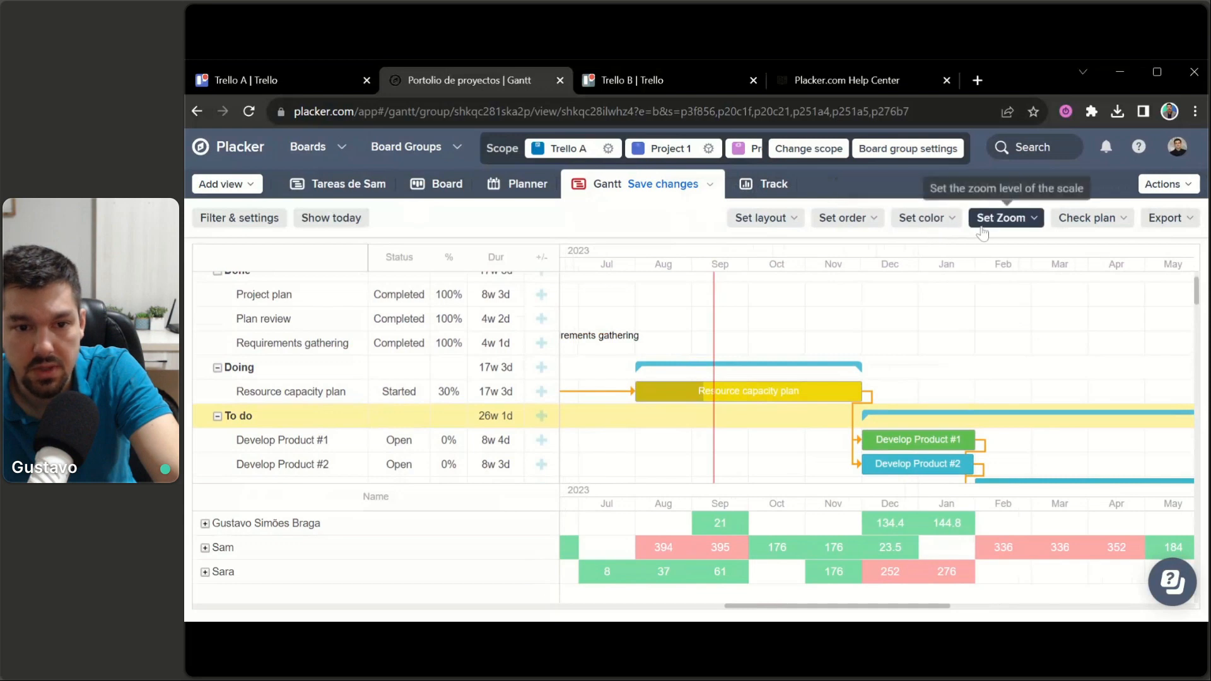
left_click_drag(933, 341, 1083, 406)
left_click_drag(867, 332, 1006, 370)
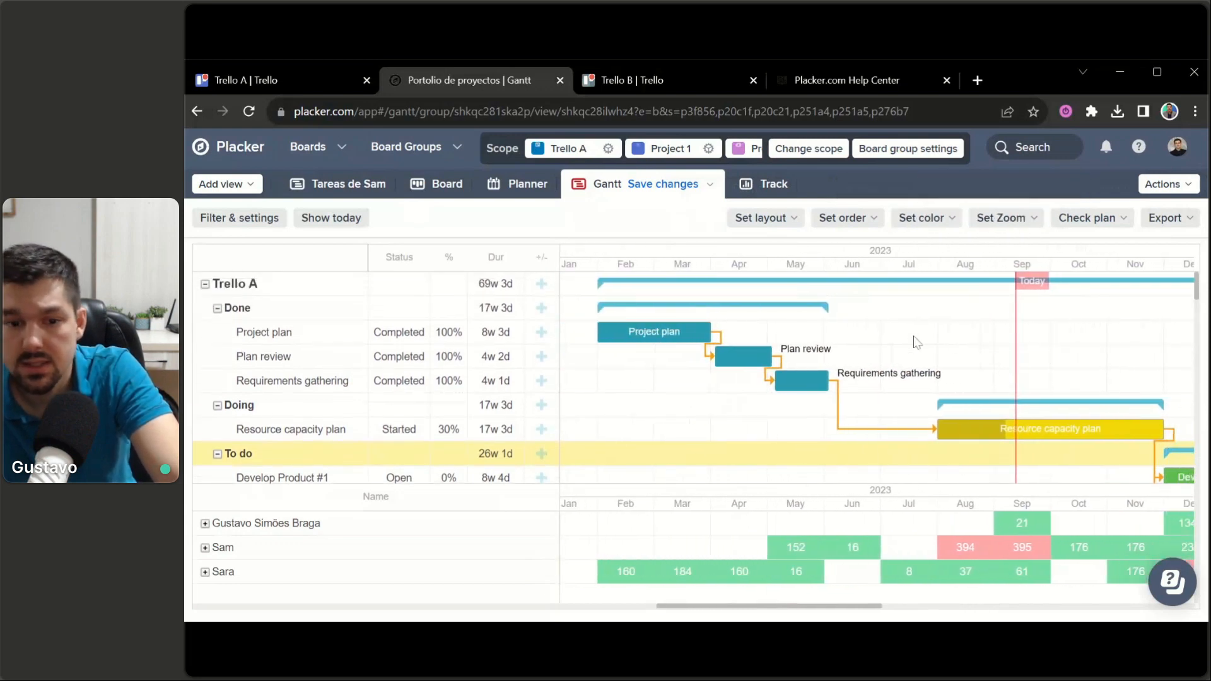
left_click(1001, 218)
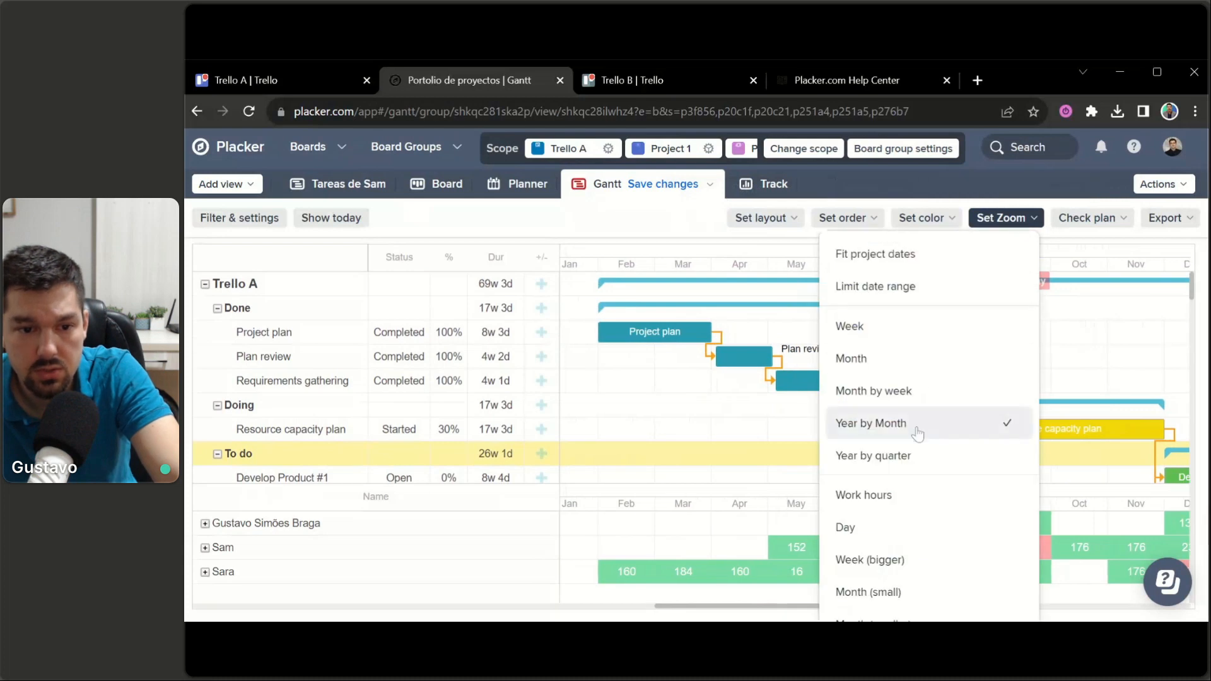
left_click(714, 419)
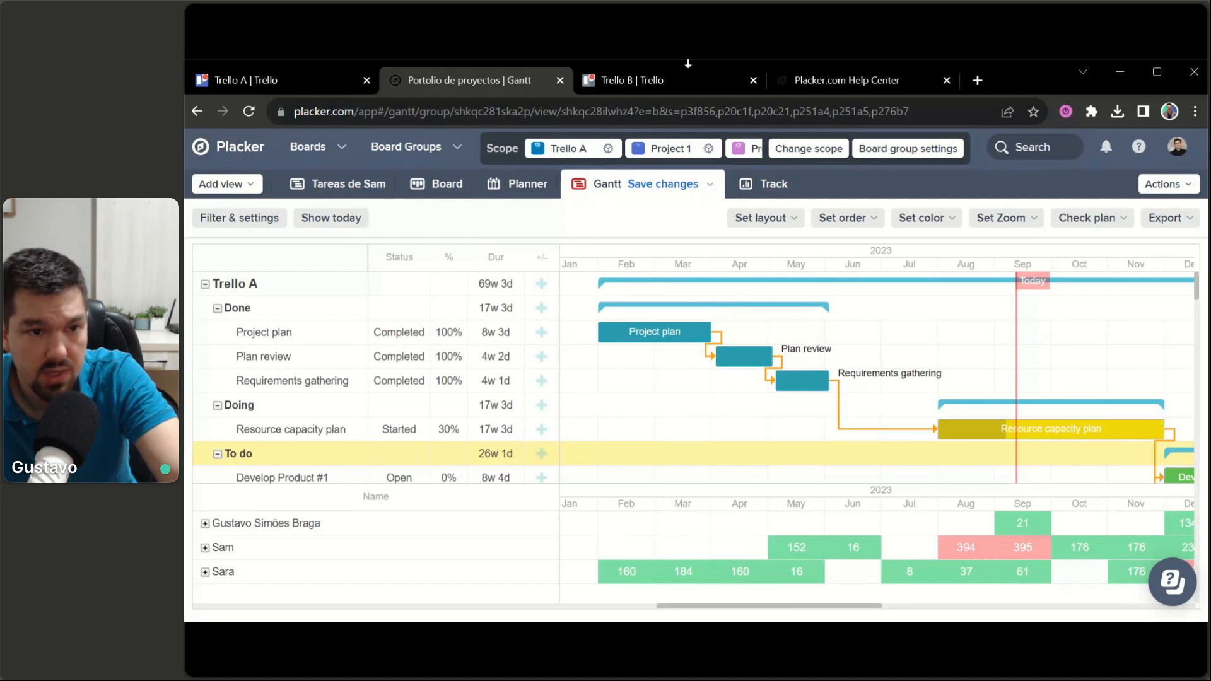
Check the Trello B board in Trello, and open Trello B from the Placker overview.
left_click(637, 80)
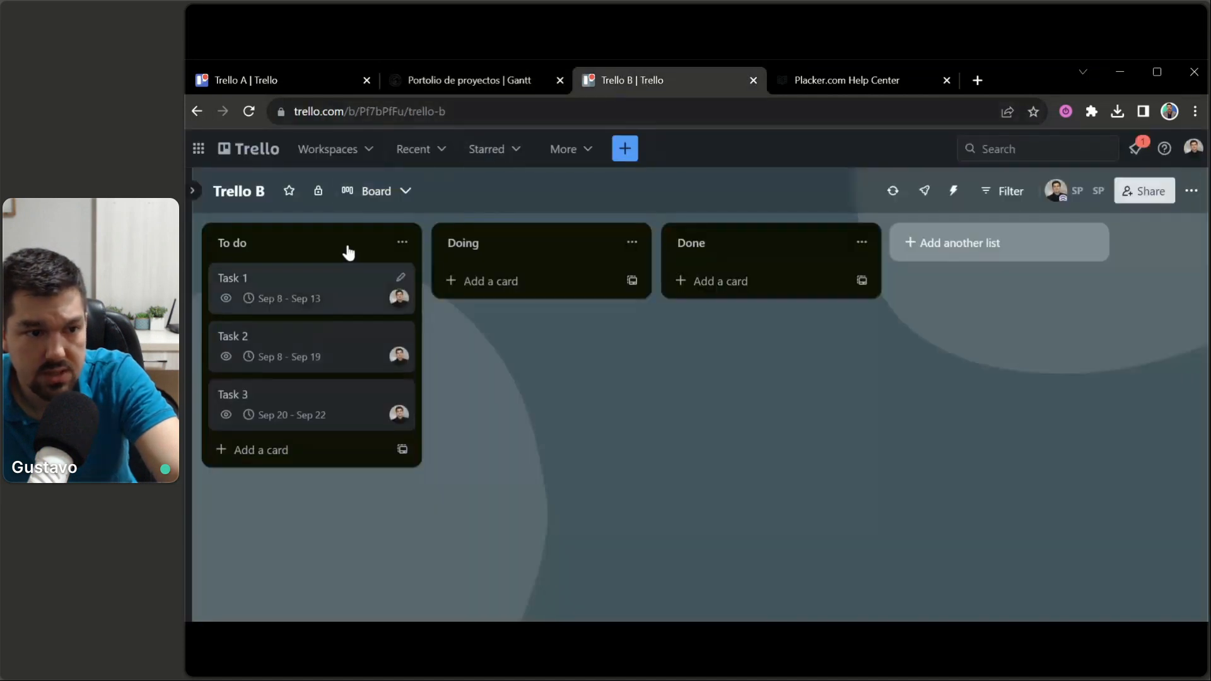
left_click(471, 79)
left_click(234, 145)
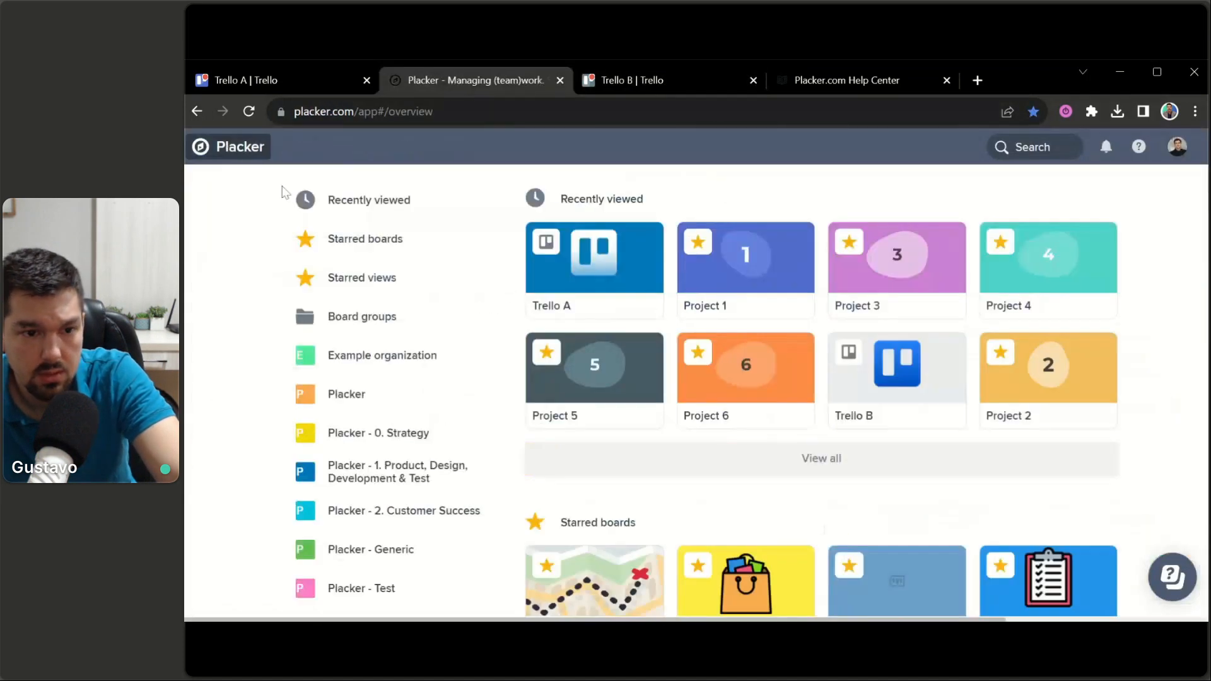
scroll(845, 369, "down", 7)
scroll(828, 372, "up", 5)
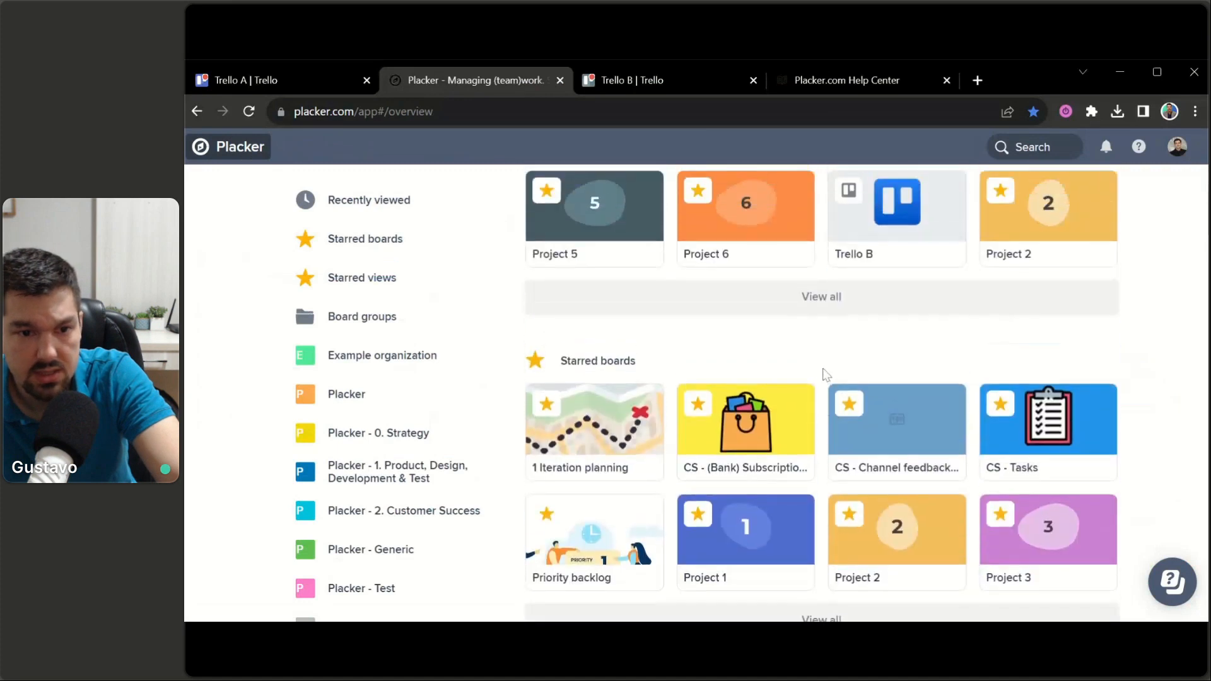
left_click(930, 398)
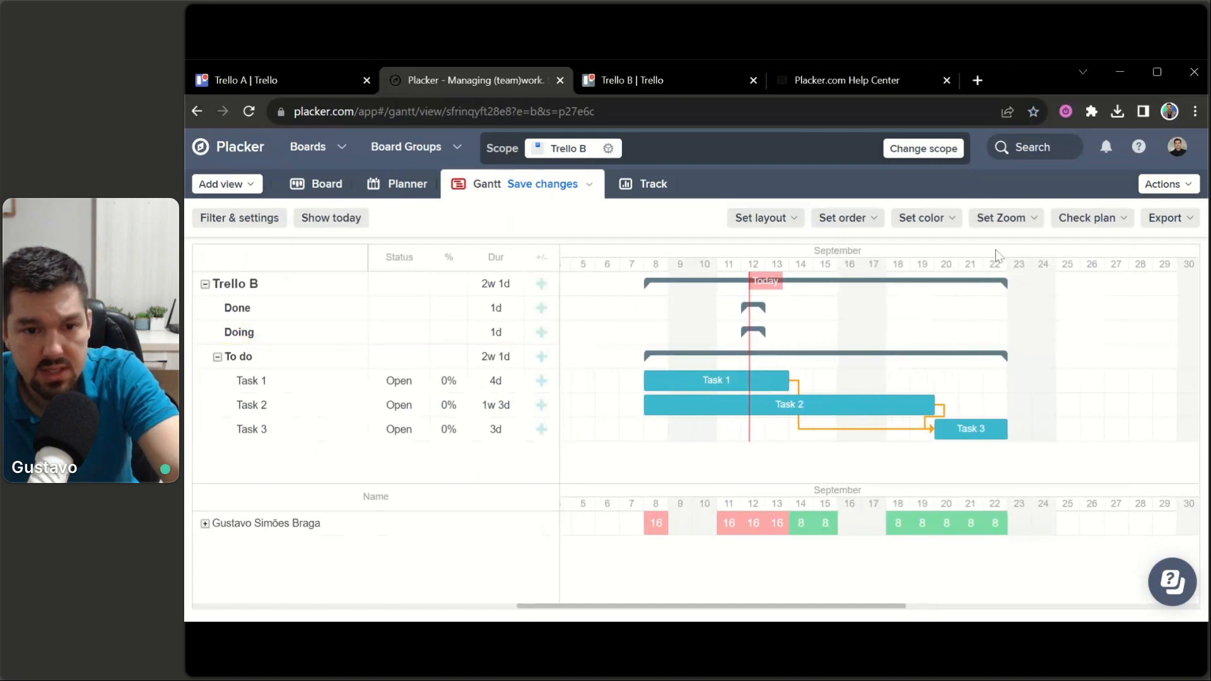
Examine the zoom level options and Trello B's daily timeline with its dependencies, weekends and member workload.
left_click(1002, 217)
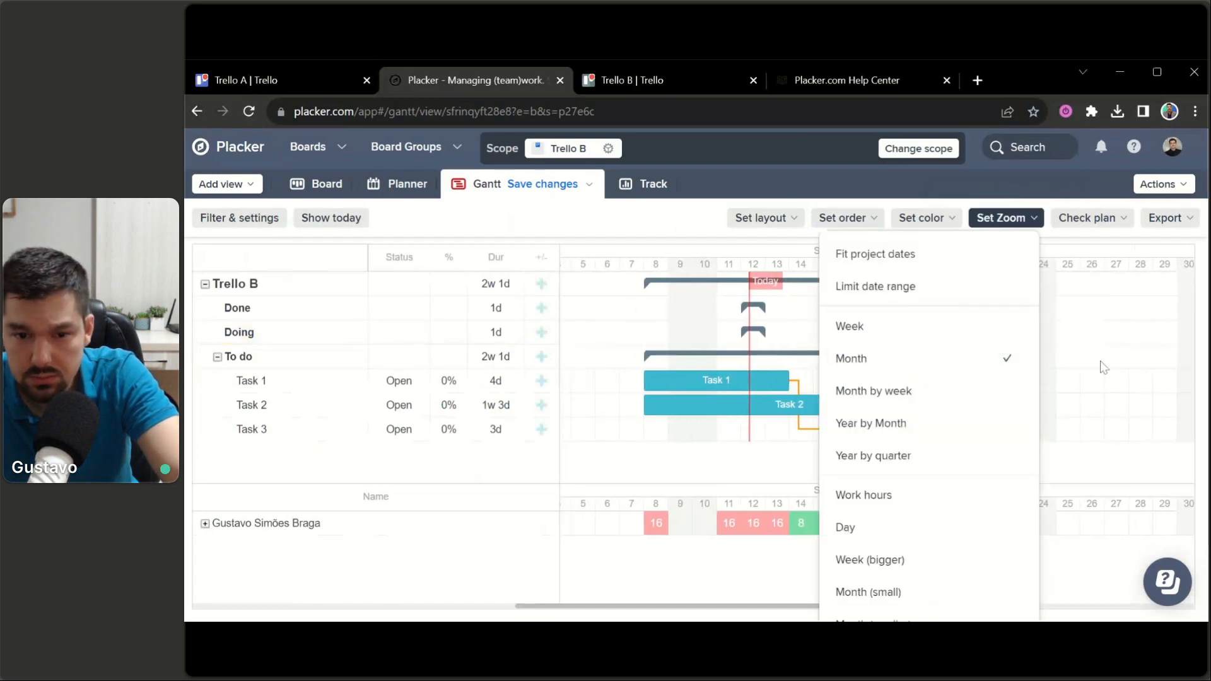
left_click(1146, 368)
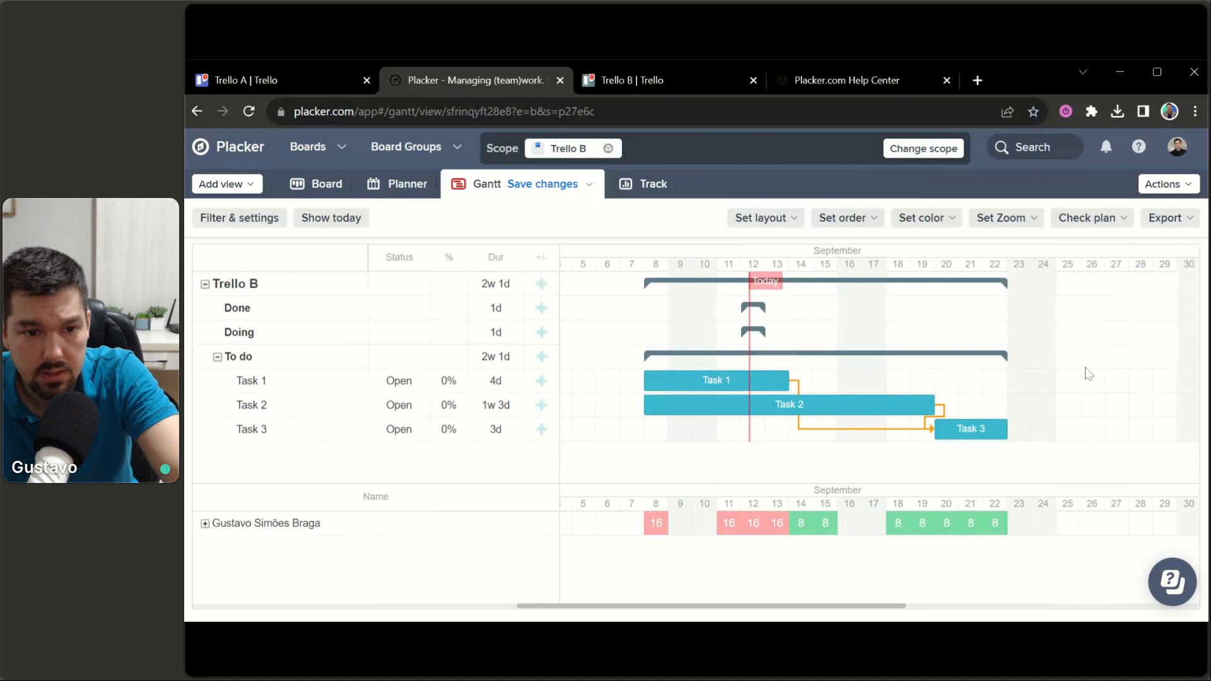
left_click_drag(1087, 370, 1067, 385)
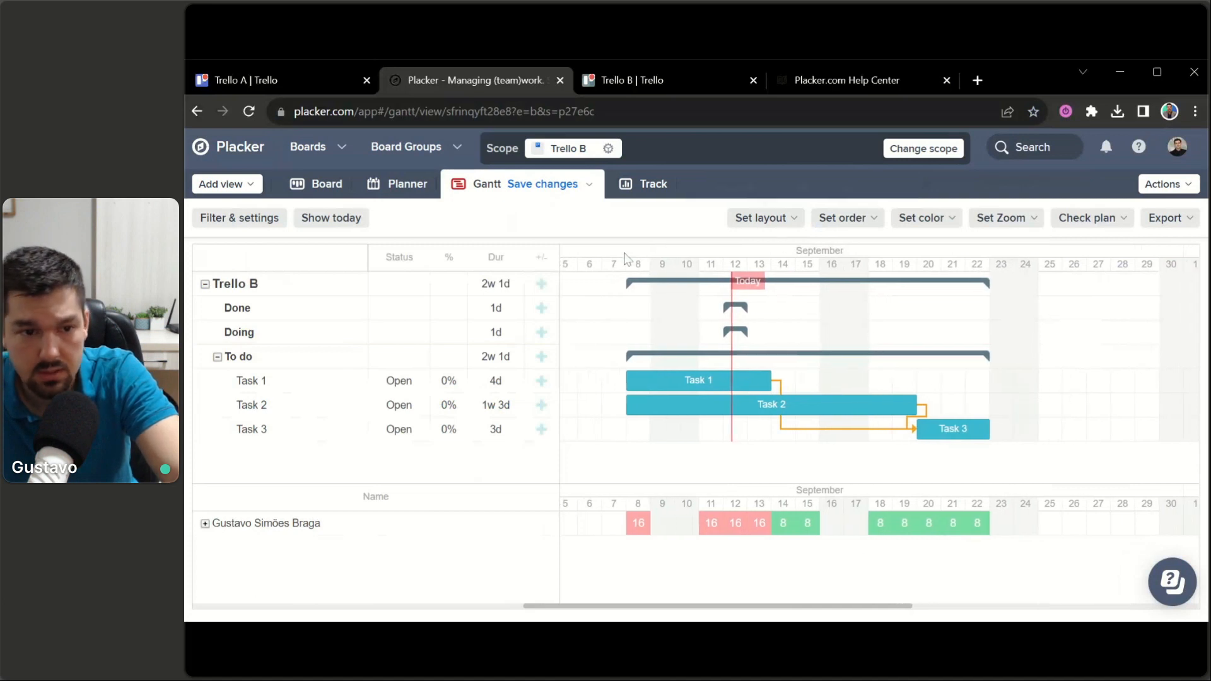
left_click_drag(851, 314, 830, 318)
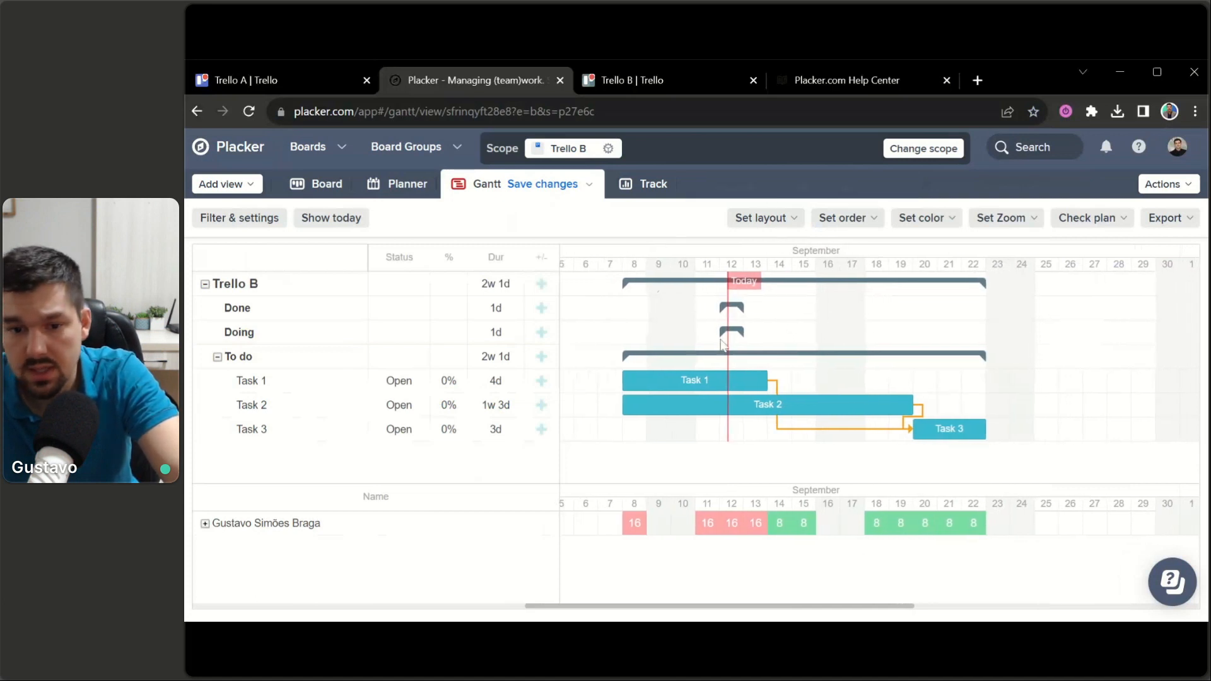
left_click_drag(596, 336, 653, 305)
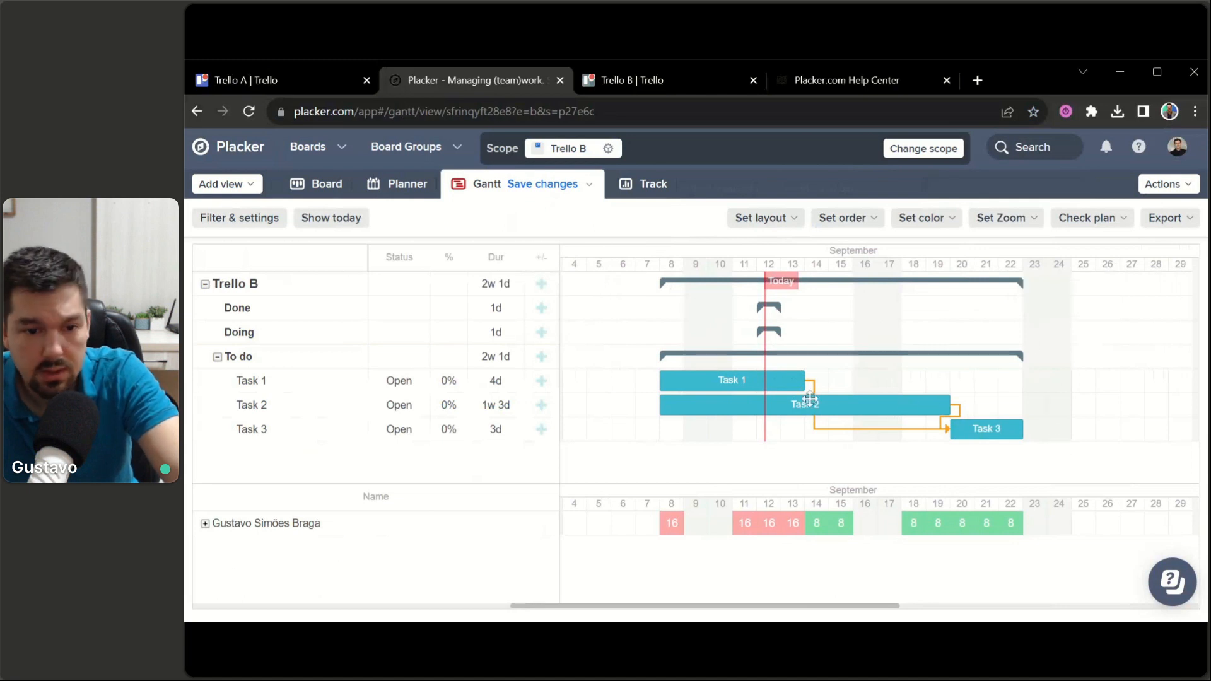
left_click_drag(1011, 389, 1014, 389)
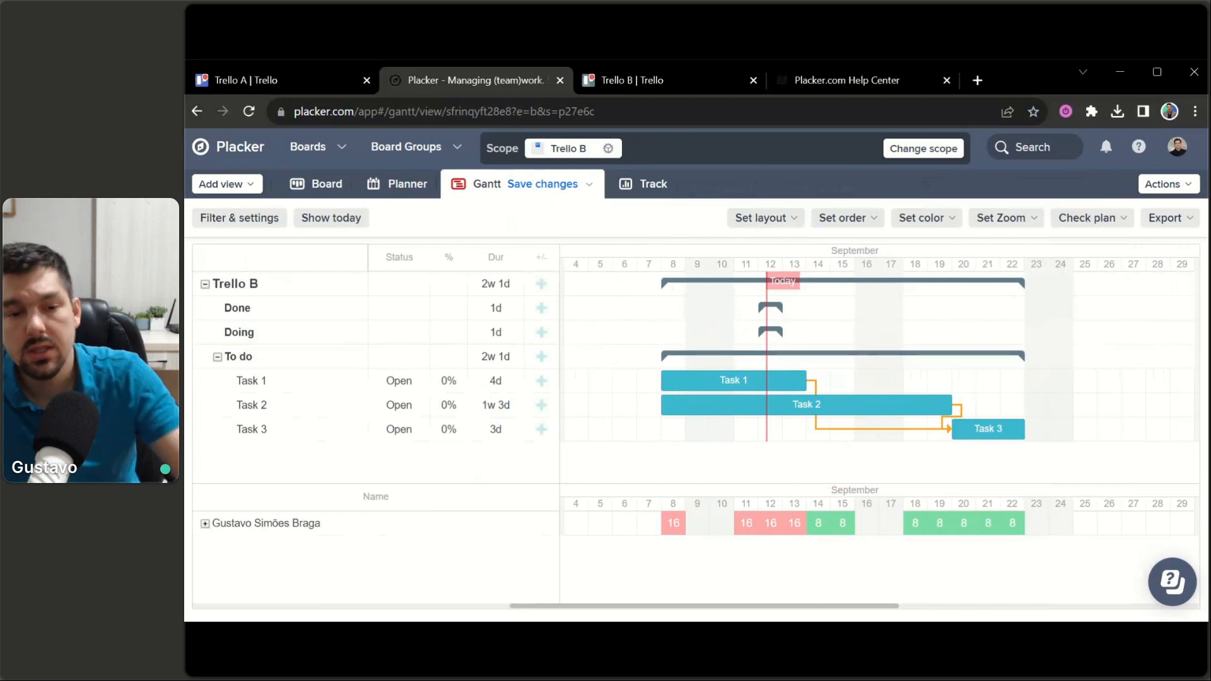
left_click(1026, 220)
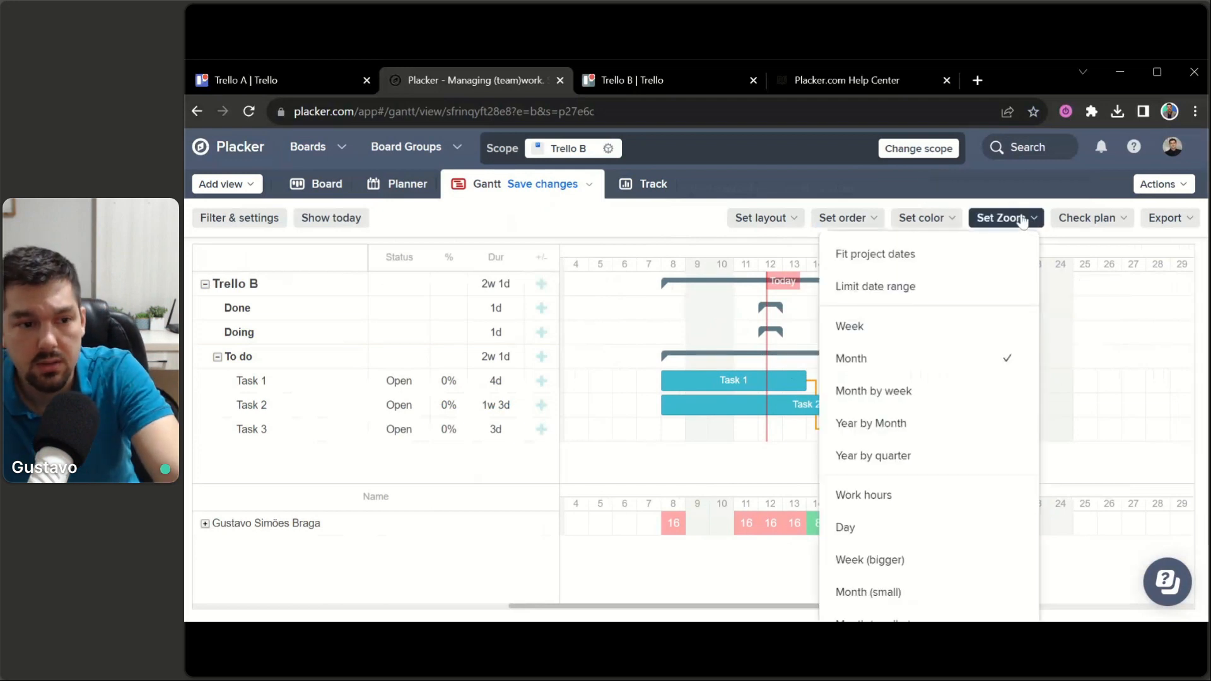
left_click(1060, 245)
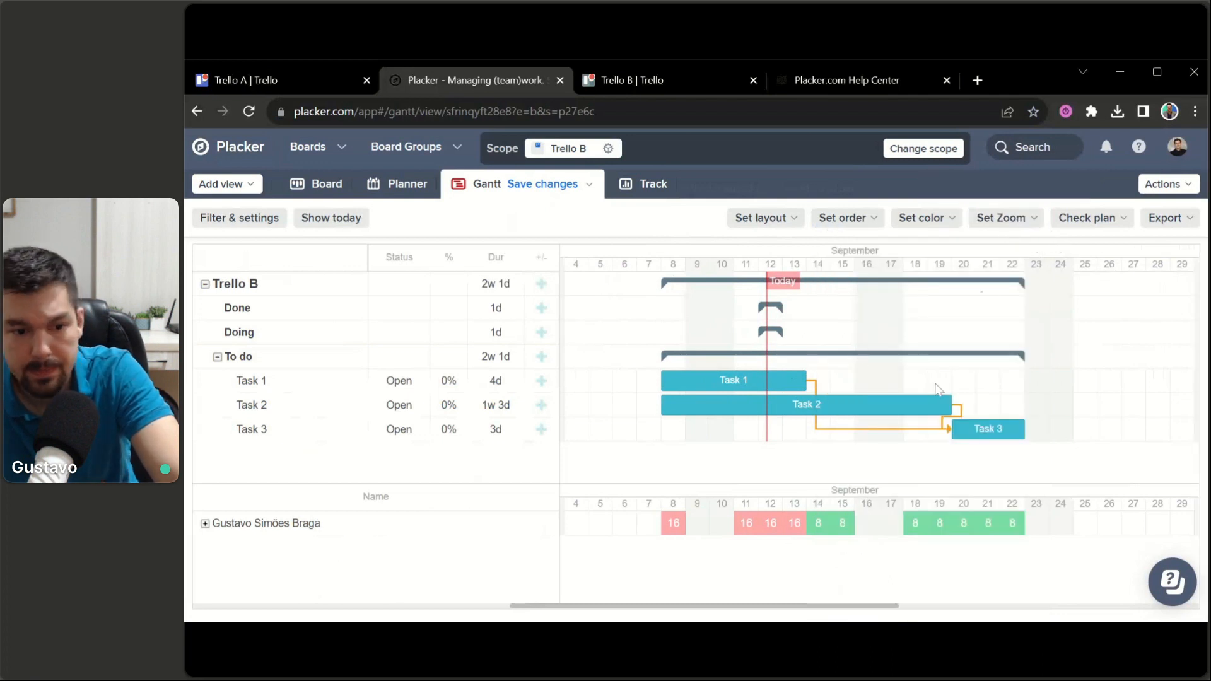
left_click_drag(628, 323, 611, 352)
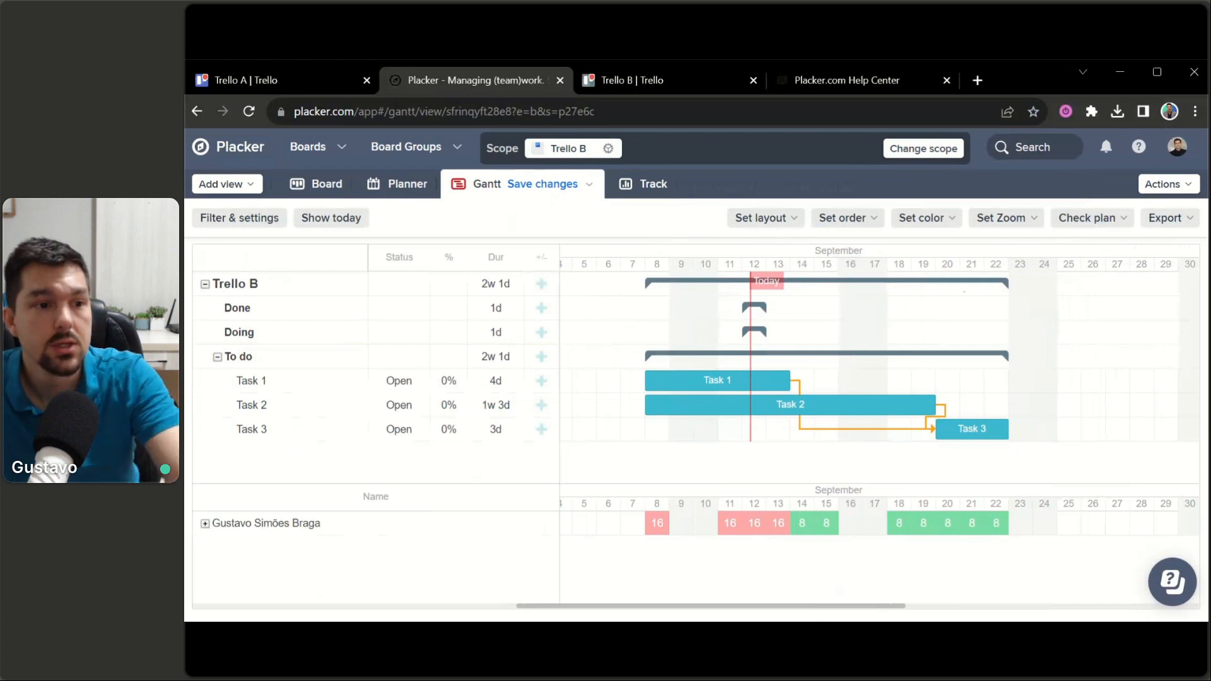
mouse_move(652, 322)
left_mouse_down()
mouse_move(670, 332)
mouse_move(659, 333)
left_mouse_up()
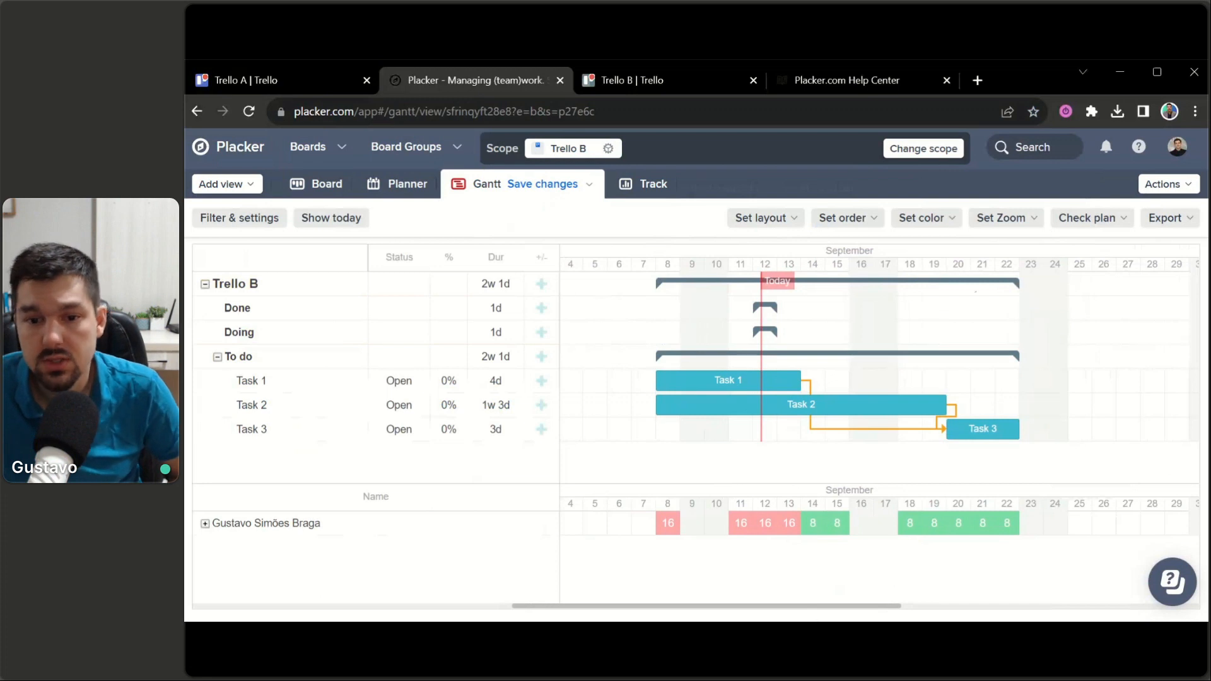
Select the web address of Trello B's Gantt view.
left_click(511, 111)
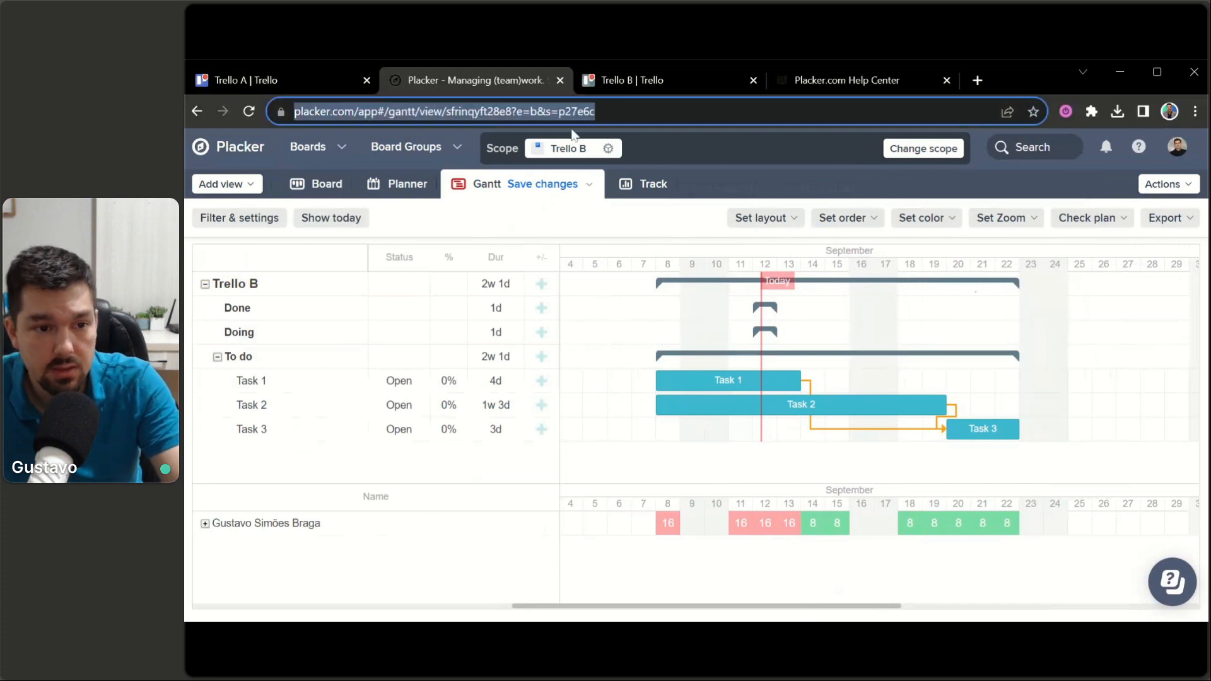
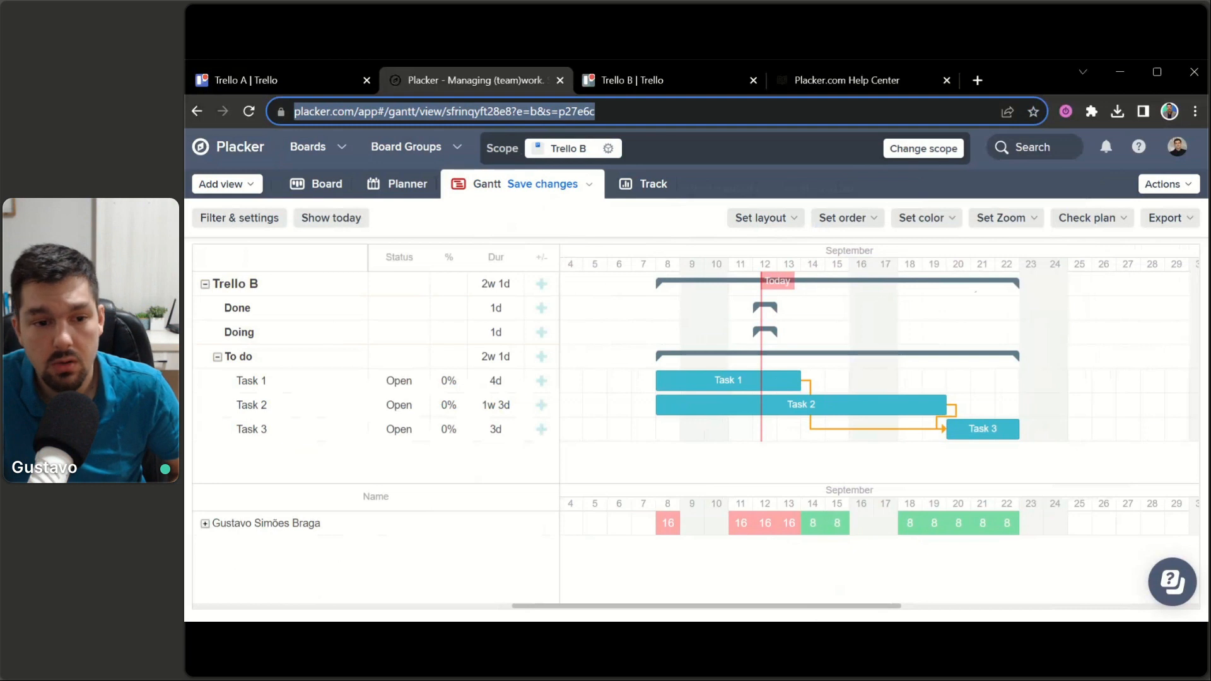
Check Task 2's card details and look over Trello B's September timeline.
left_click(798, 383)
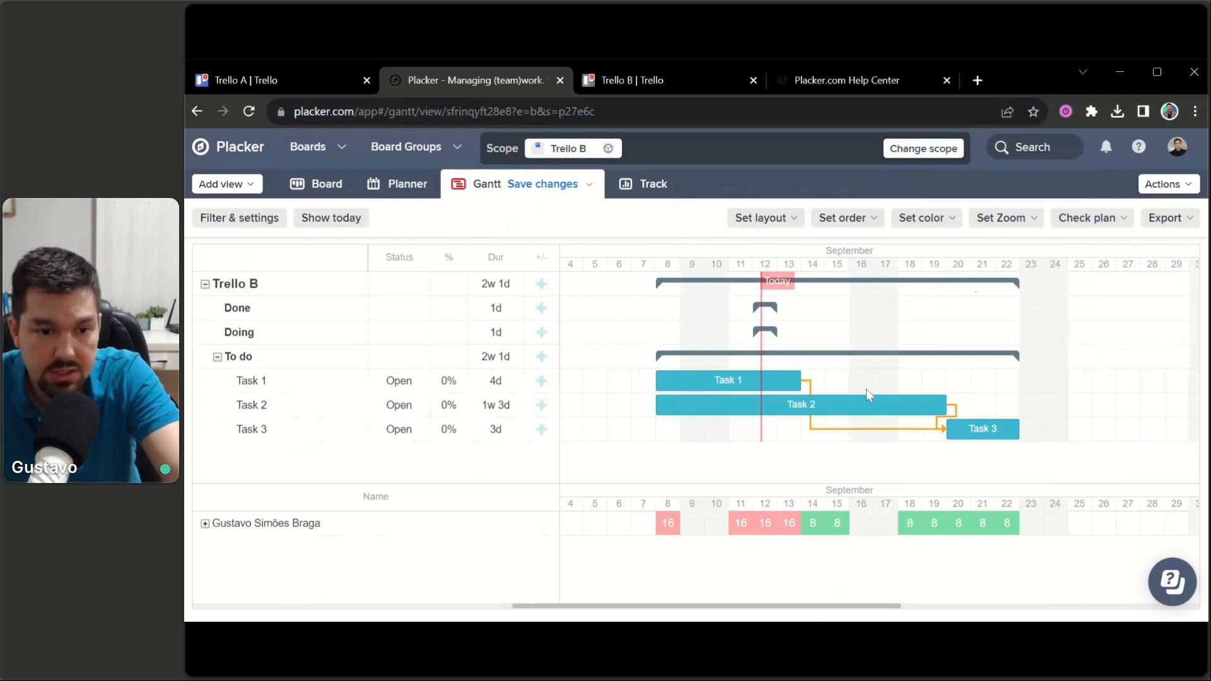
left_click(881, 405)
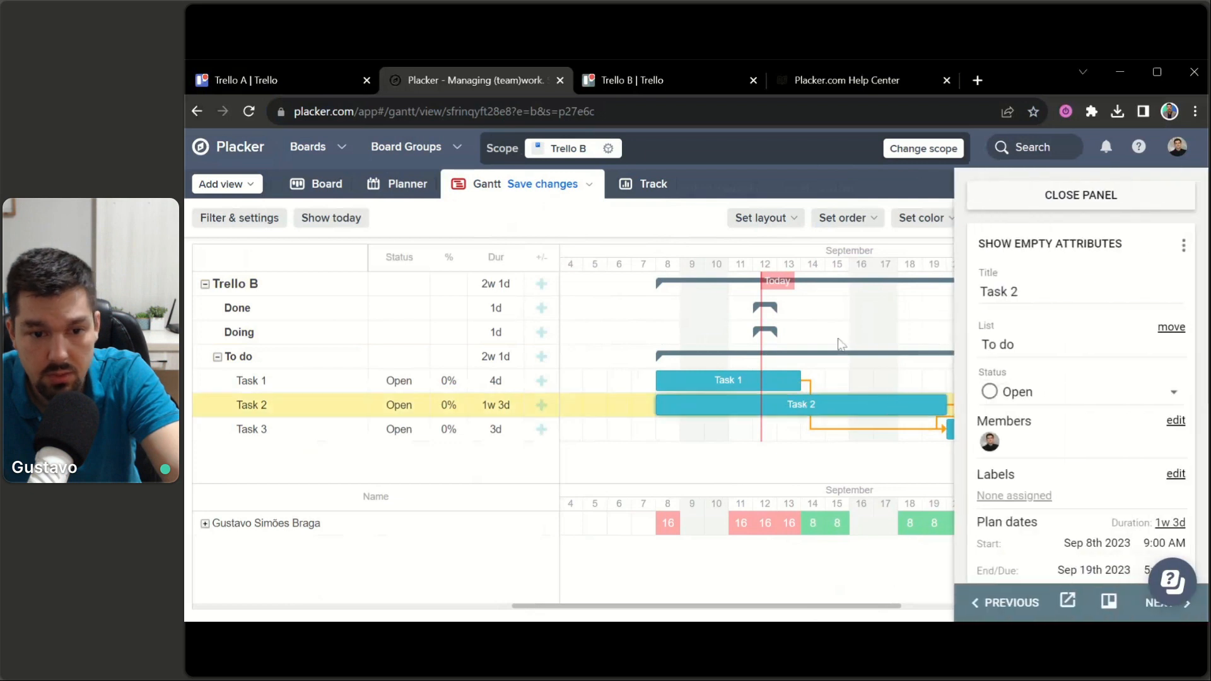
left_click(1024, 191)
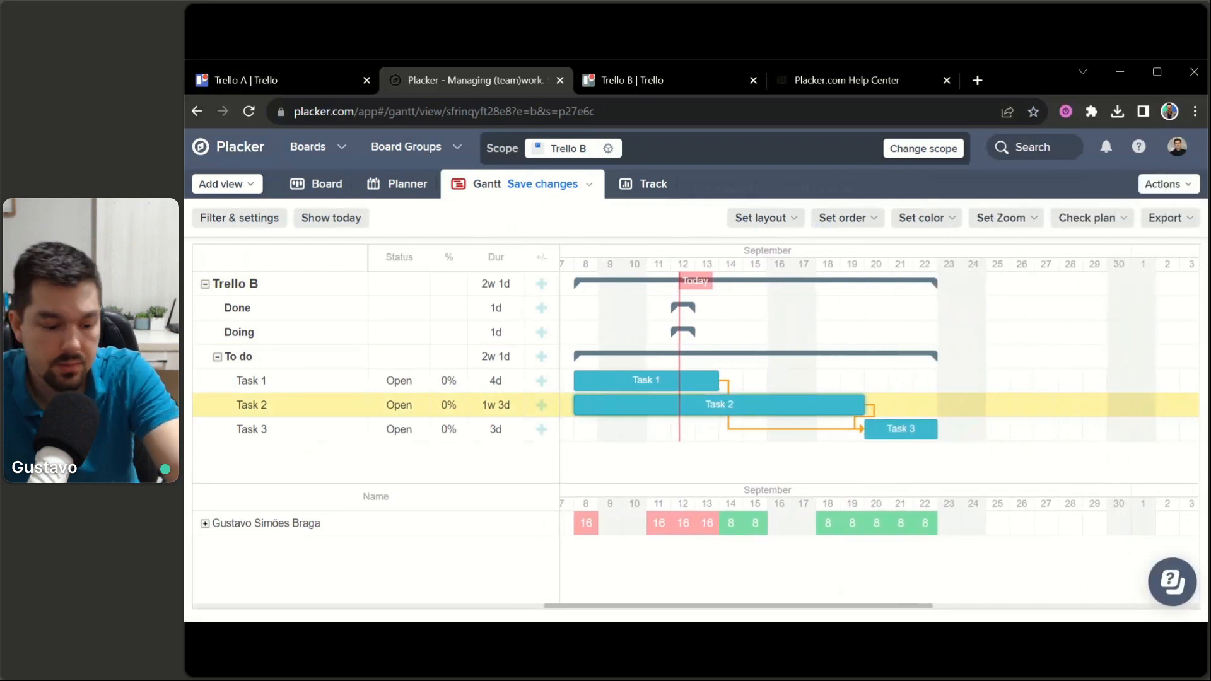
left_click_drag(946, 323, 1067, 314)
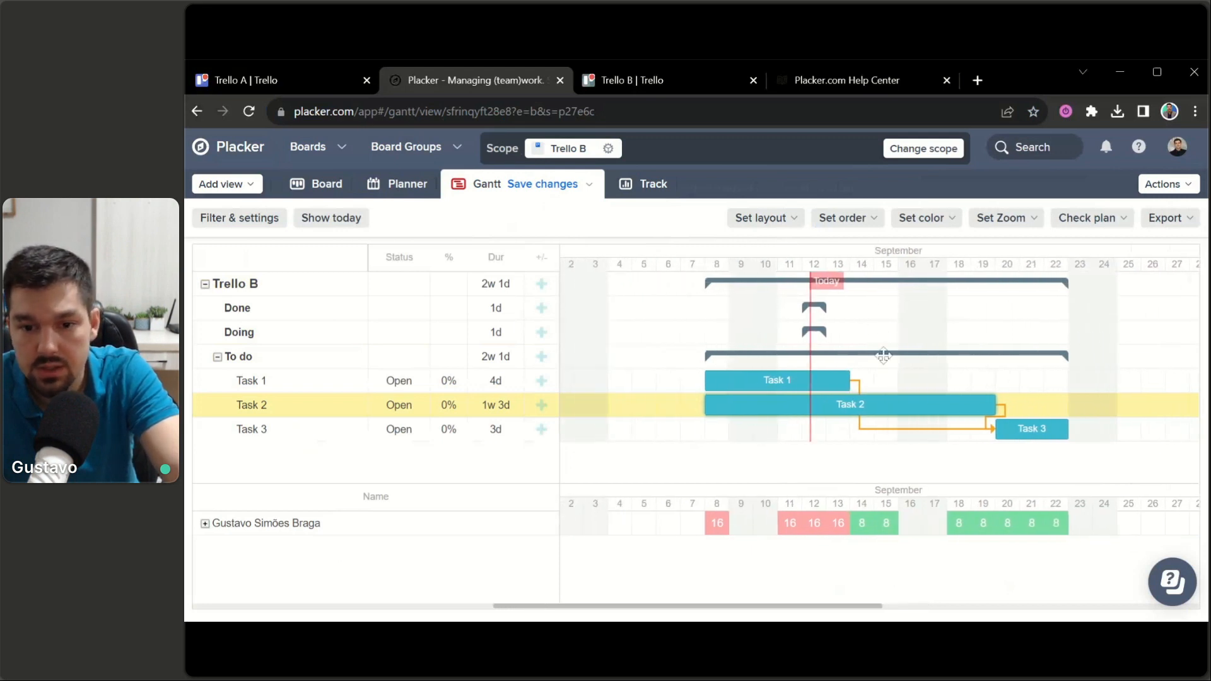
left_click_drag(1110, 400, 1053, 402)
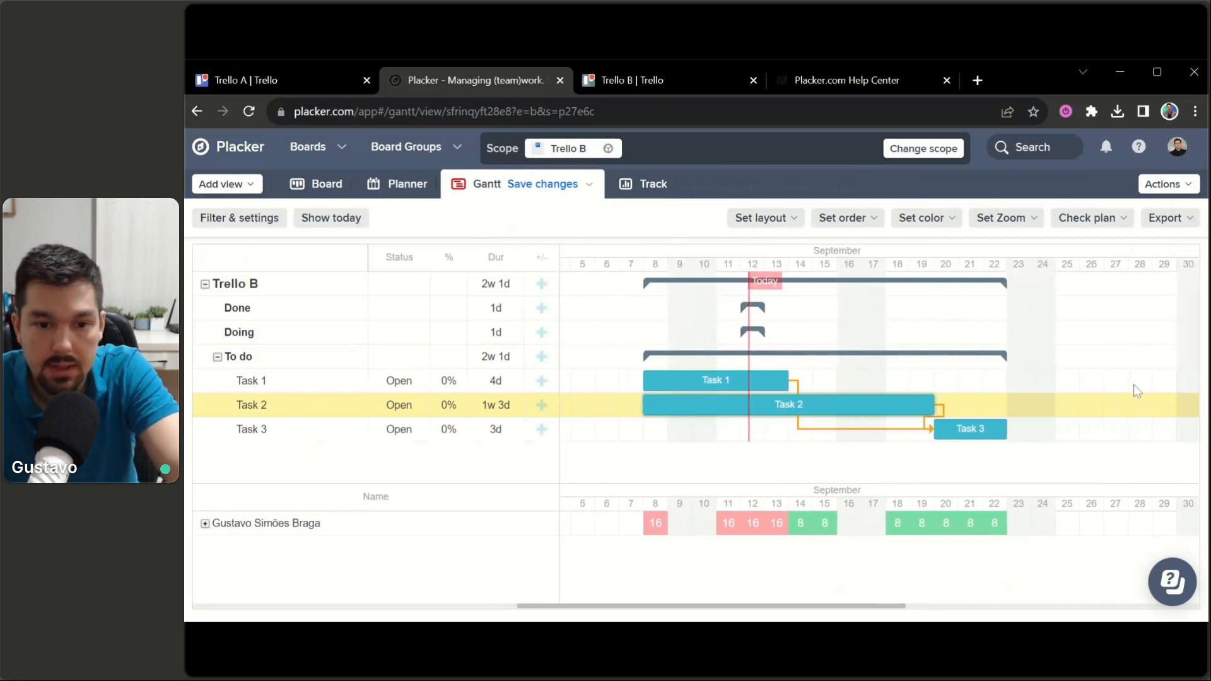
left_click_drag(1129, 395, 1061, 391)
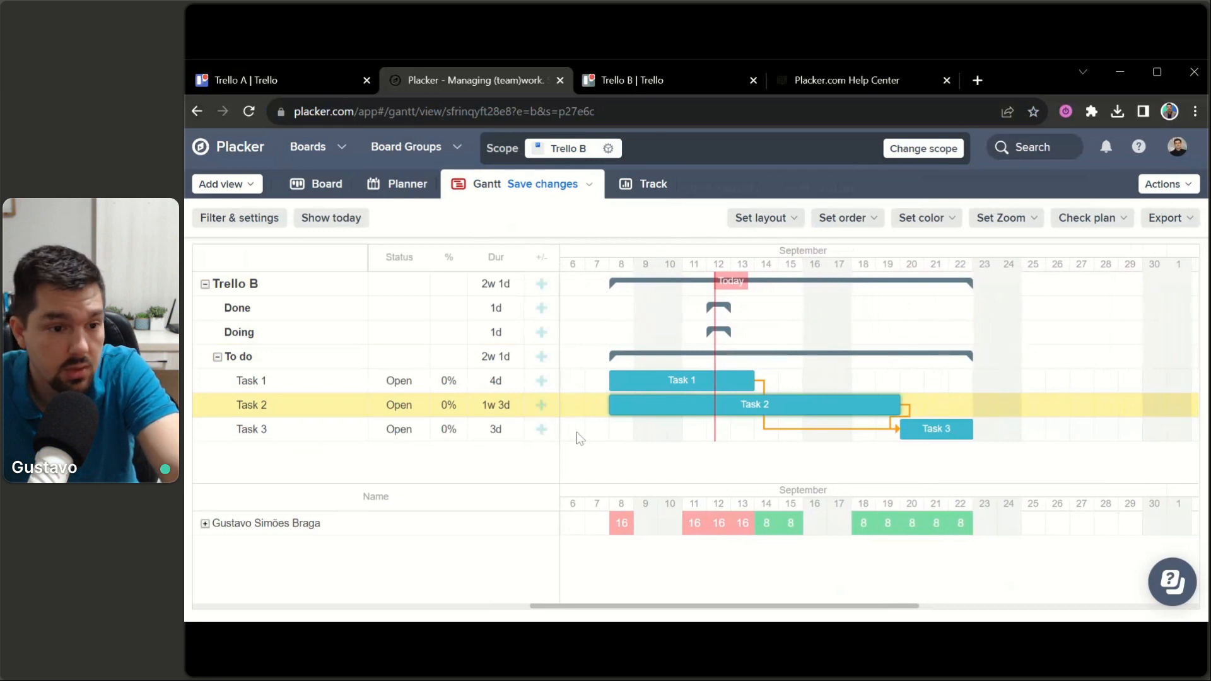
left_click_drag(576, 433, 610, 450)
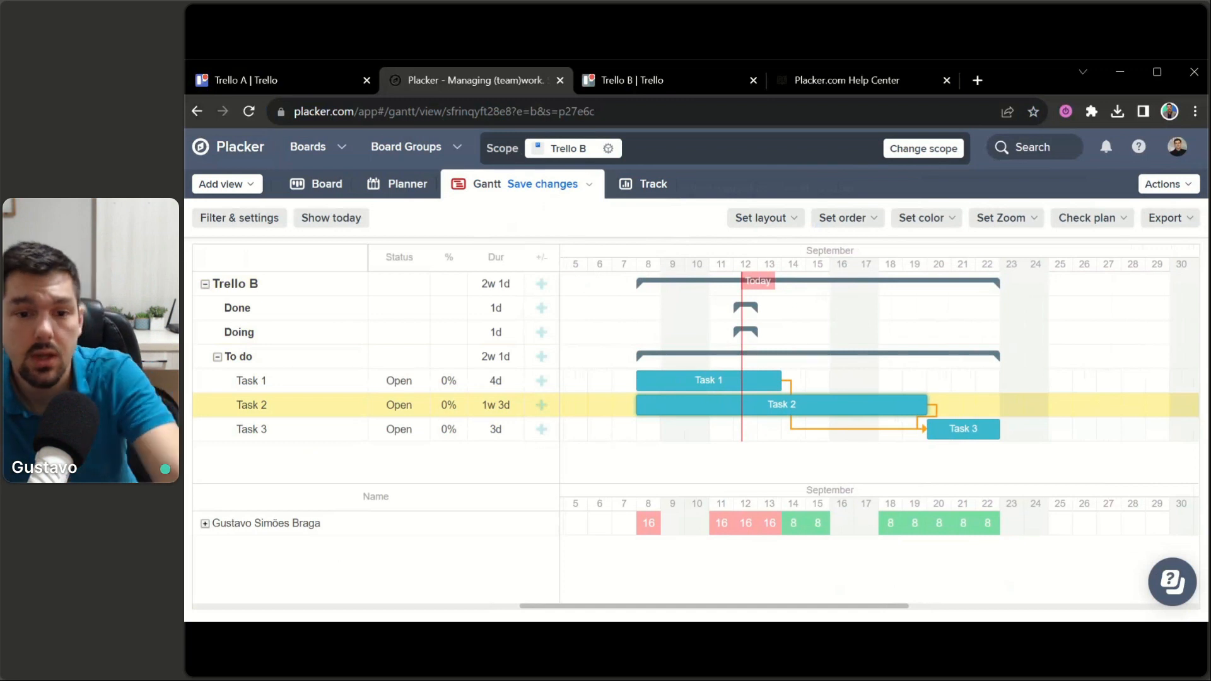
Export Trello B's Gantt chart to PDF with the proposed export settings.
left_click(1164, 218)
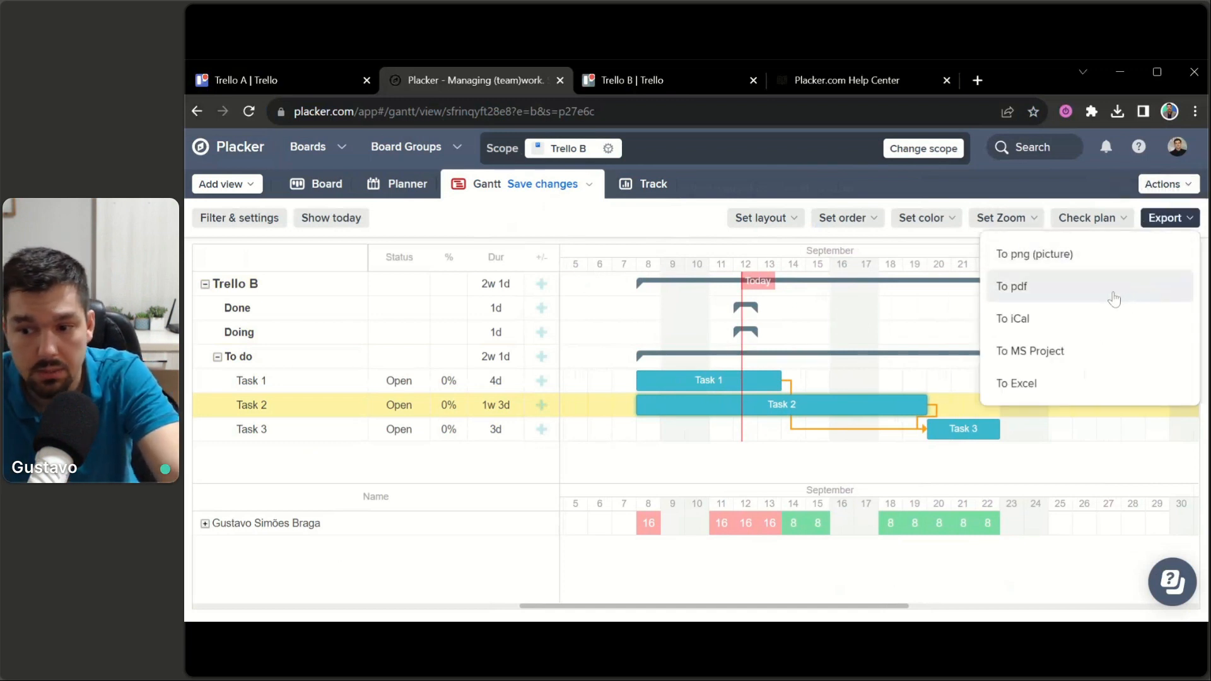
left_click(1114, 298)
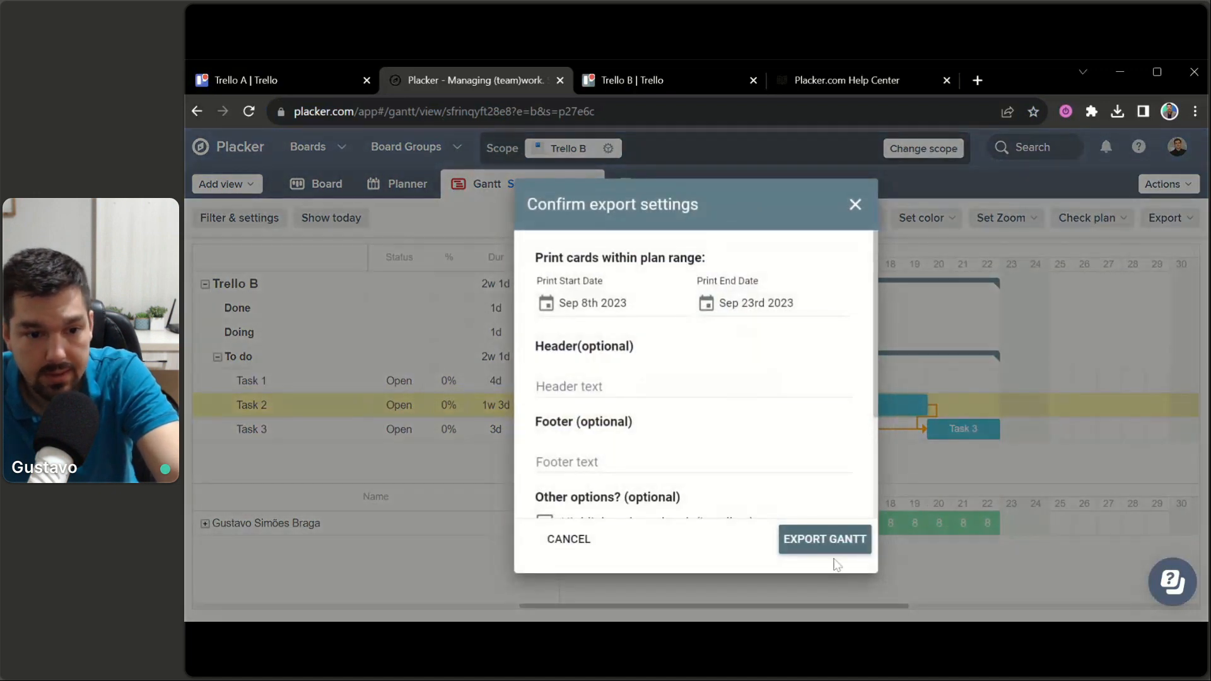
left_click(830, 548)
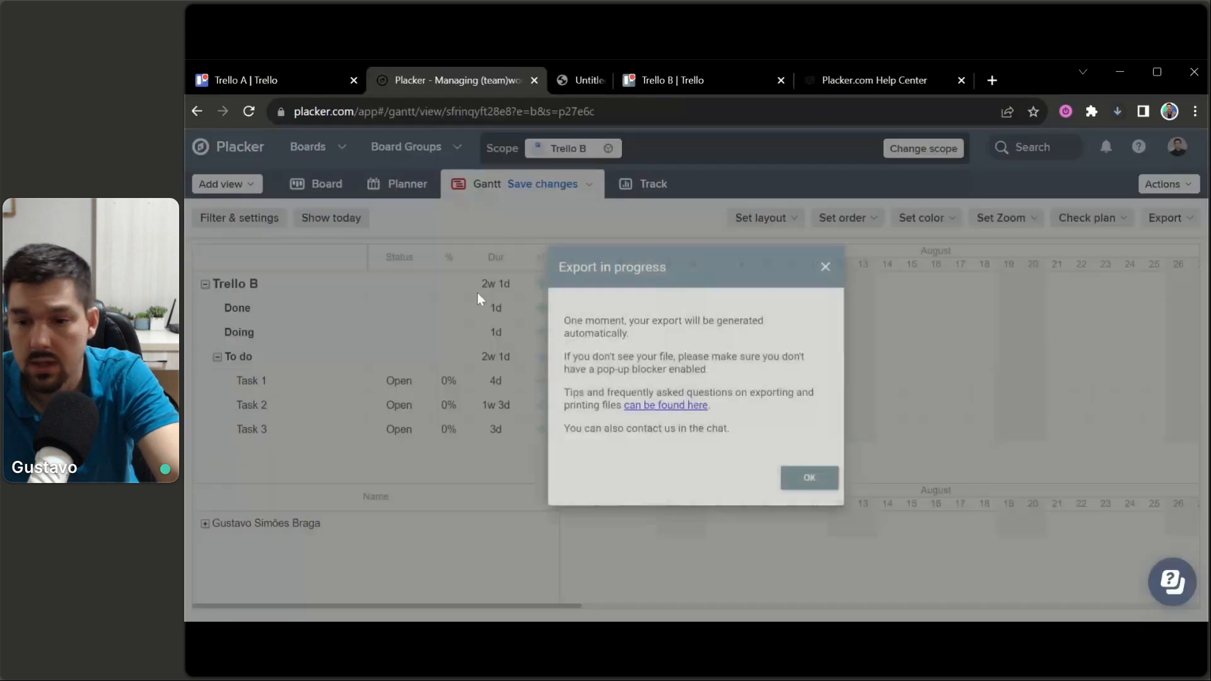
left_click(834, 503)
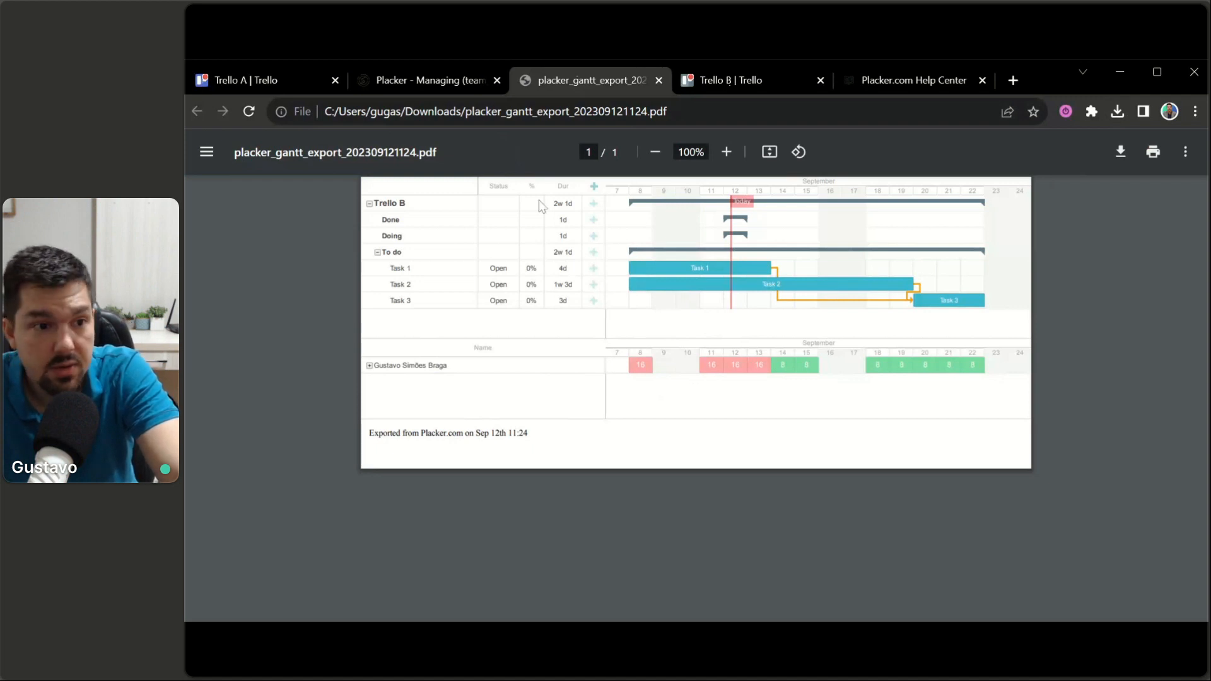
Return from the exported PDF to Trello B's Gantt chart, export it as a PNG picture and check the download.
left_click(422, 81)
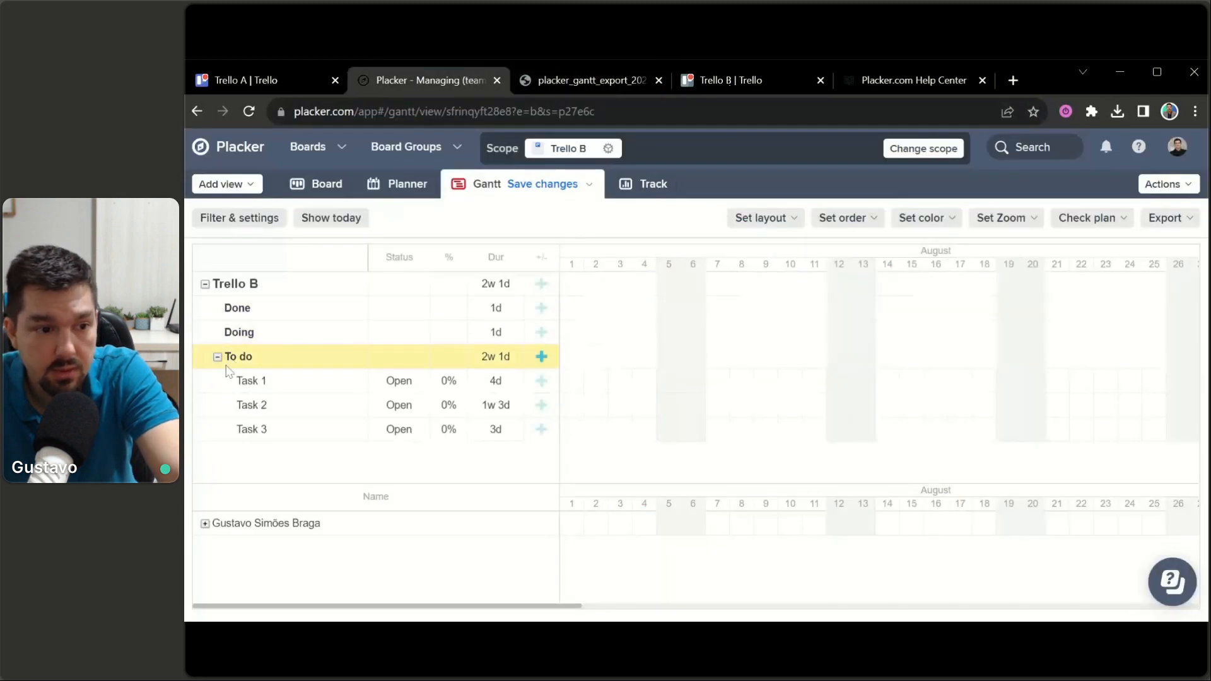
left_click(246, 380)
left_click(1079, 193)
left_click(1165, 217)
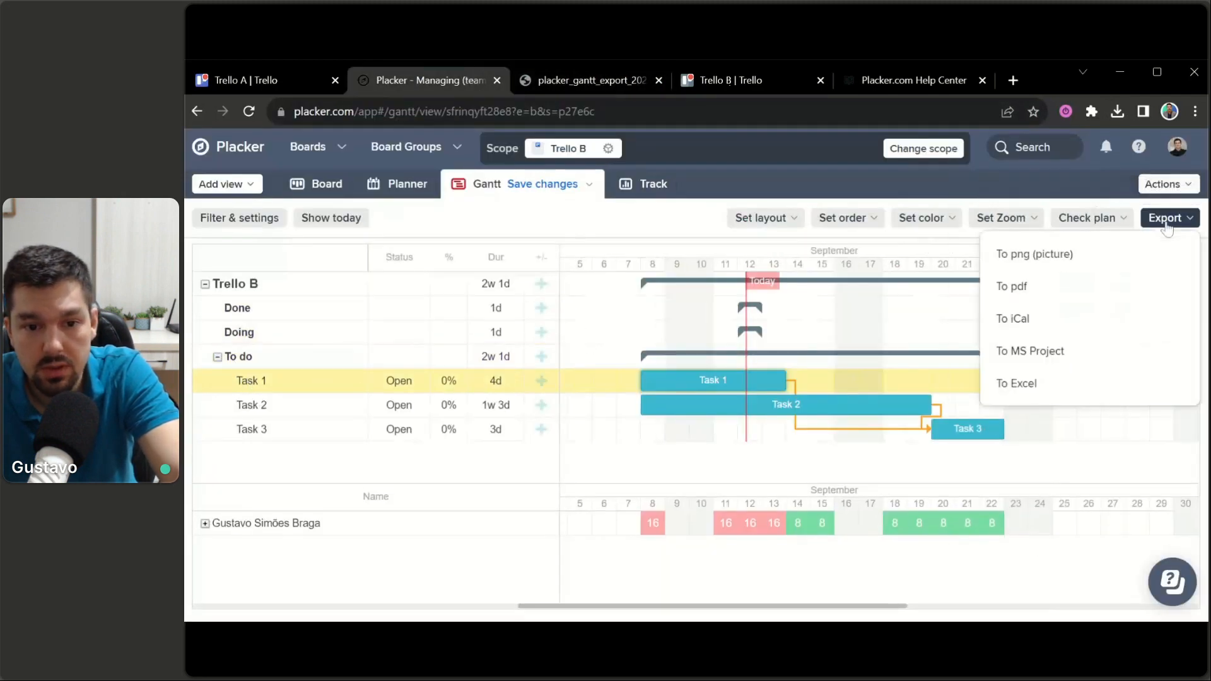
left_click(1024, 259)
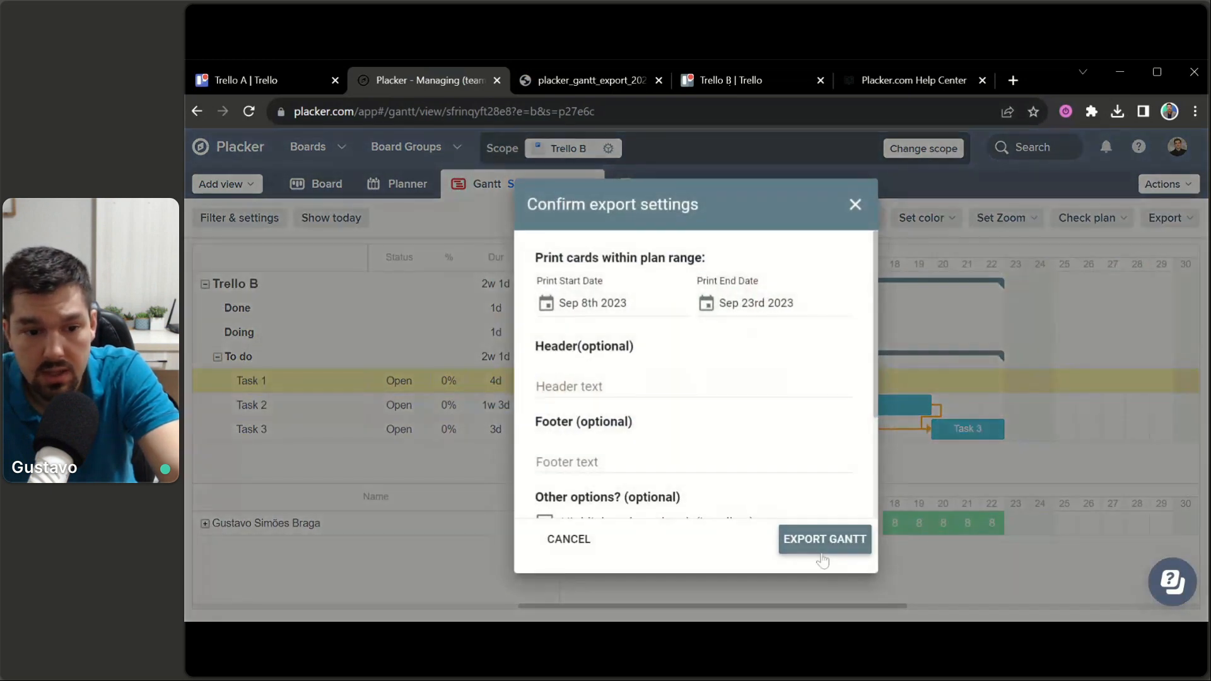
left_click(821, 546)
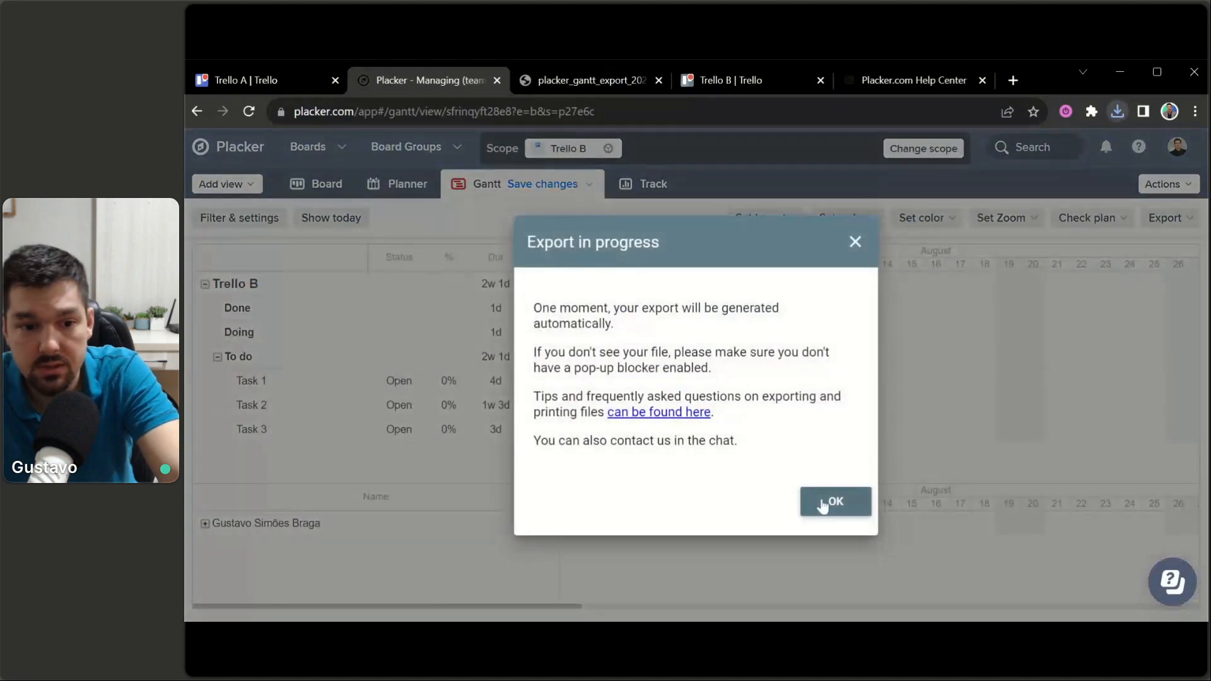
left_click(822, 503)
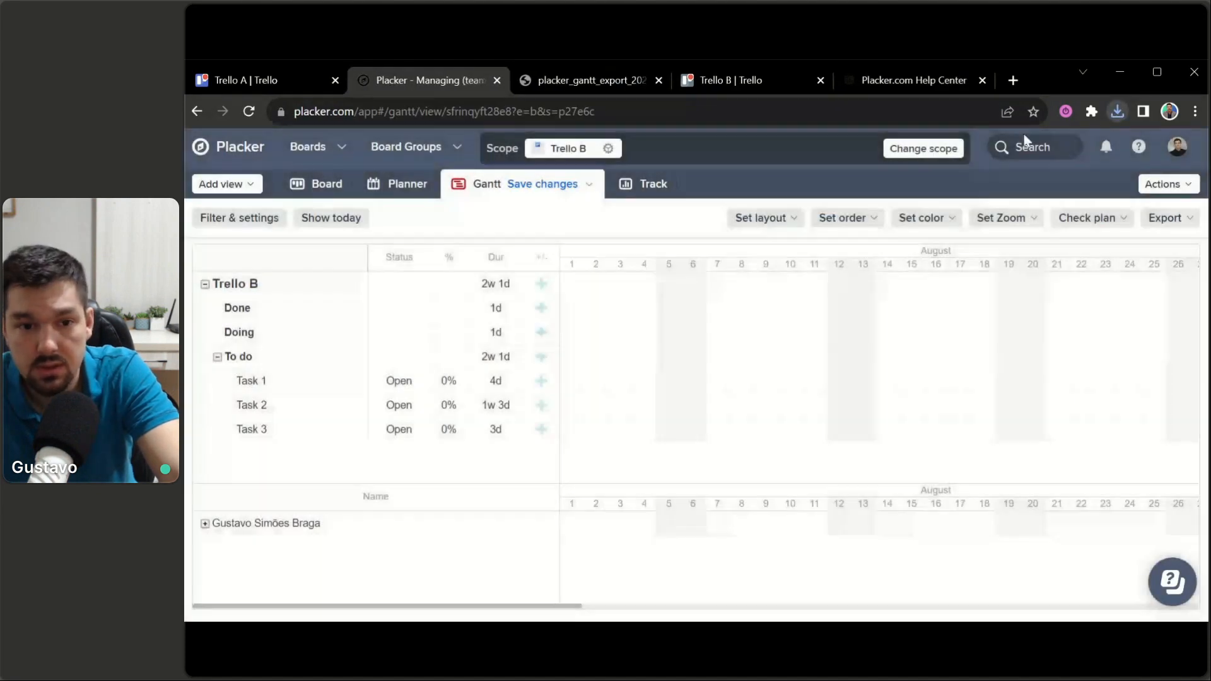
left_click(1113, 120)
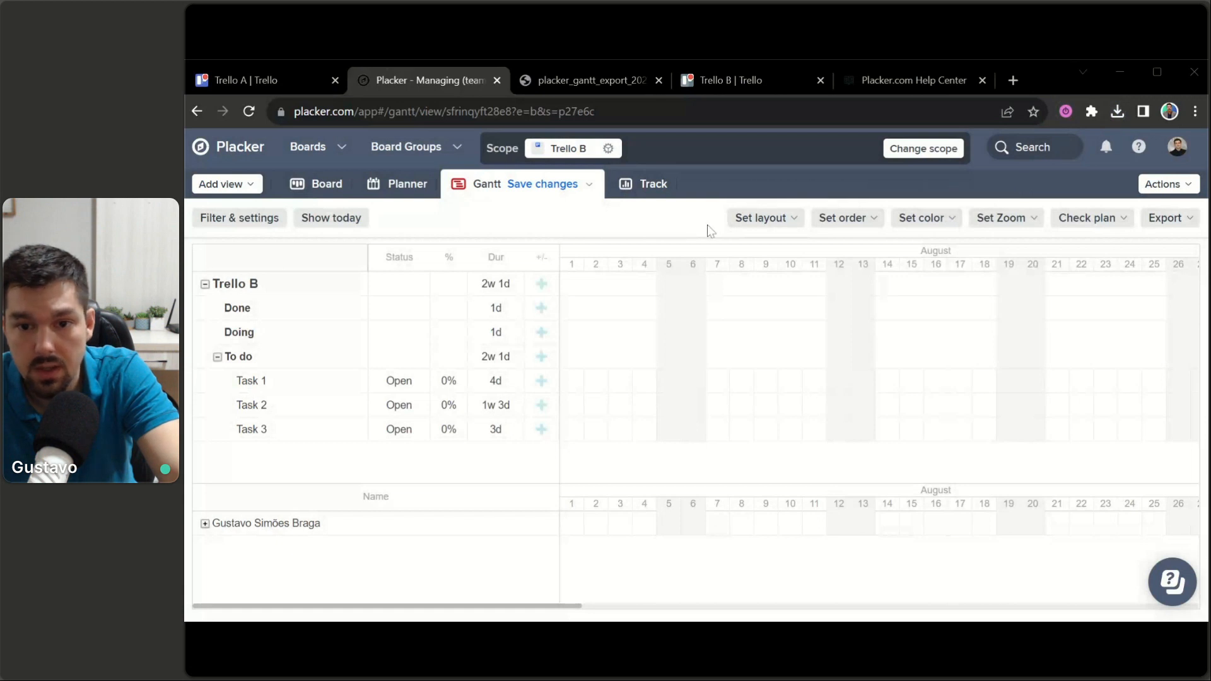
Bring Trello B's timeline back to the September tasks by locating Task 1.
left_click_drag(1061, 308, 889, 402)
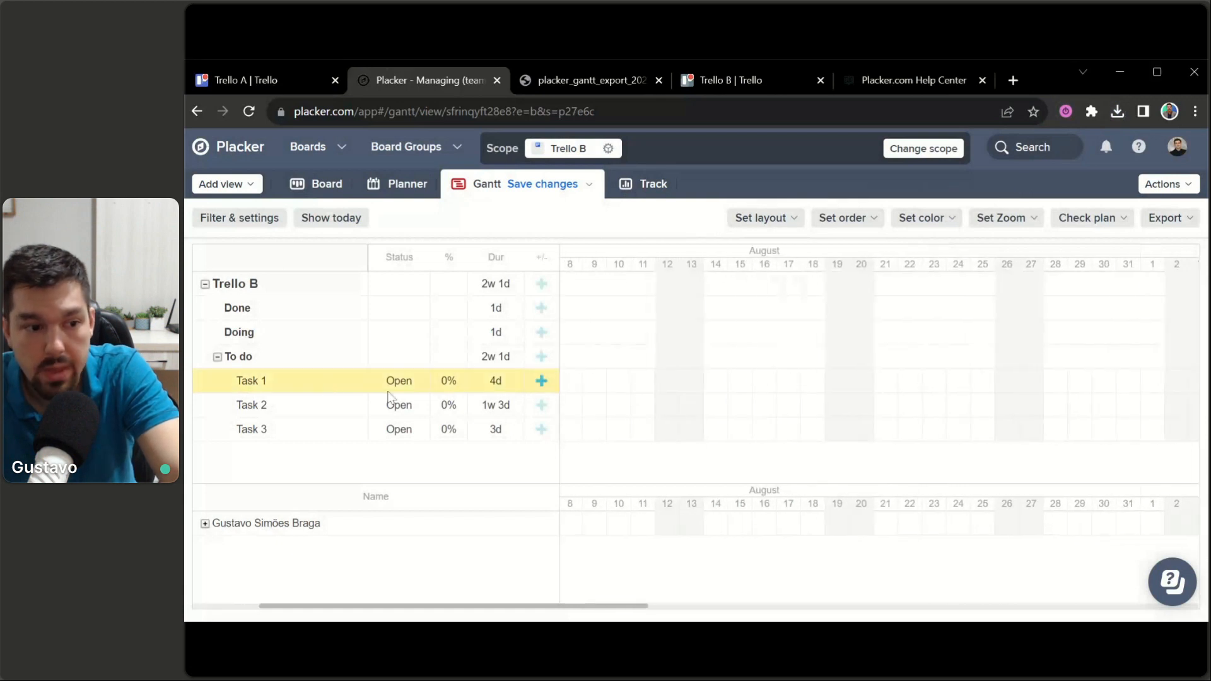
left_click(292, 396)
left_click(1060, 196)
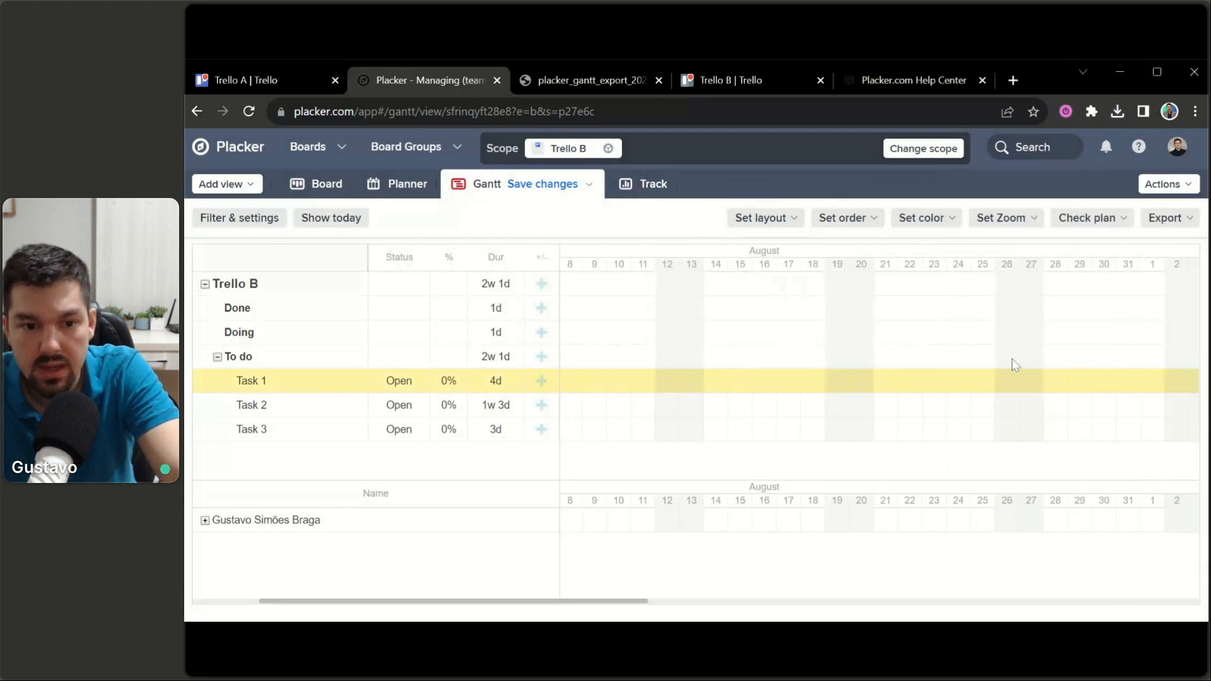
left_click(297, 379)
left_click(986, 199)
left_click_drag(1016, 373, 729, 325)
left_click_drag(889, 322, 625, 328)
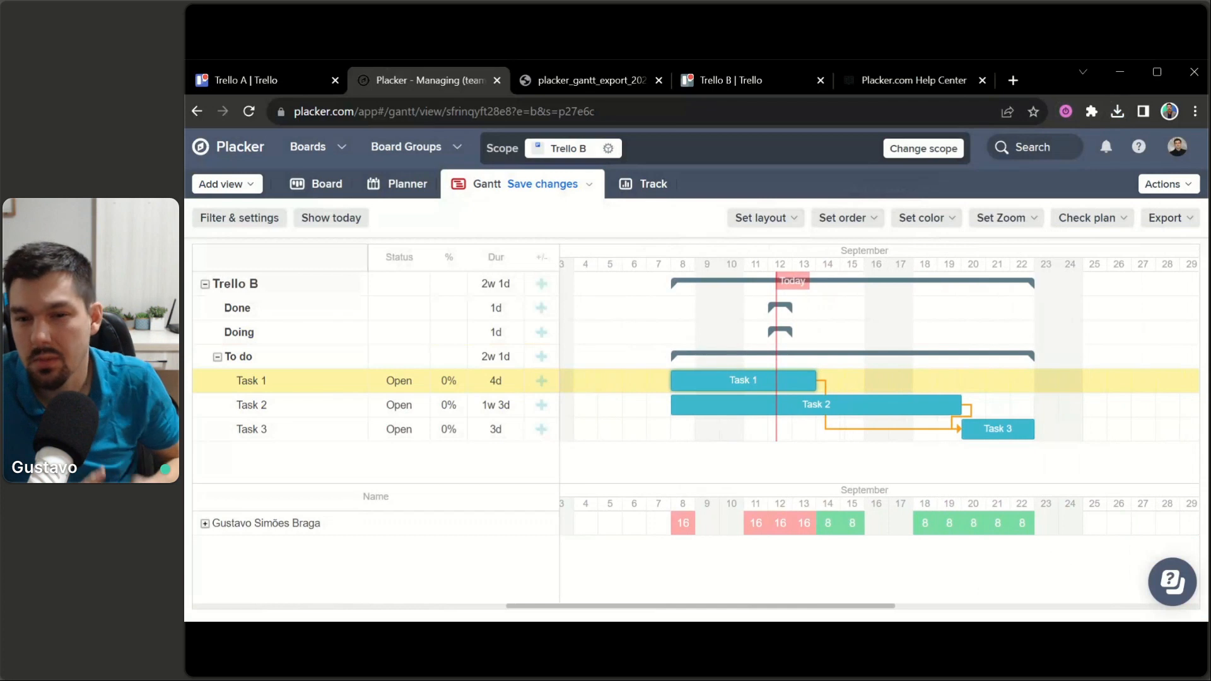
Check the card dates on the Trello B board in Trello, and open Trello A from the Placker overview.
left_click(747, 80)
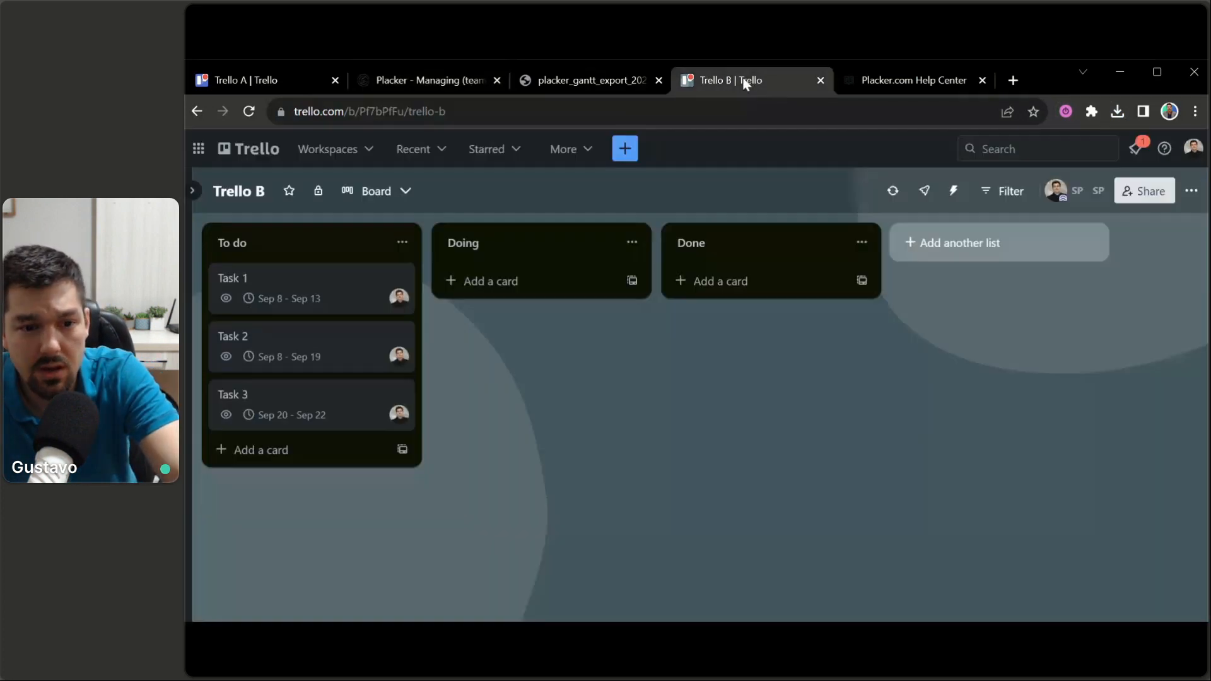
left_click(417, 78)
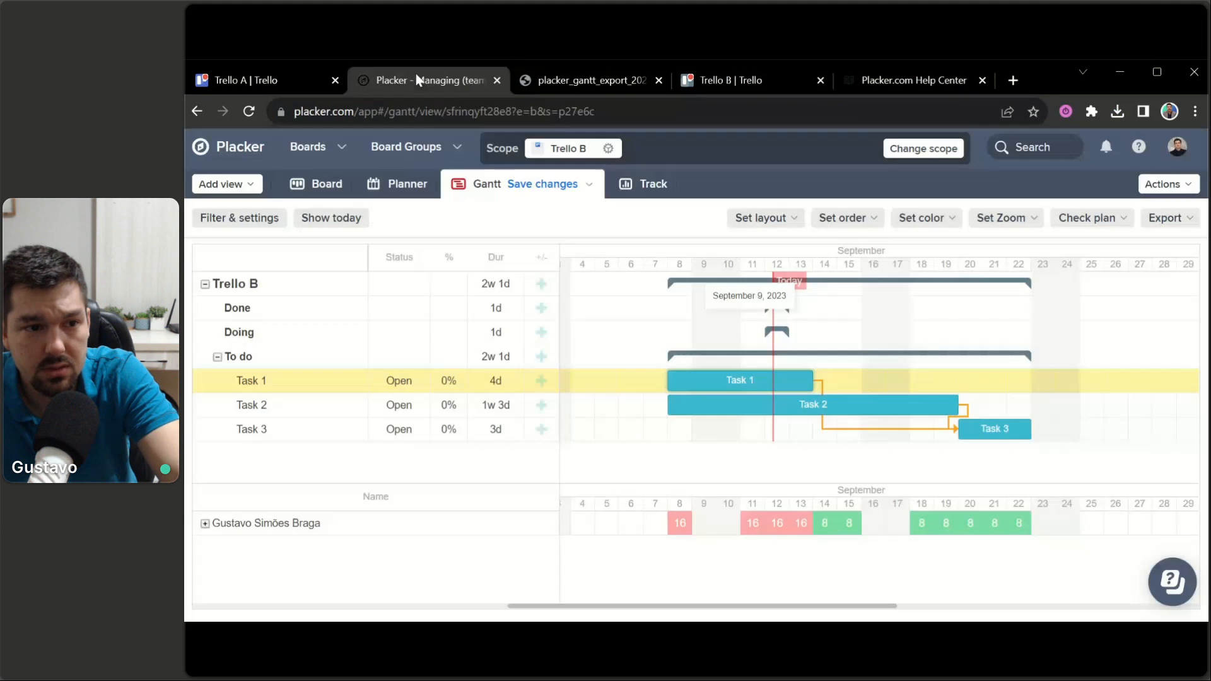
left_click(214, 147)
left_click(710, 285)
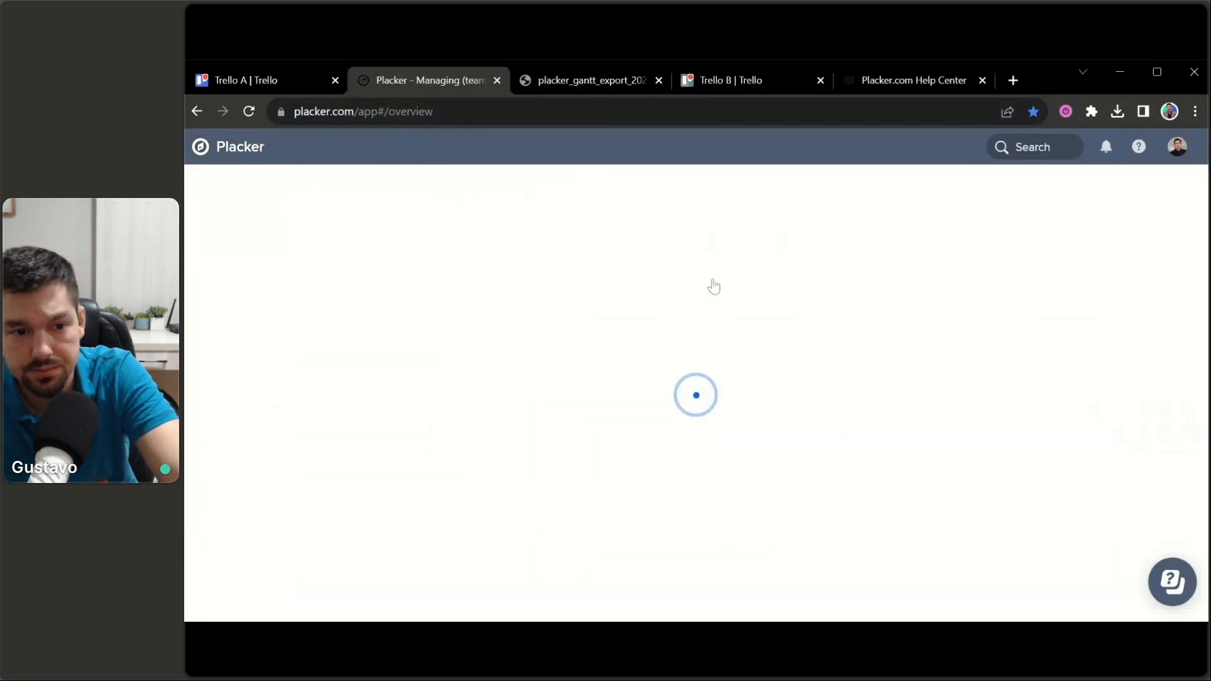
Look over Trello A's monthly timeline, with its task dependencies and member workload.
scroll(824, 441, "down", 2)
scroll(824, 429, "right", 10)
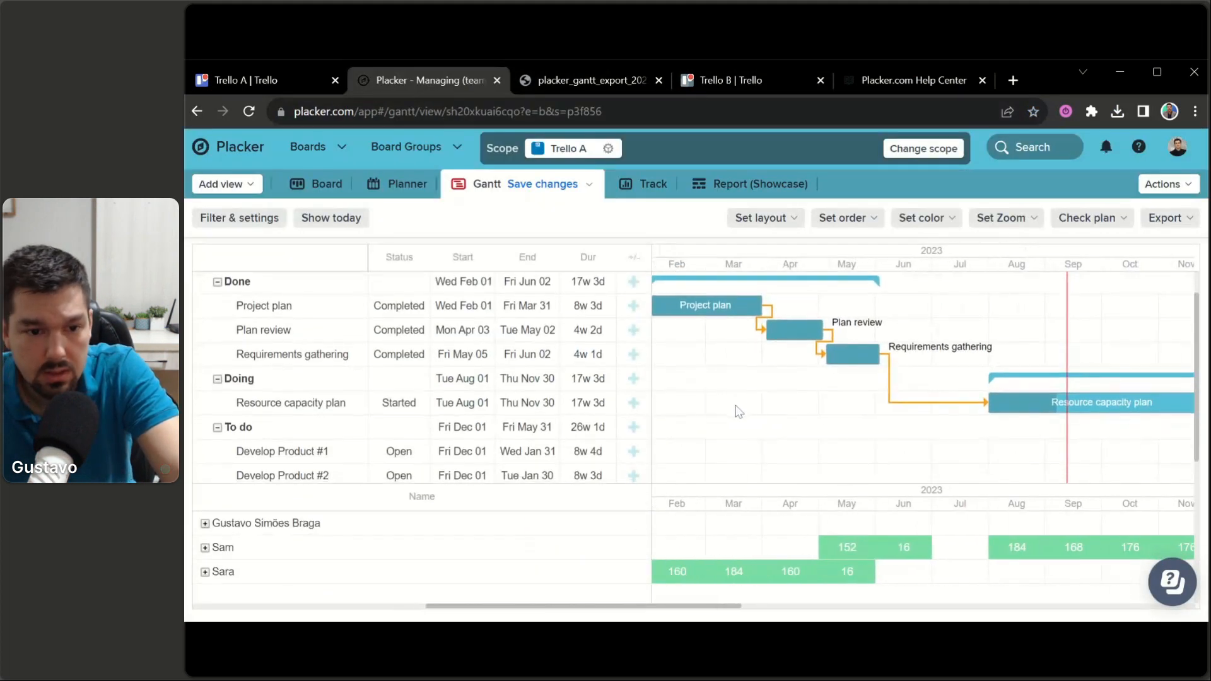
left_click_drag(823, 375, 776, 373)
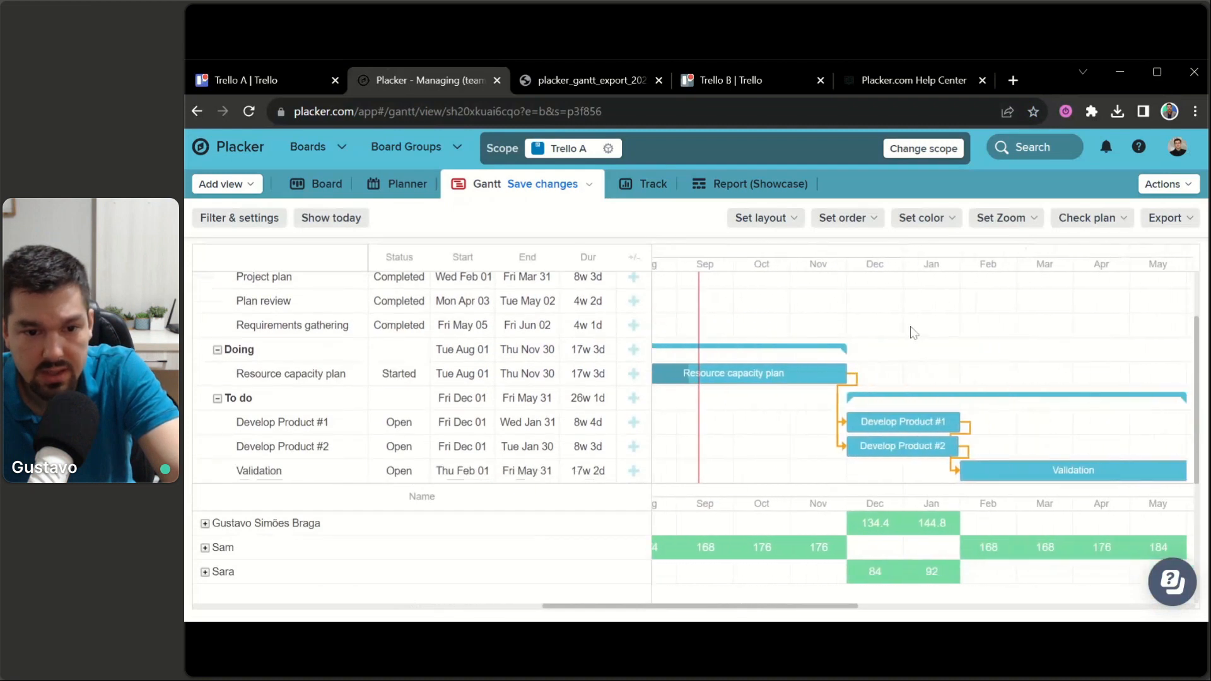
left_click_drag(911, 330, 806, 301)
mouse_move(965, 362)
left_mouse_down()
mouse_move(889, 319)
mouse_move(1126, 362)
left_mouse_up()
scroll(1009, 341, "left", 10)
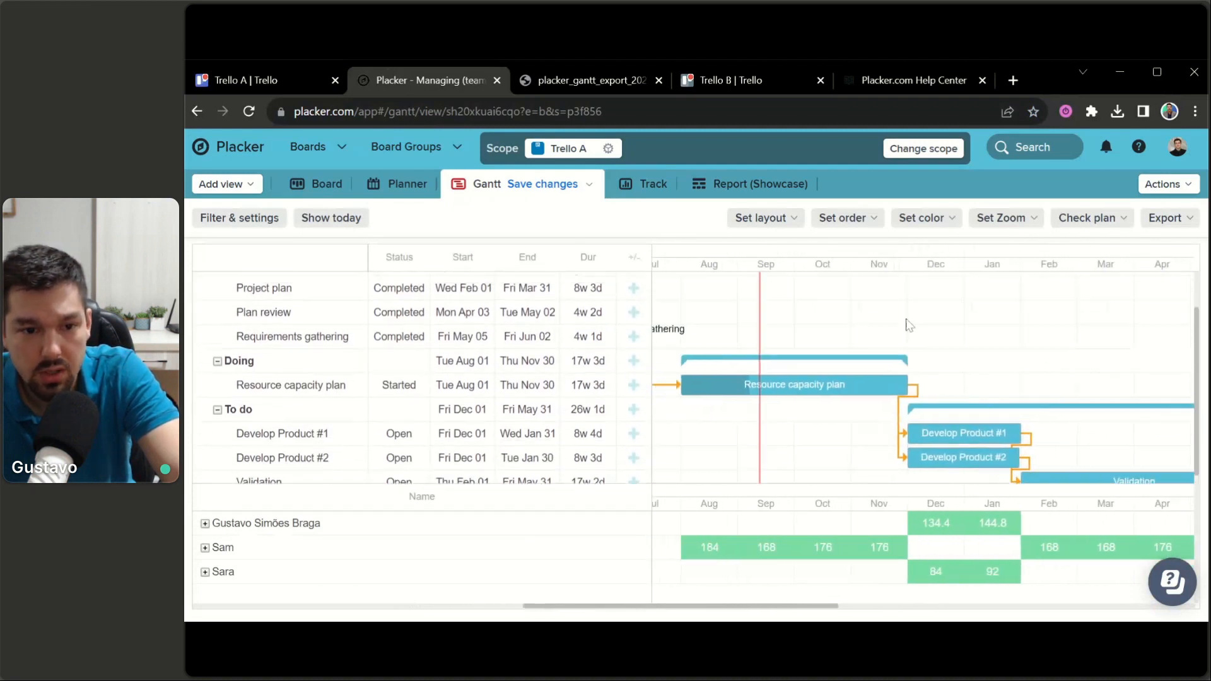
scroll(927, 354, "up", 2)
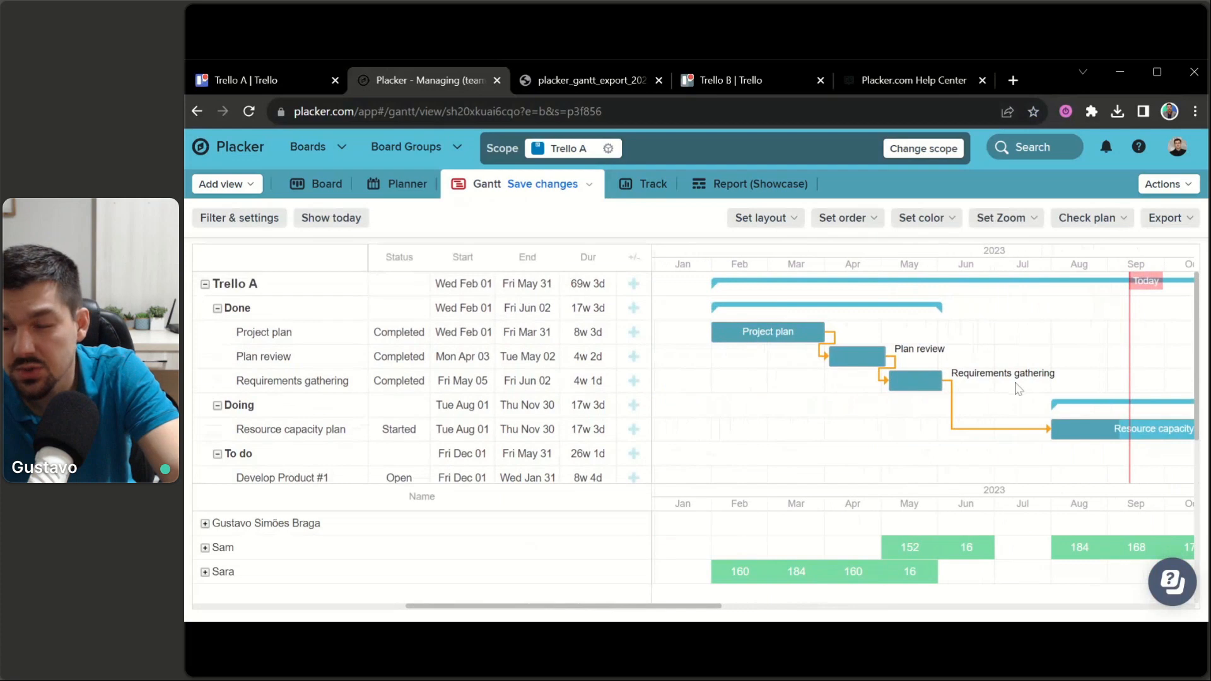
left_click_drag(1018, 388, 1058, 358)
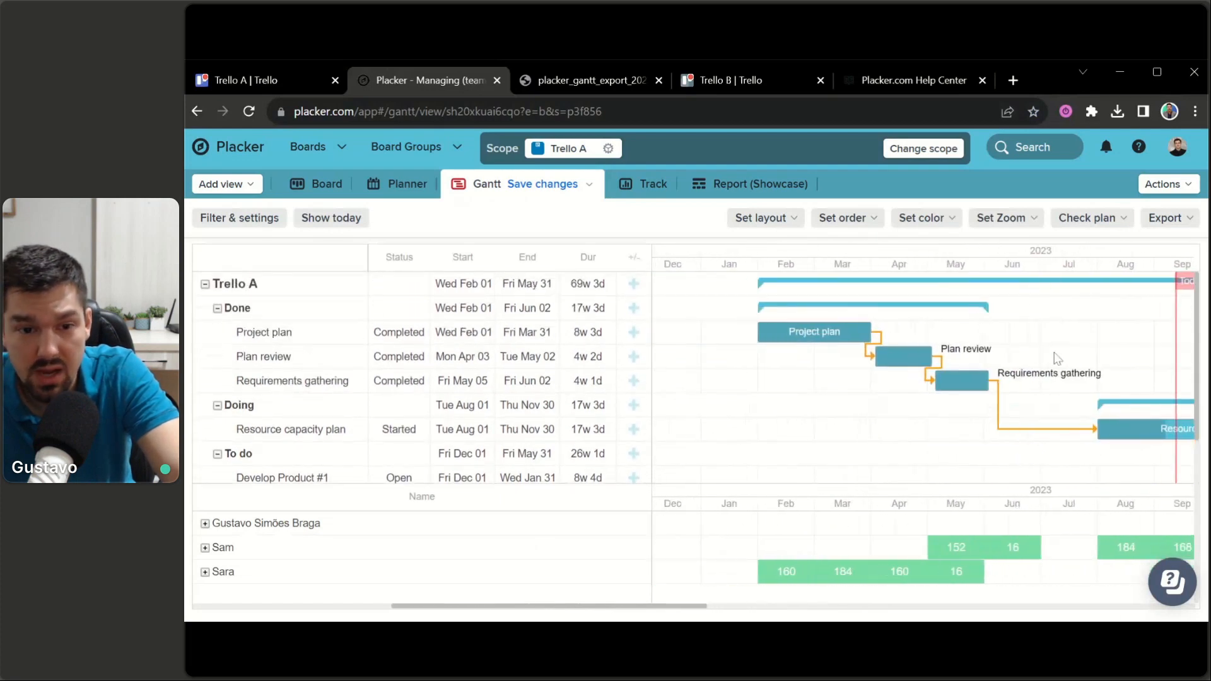
Set the zoom of Trello A's Gantt chart to Year by quarter and look over the resulting timeline.
left_click(1000, 218)
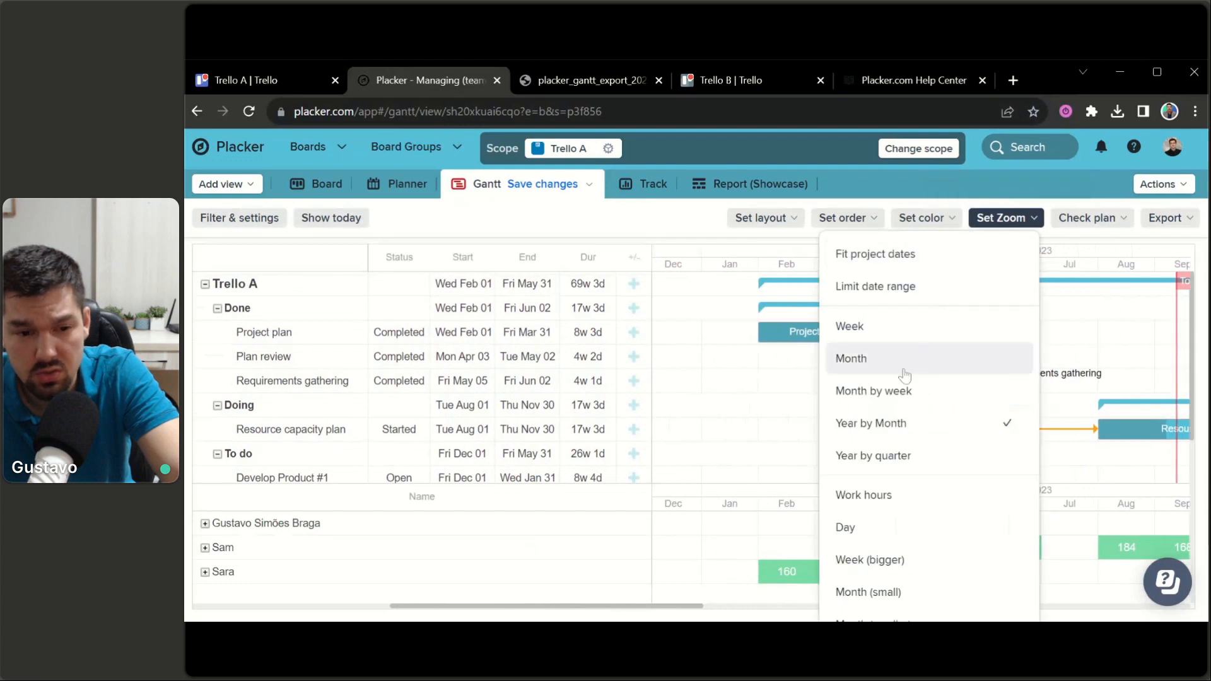
left_click(873, 456)
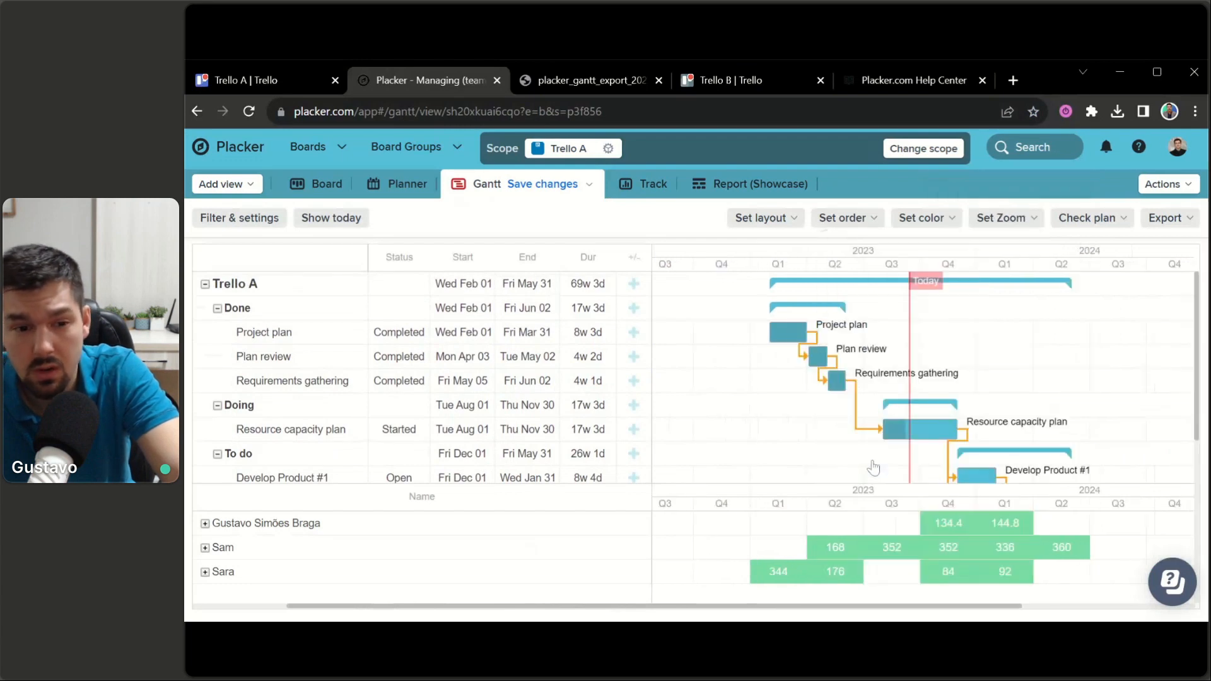
left_click_drag(744, 420, 723, 379)
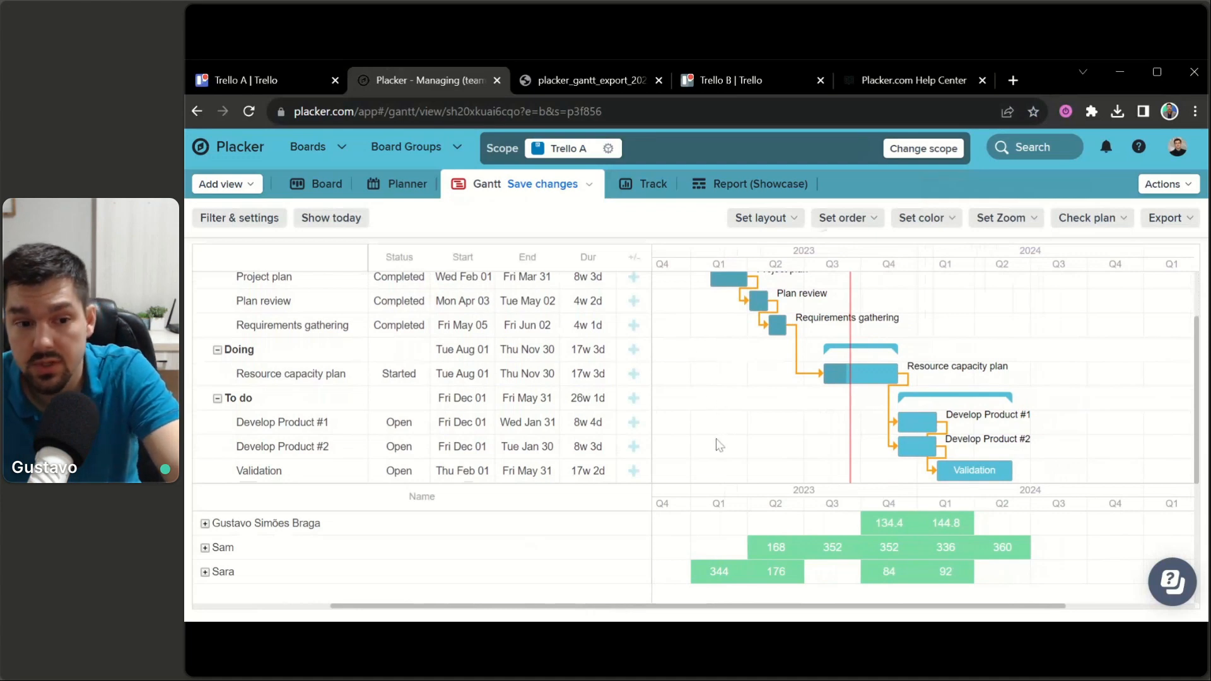
left_click_drag(719, 445, 769, 500)
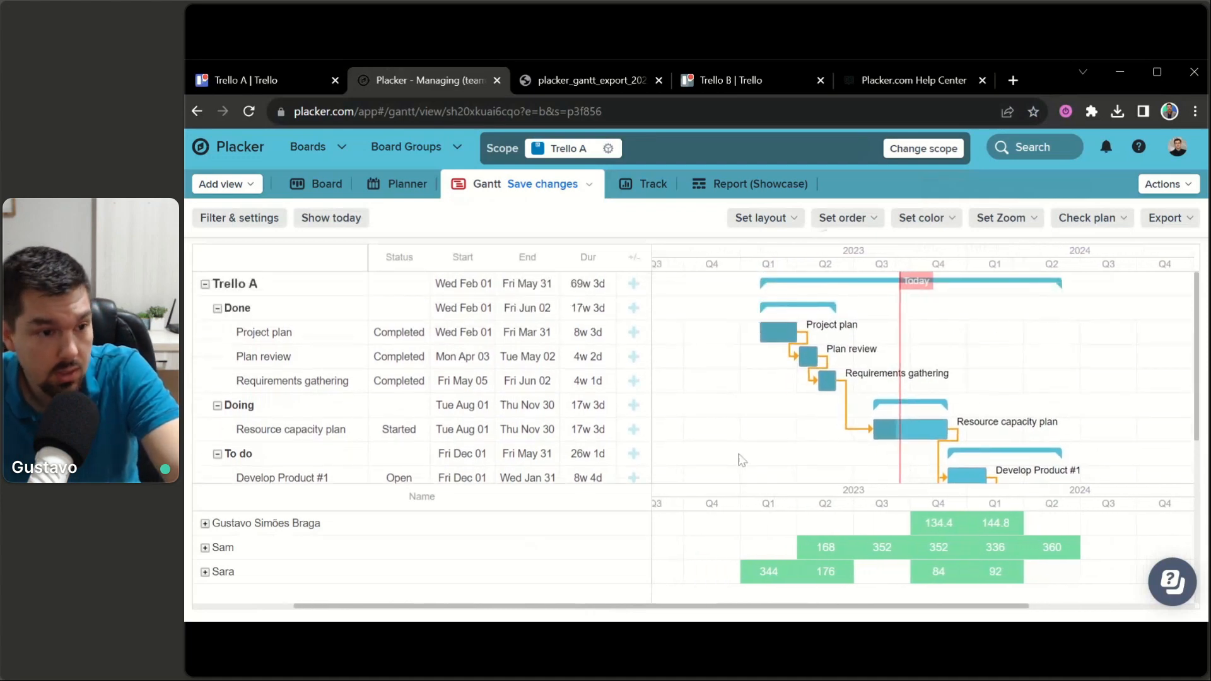
Filter Trello A's Gantt chart to hide the cards of the Done list, and look over the remaining timeline.
left_click(250, 219)
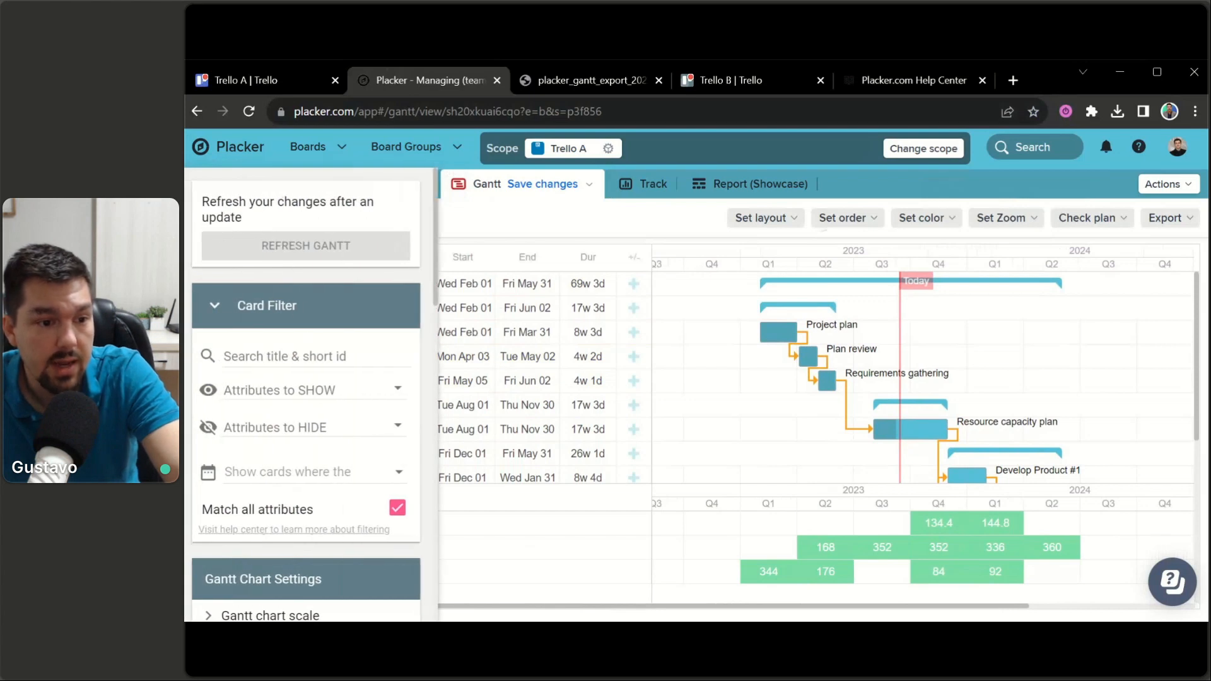
left_click(399, 431)
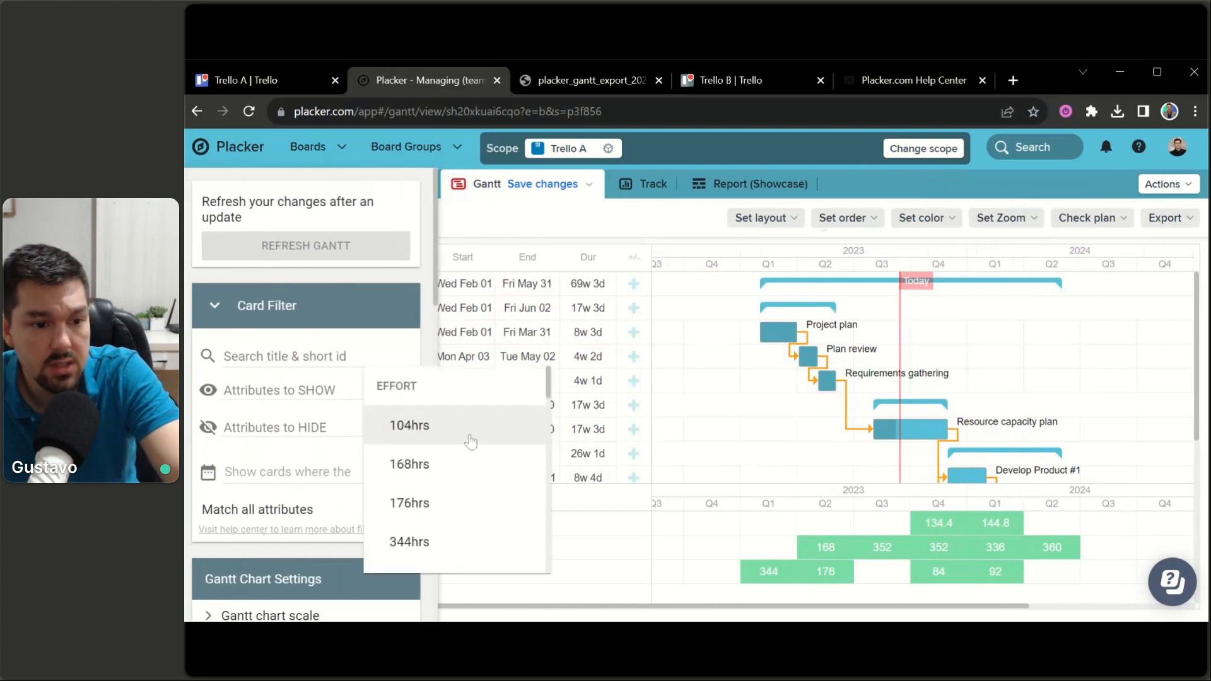
scroll(479, 429, "down", 3)
scroll(511, 413, "down", 3)
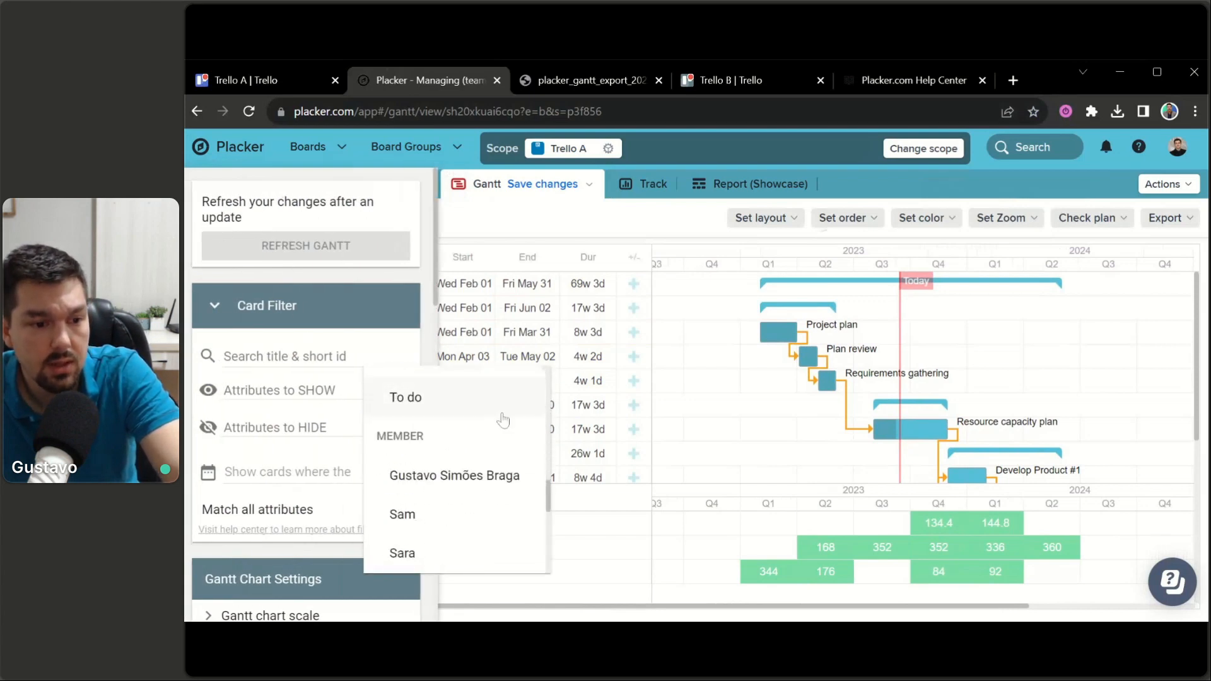
scroll(479, 436, "up", 2)
left_click(435, 442)
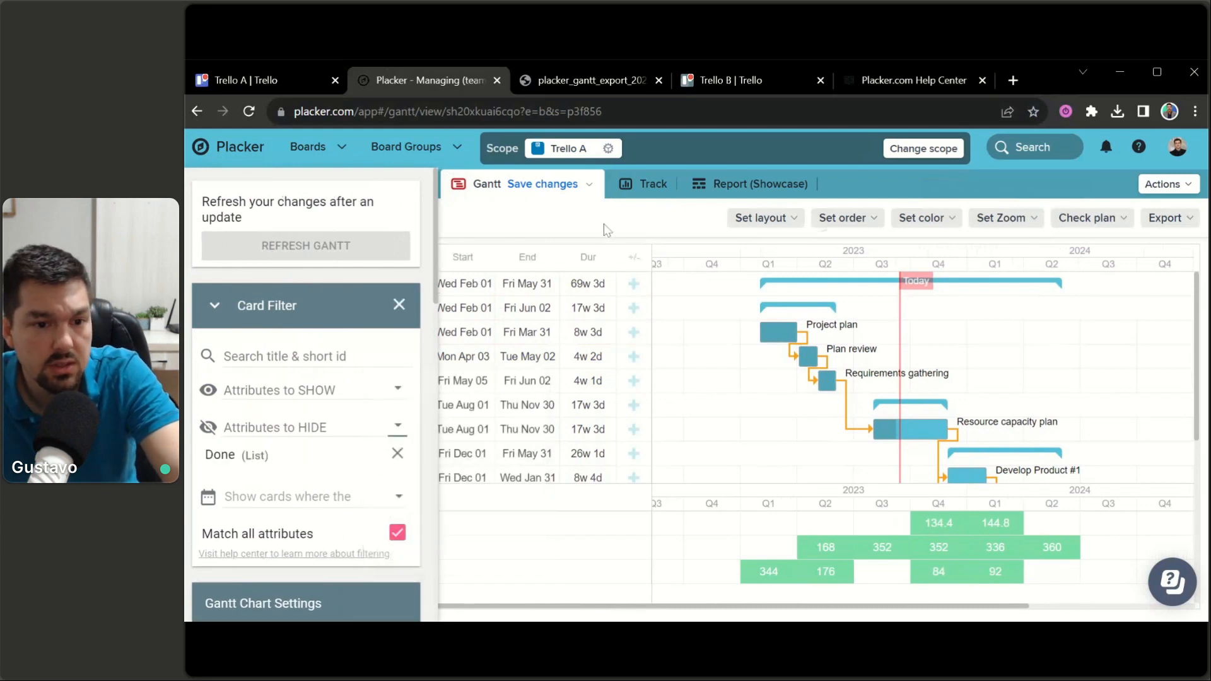
left_click(625, 232)
left_click_drag(749, 349, 636, 380)
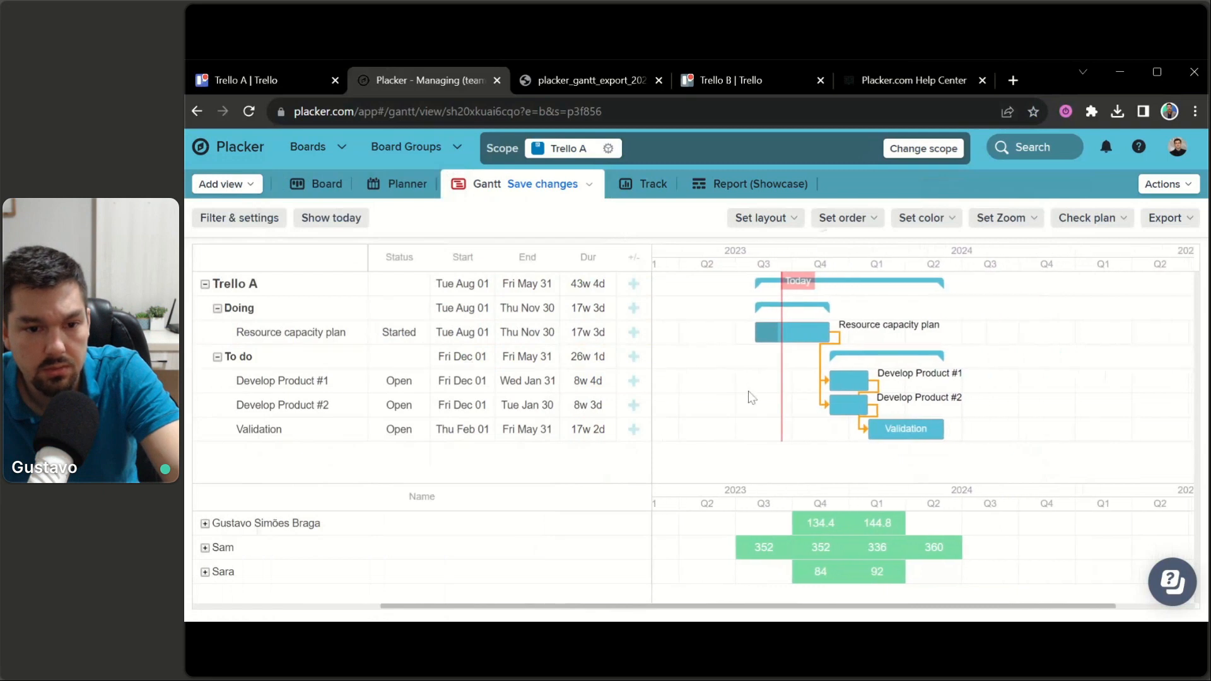
left_click_drag(751, 397, 688, 387)
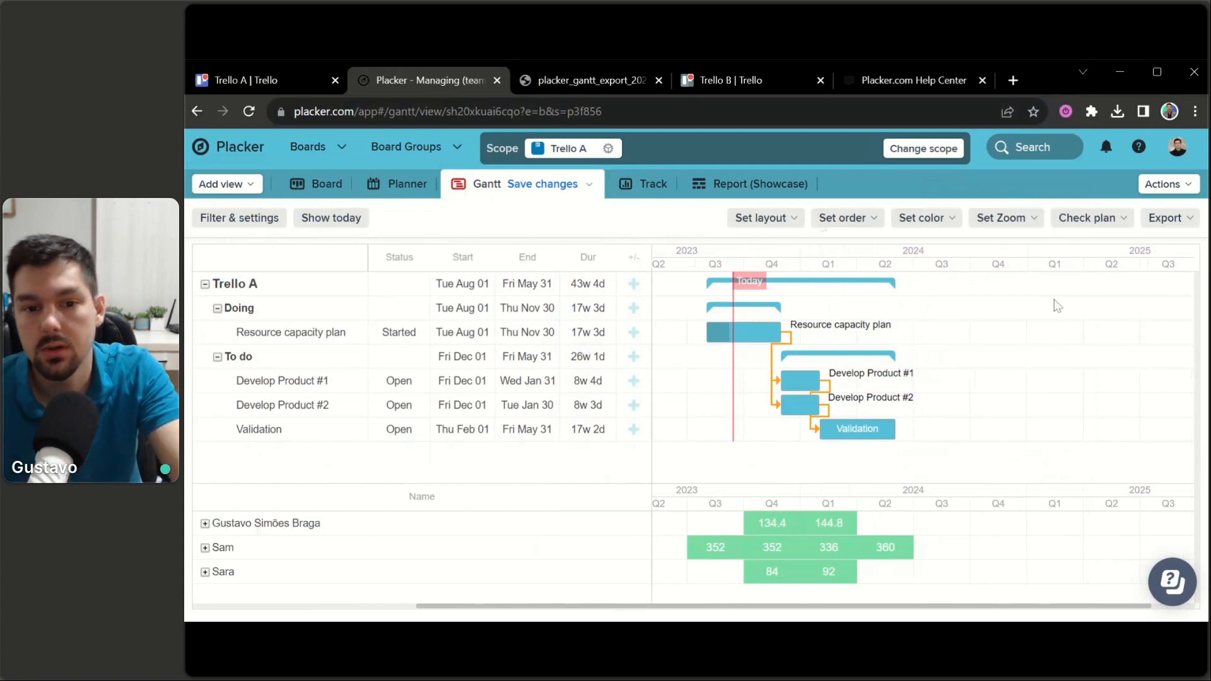
Open Trello B's Gantt chart from the Placker overview and look over its September tasks and member workload.
left_click(1166, 217)
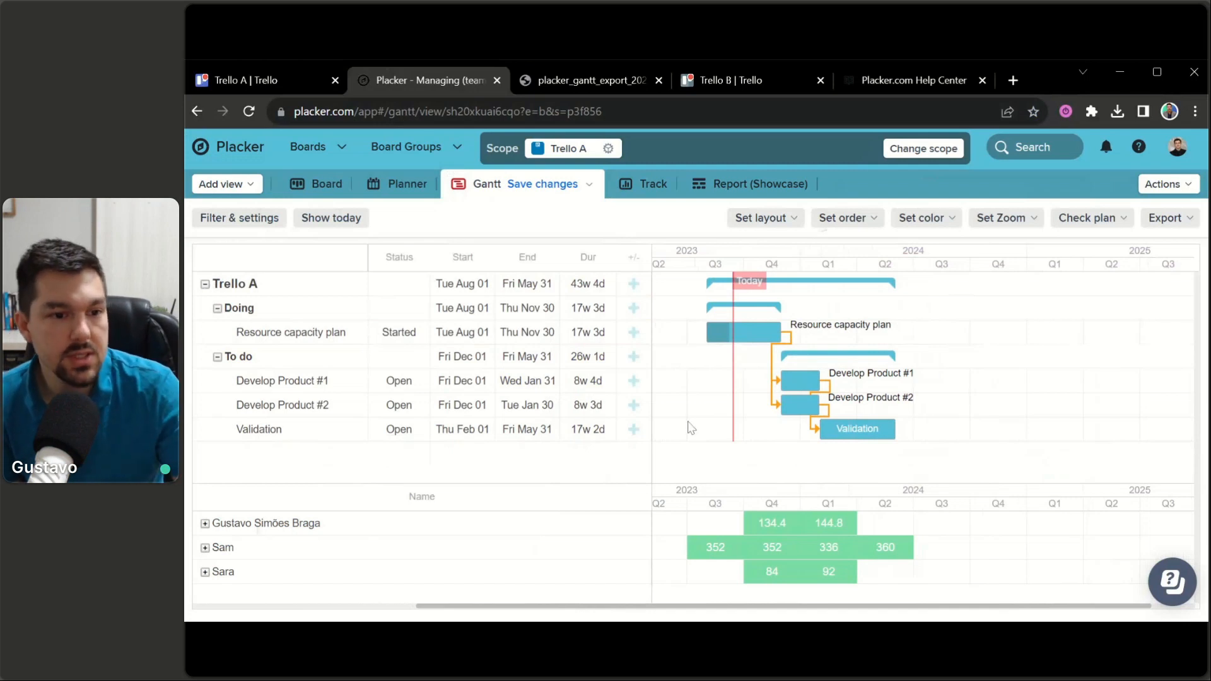
left_click(224, 151)
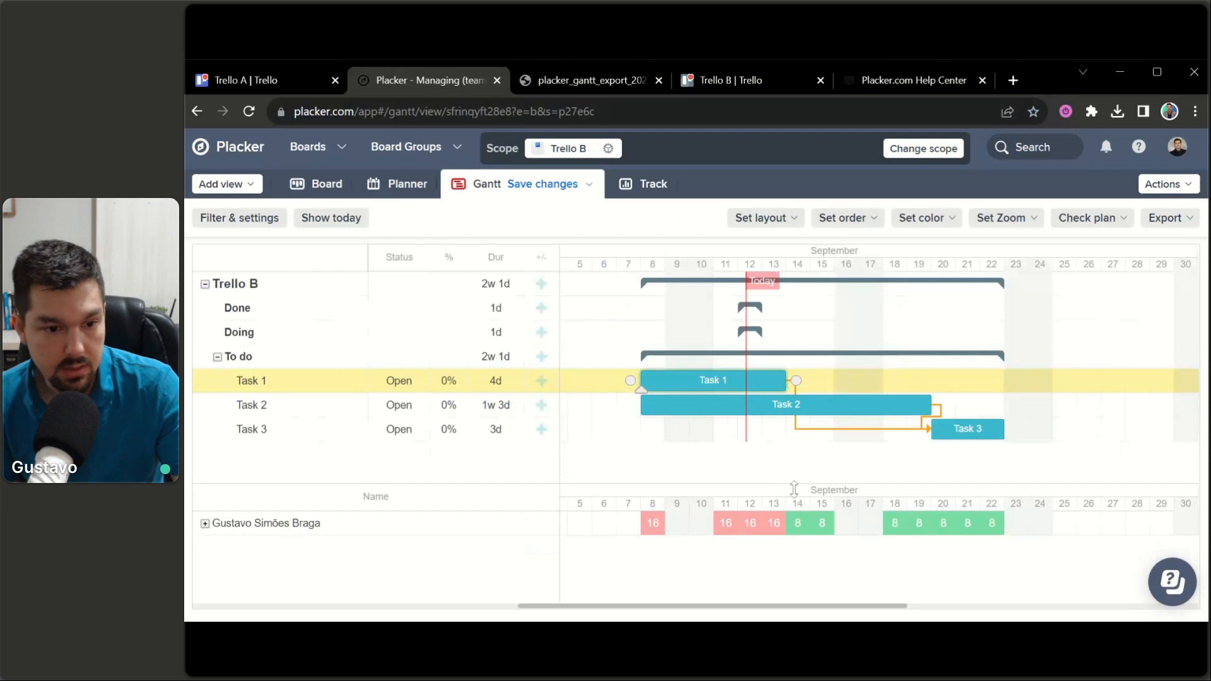
left_click_drag(687, 431, 720, 428)
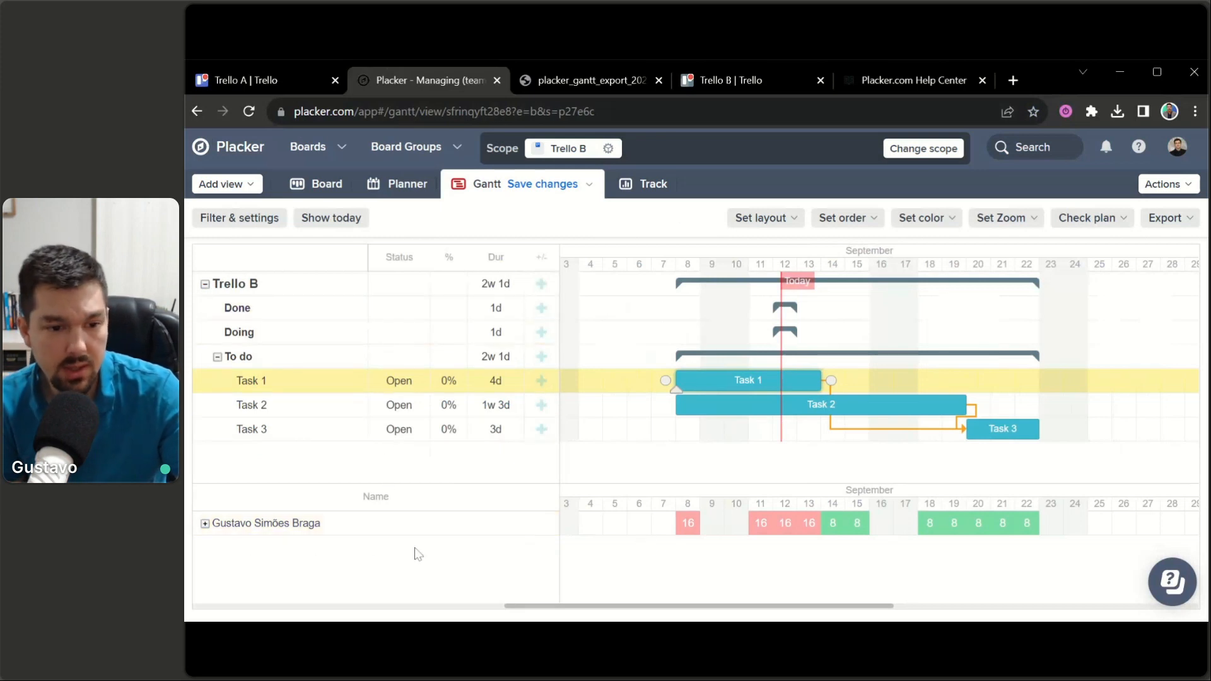
left_click_drag(721, 544, 692, 546)
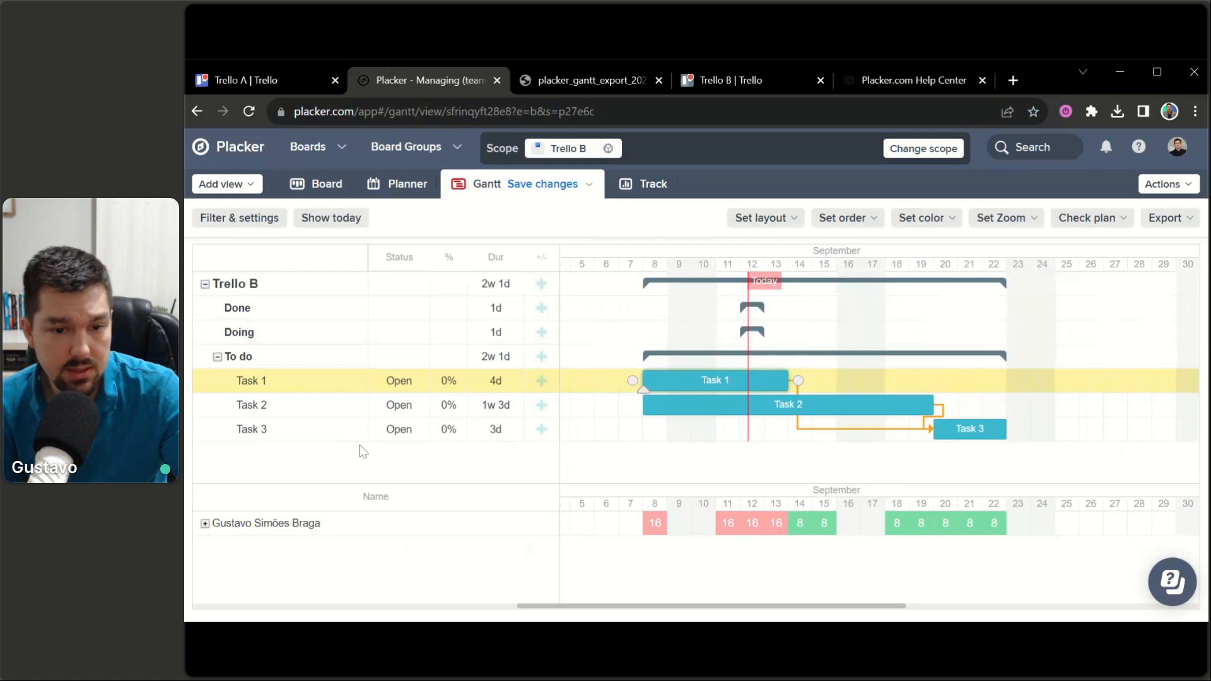
Check Task 3's details and position on the timeline, and inspect which tasks make up the member's workload on September 8.
left_click(270, 430)
left_click(1064, 199)
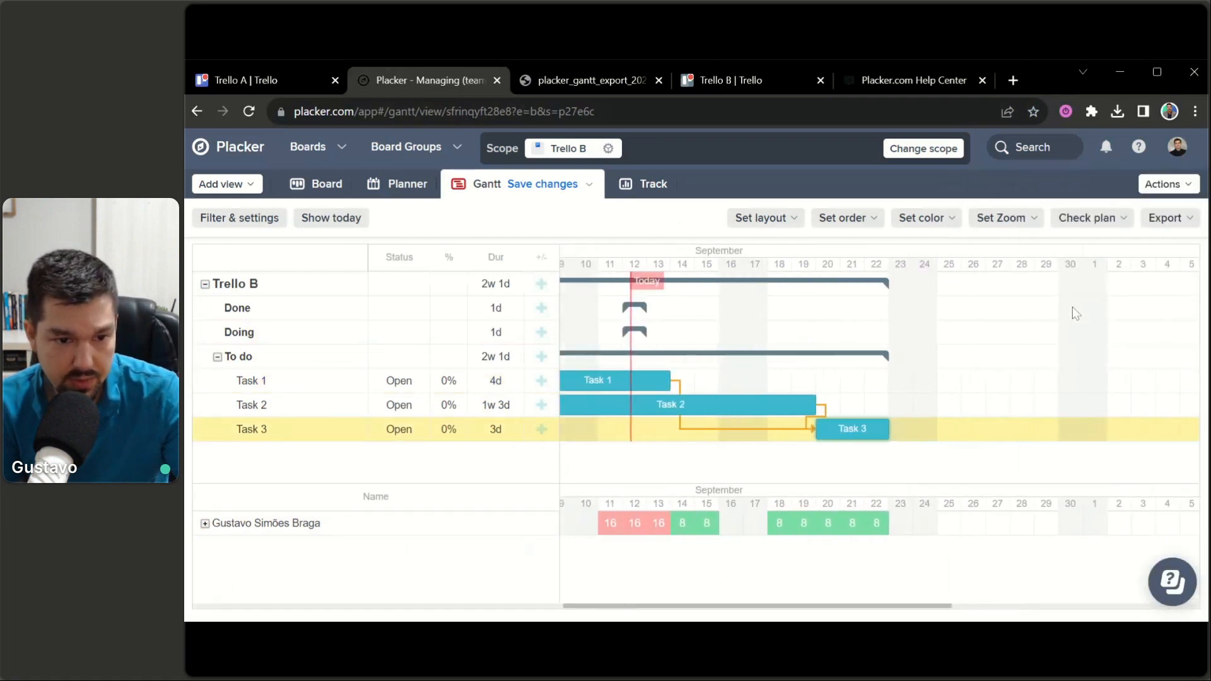
scroll(1072, 306, "left", 3)
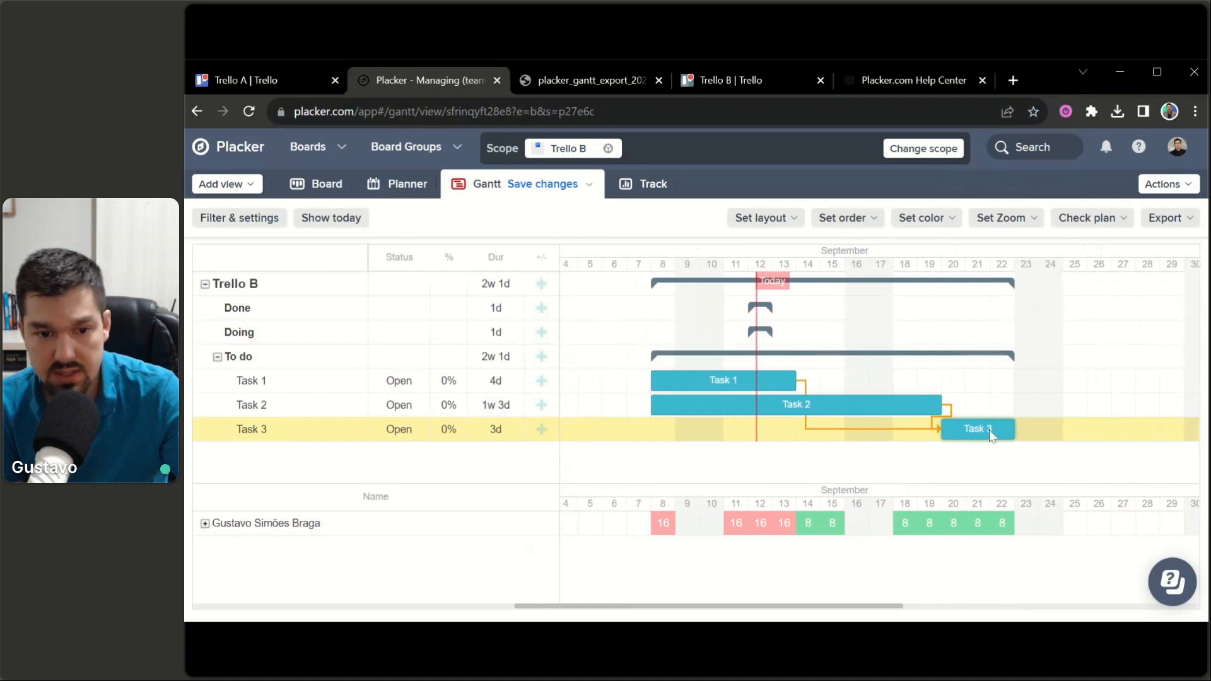
mouse_move(978, 536)
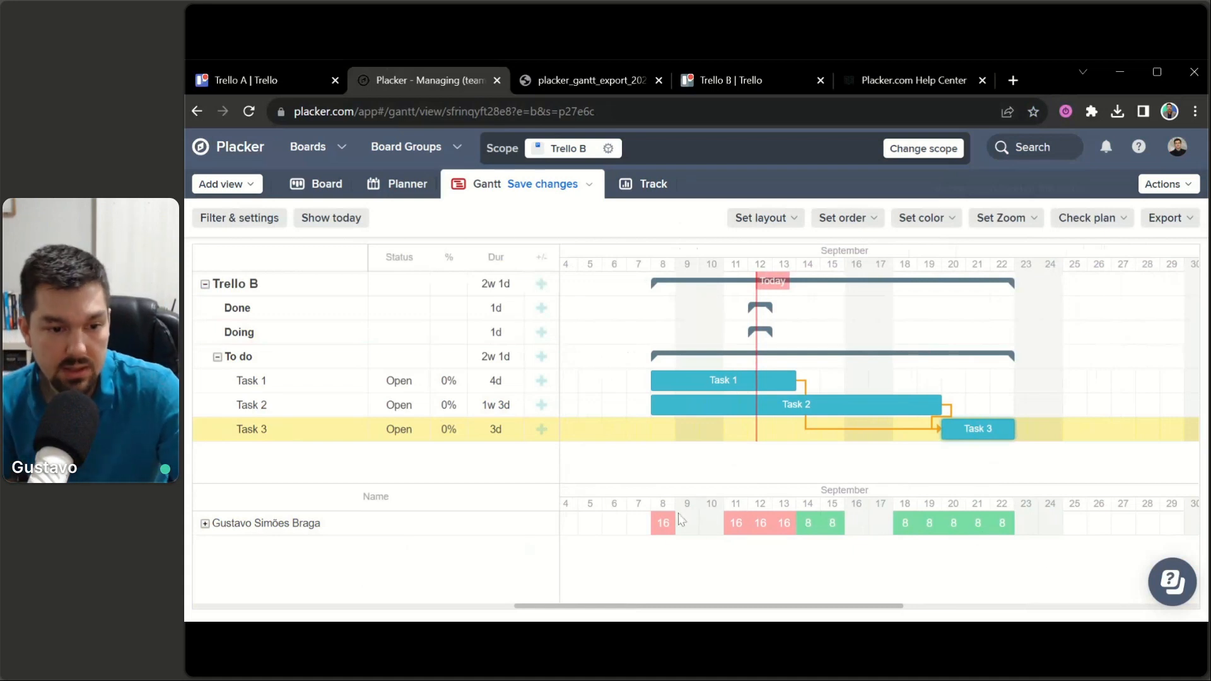
scroll(679, 560, "left", 1)
mouse_move(692, 529)
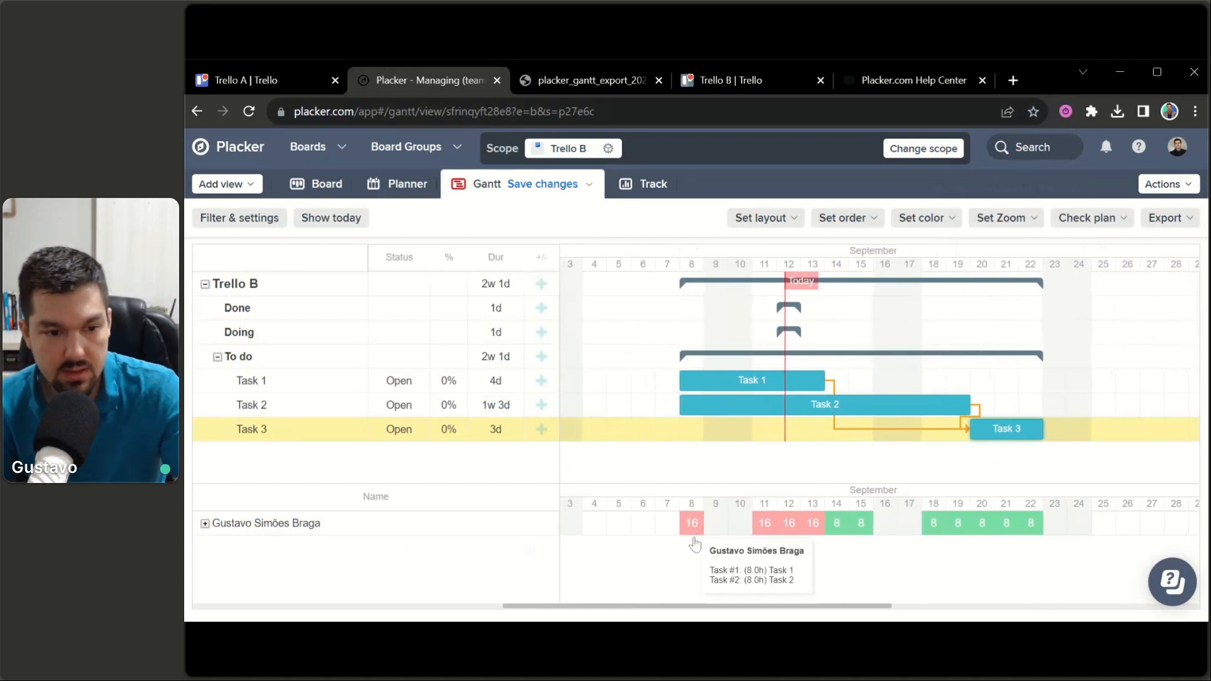
left_click_drag(687, 556, 727, 554)
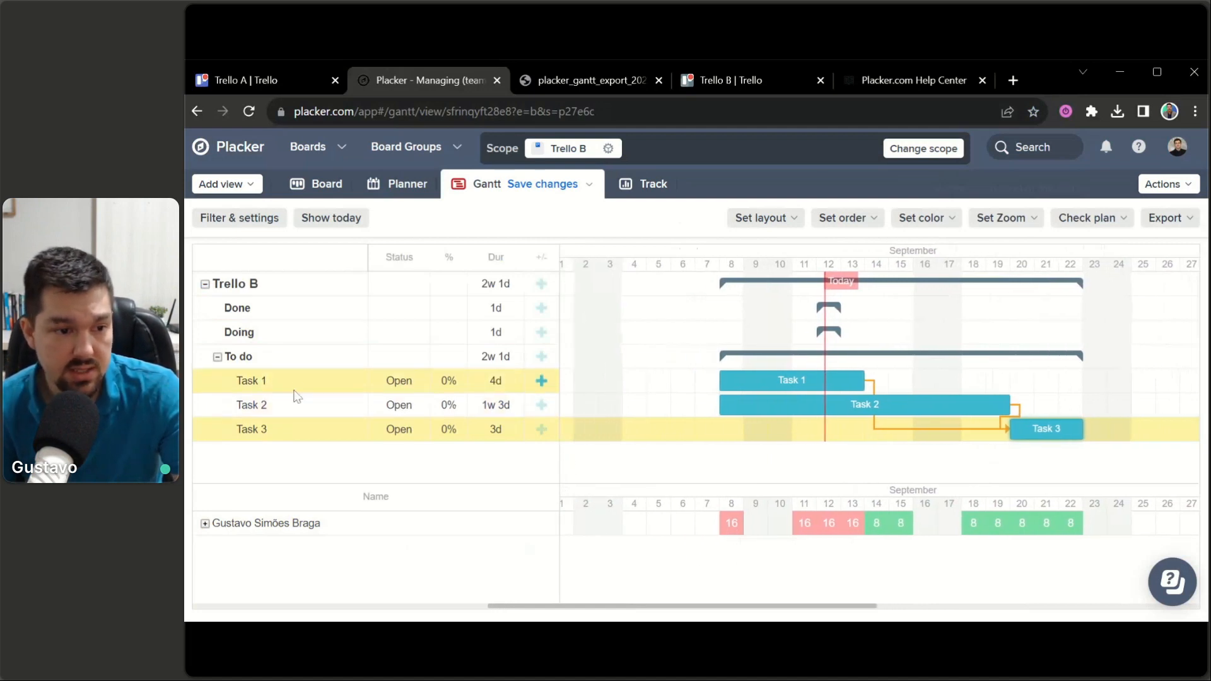
Check the assigned member and plan dates in Task 2's details, compared with Task 1 on the timeline.
left_click(731, 381)
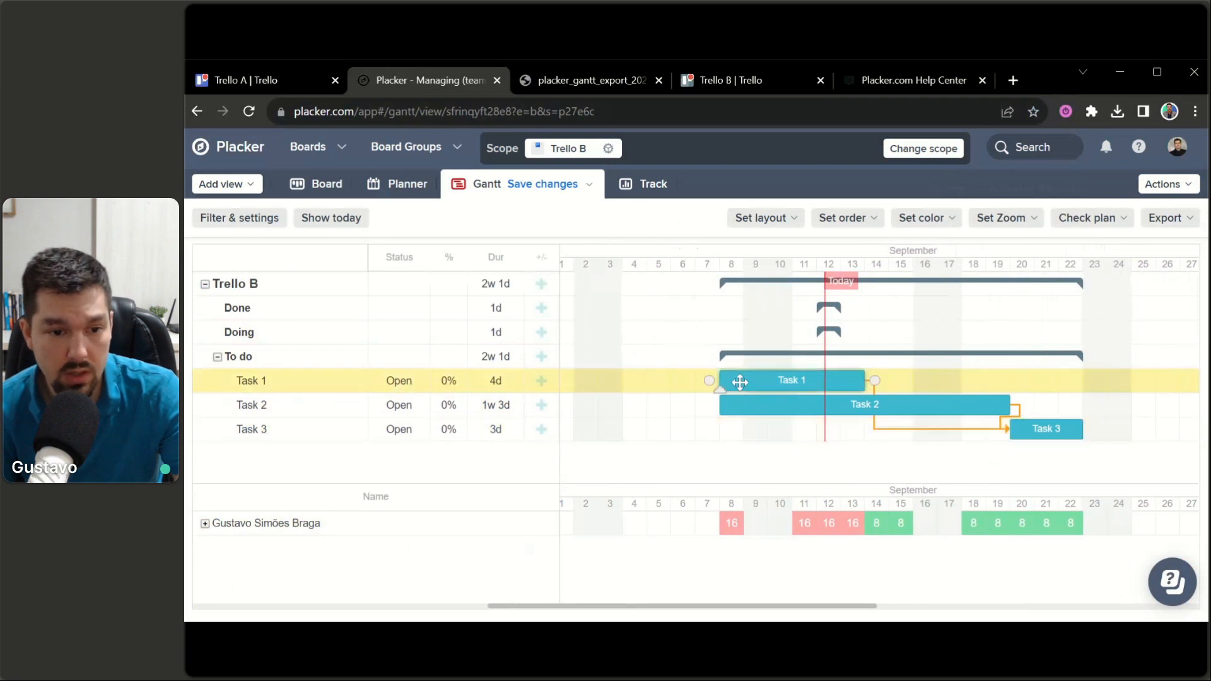
left_click(727, 404)
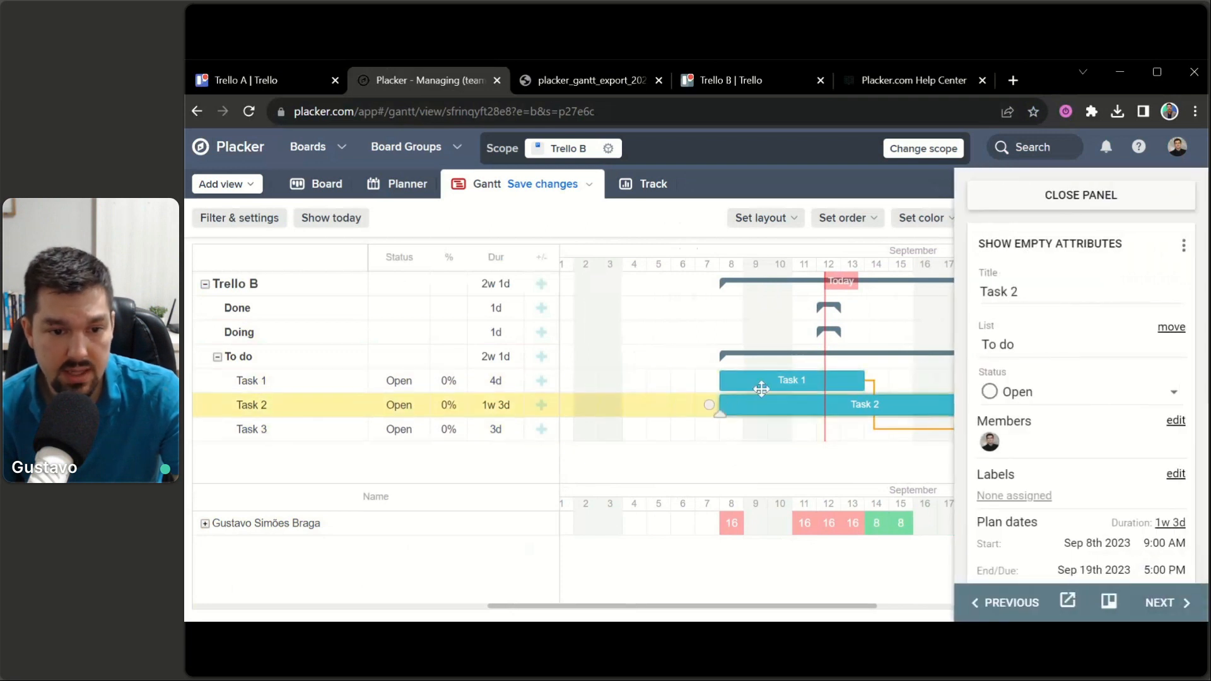
left_click(1070, 207)
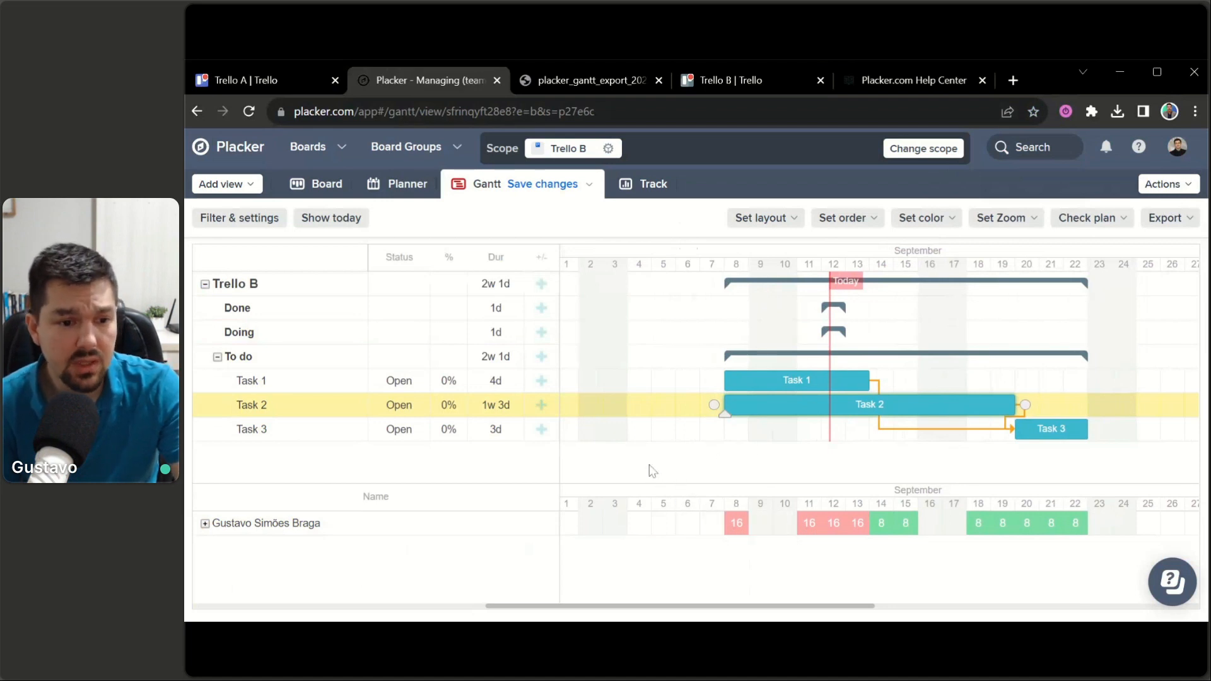
Reassign Task 2 from its current member to the second member in the list to rebalance the workload.
left_click(314, 413)
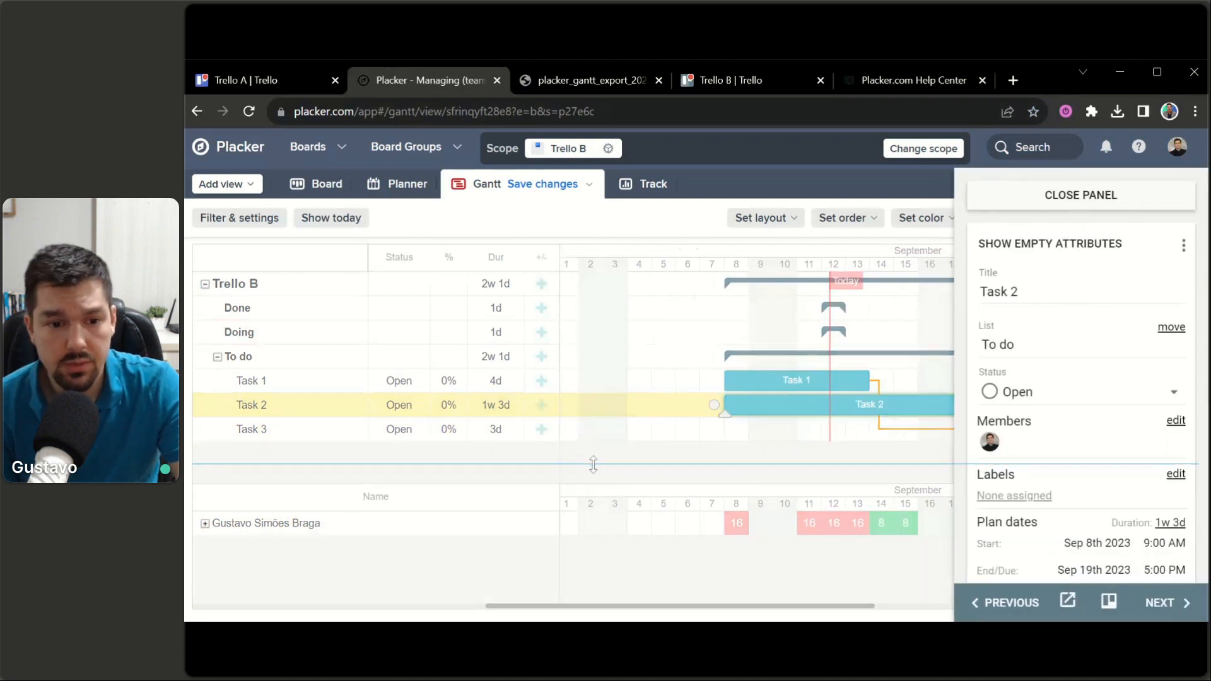
left_click_drag(631, 483, 581, 471)
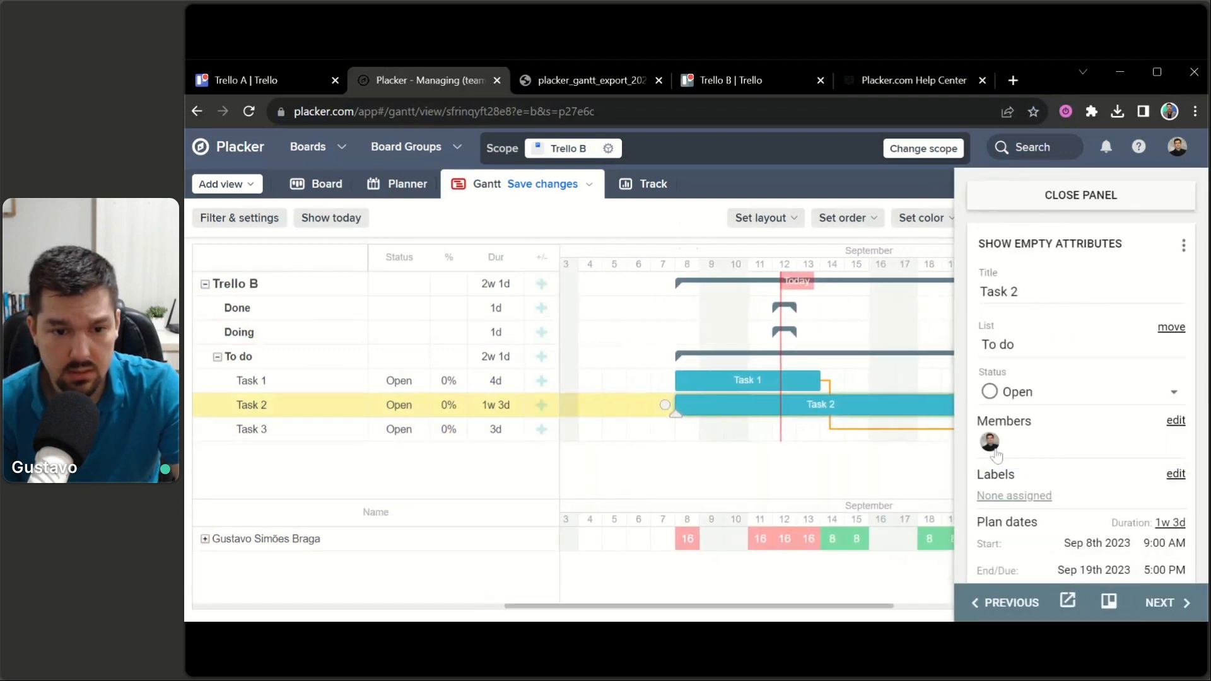
left_click(994, 449)
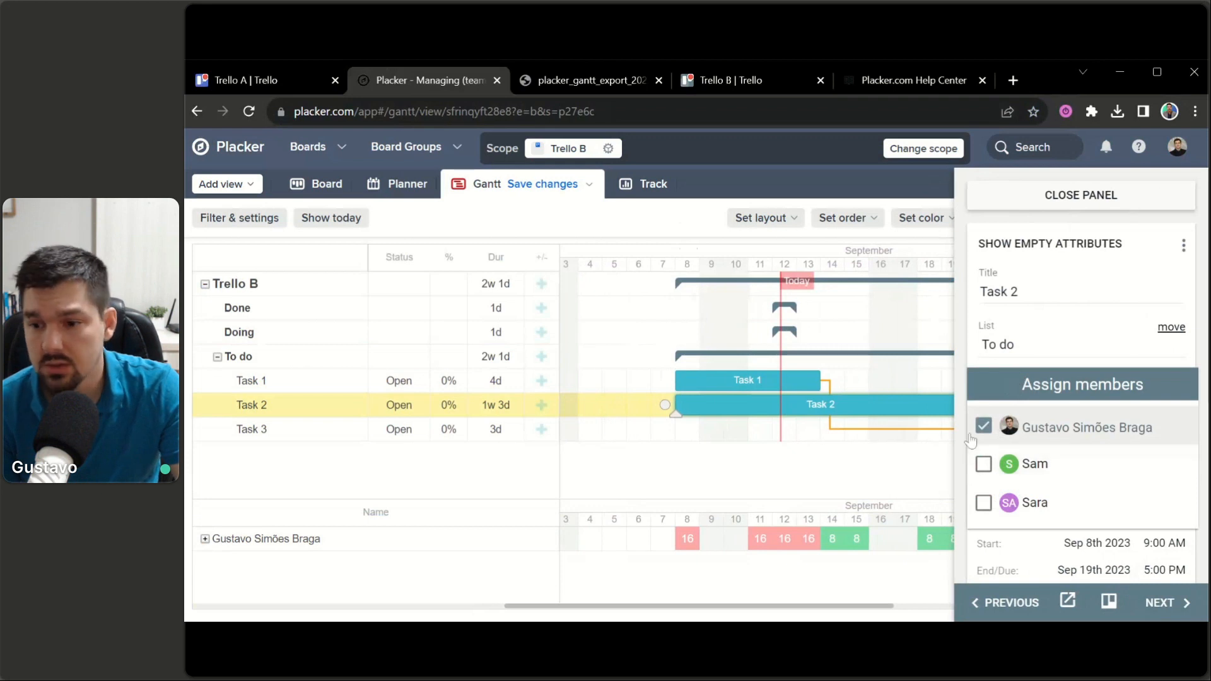
left_click(984, 426)
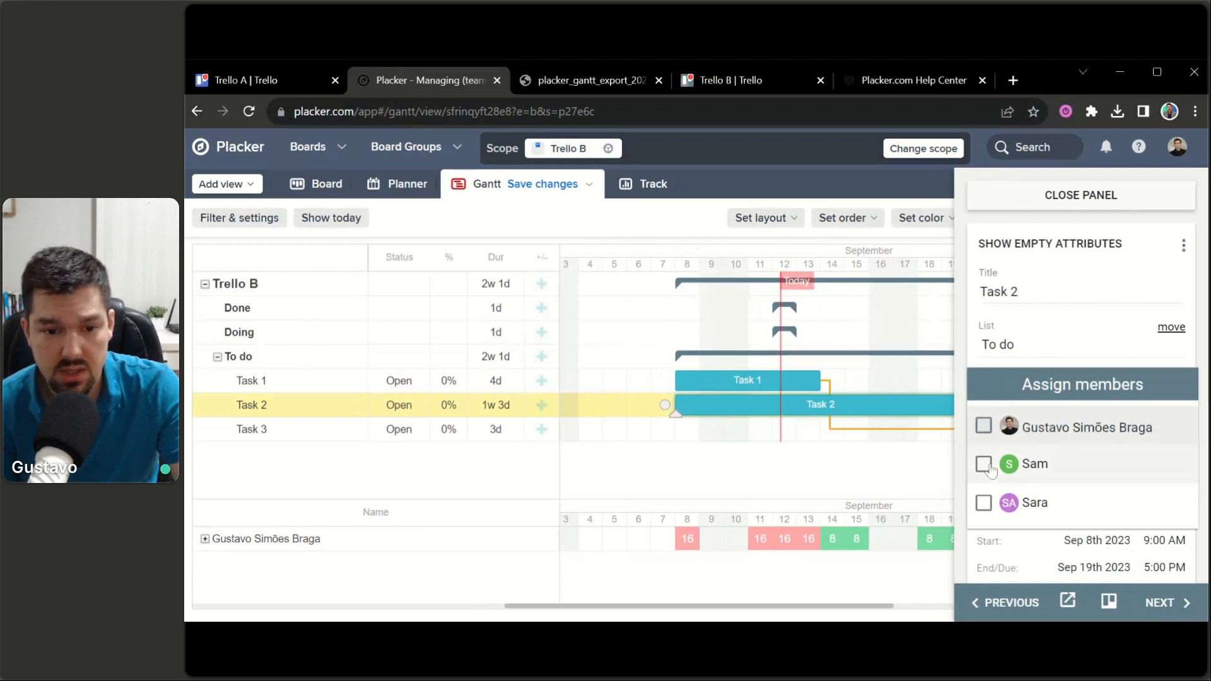
left_click(984, 465)
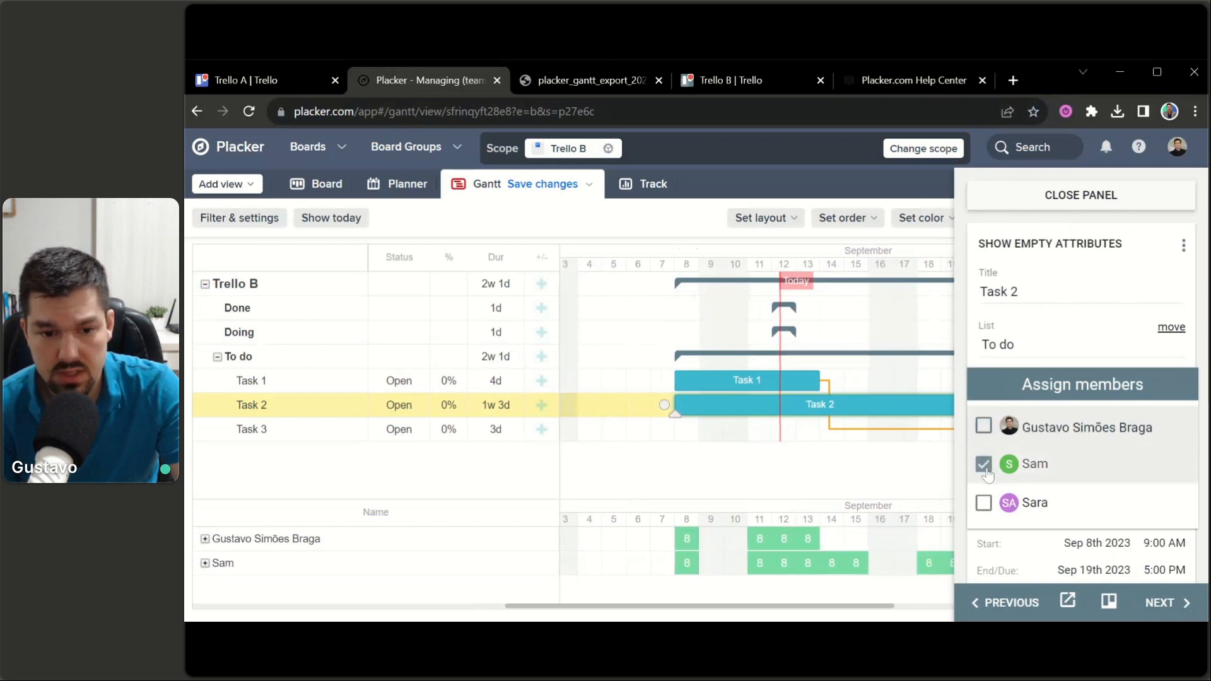
left_click(927, 483)
left_click(1051, 193)
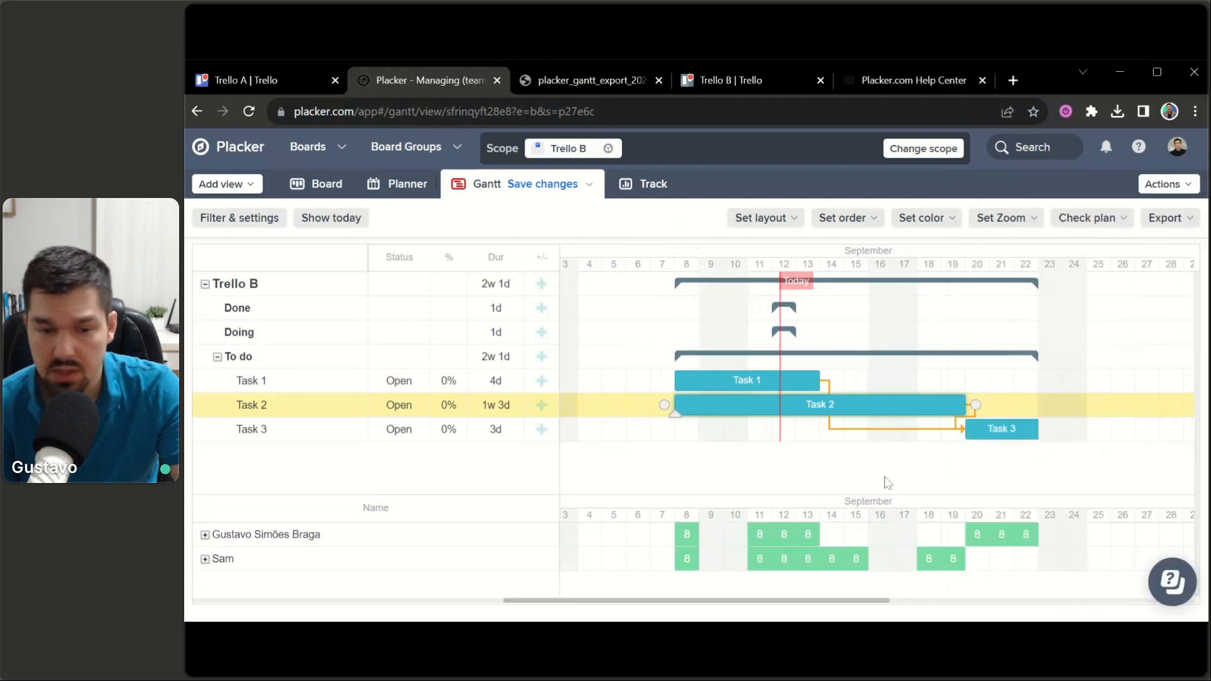
Restore Task 2's original assignment by removing the second listed member and assigning the first one.
left_click(309, 411)
left_click(990, 445)
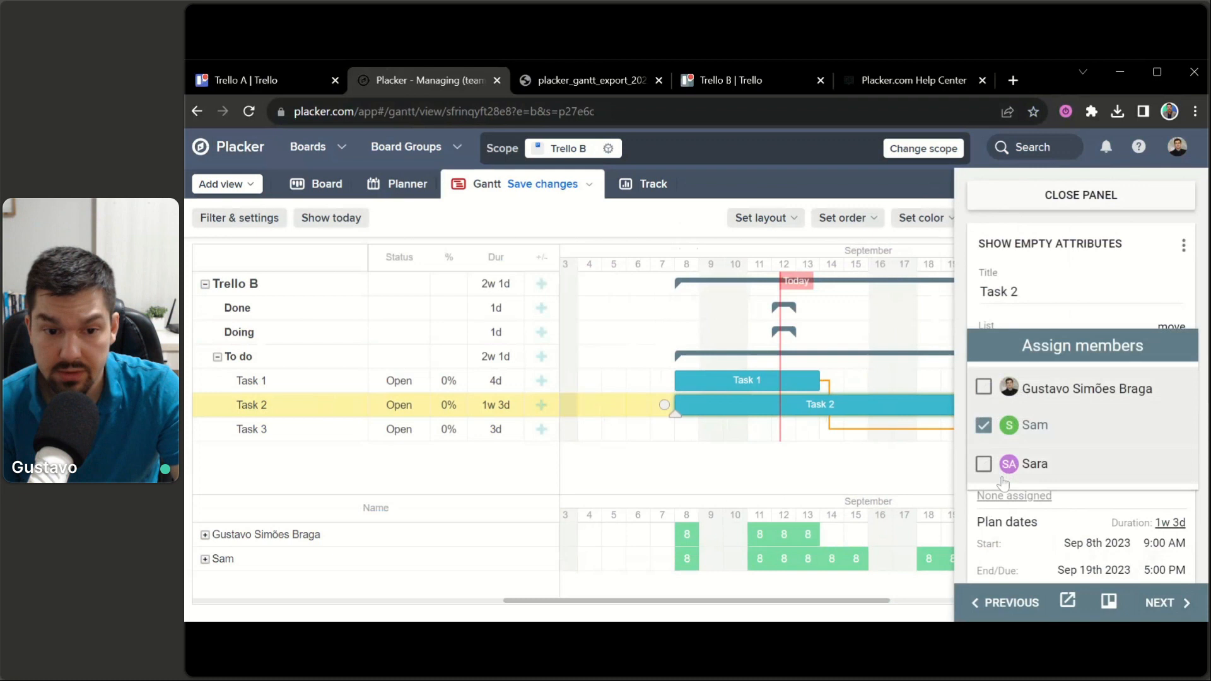
left_click(983, 426)
left_click(983, 387)
left_click(1018, 202)
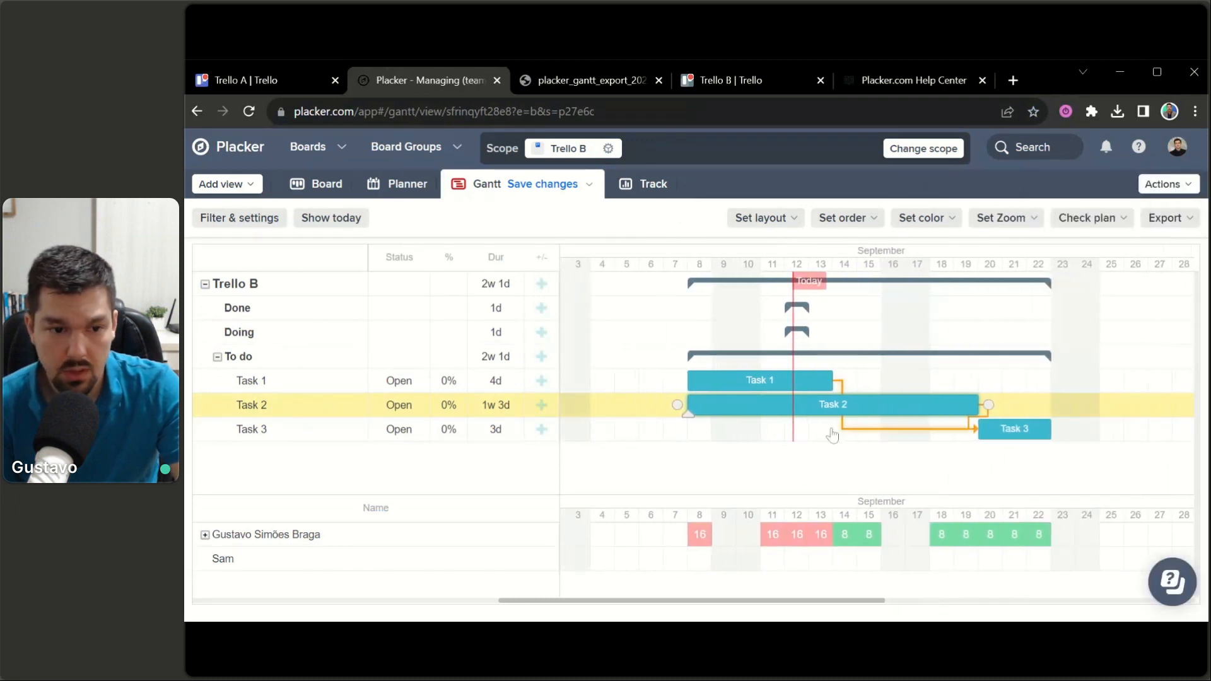
Create a dependency from the end of Task 1 to the start of Task 2 on Trello B's timeline.
left_click_drag(735, 405, 746, 429)
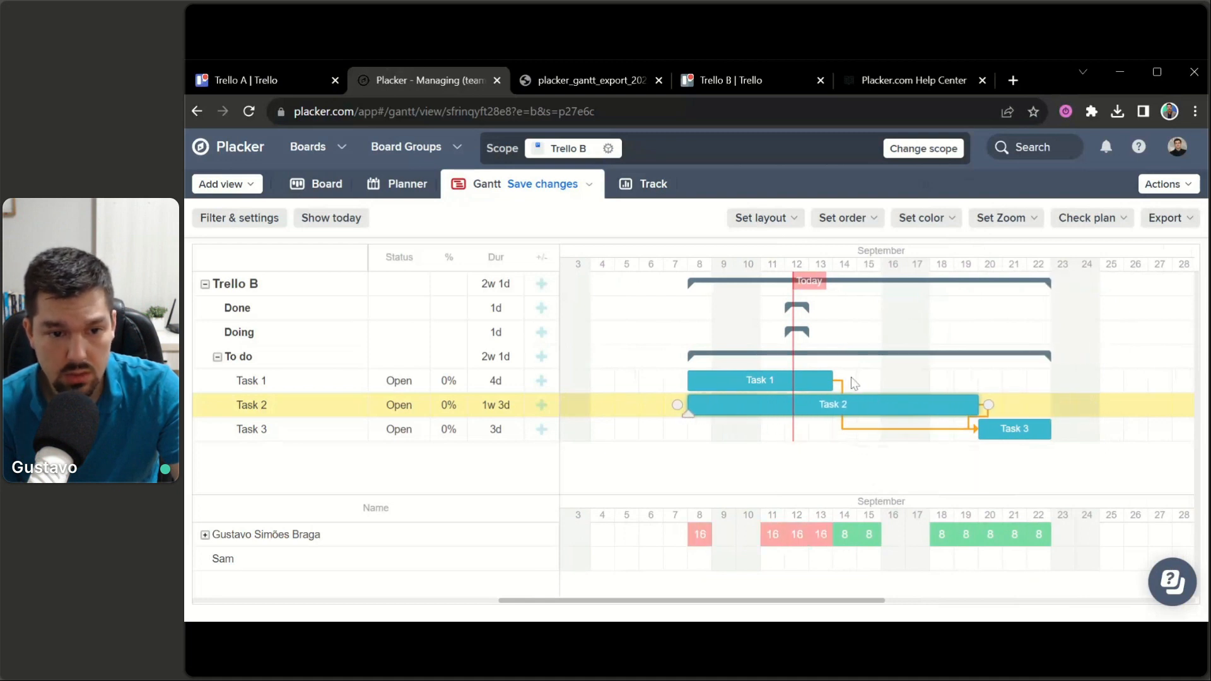
left_click_drag(838, 381, 676, 413)
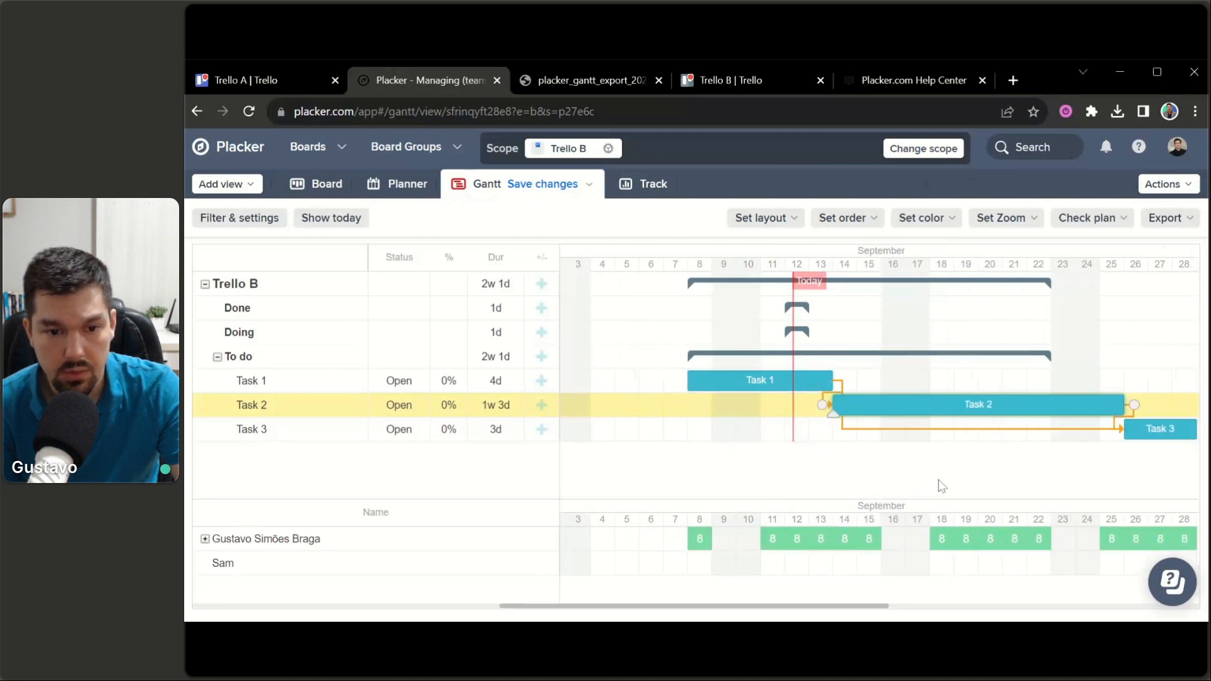
left_click_drag(942, 486, 877, 488)
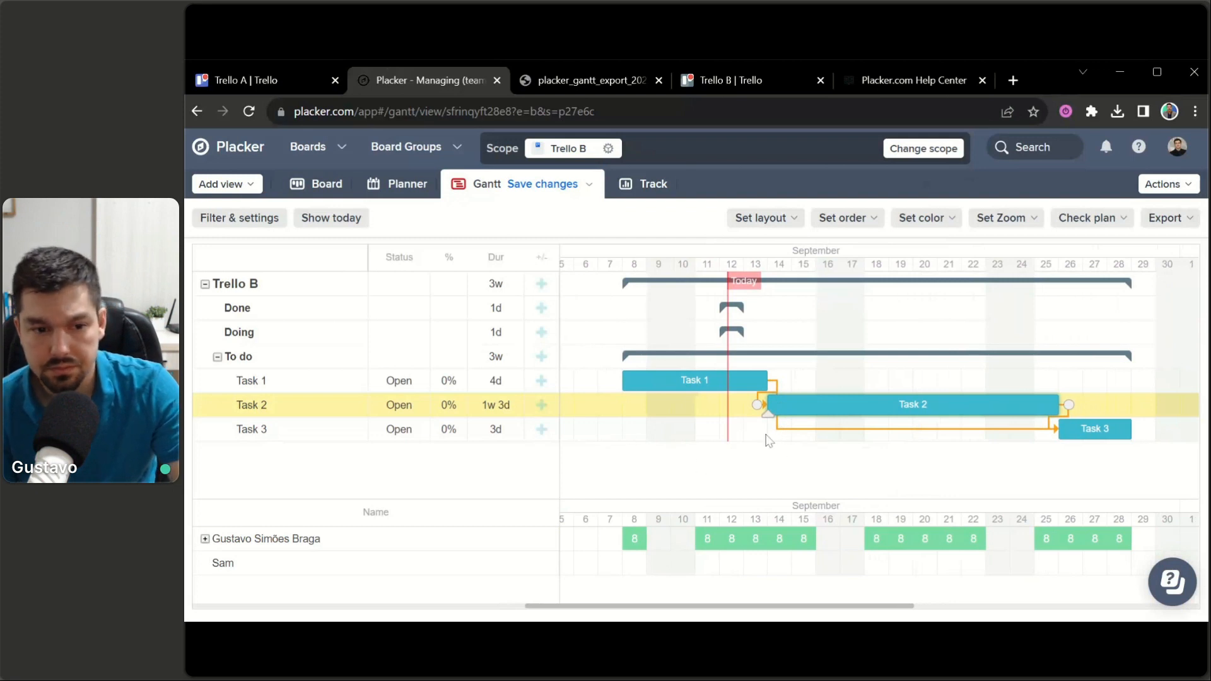
Examine Task 2's plan dates, duration, effort and FTE options in its card details.
left_click(858, 406)
scroll(1172, 429, "down", 5)
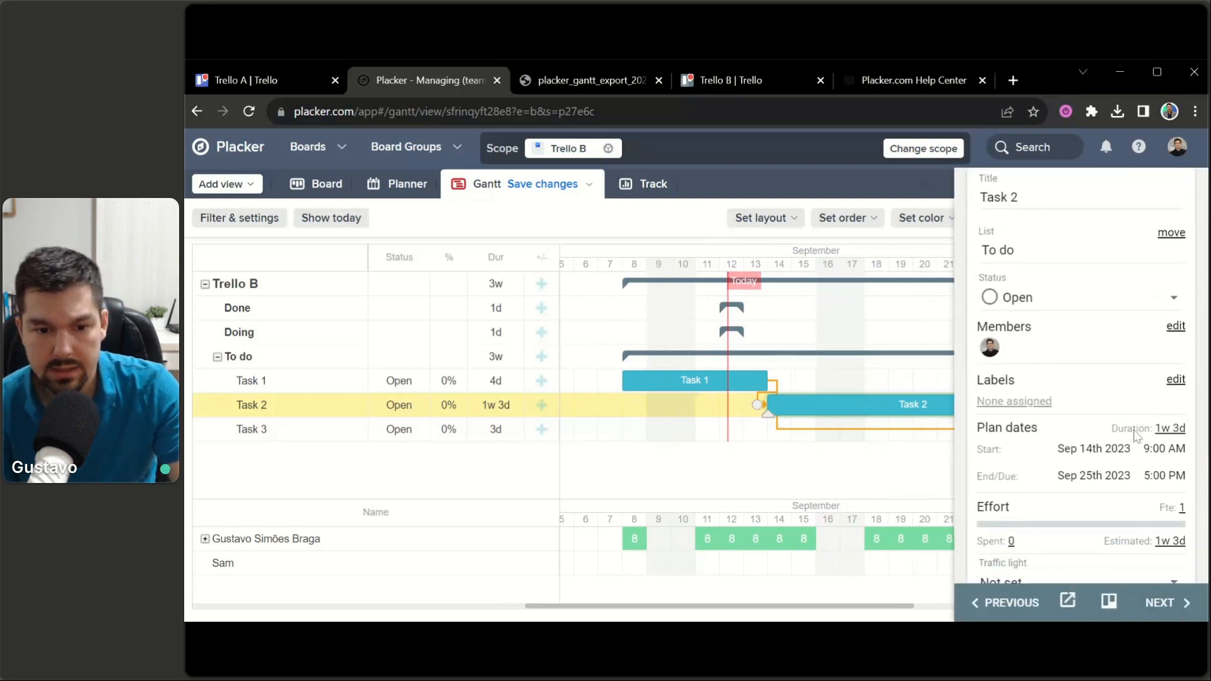
scroll(1129, 435, "up", 3)
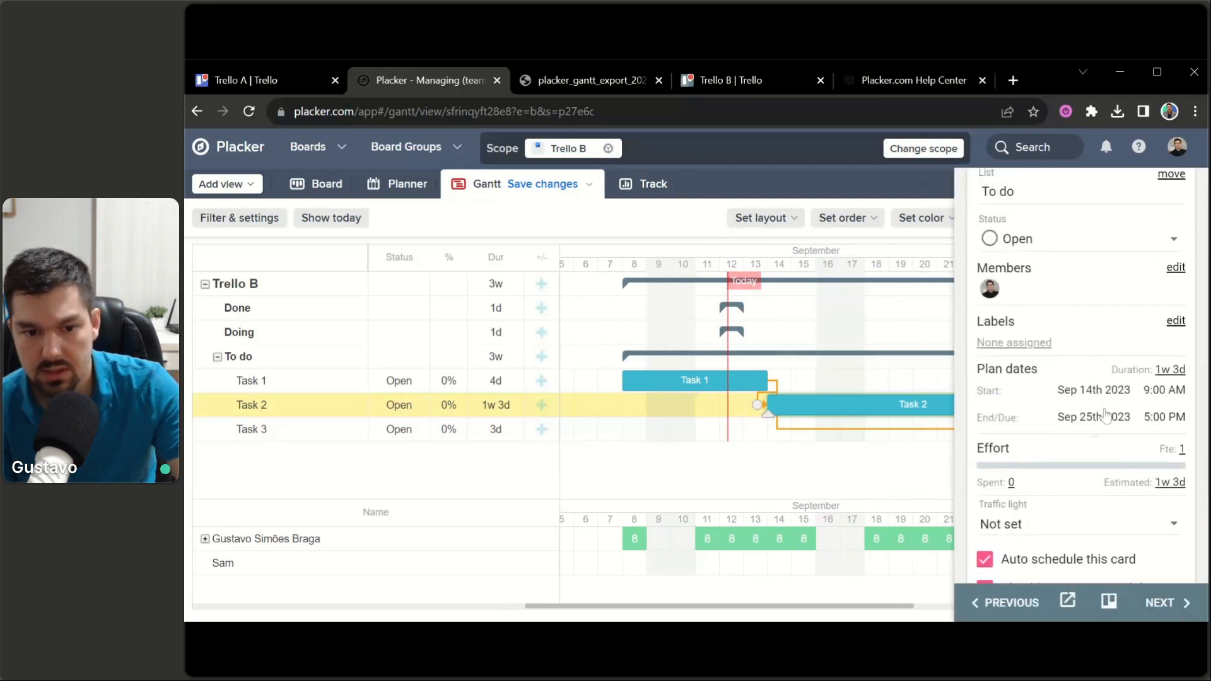
left_click(1182, 449)
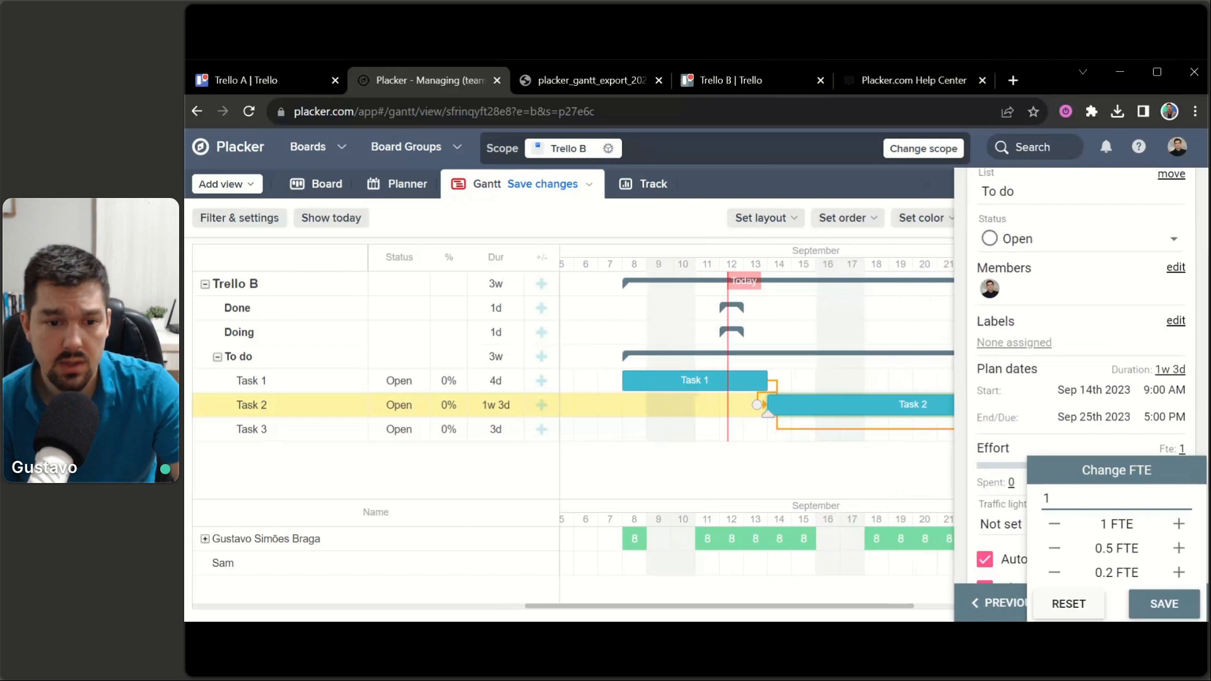
left_click(1062, 301)
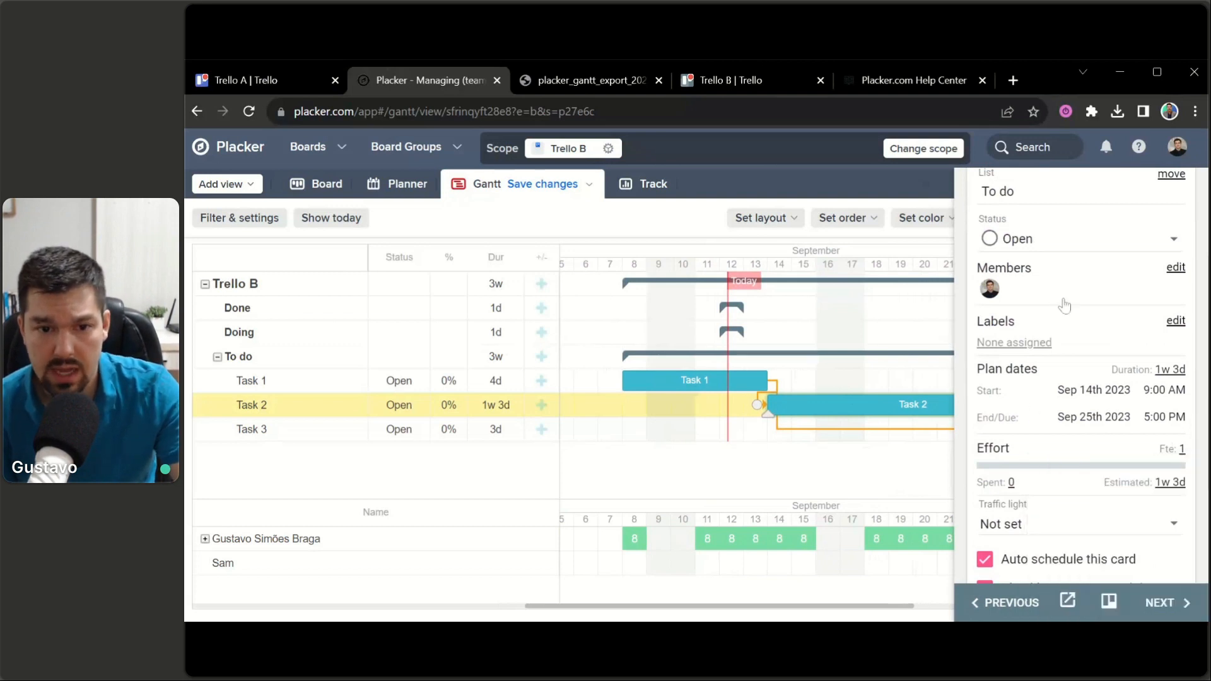
scroll(1060, 246, "up", 3)
left_click(1050, 193)
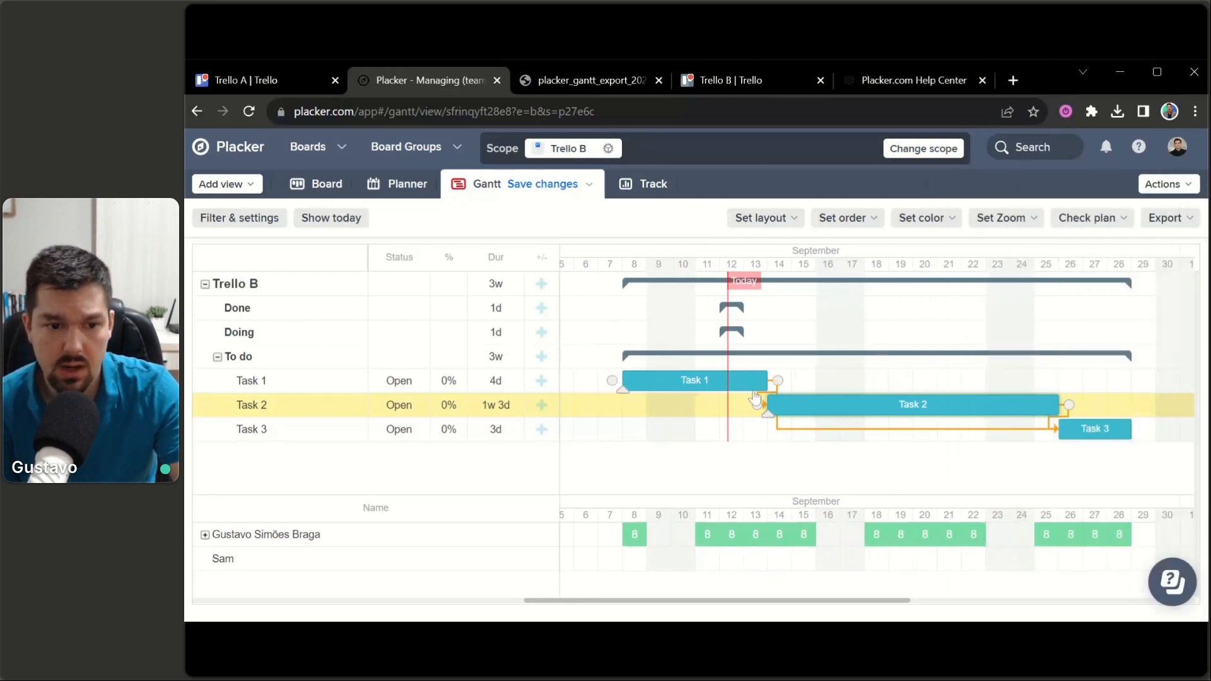
Delete the dependency between Task 1 and Task 2 on Trello B's timeline.
left_click(765, 411)
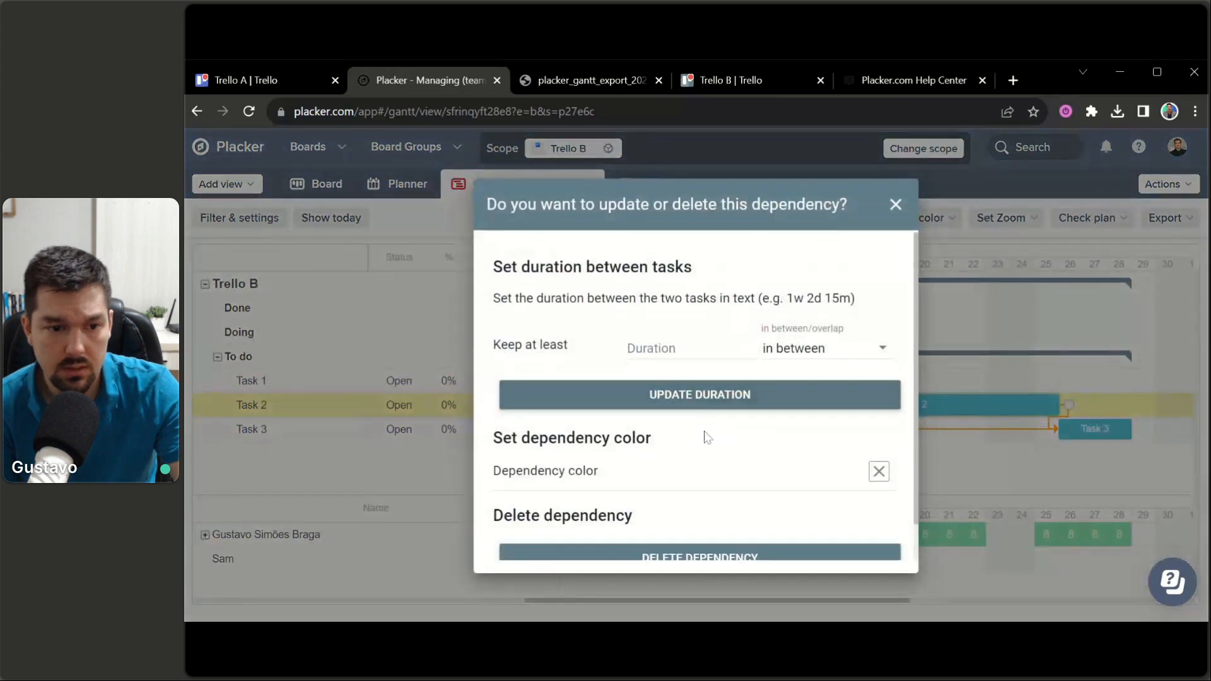
scroll(719, 480, "down", 1)
left_click(727, 521)
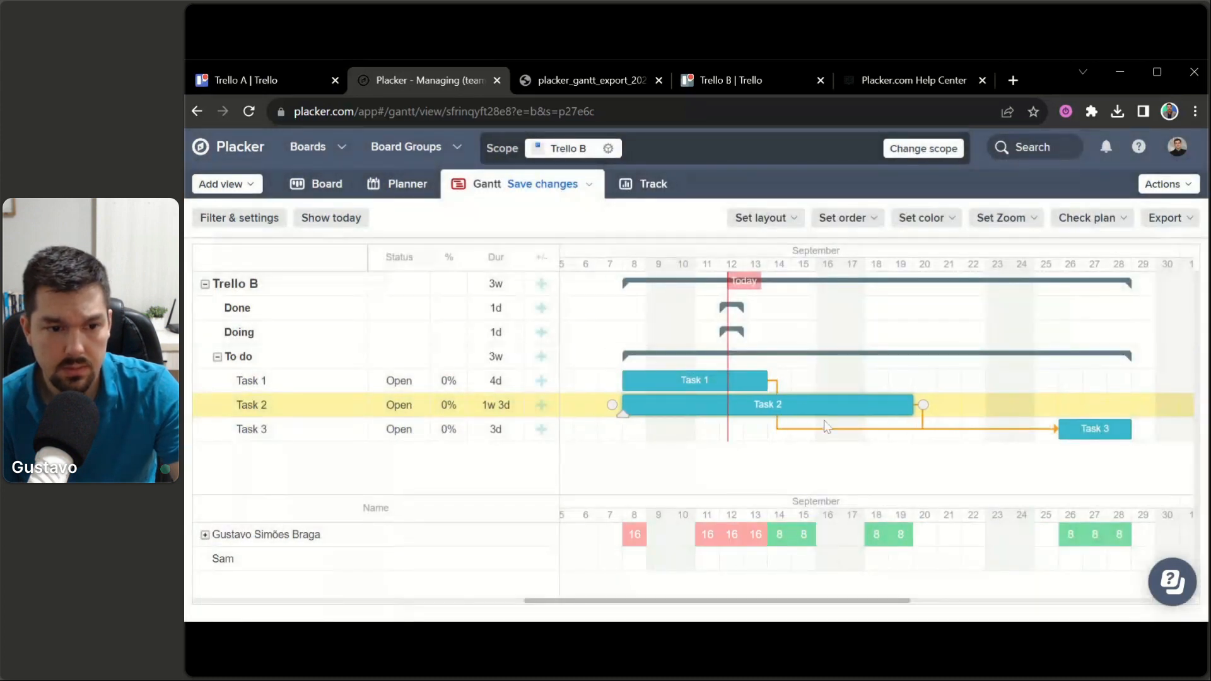
Set Task 1's FTE to 0.5 in its card details and close the details.
left_click(659, 381)
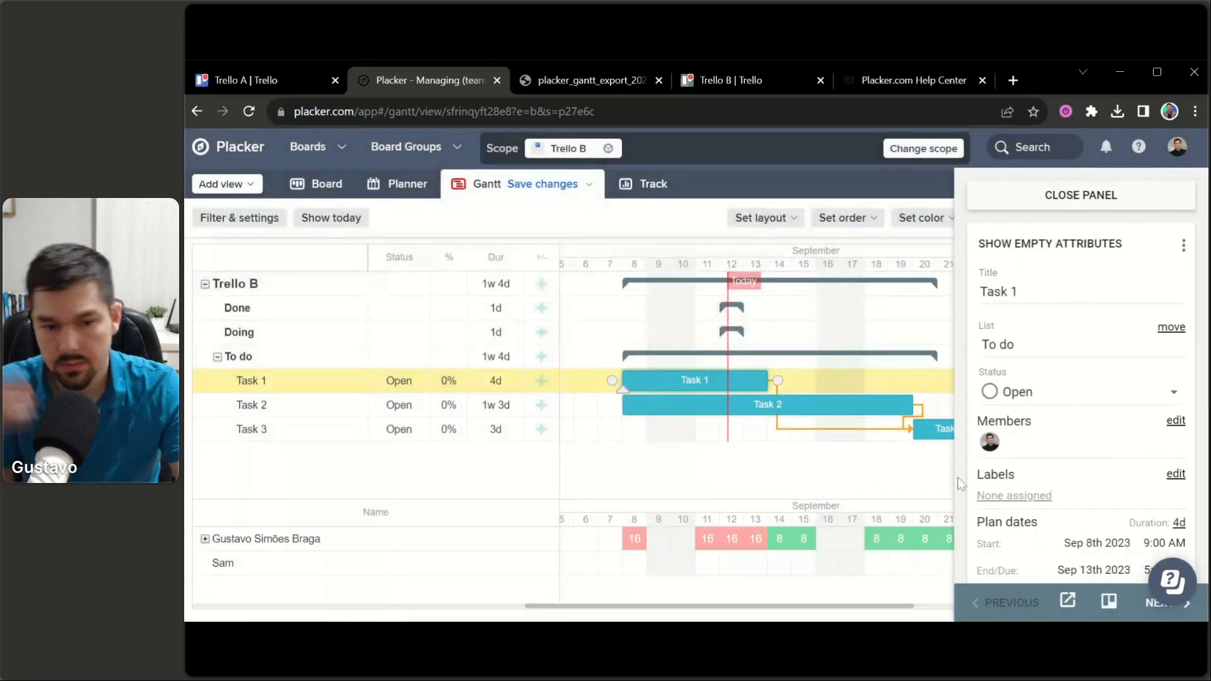
scroll(1101, 514, "down", 3)
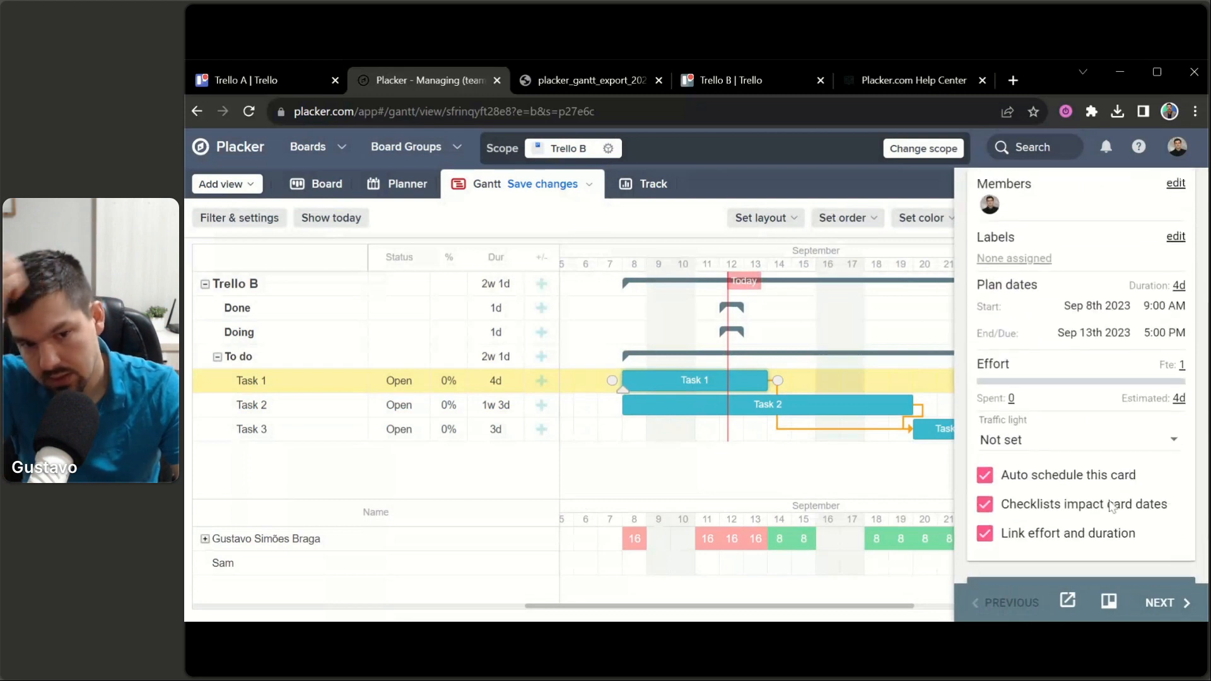
left_click(1182, 359)
left_click(1054, 459)
left_click(1161, 514)
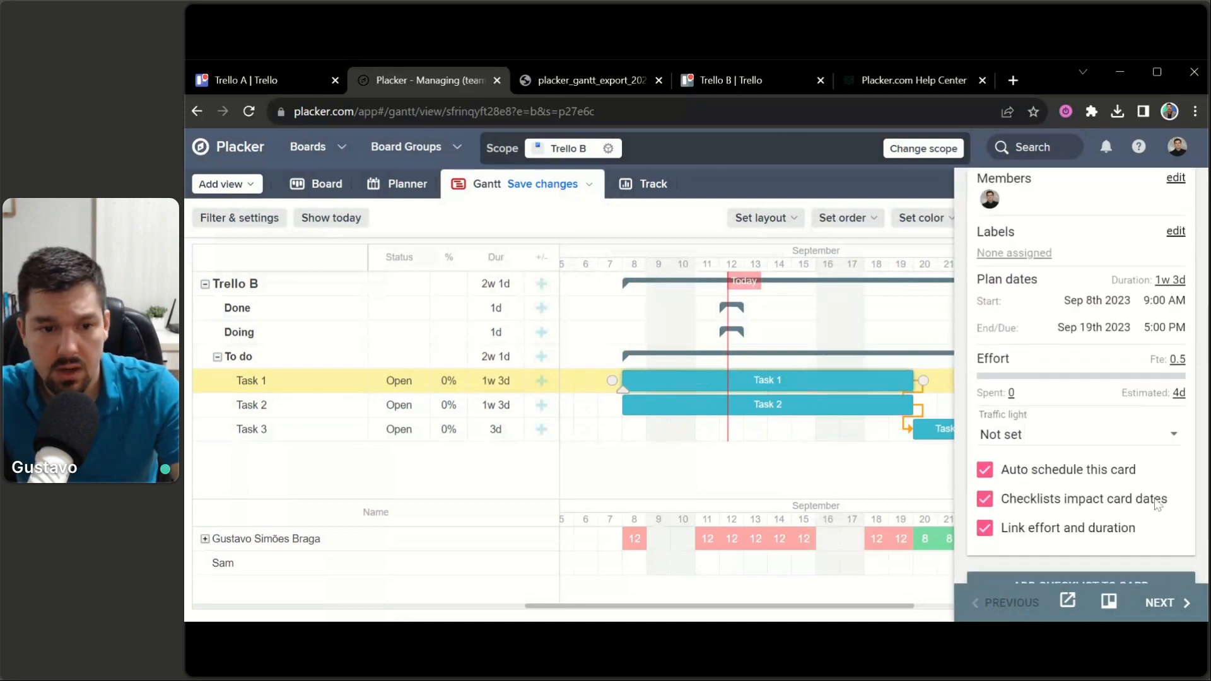
scroll(1093, 285, "up", 4)
left_click(1048, 203)
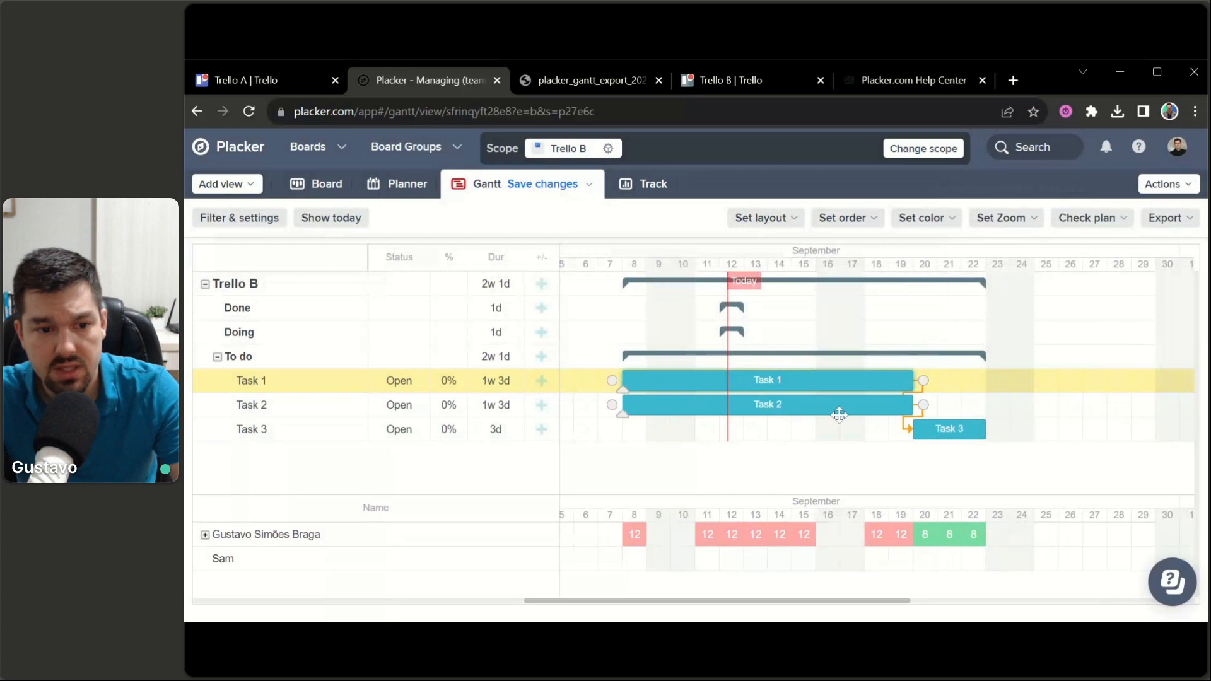
Set Task 2's FTE to 0.5 in its card details and close the details.
left_click(839, 413)
scroll(1167, 378, "down", 3)
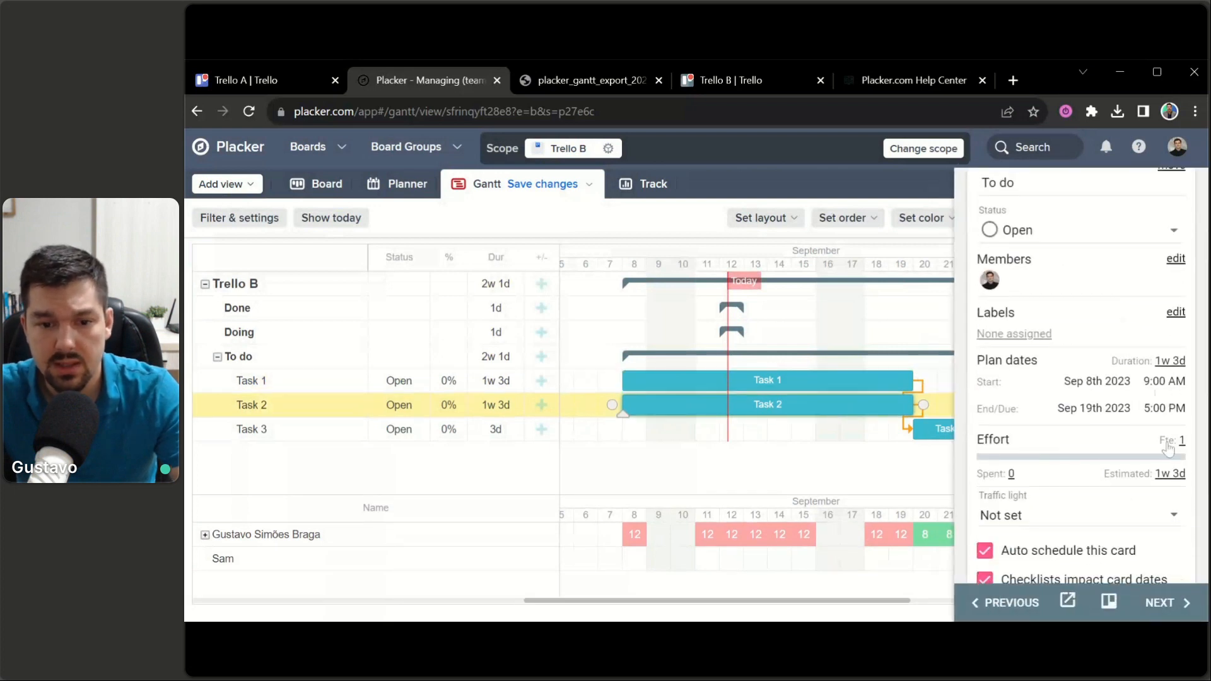
left_click(1179, 442)
left_click(1073, 541)
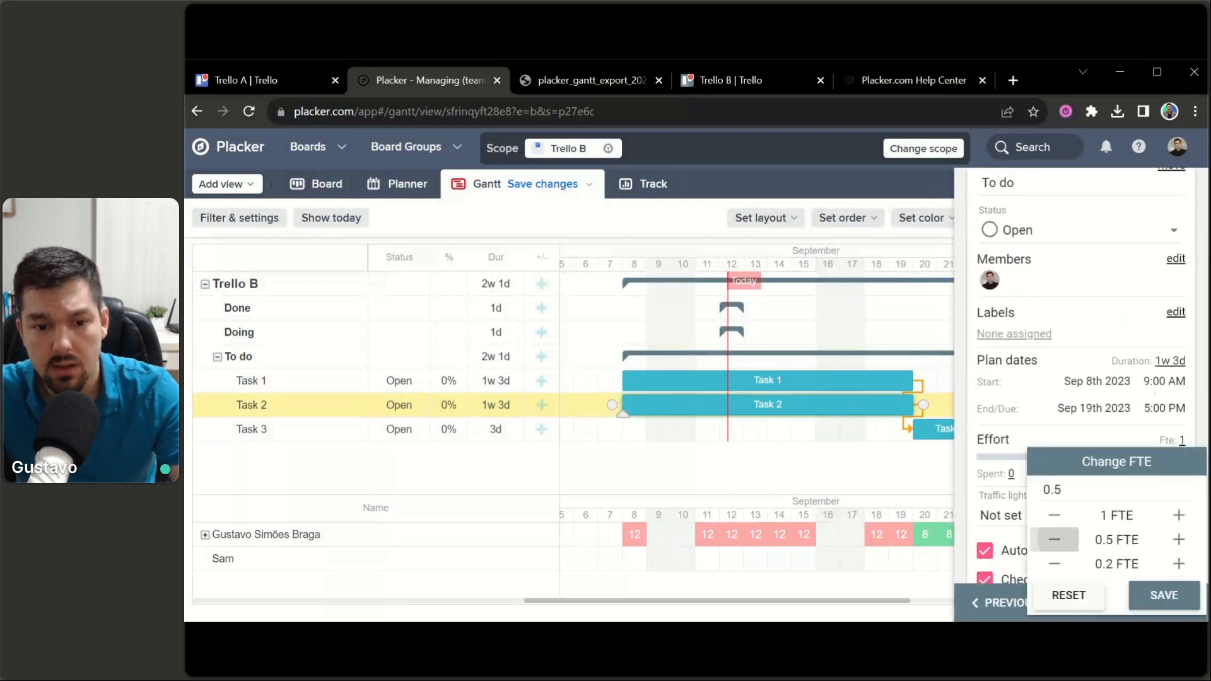
left_click(1164, 595)
scroll(1077, 233, "up", 3)
left_click(1077, 196)
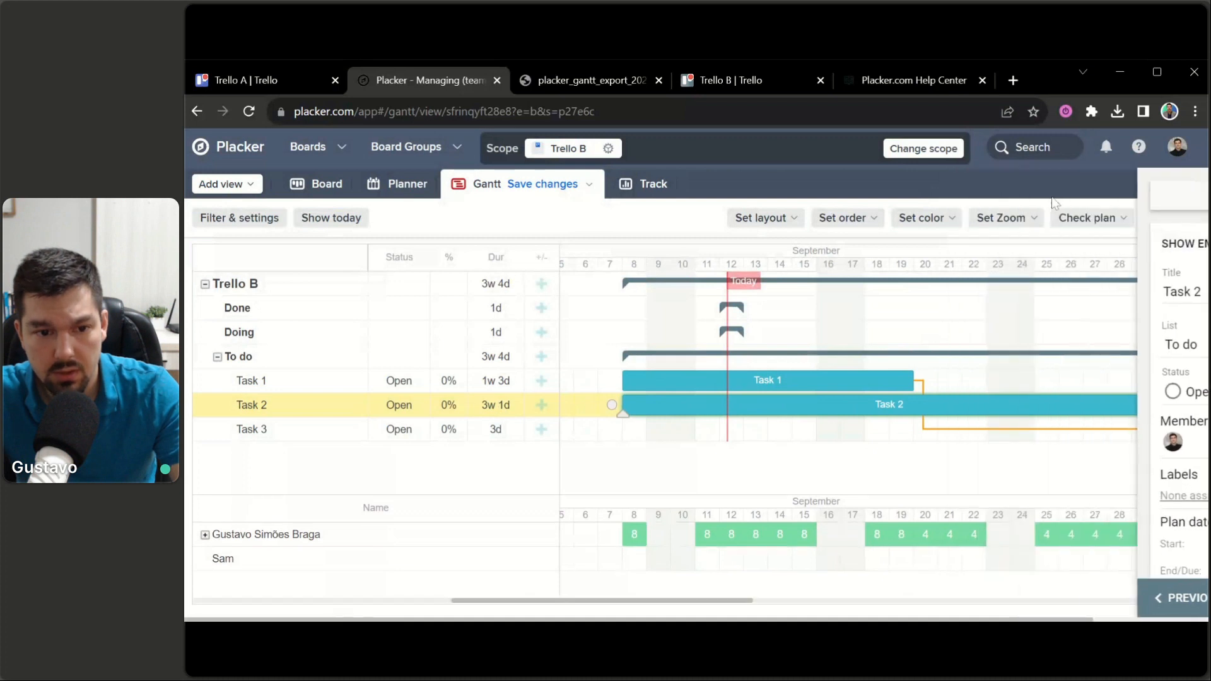
Examine the assigned member's daily hours along the timeline, including the per-task breakdown for September 12.
left_click_drag(1047, 338, 953, 343)
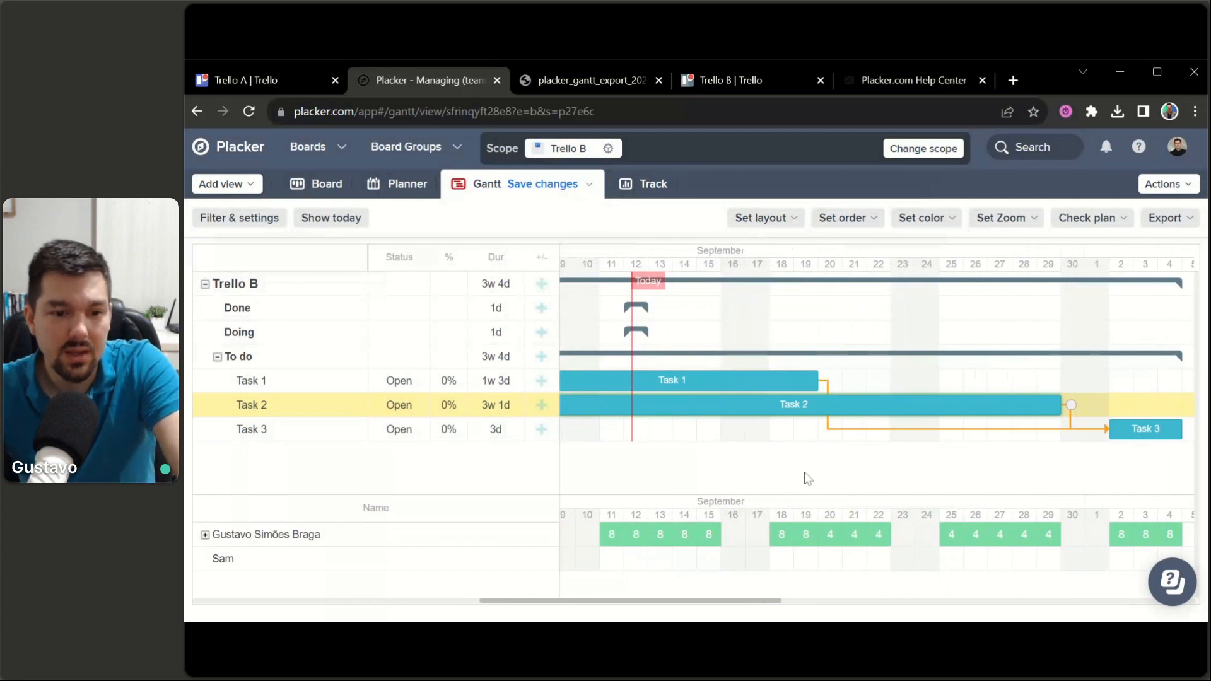
left_click_drag(803, 478, 881, 460)
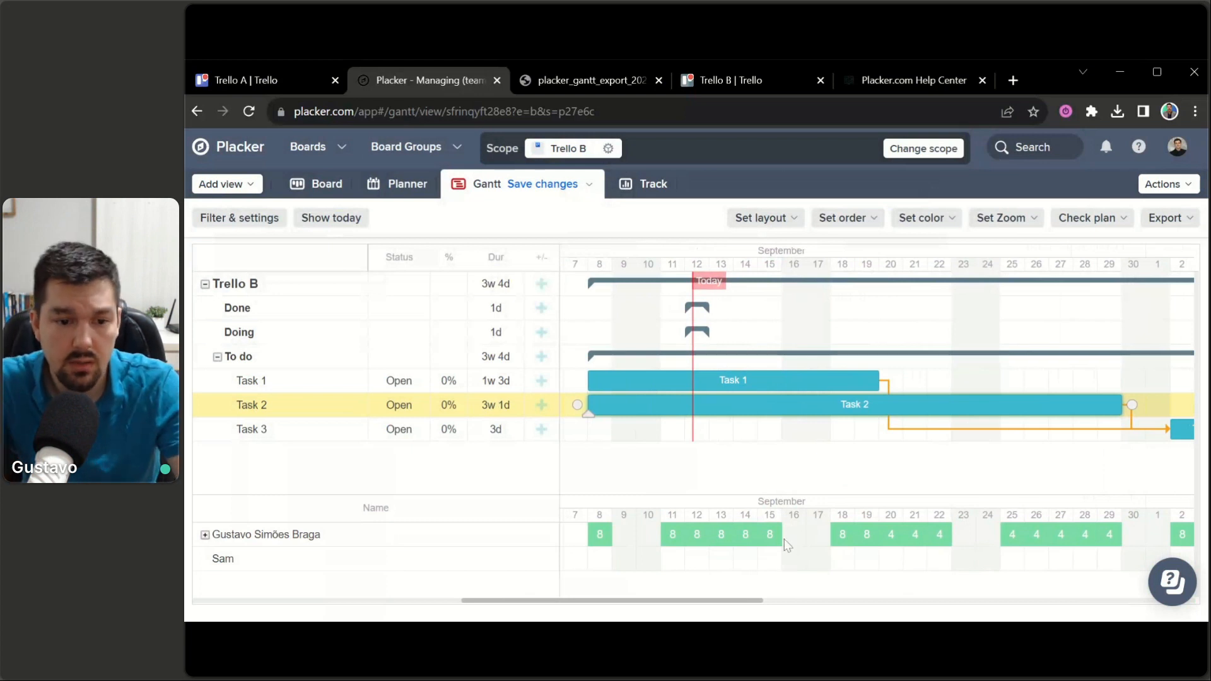
left_click_drag(814, 475, 715, 485)
left_click_drag(776, 460, 814, 493)
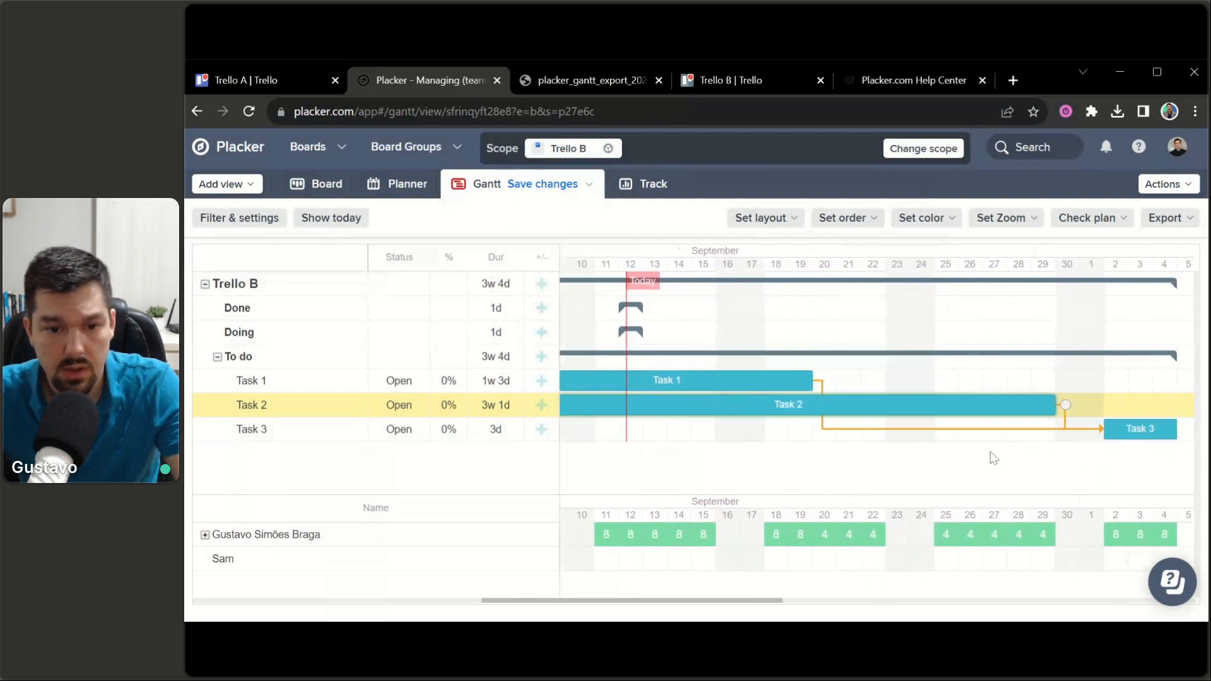
scroll(997, 490, "left", 4)
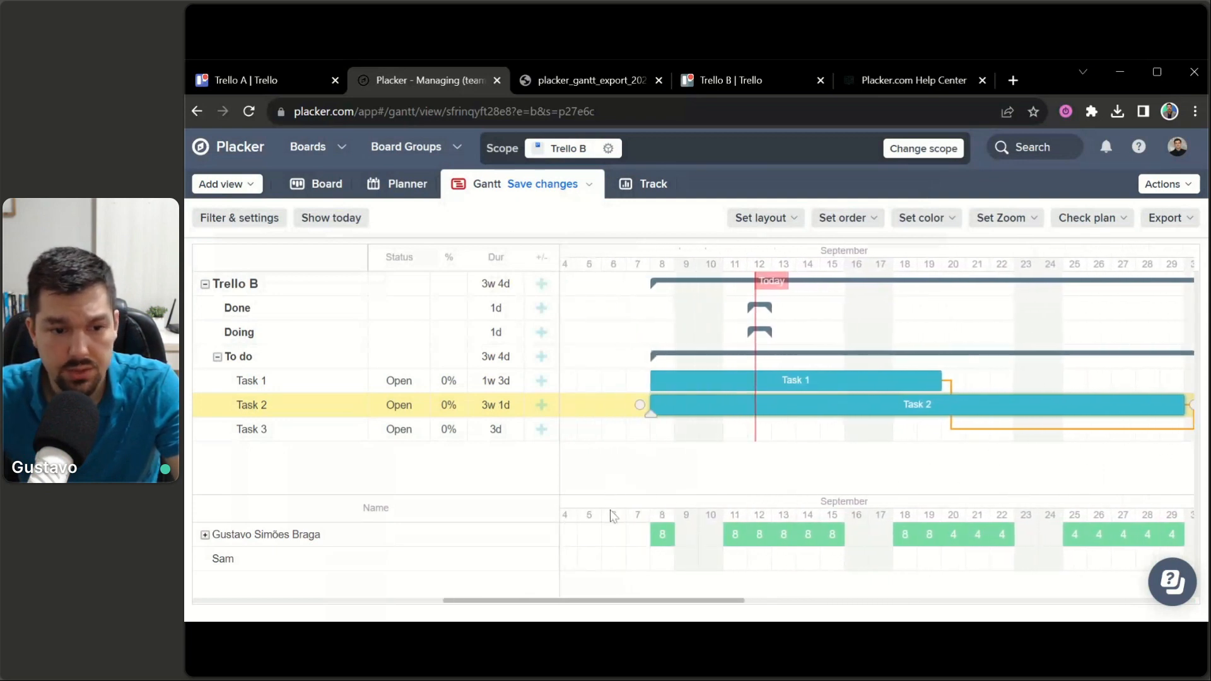
mouse_move(765, 546)
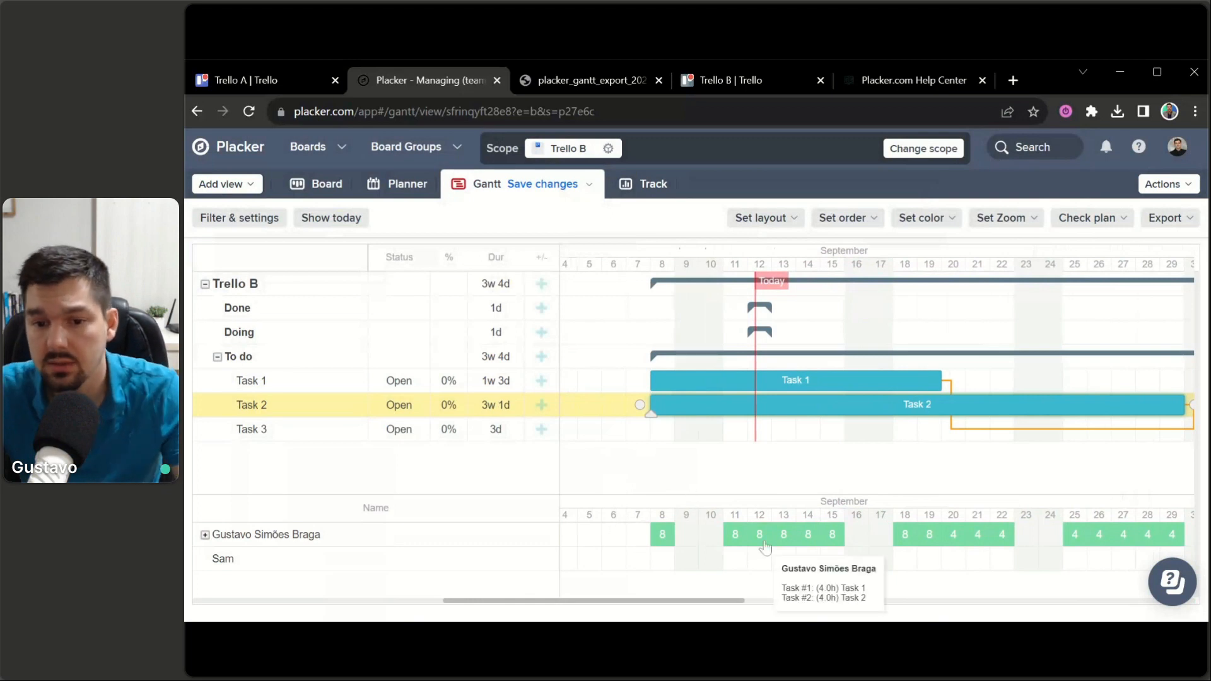
Toggle the Show resource plan option in the resource plan settings and refresh the Gantt chart.
left_click(234, 219)
scroll(259, 379, "down", 10)
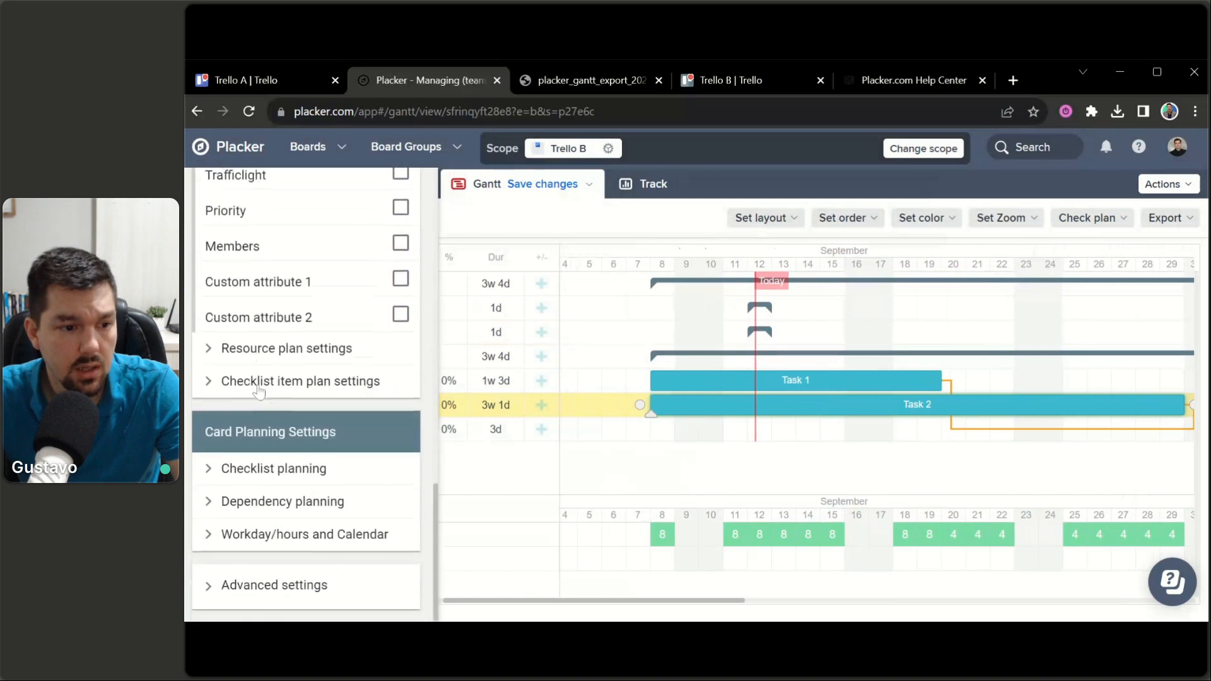
left_click(287, 352)
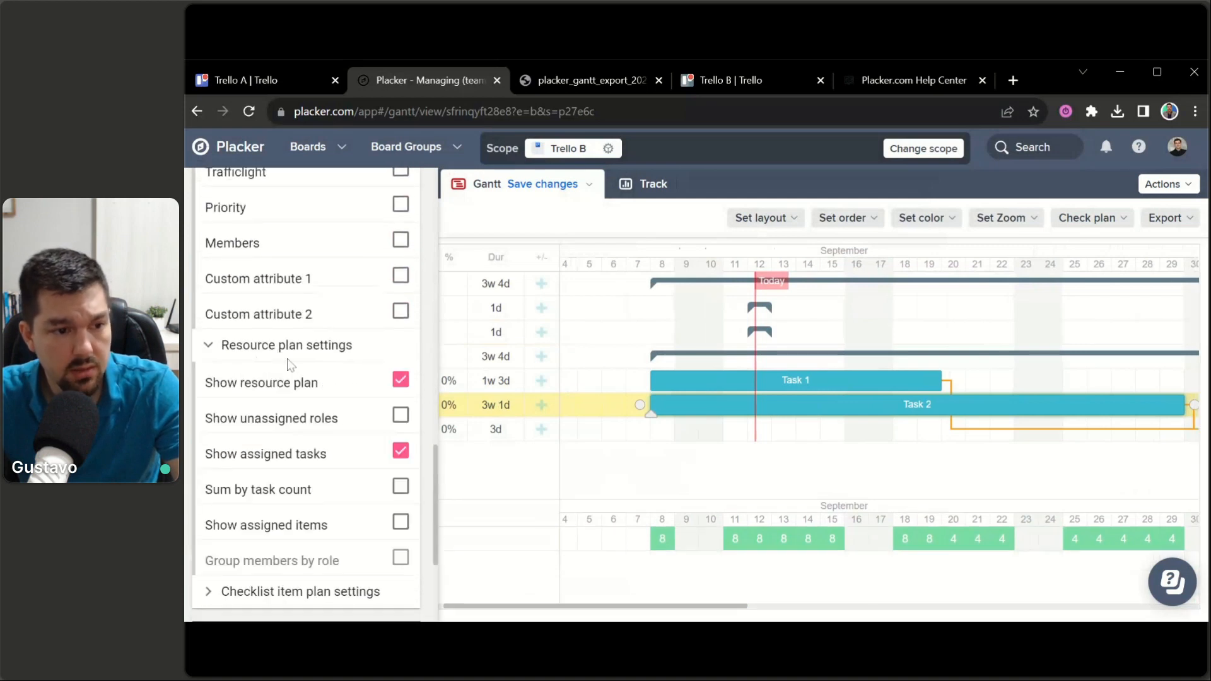
left_click(401, 381)
scroll(416, 399, "up", 15)
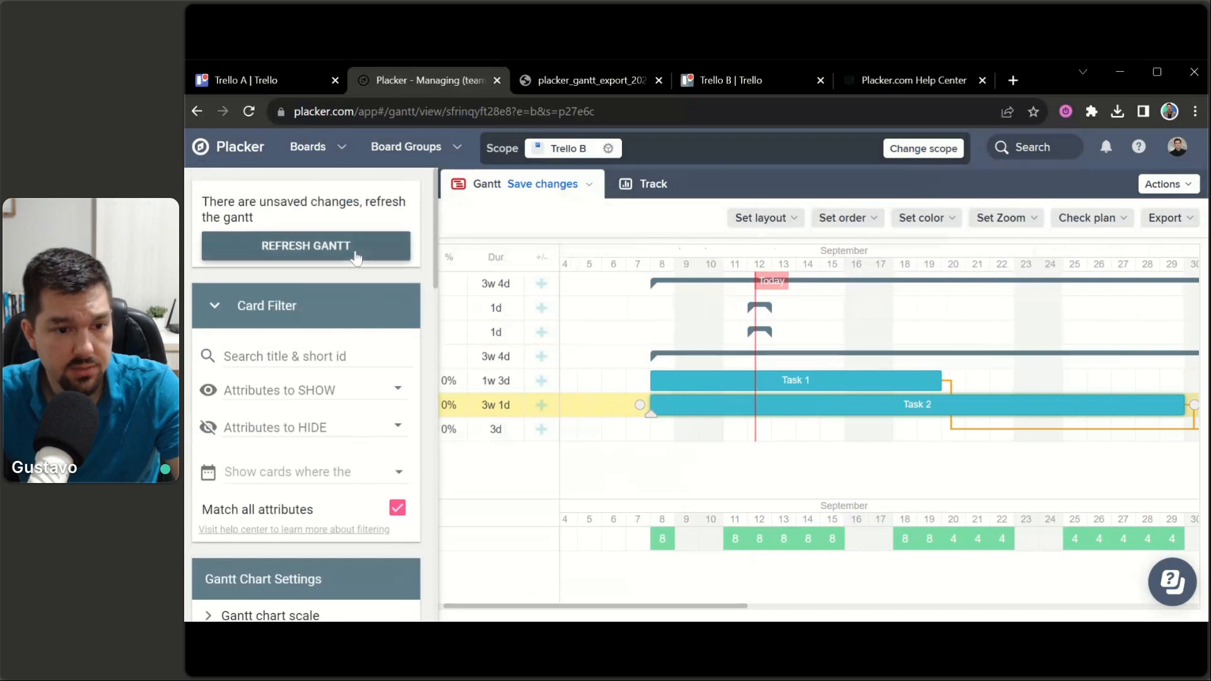
left_click(355, 253)
left_click(622, 527)
Compare the resource plan's daily hours with the Task 1, Task 2 and Task 3 bars through September and early October.
left_click_drag(656, 494, 606, 477)
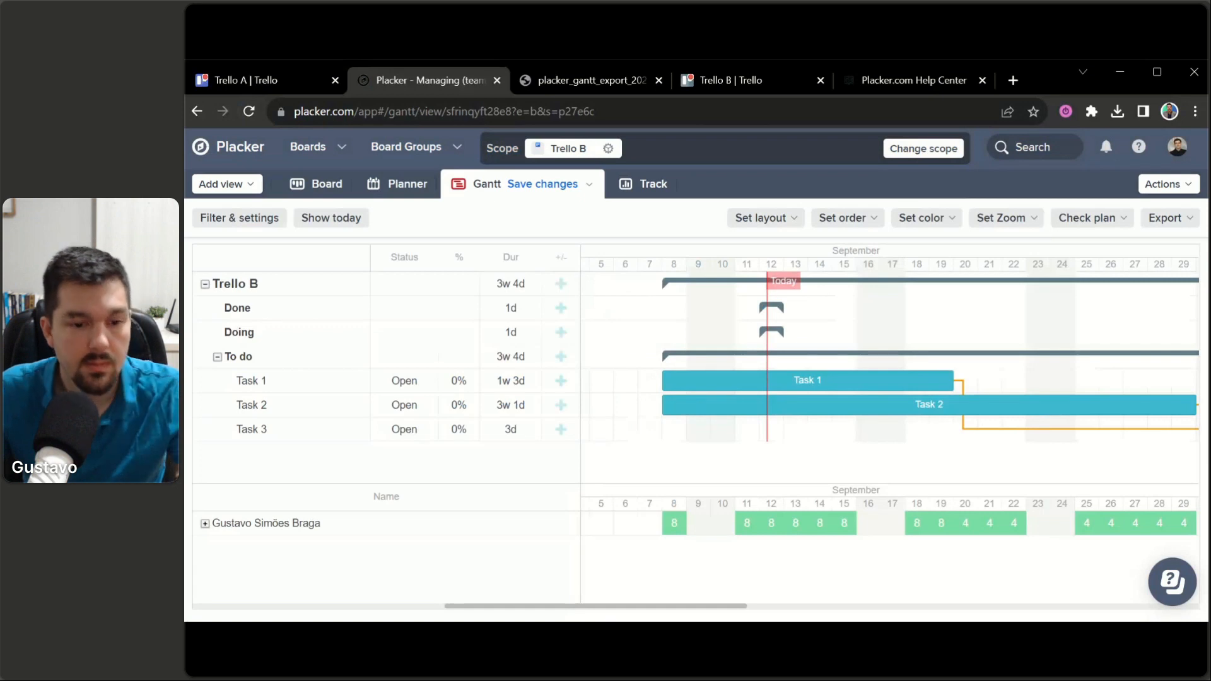
mouse_move(733, 607)
left_mouse_down()
mouse_move(785, 607)
mouse_move(739, 605)
left_mouse_up()
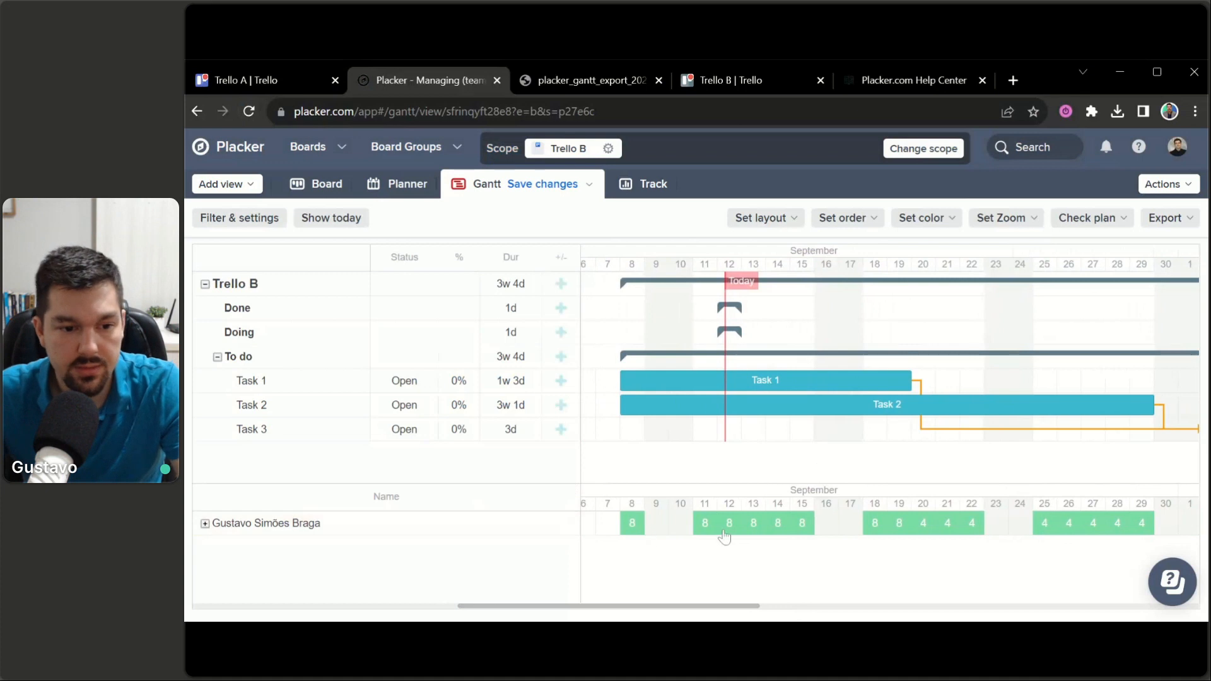
mouse_move(694, 607)
left_mouse_down()
mouse_move(706, 607)
mouse_move(682, 607)
left_mouse_up()
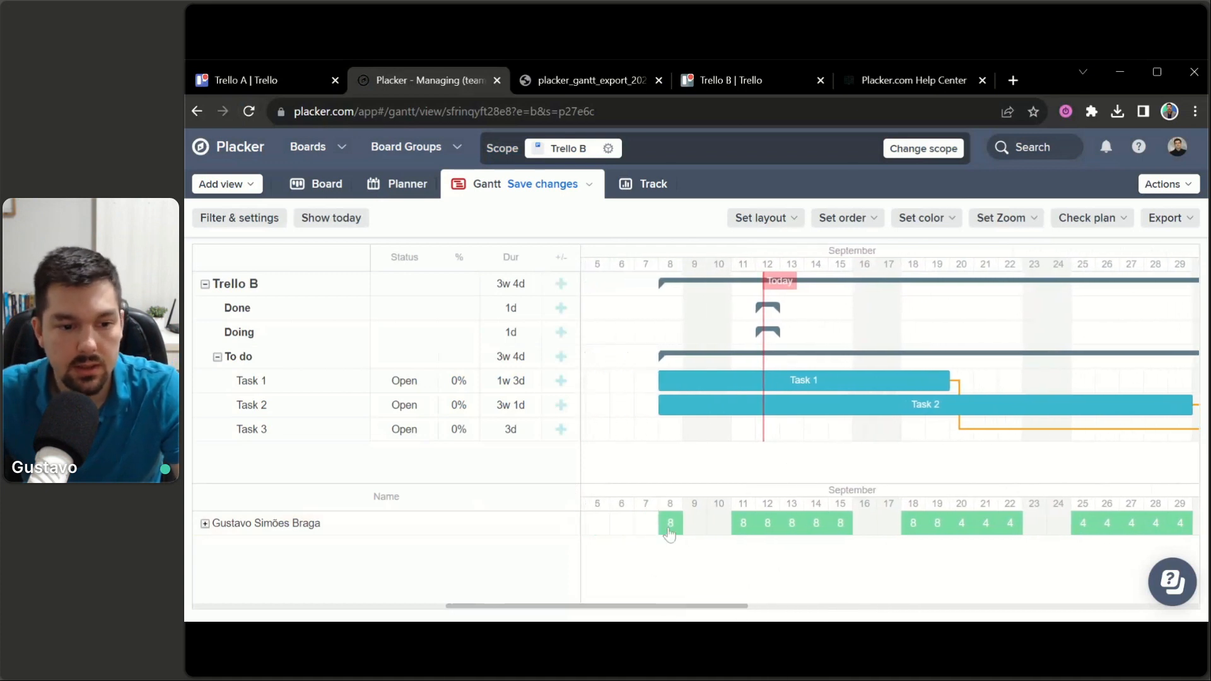
mouse_move(673, 530)
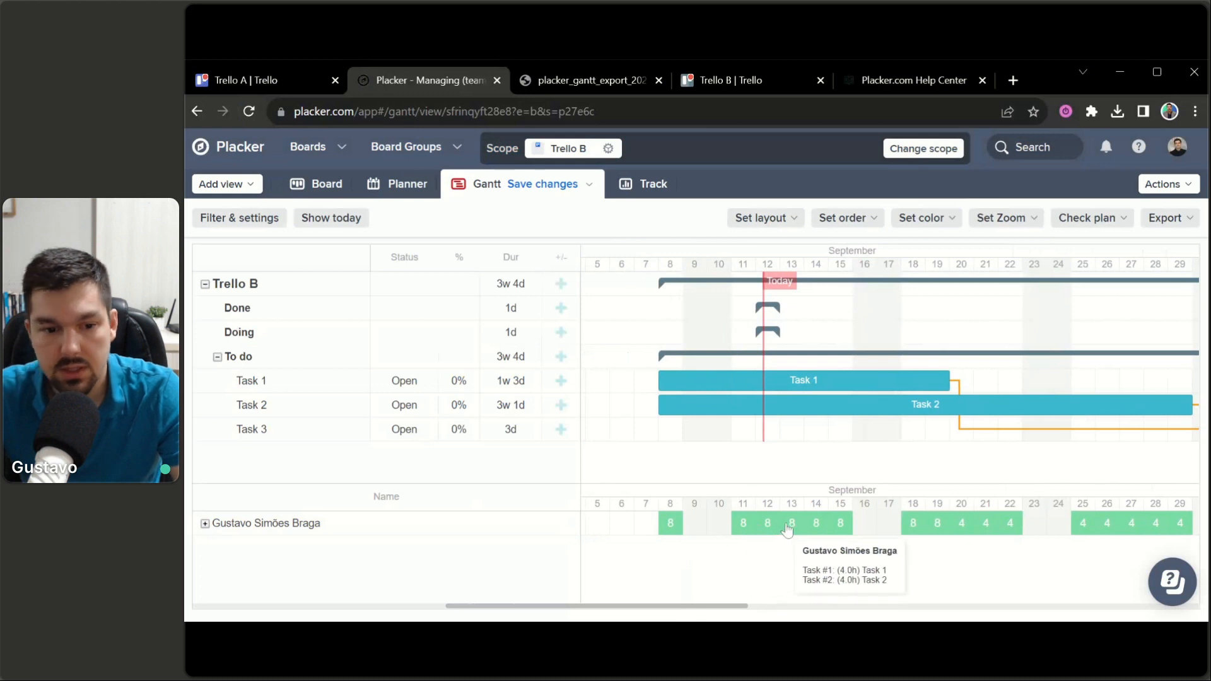
left_click_drag(752, 606, 794, 619)
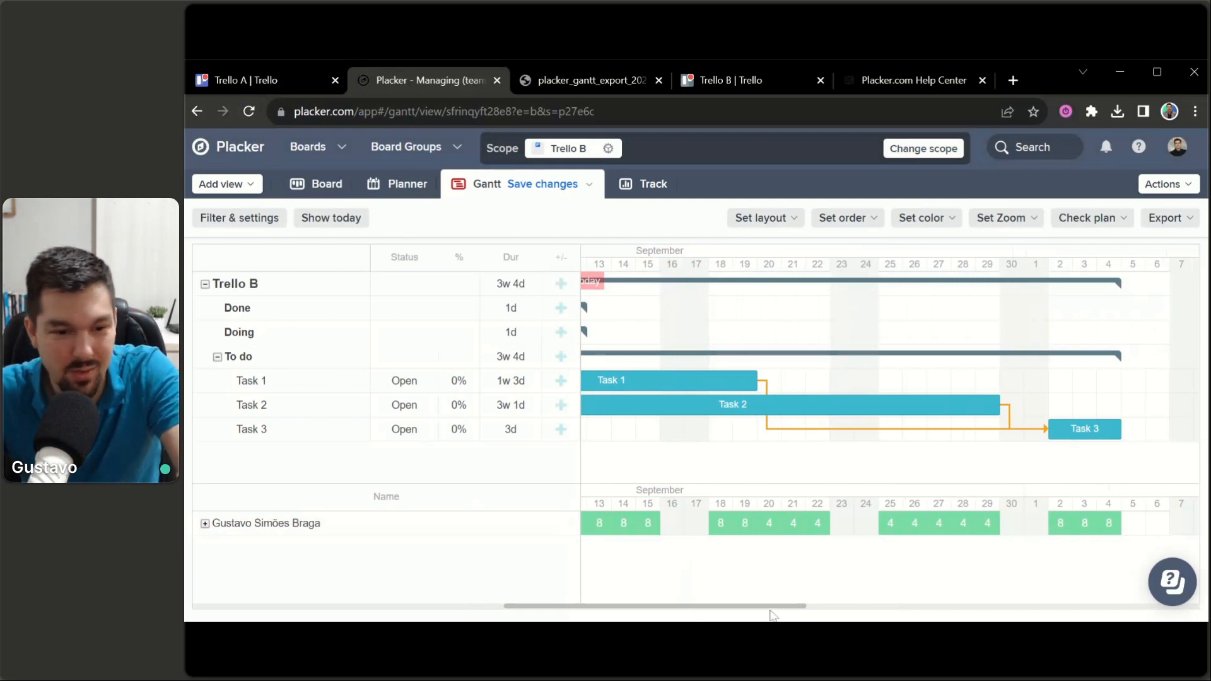
left_click_drag(771, 614, 709, 602)
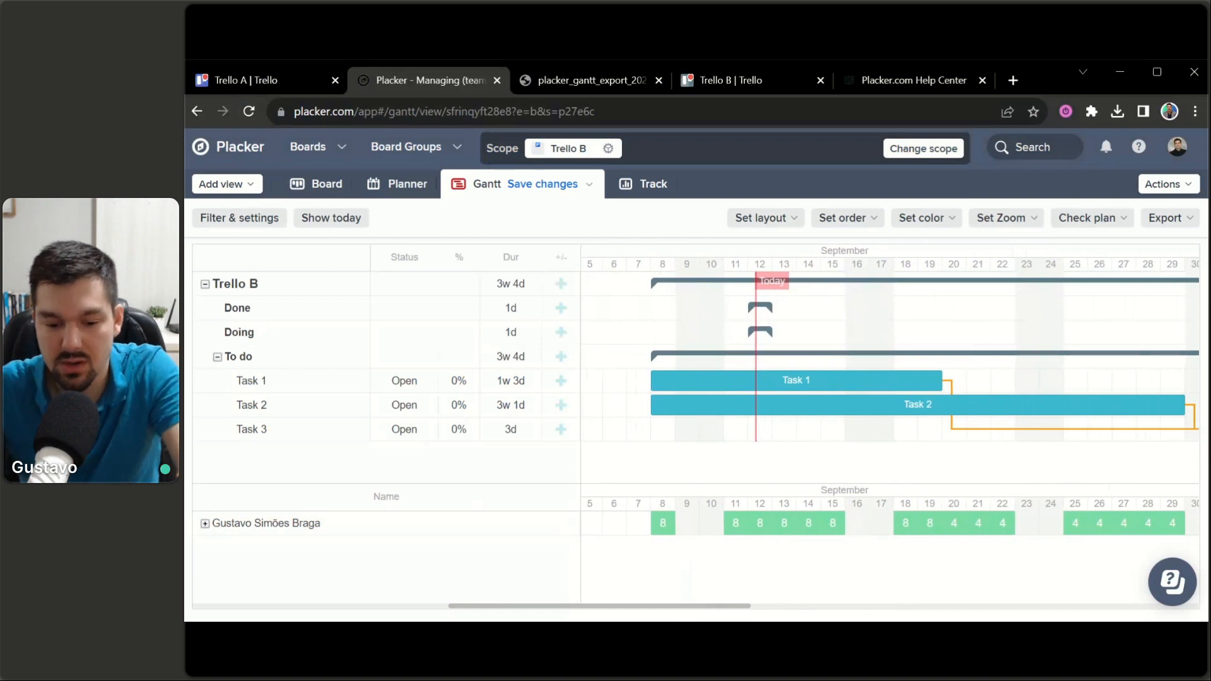
left_click_drag(695, 608, 703, 613)
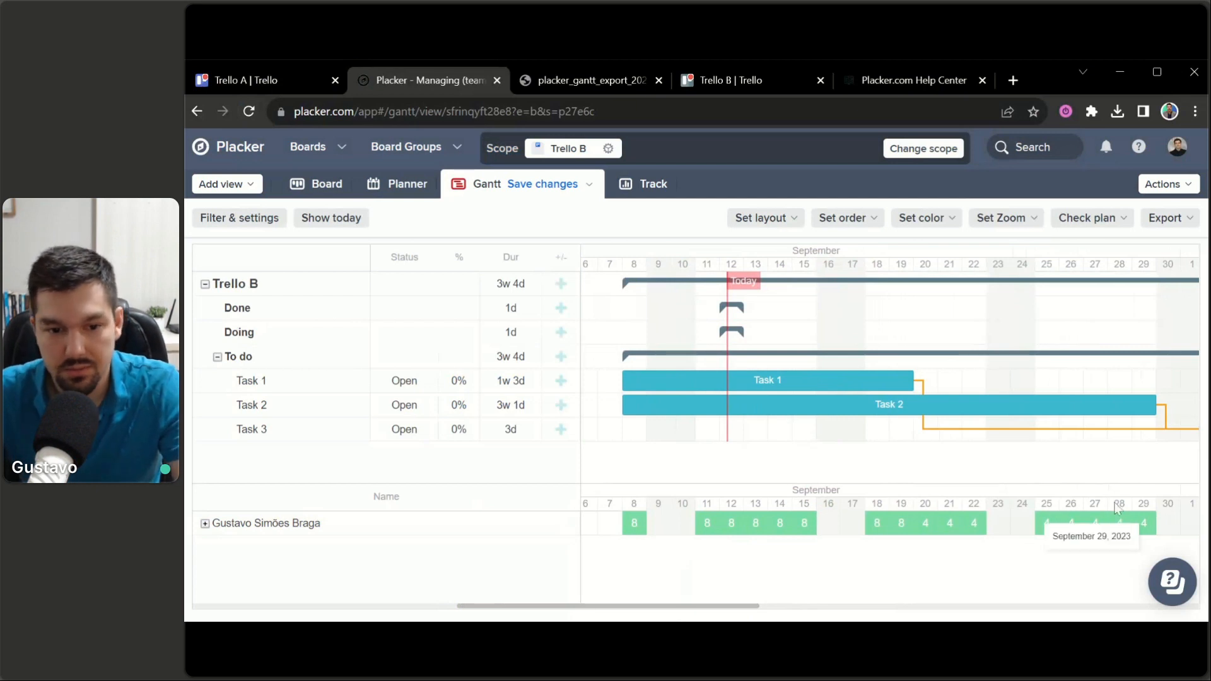
left_click_drag(1025, 468, 1013, 469)
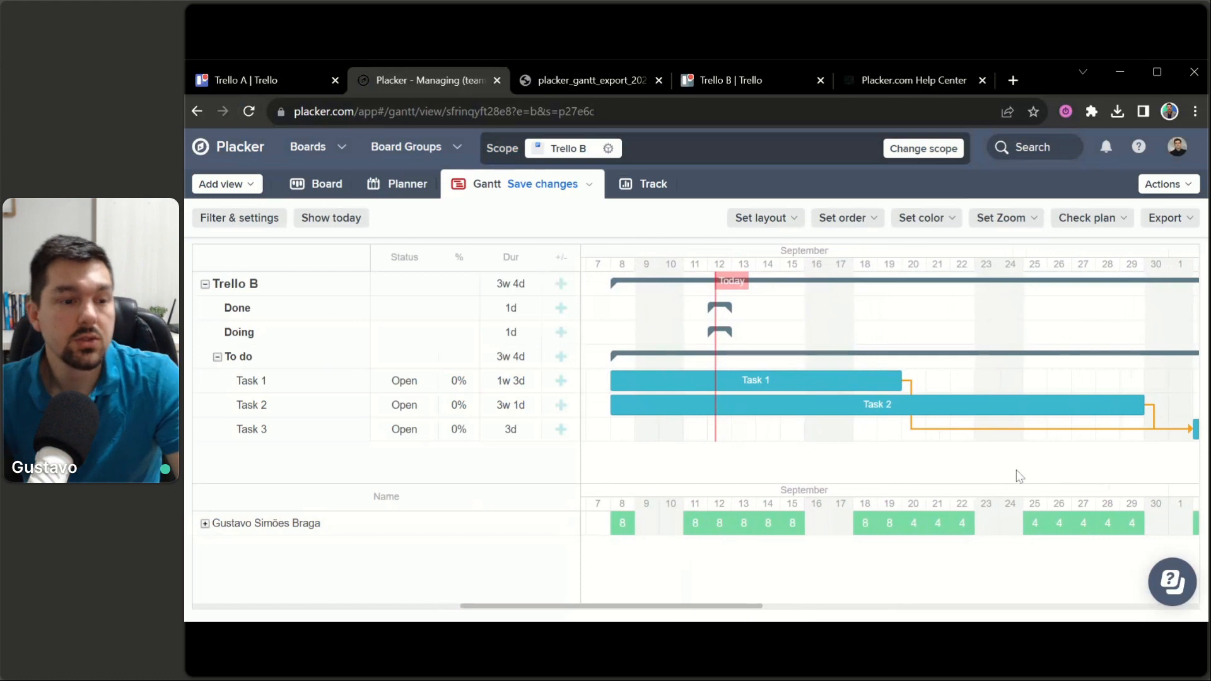
Enable Show critical path in the Gantt chart visuals settings and refresh the chart.
left_click(255, 219)
scroll(334, 391, "down", 4)
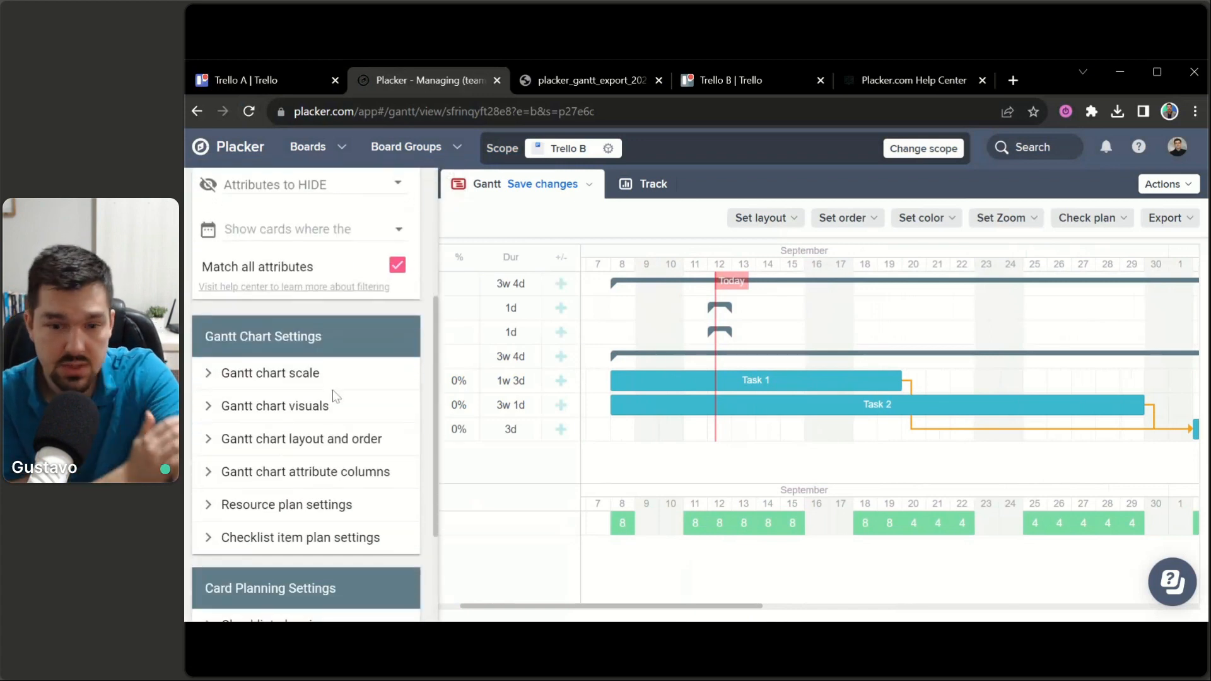
left_click(322, 406)
scroll(326, 414, "down", 1)
scroll(326, 414, "down", 4)
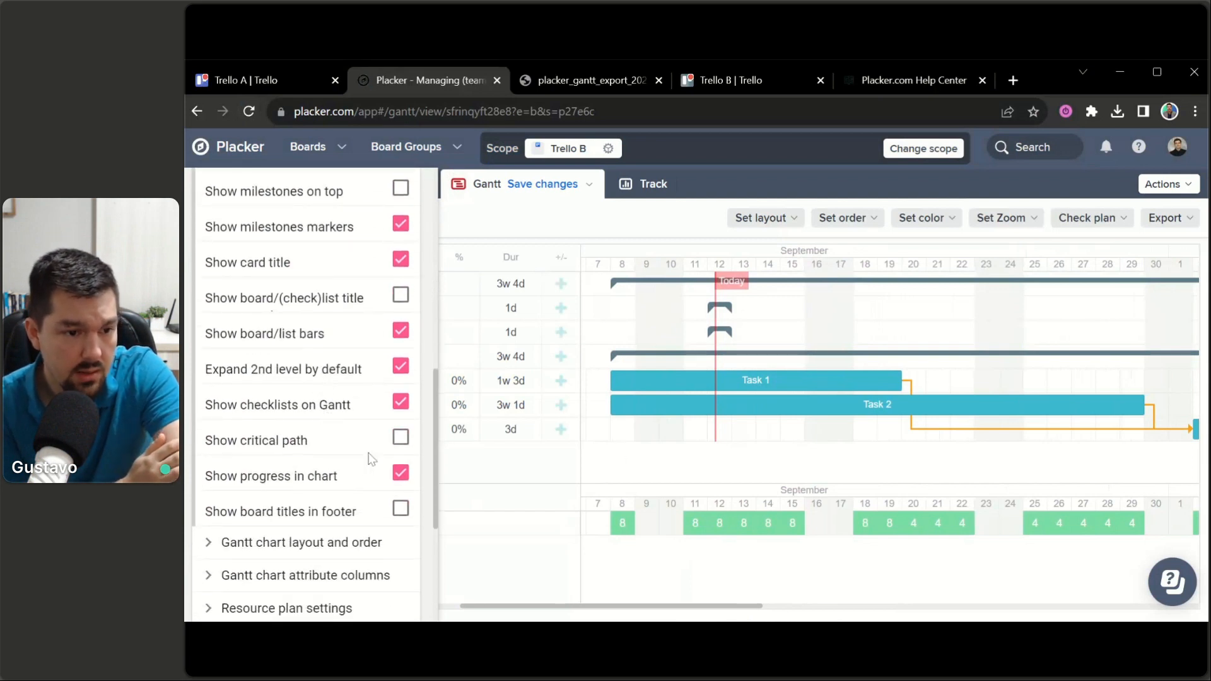
left_click(278, 445)
scroll(349, 440, "up", 8)
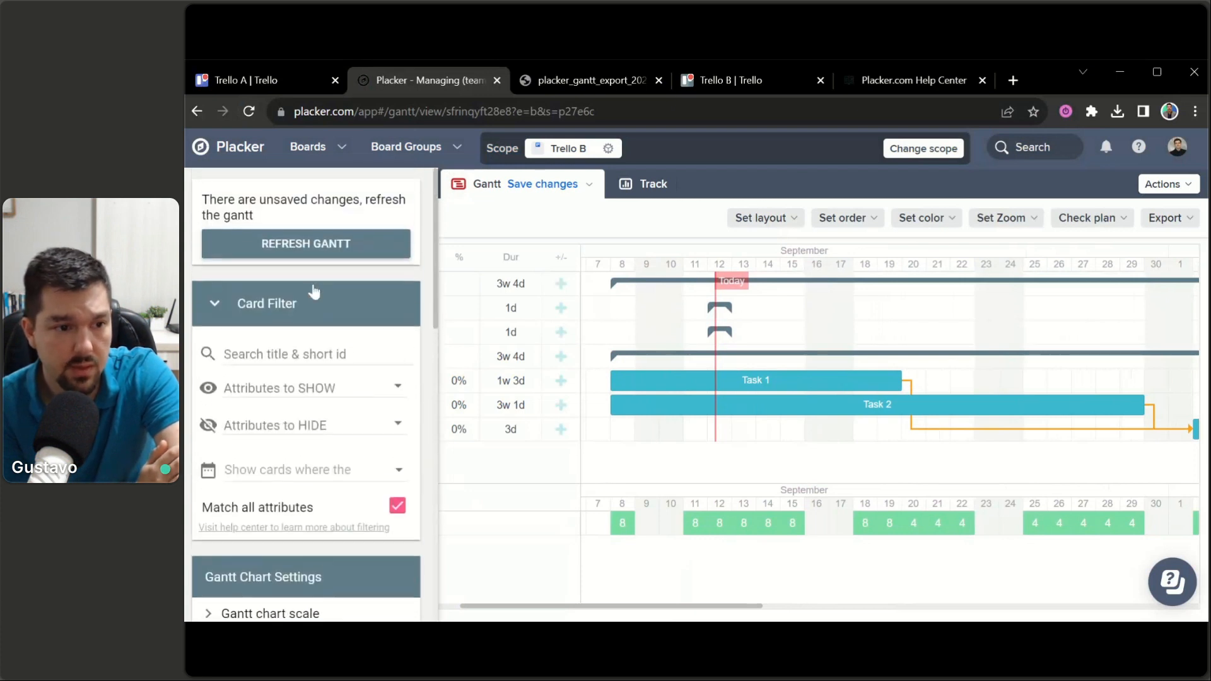
left_click(335, 253)
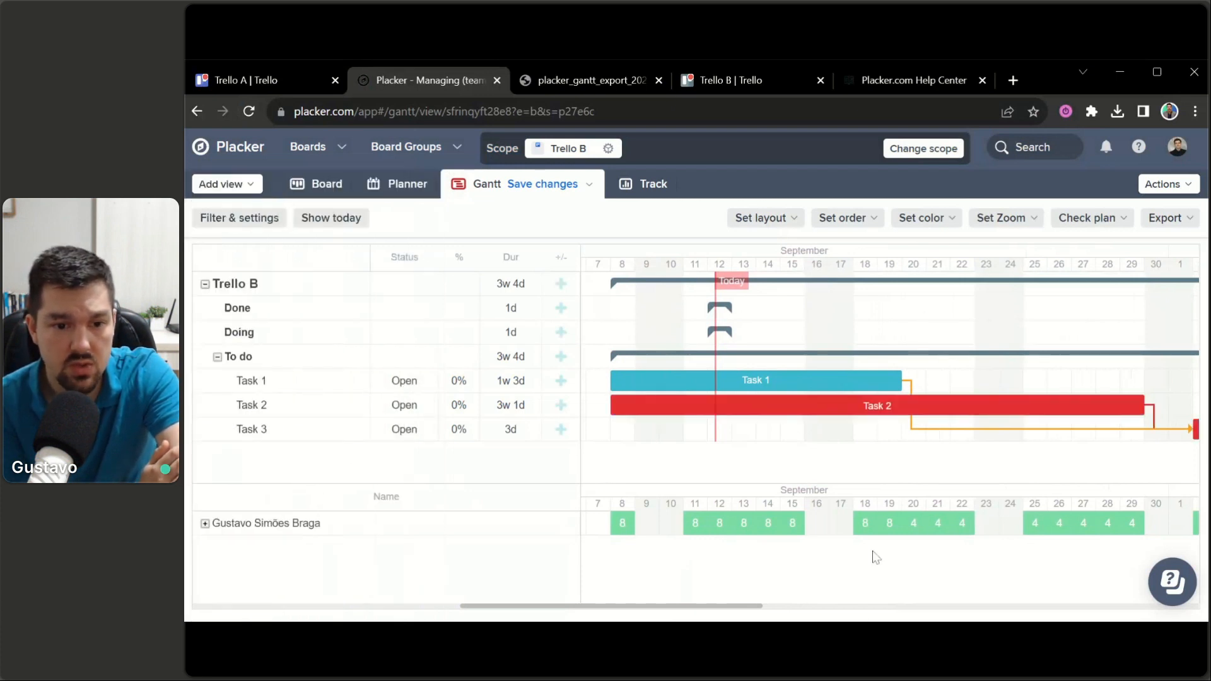
Collapse the attribute columns beside the task list and examine the critical path through Task 2 and Task 3.
left_click_drag(719, 607, 742, 576)
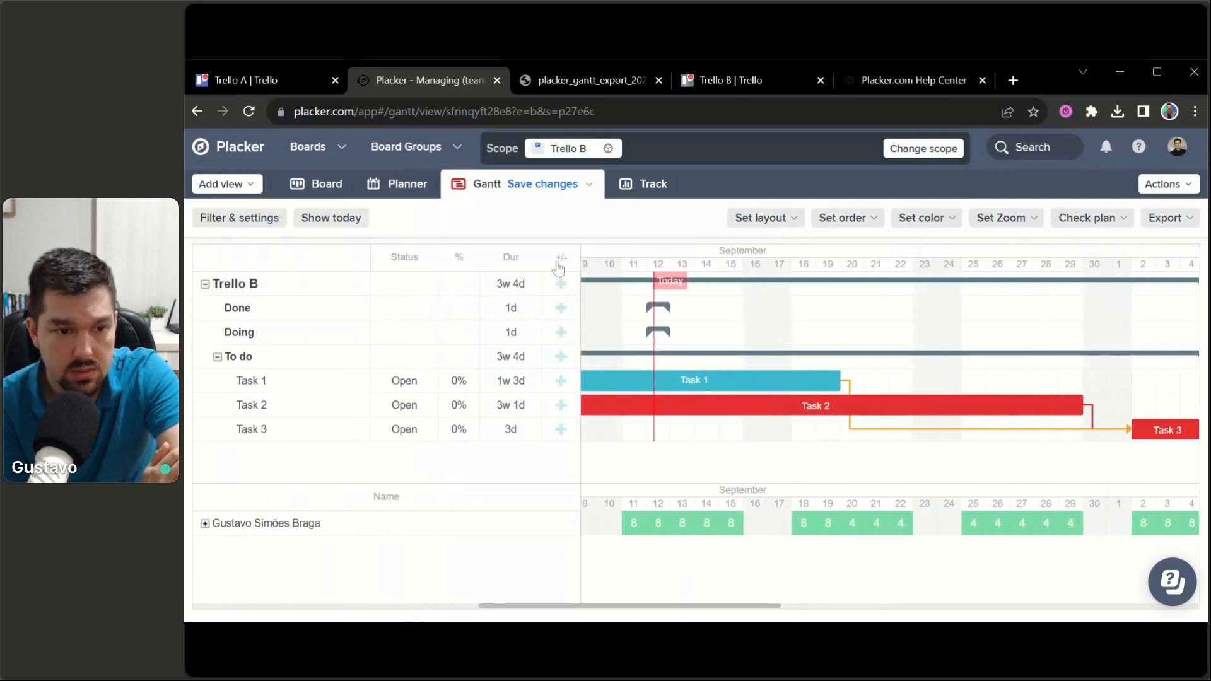
left_click(559, 263)
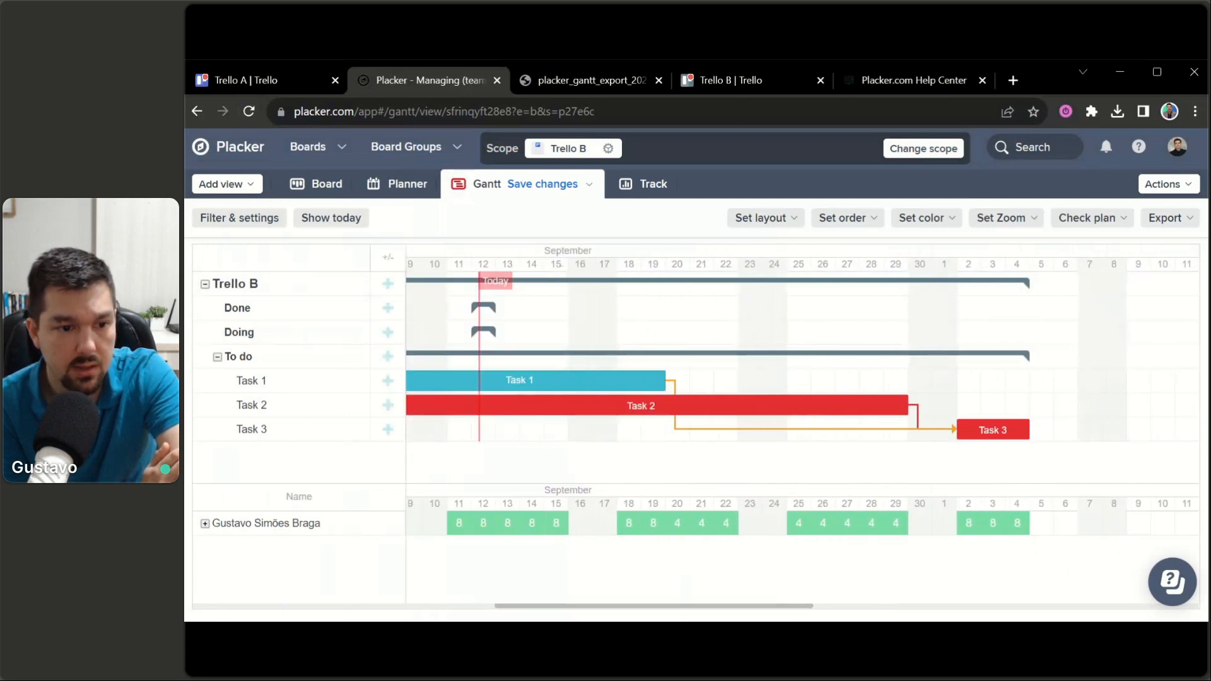
left_click_drag(591, 607, 560, 607)
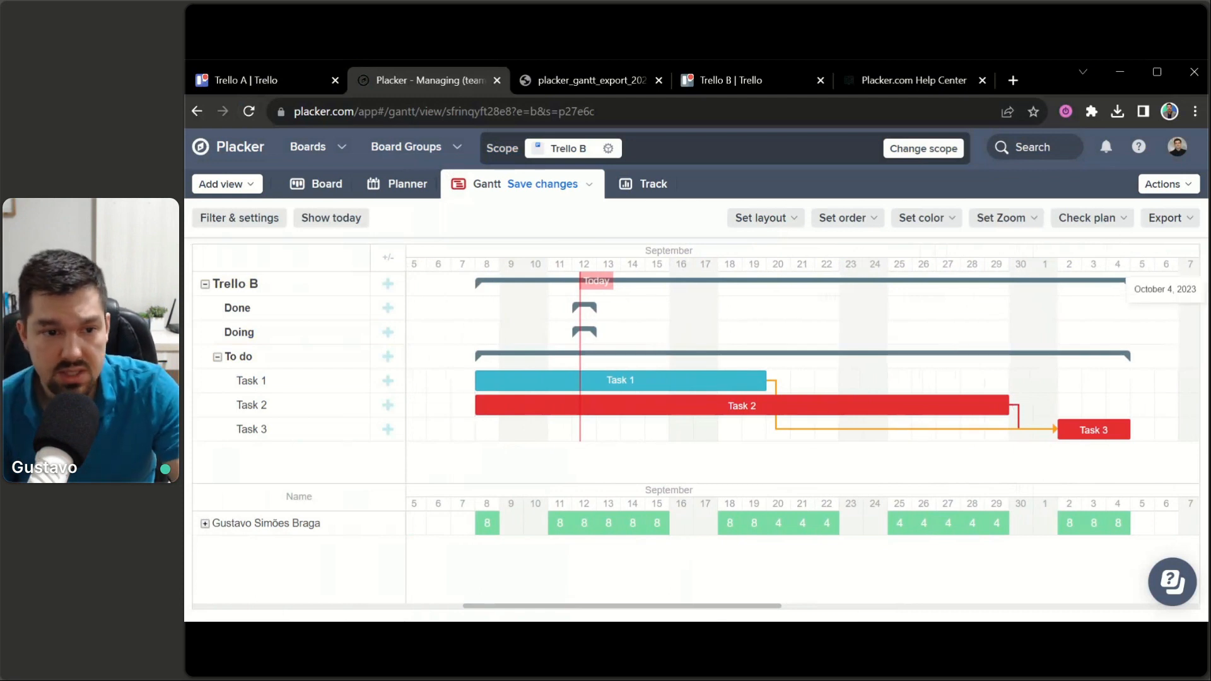
left_click_drag(1126, 307, 1047, 272)
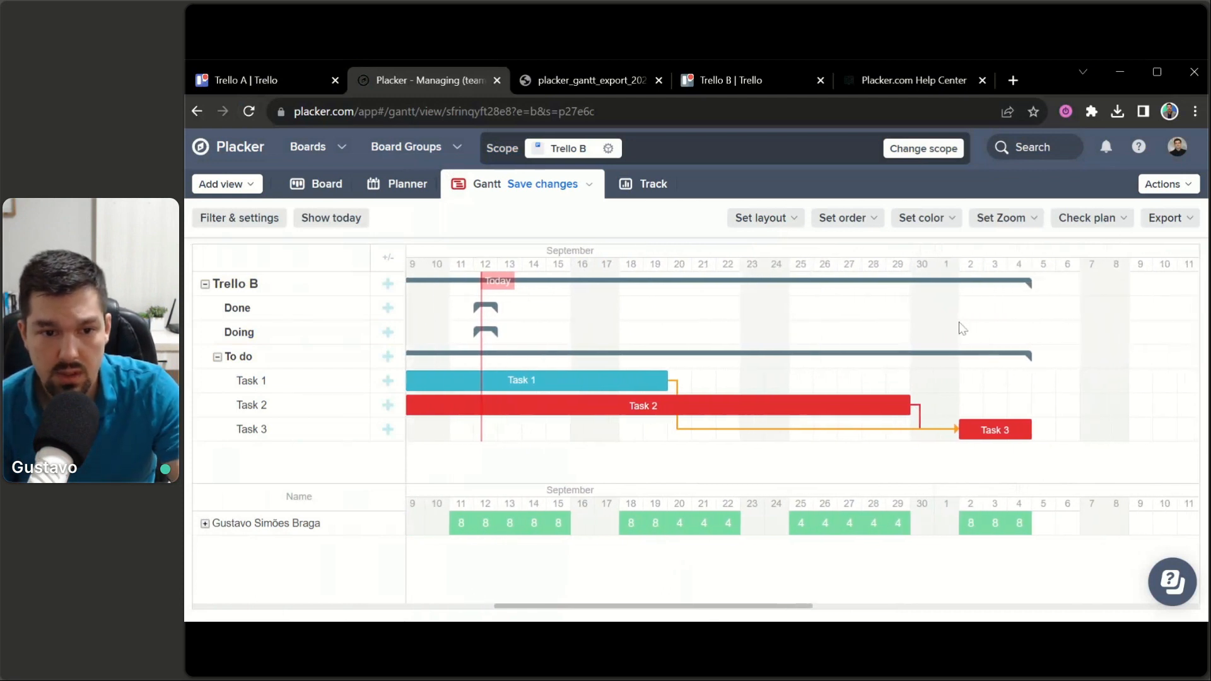
left_click_drag(959, 326, 1052, 307)
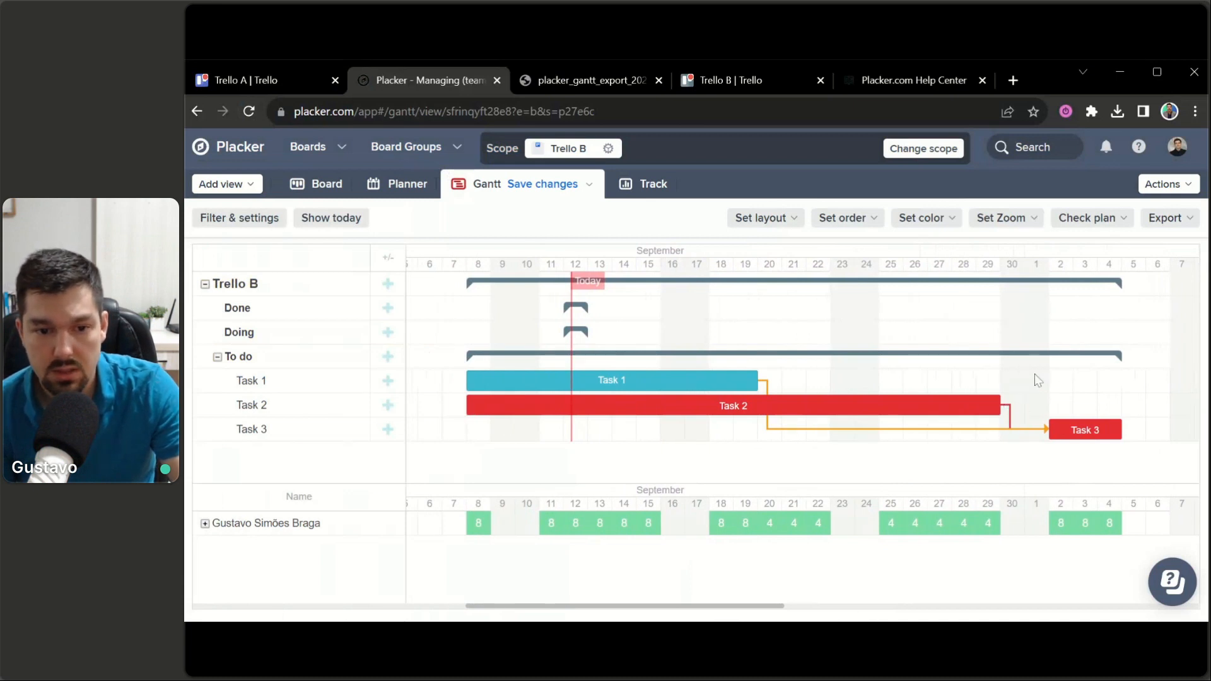
left_click_drag(1127, 404, 977, 405)
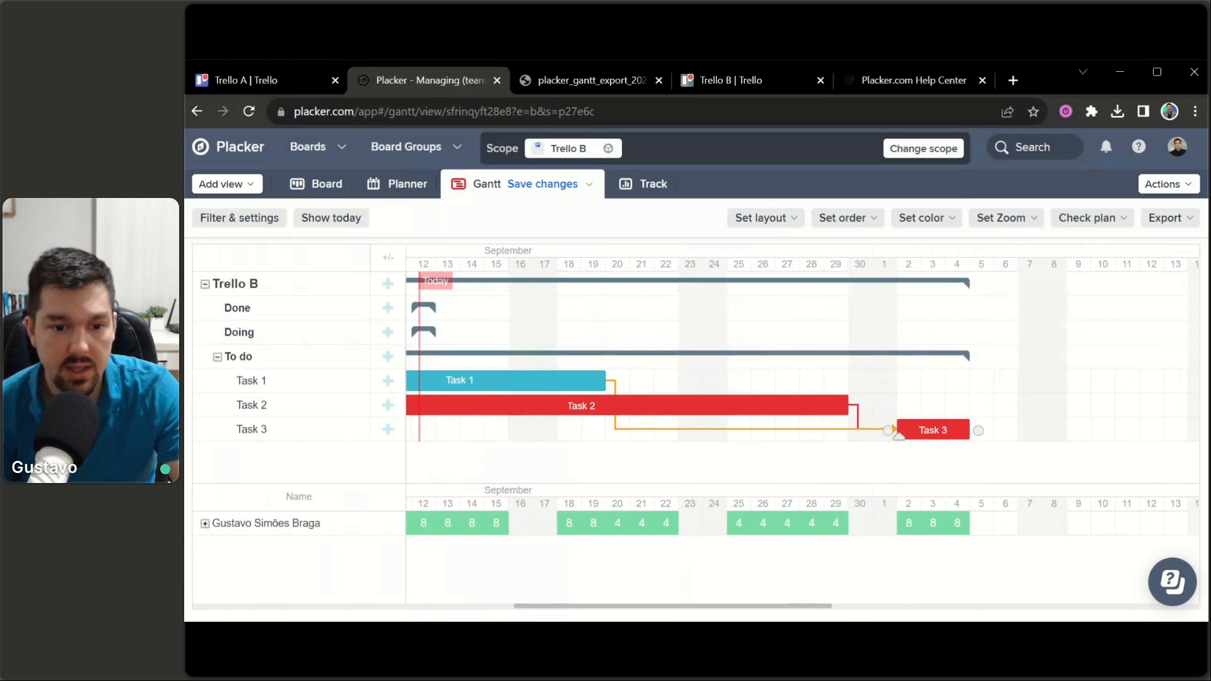
Extend Task 3 to end on October 5 and Task 2 to end on October 6 in the Gantt chart.
left_click_drag(971, 434, 1003, 438)
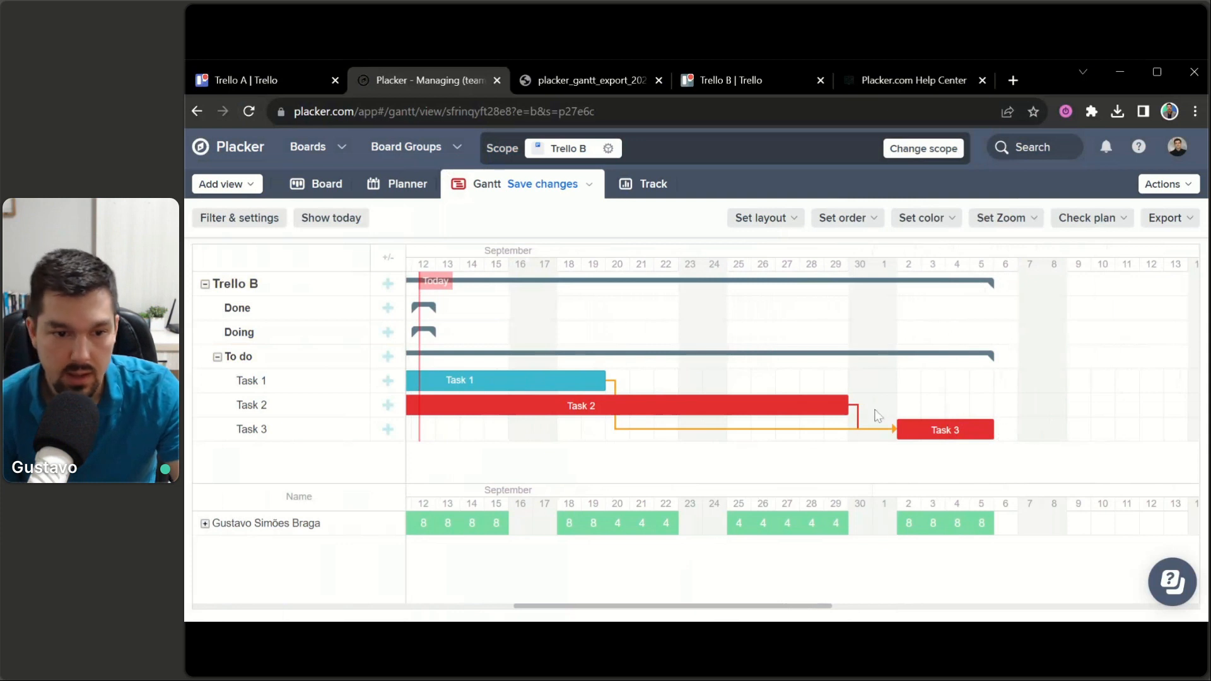
left_click_drag(975, 405, 1021, 406)
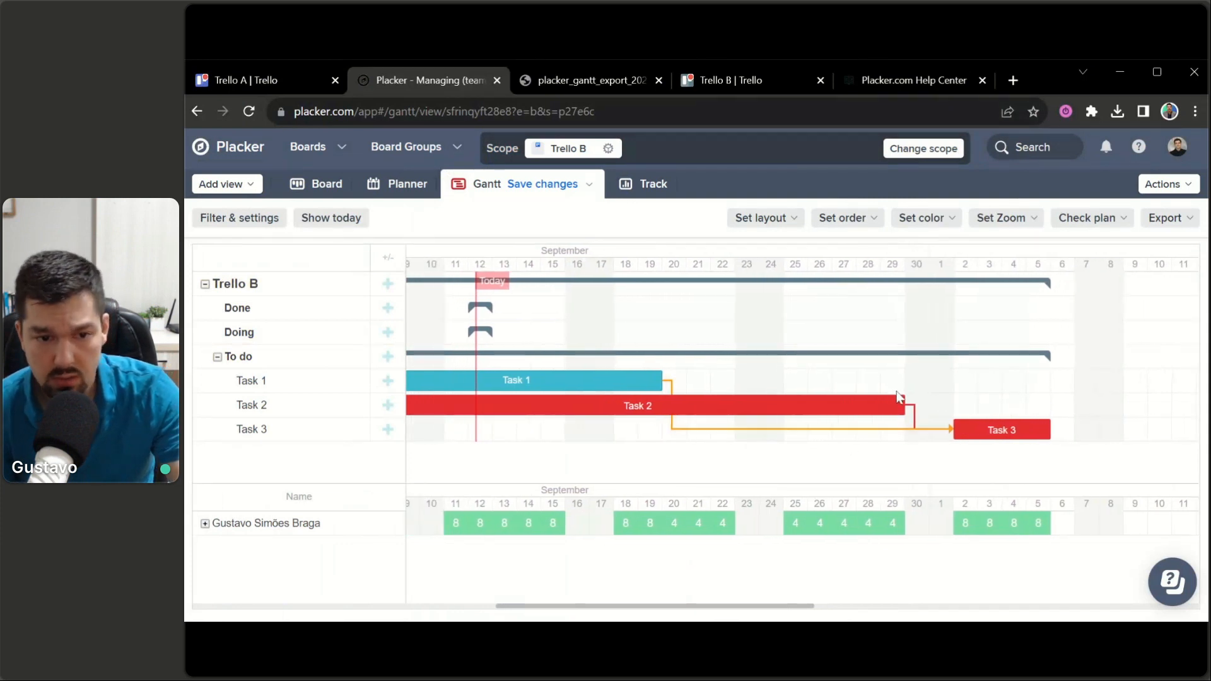
left_click_drag(903, 405, 945, 386)
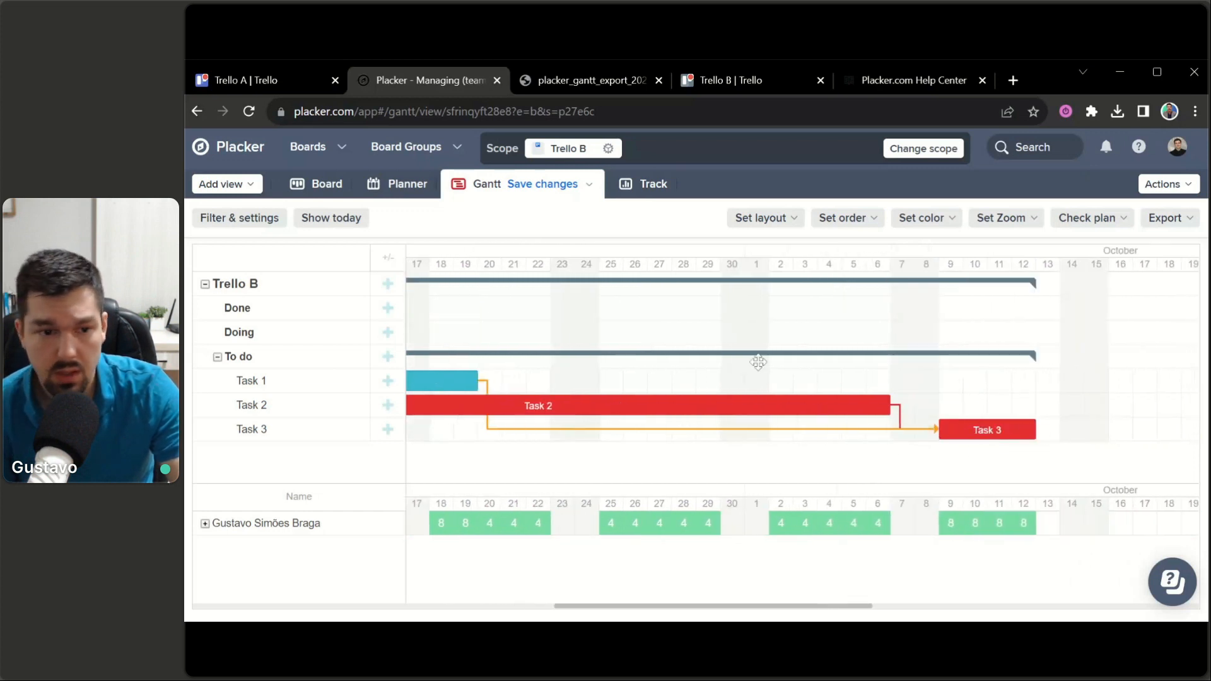
left_click_drag(734, 328, 1073, 339)
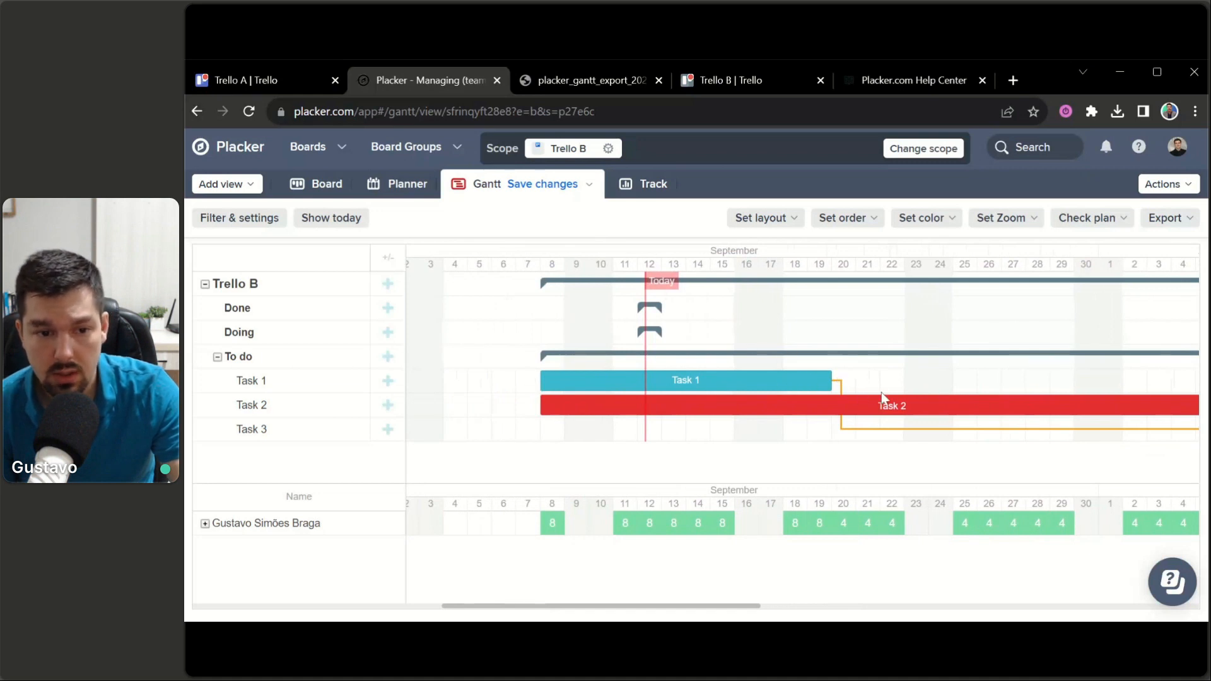
left_click_drag(1003, 321, 786, 287)
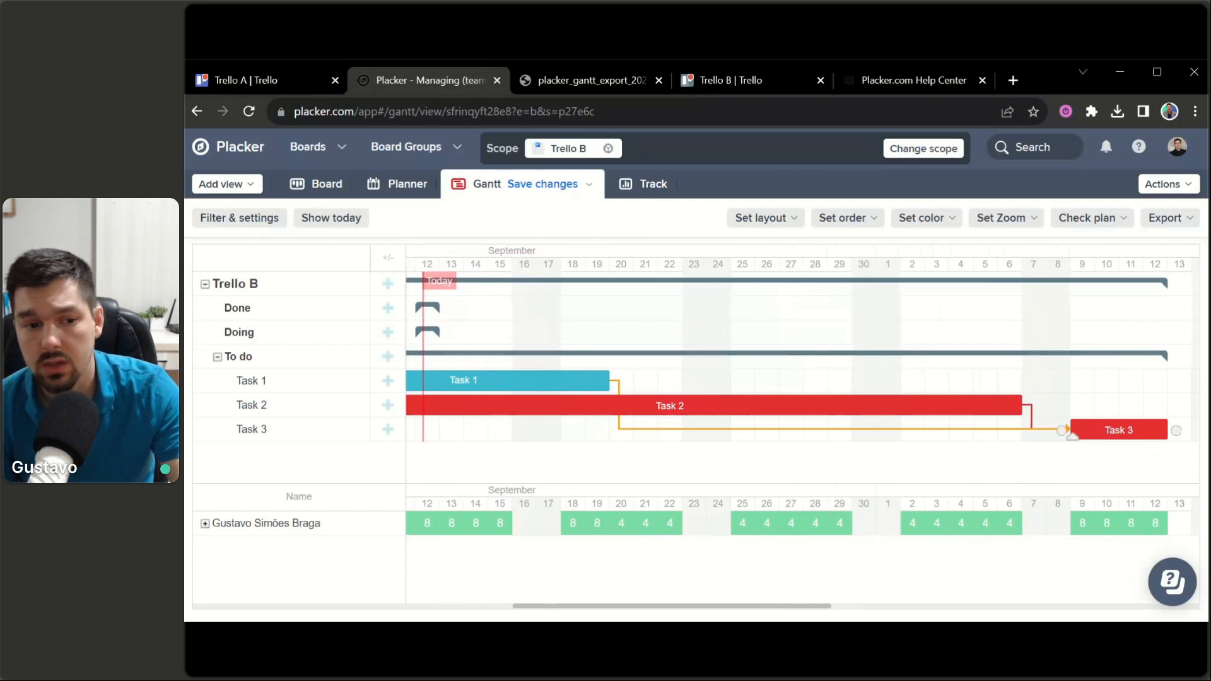
Extend Task 1's bar to end on September 26 and lengthen it again to end on October 3.
left_click_drag(579, 326, 614, 343)
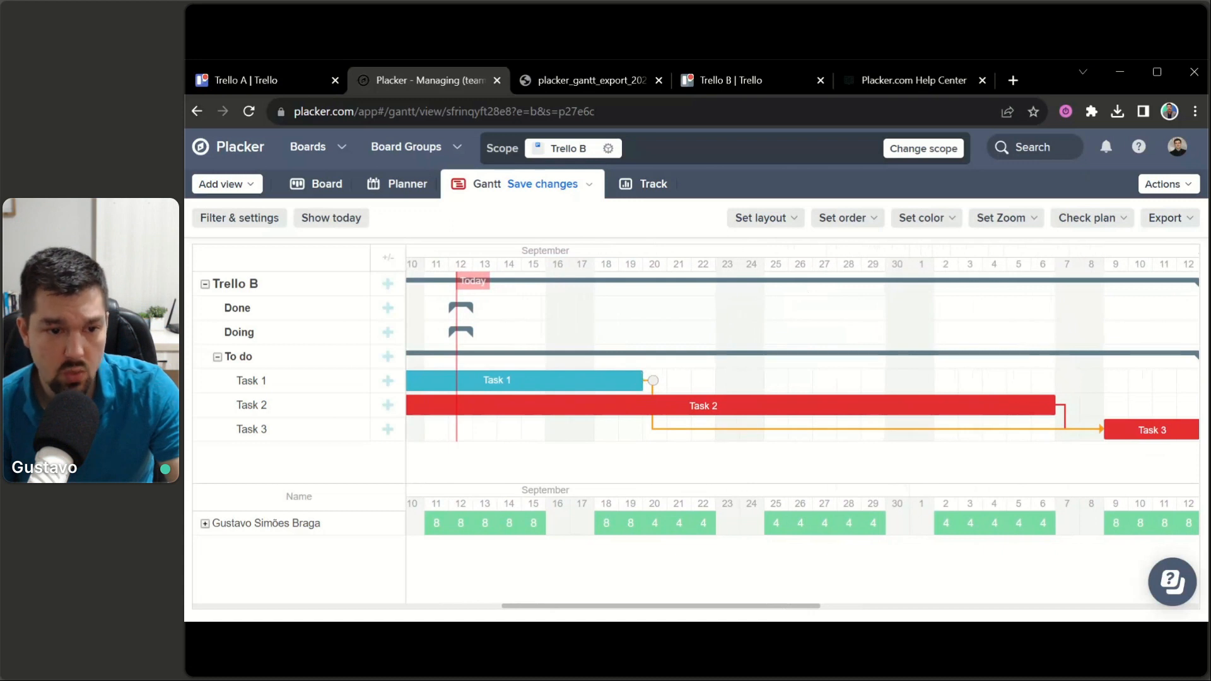
left_click_drag(643, 380, 813, 380)
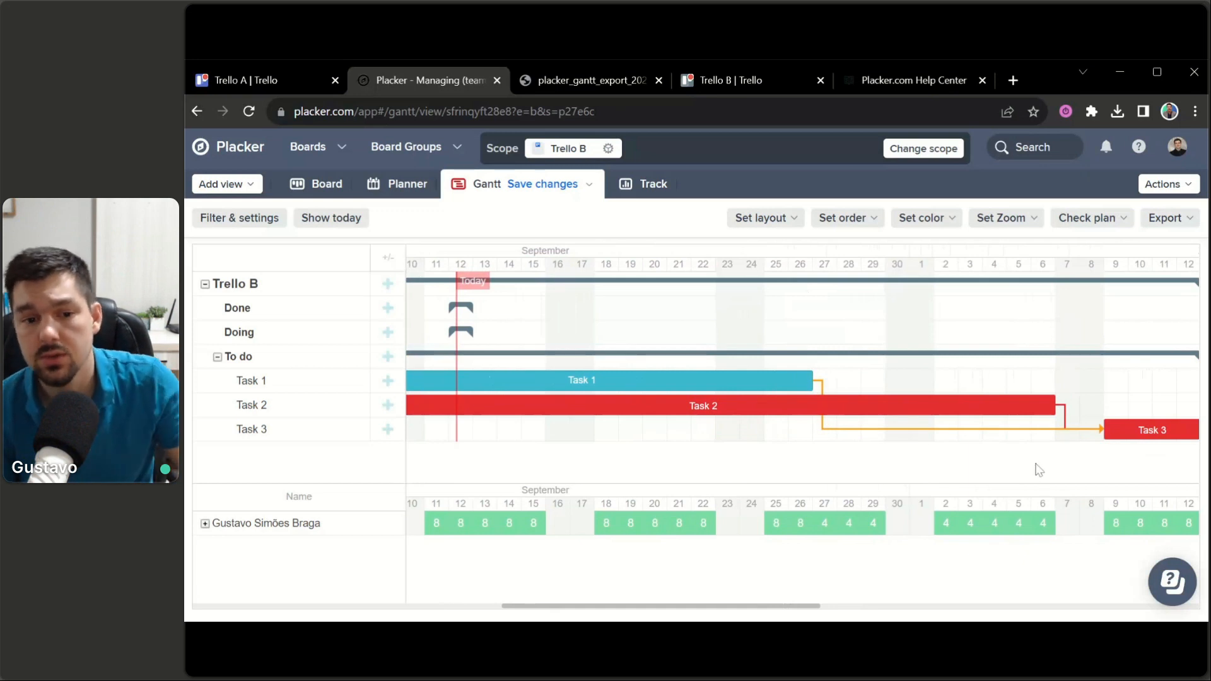
left_click_drag(1032, 465, 912, 467)
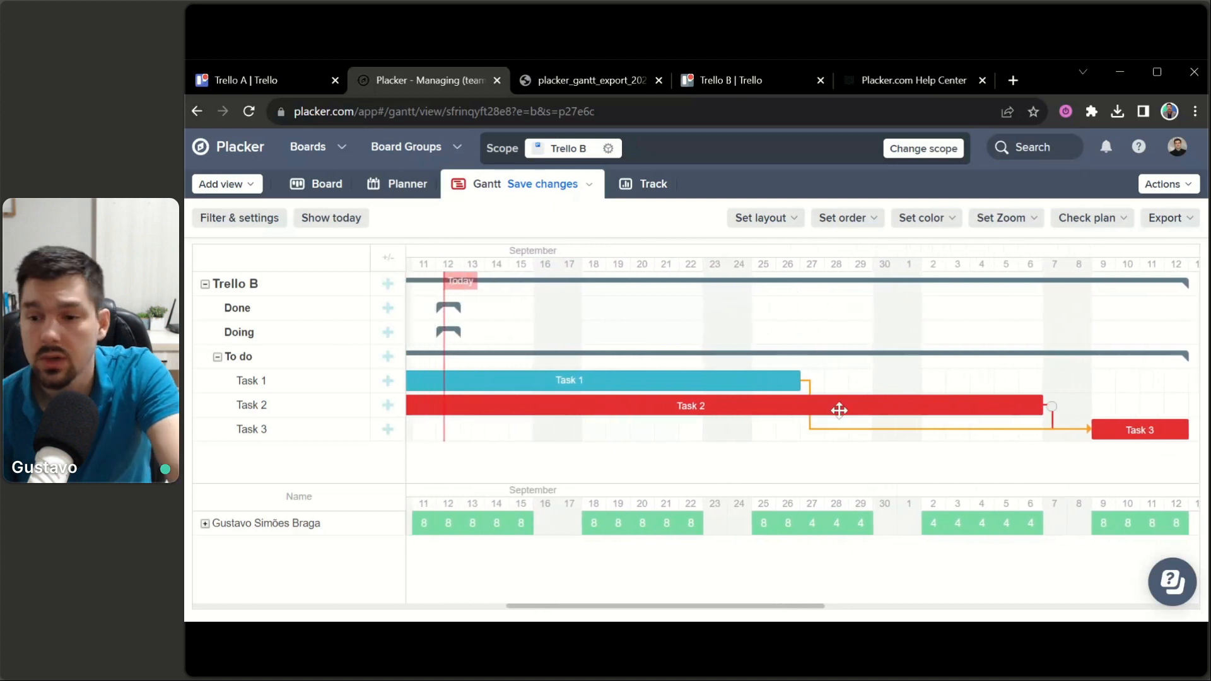
left_click_drag(800, 380, 977, 382)
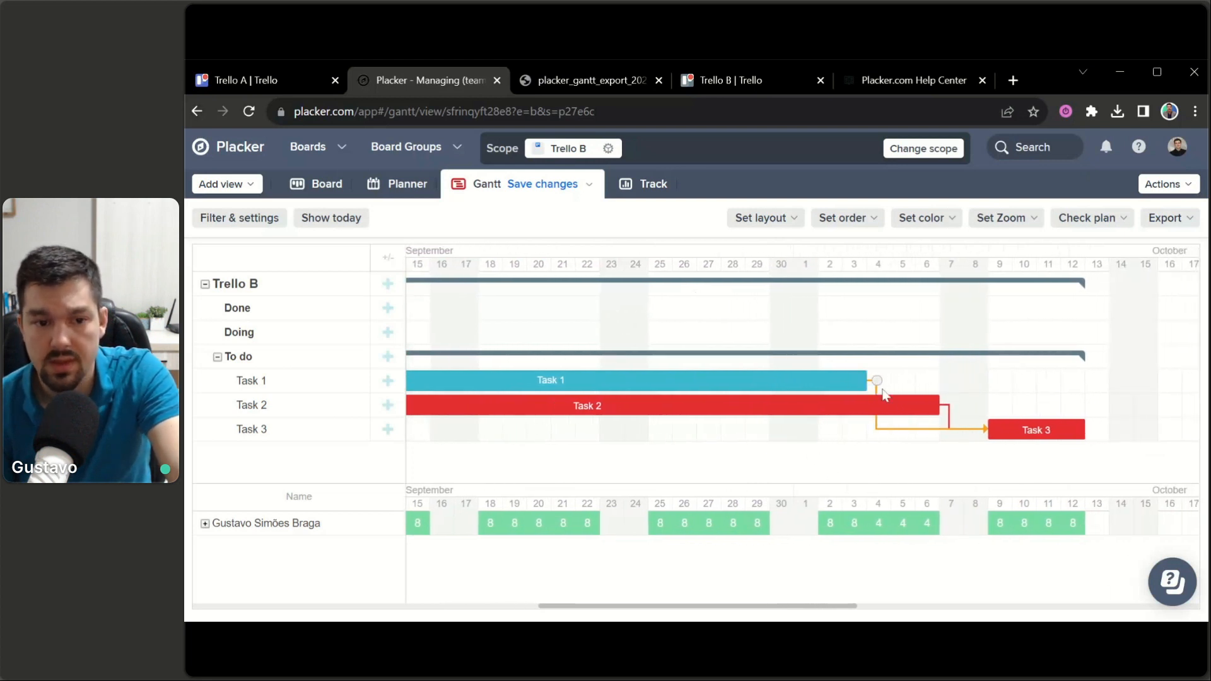
mouse_move(849, 476)
left_mouse_down()
mouse_move(855, 500)
mouse_move(846, 497)
left_mouse_up()
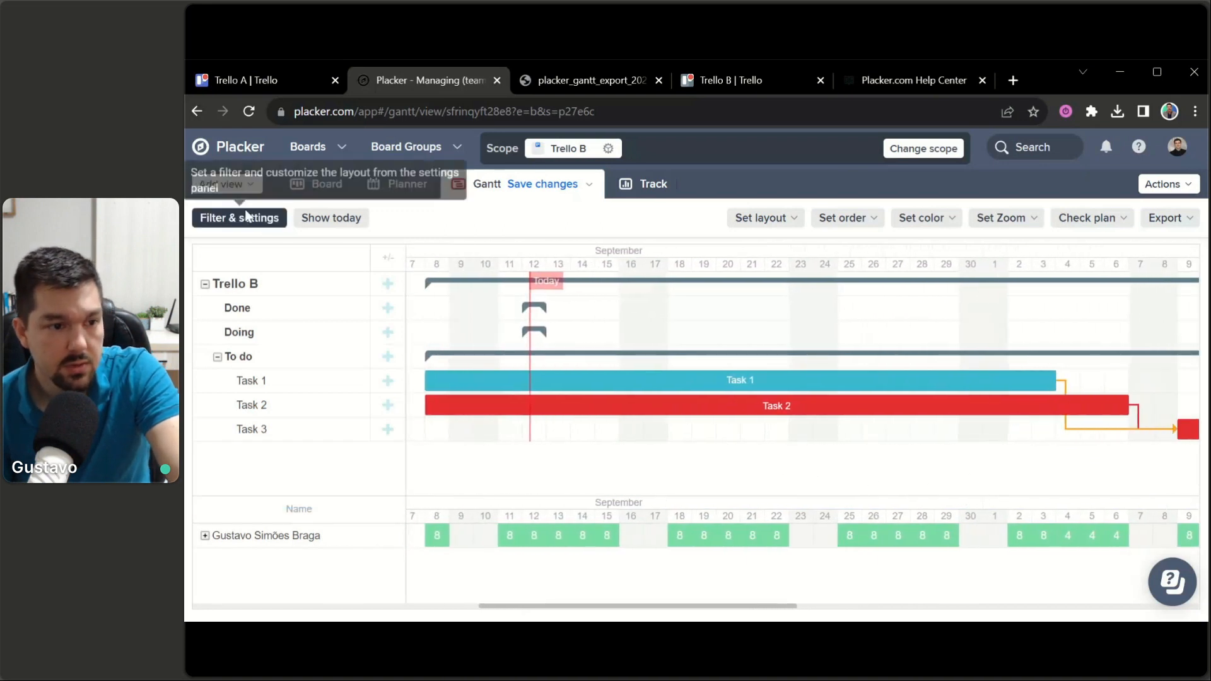
Locate the Show critical path option in the Gantt chart settings and look over the critical path from Task 2 to Task 3.
left_click(227, 214)
scroll(318, 492, "down", 5)
scroll(322, 490, "down", 4)
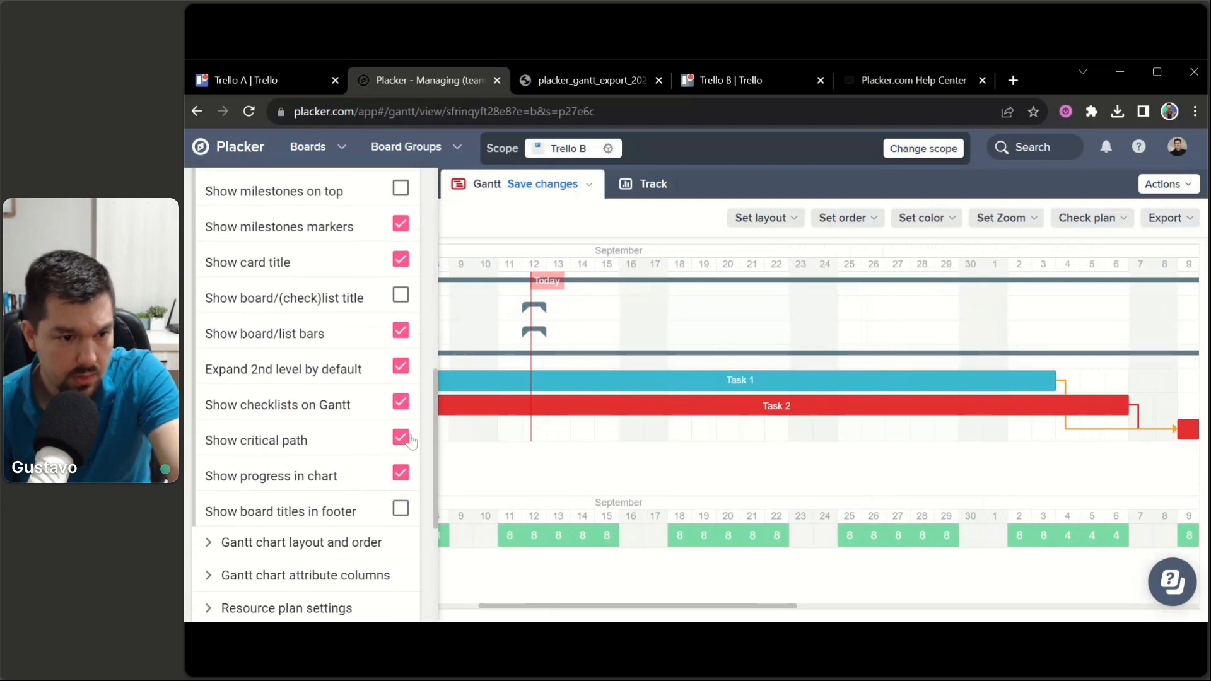
left_click(676, 458)
left_click_drag(716, 474, 612, 477)
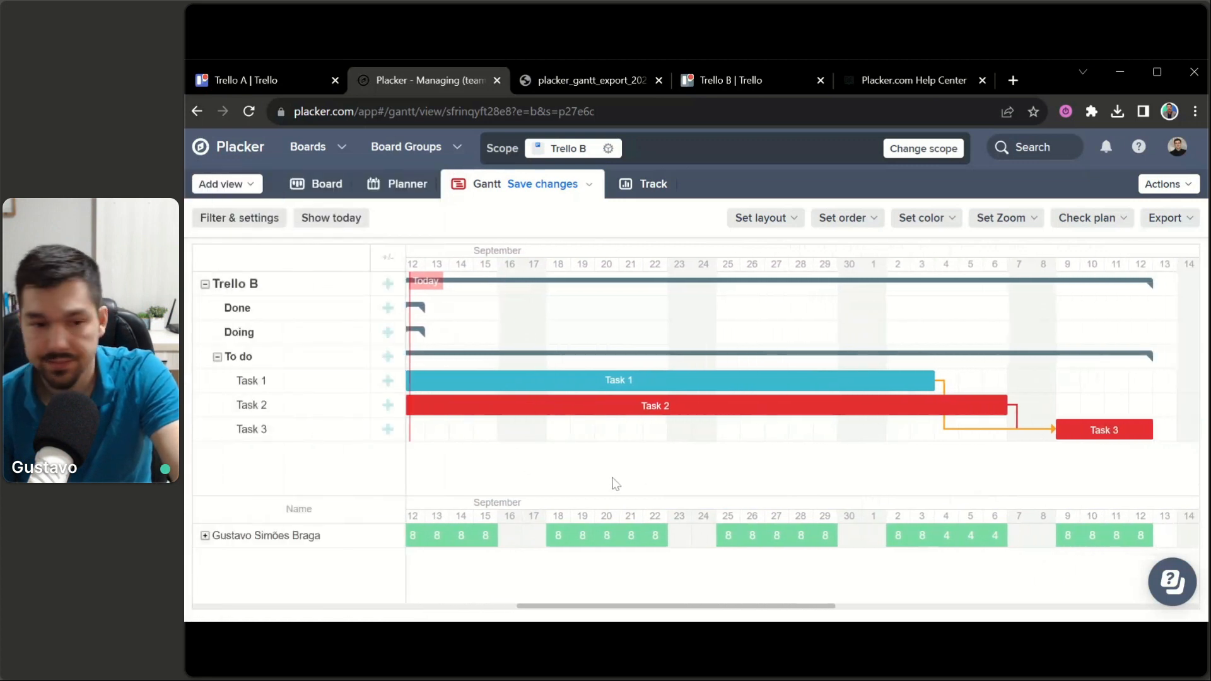
left_click_drag(610, 459, 710, 457)
Turn off Show critical path in the Gantt chart visuals settings, refresh the chart and close the settings.
left_click(237, 218)
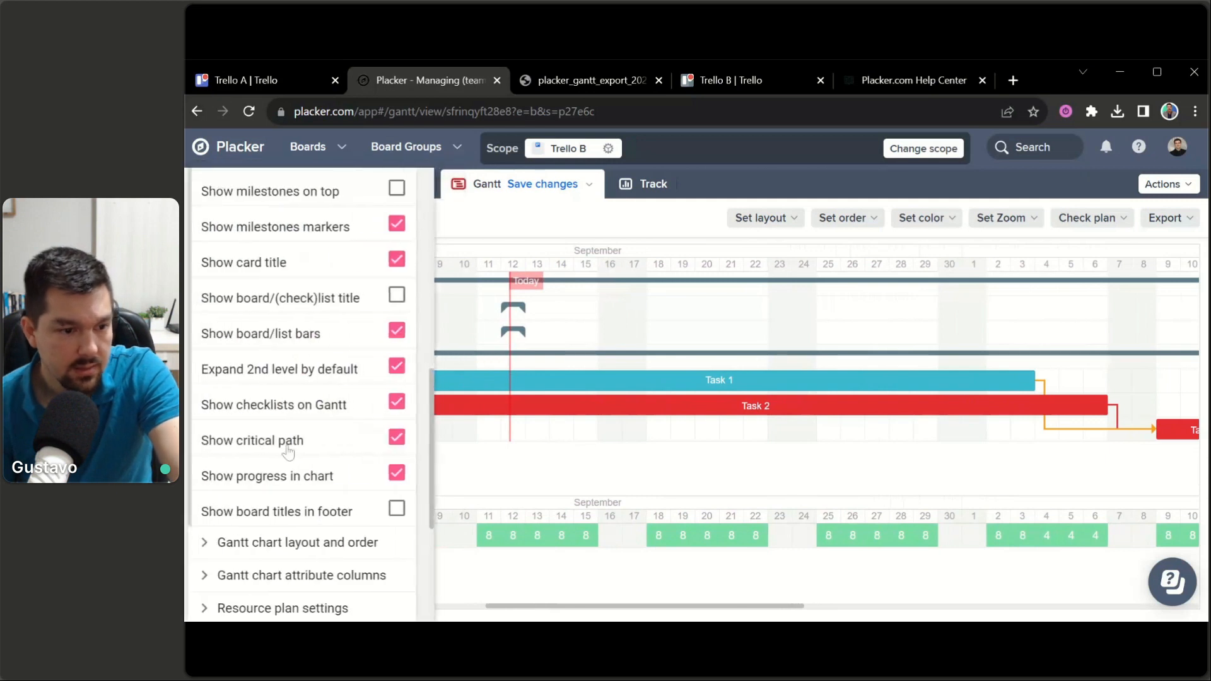
scroll(312, 445, "down", 3)
scroll(313, 444, "up", 3)
left_click(385, 442)
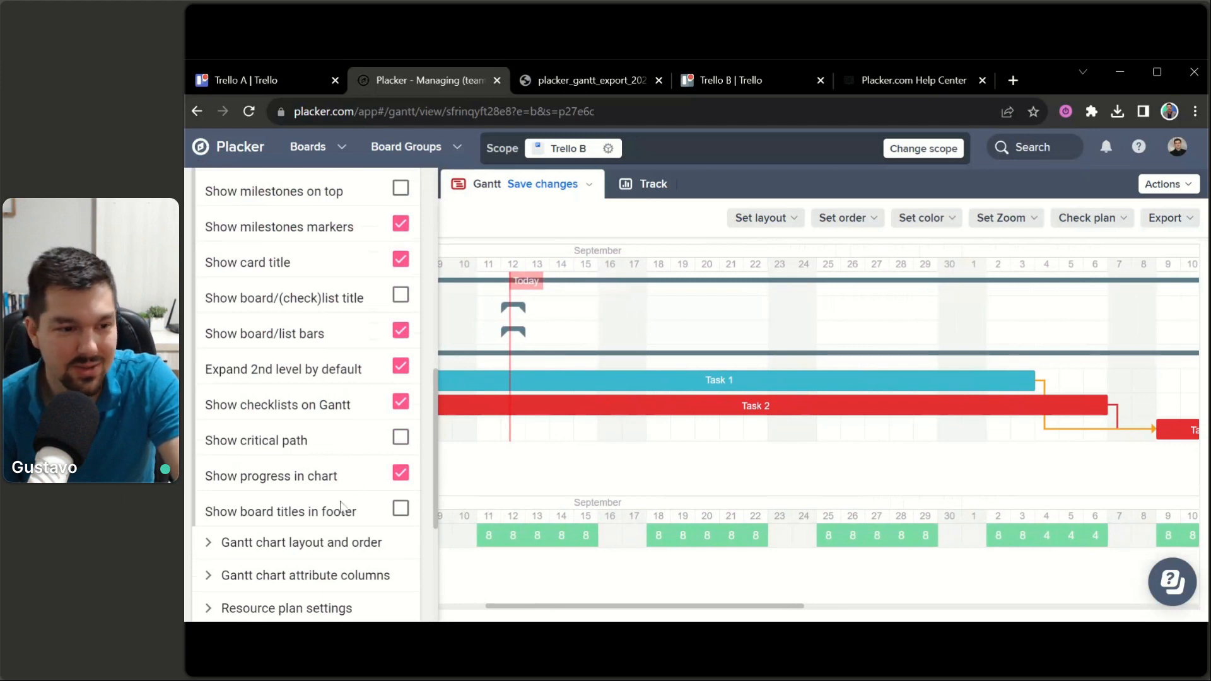
scroll(424, 519, "down", 1)
scroll(424, 518, "down", 2)
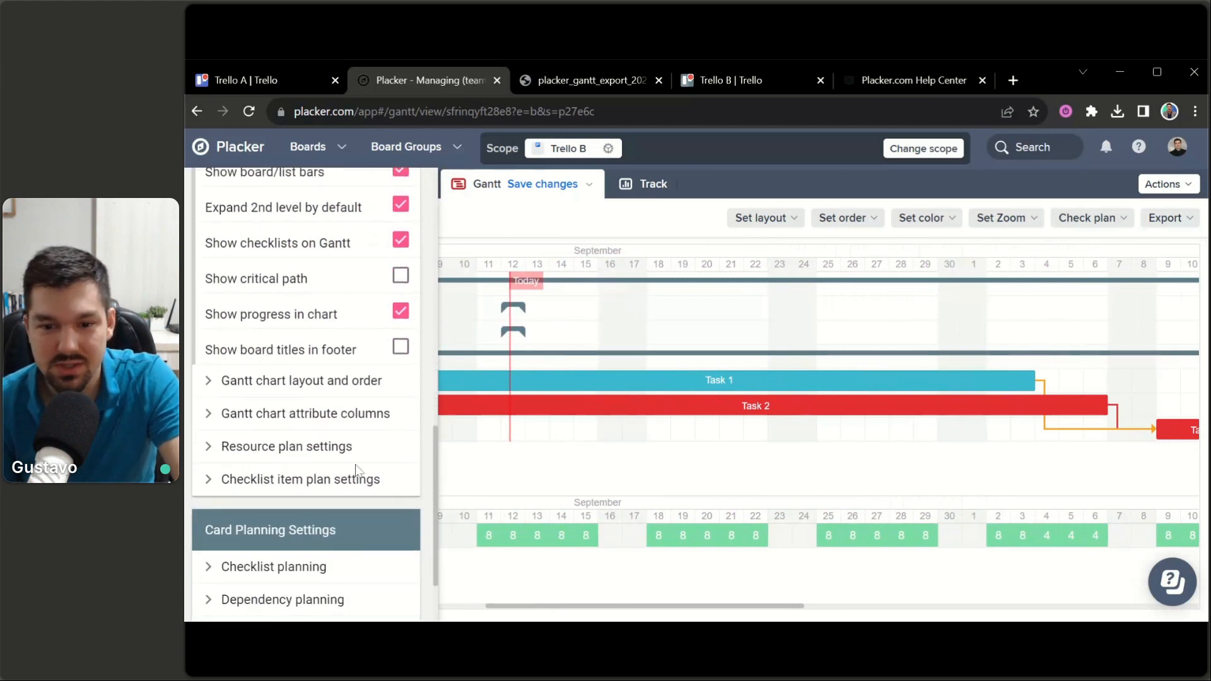
scroll(328, 427, "down", 1)
scroll(325, 410, "up", 1)
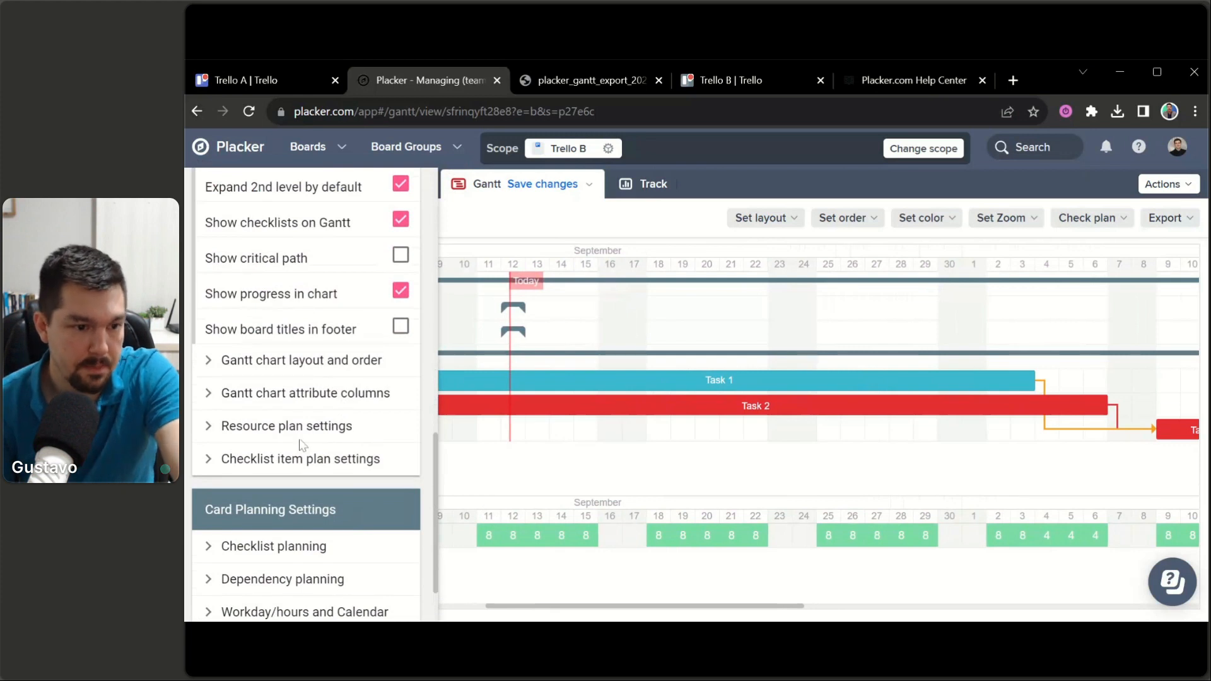
scroll(300, 445, "down", 2)
scroll(301, 445, "up", 10)
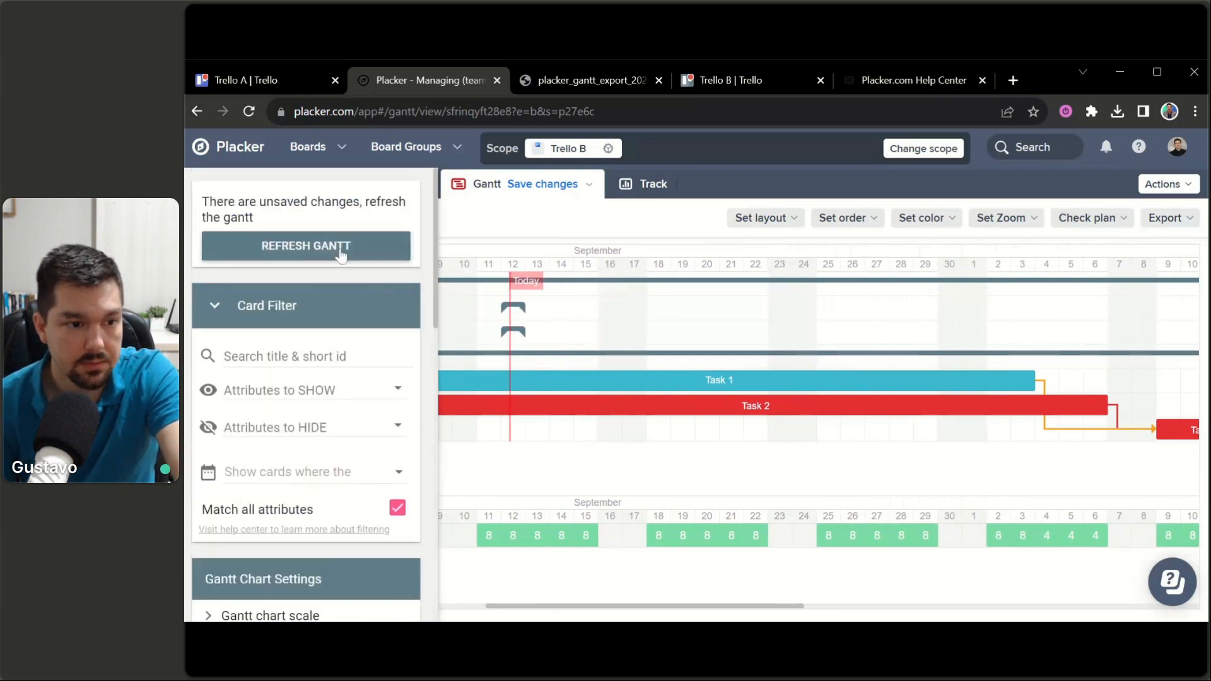
left_click(339, 253)
left_click(701, 312)
Reload the Gantt page and examine the dependency lines leading into Task 3 in October.
left_click_drag(714, 327, 693, 327)
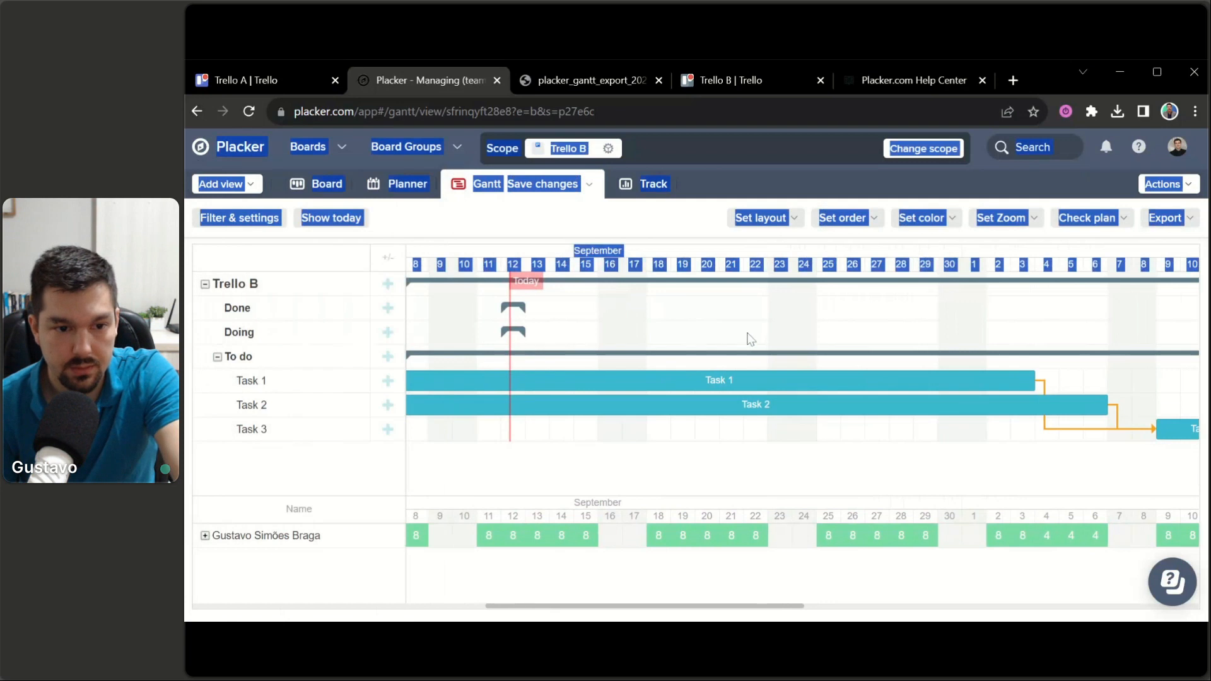
left_click(254, 111)
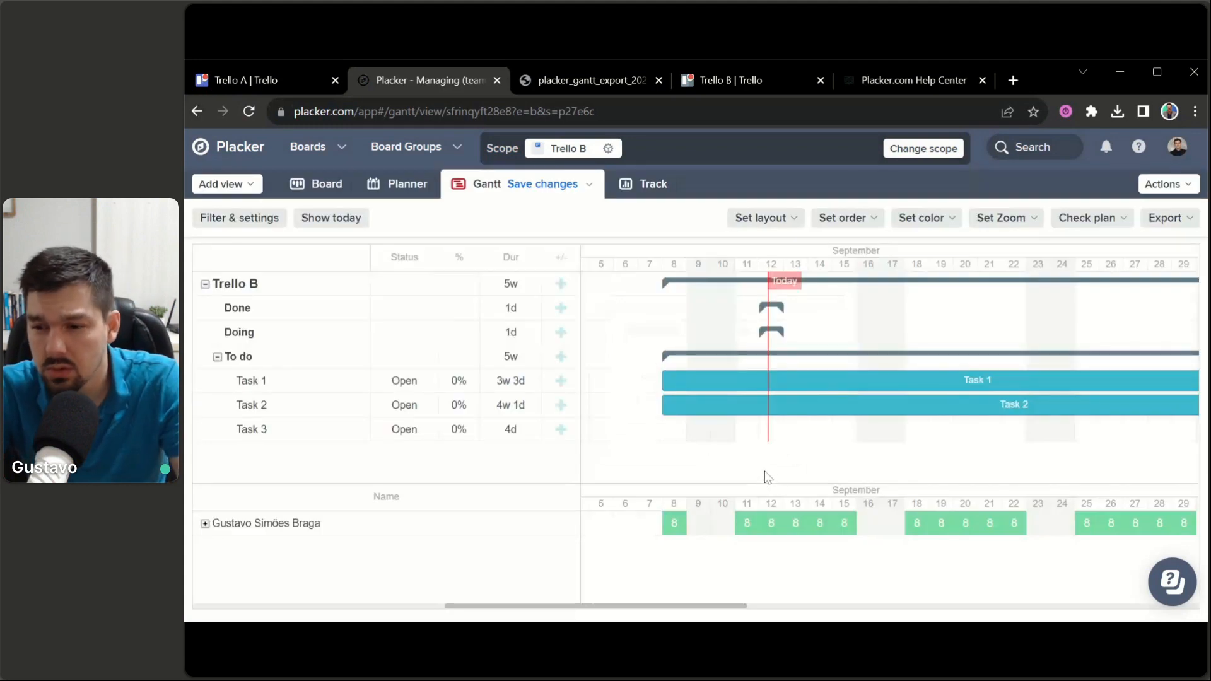
left_click_drag(878, 471, 564, 431)
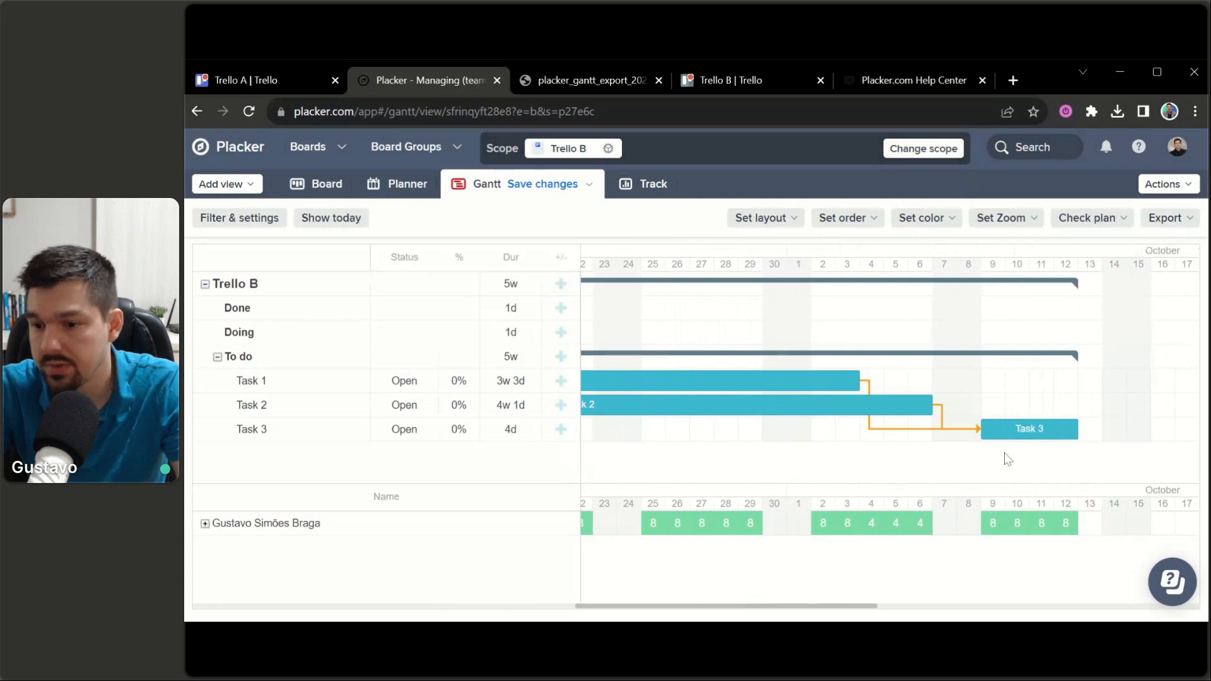
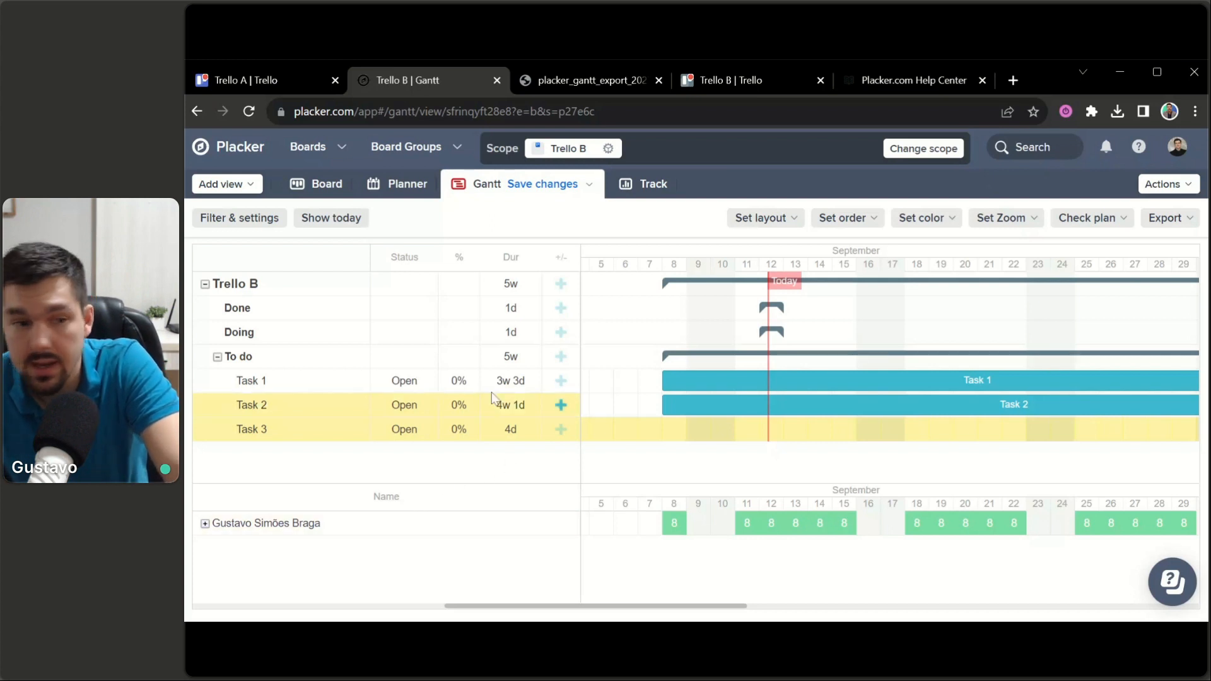
Open the Trello B board view and examine the progress, end date and member widgets on the Track dashboard.
left_click(341, 186)
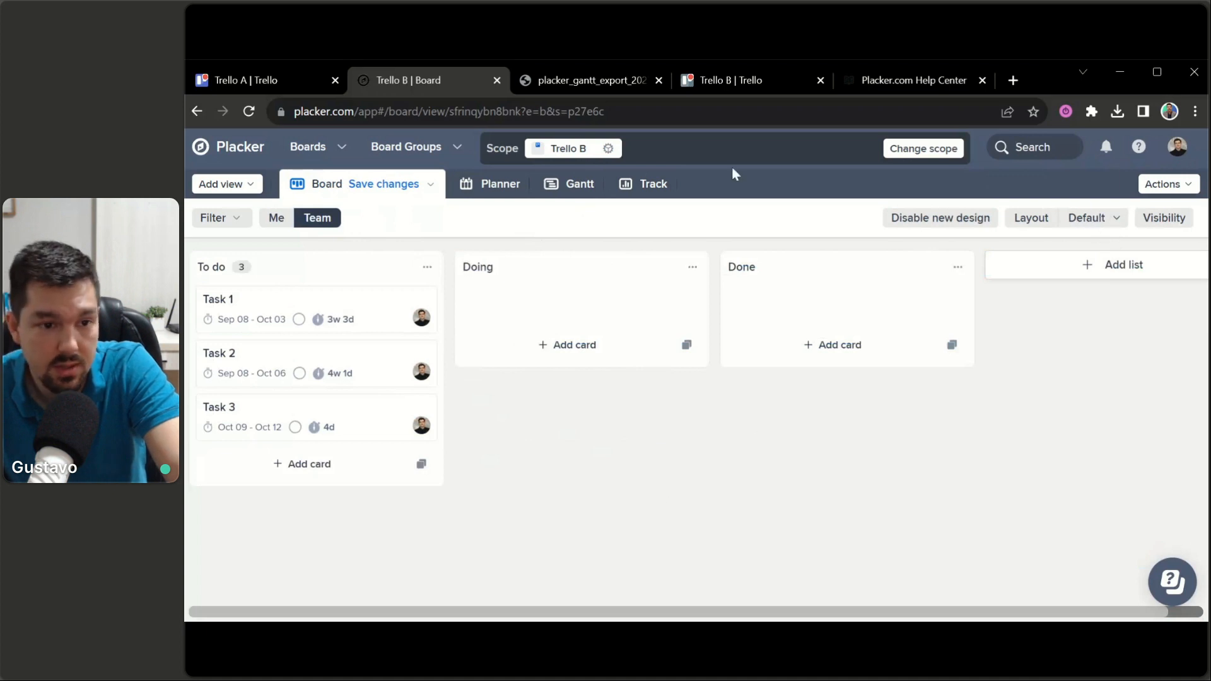
left_click(654, 184)
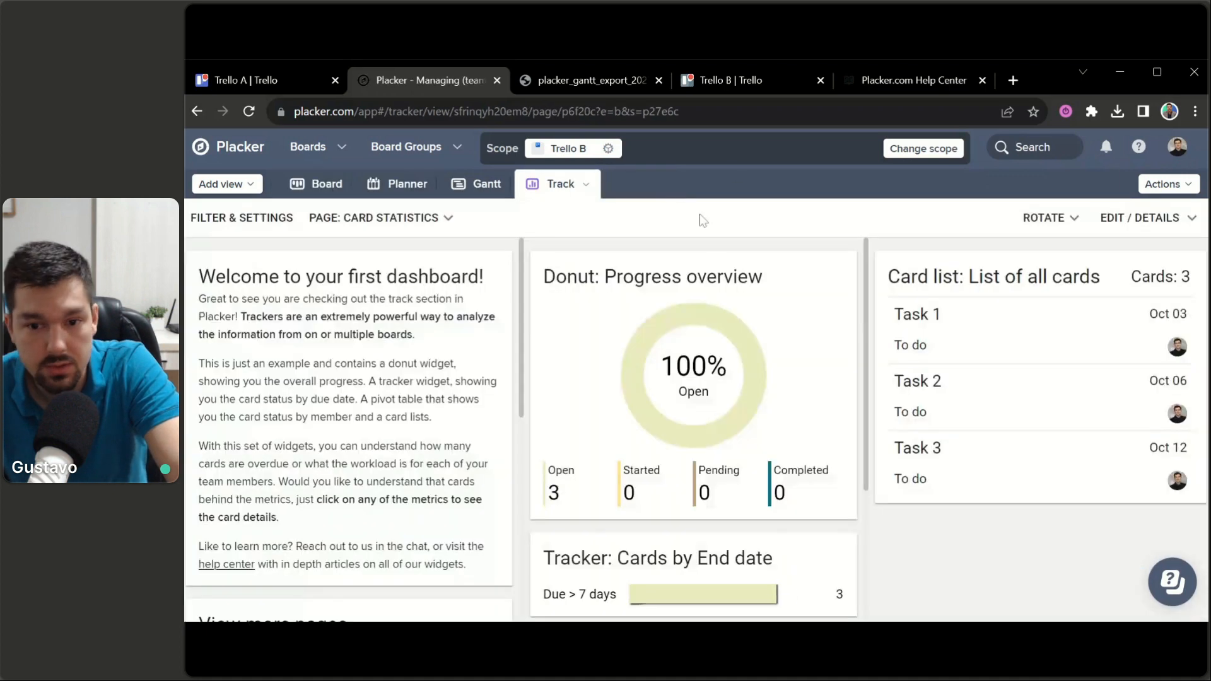
scroll(757, 379, "down", 3)
scroll(757, 378, "up", 3)
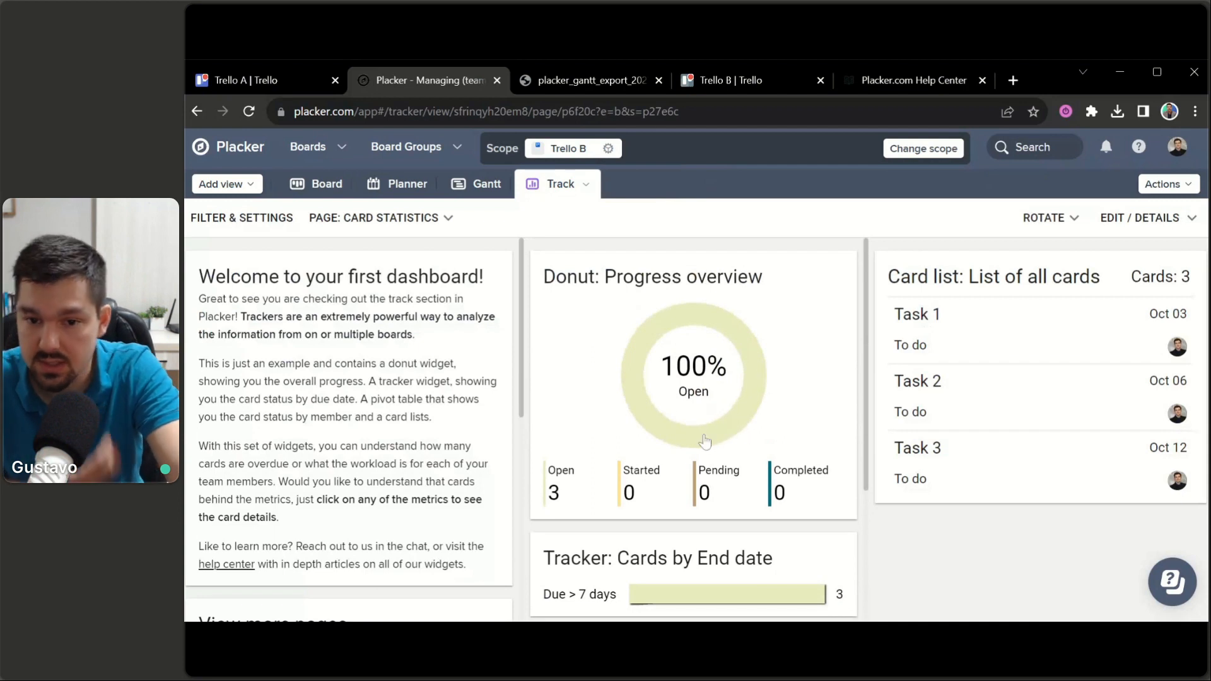
scroll(711, 486, "down", 3)
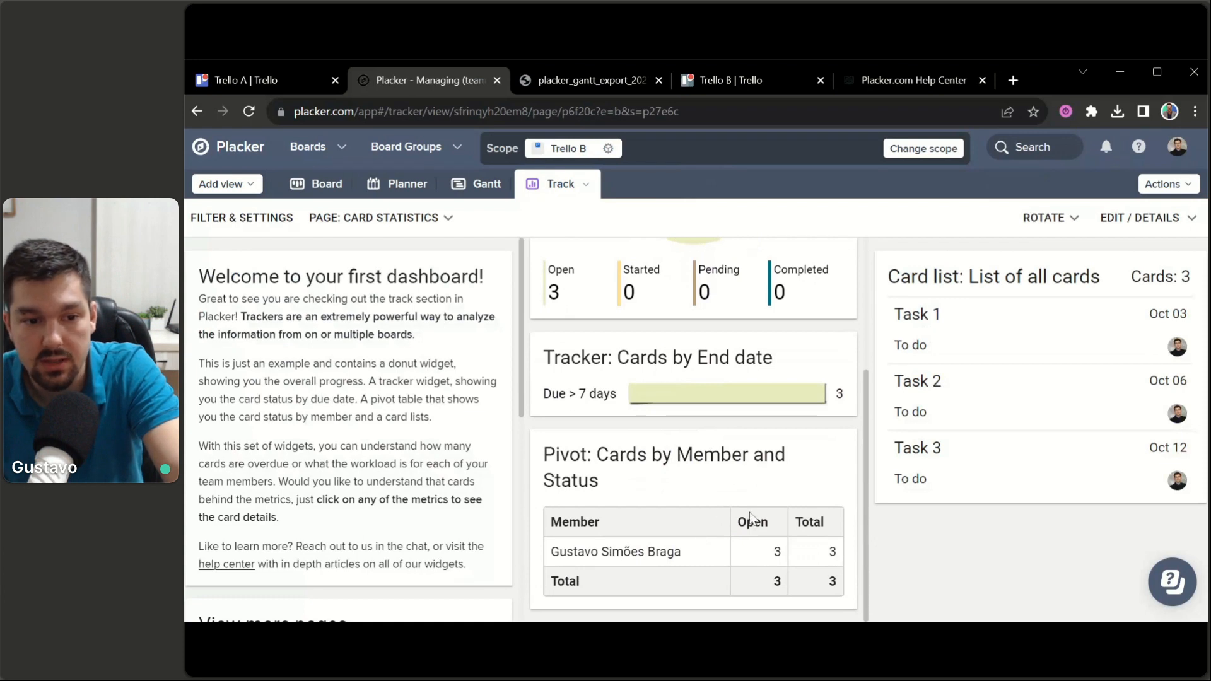
scroll(751, 518, "up", 1)
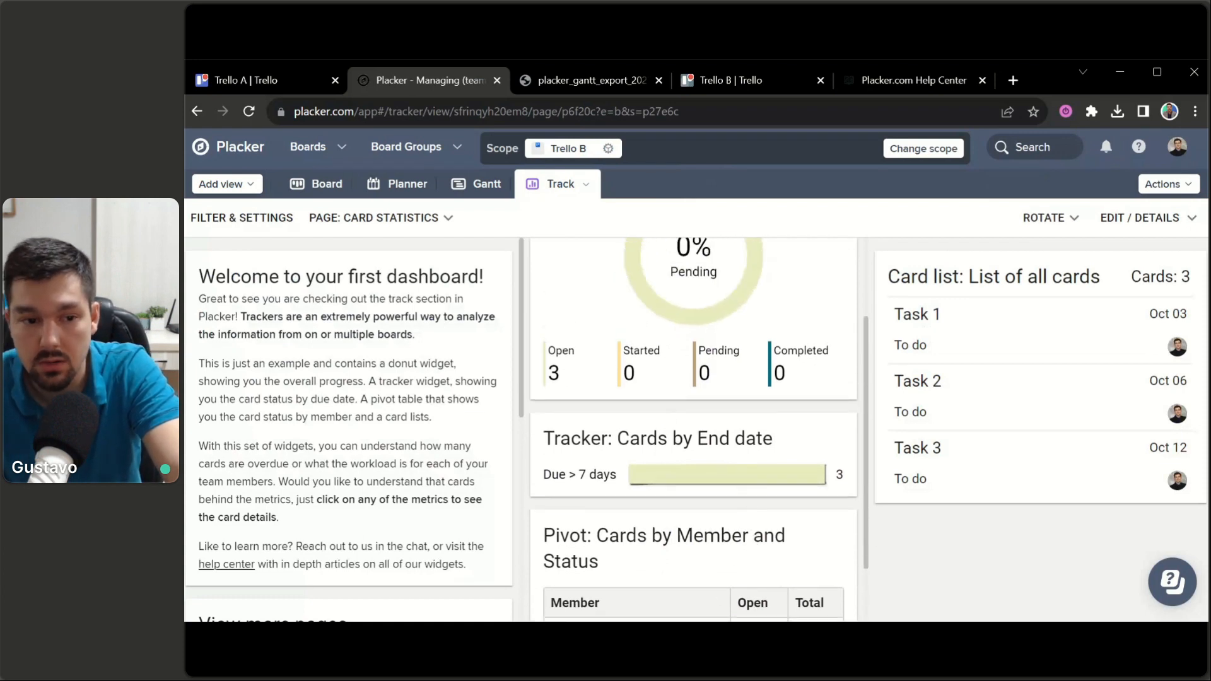
scroll(686, 435, "up", 2)
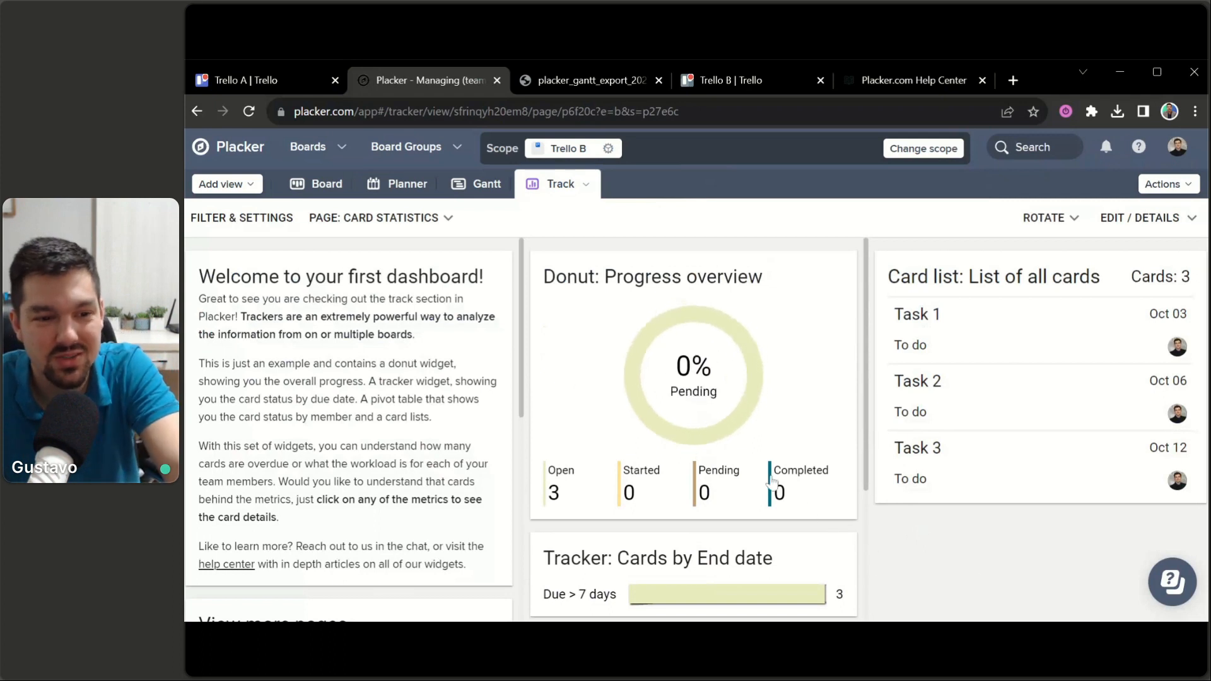
Revisit the board view and the Track dashboard, and return to the Trello B Gantt chart.
left_click(328, 192)
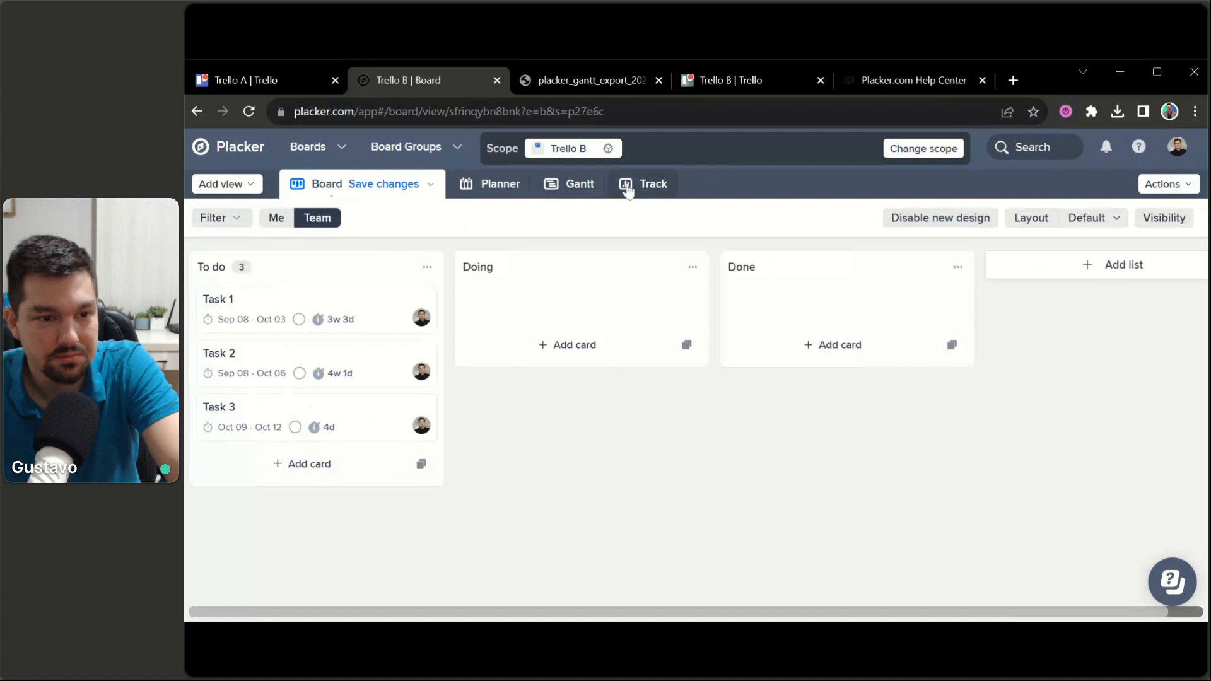
left_click(657, 187)
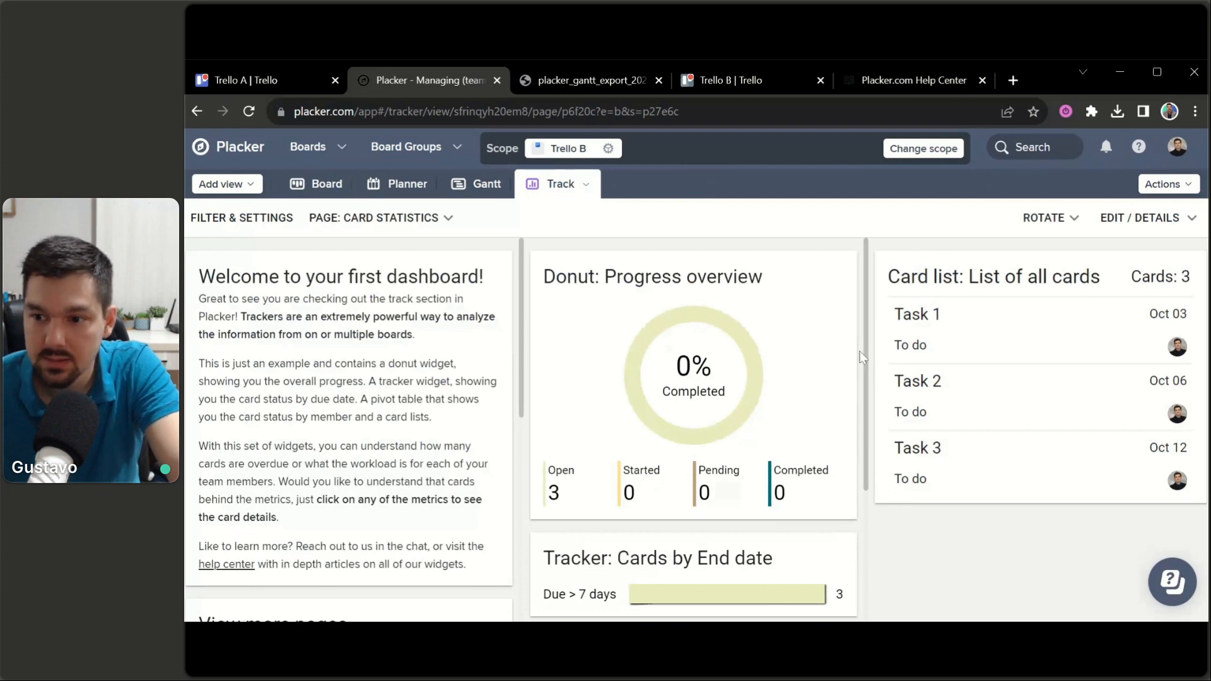
left_click(478, 195)
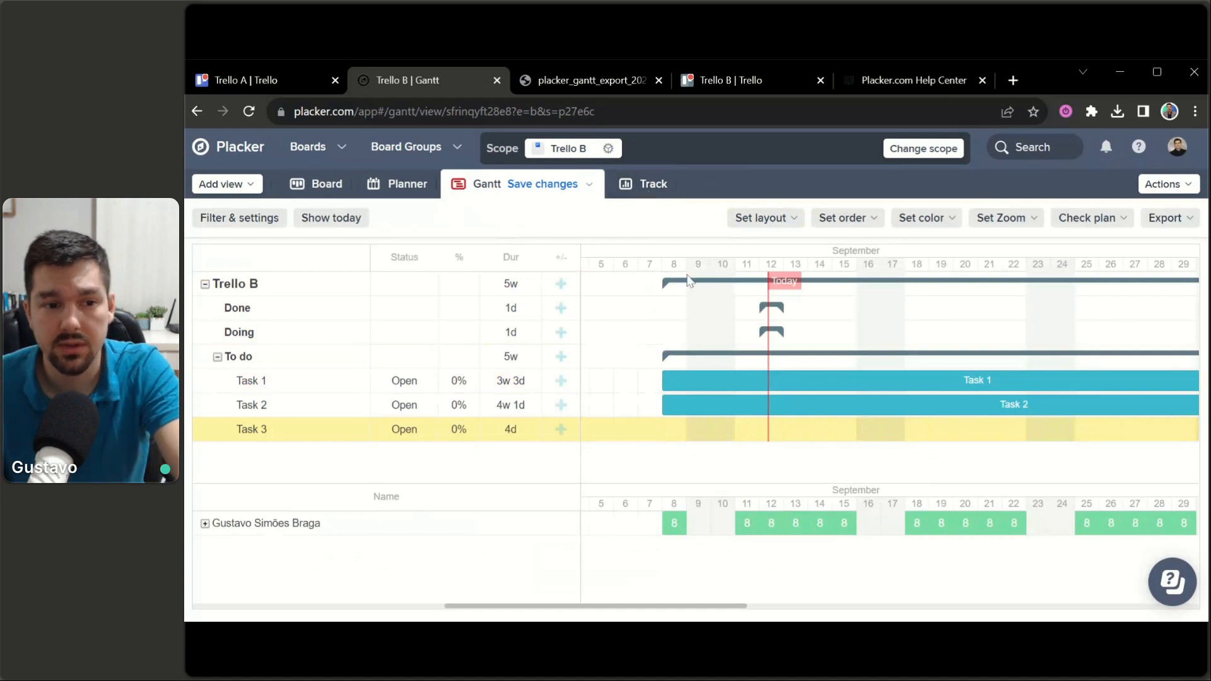
Switch to the Placker Help Center and look over its article collections.
left_click(890, 82)
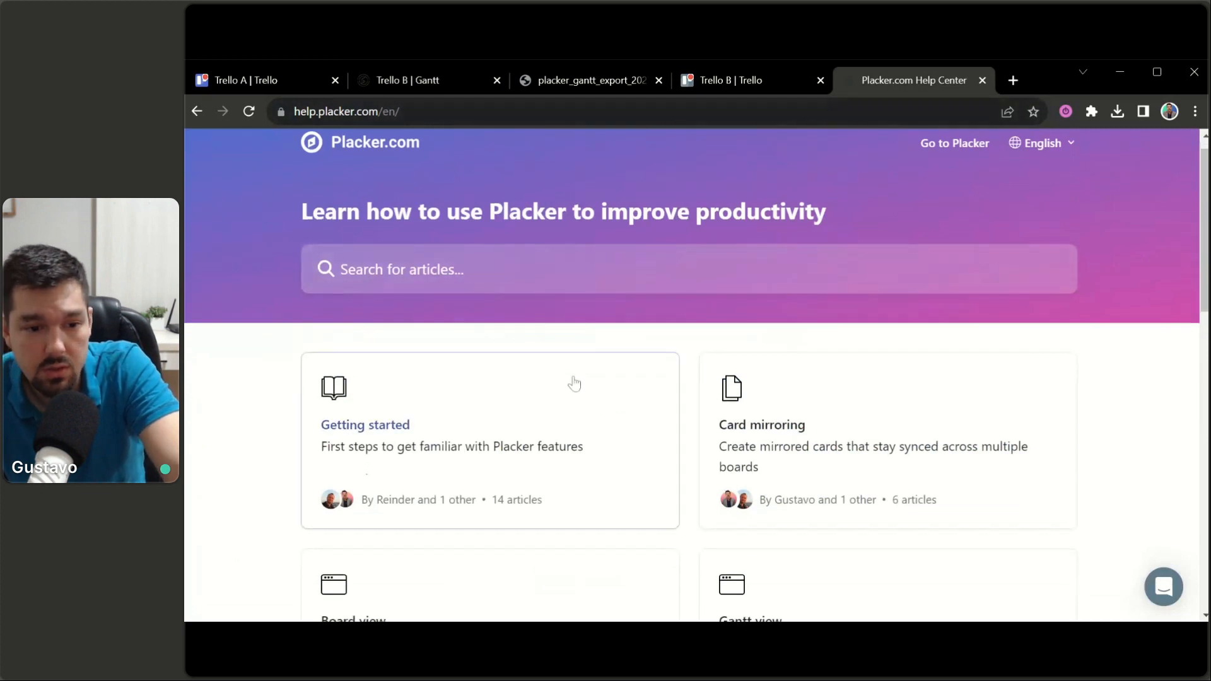
scroll(631, 379, "down", 3)
scroll(768, 353, "up", 3)
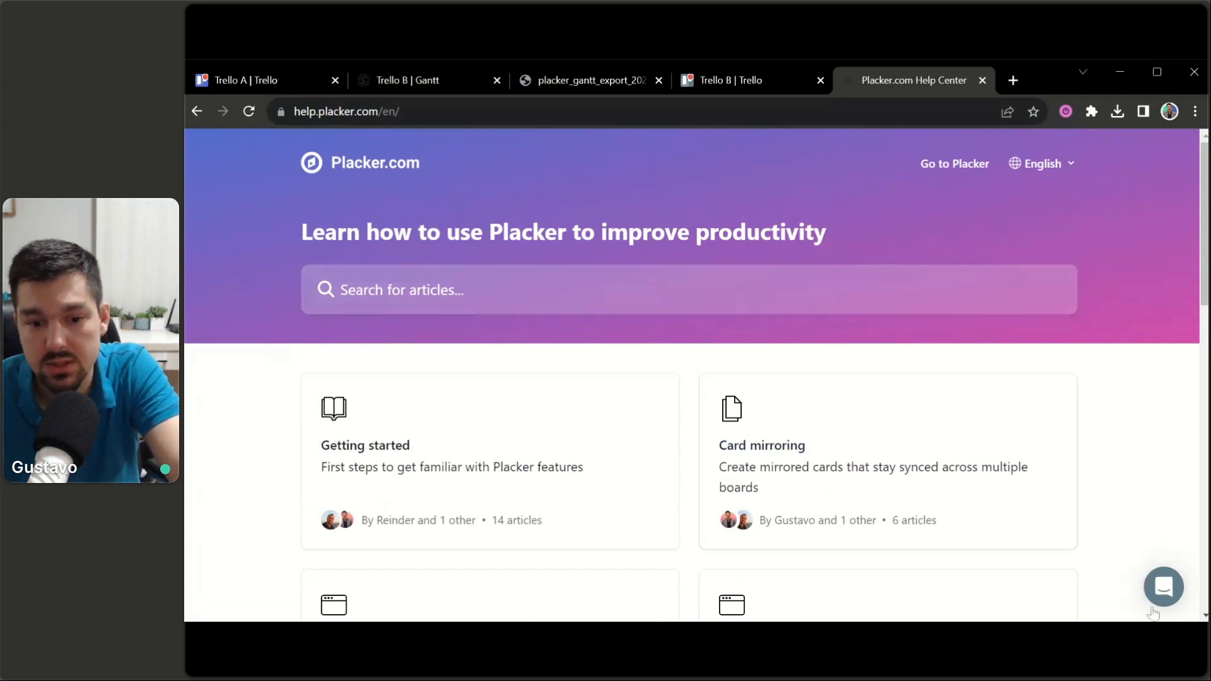
Open the Help Center's support chat, view its new message form and close the chat.
left_click(1163, 586)
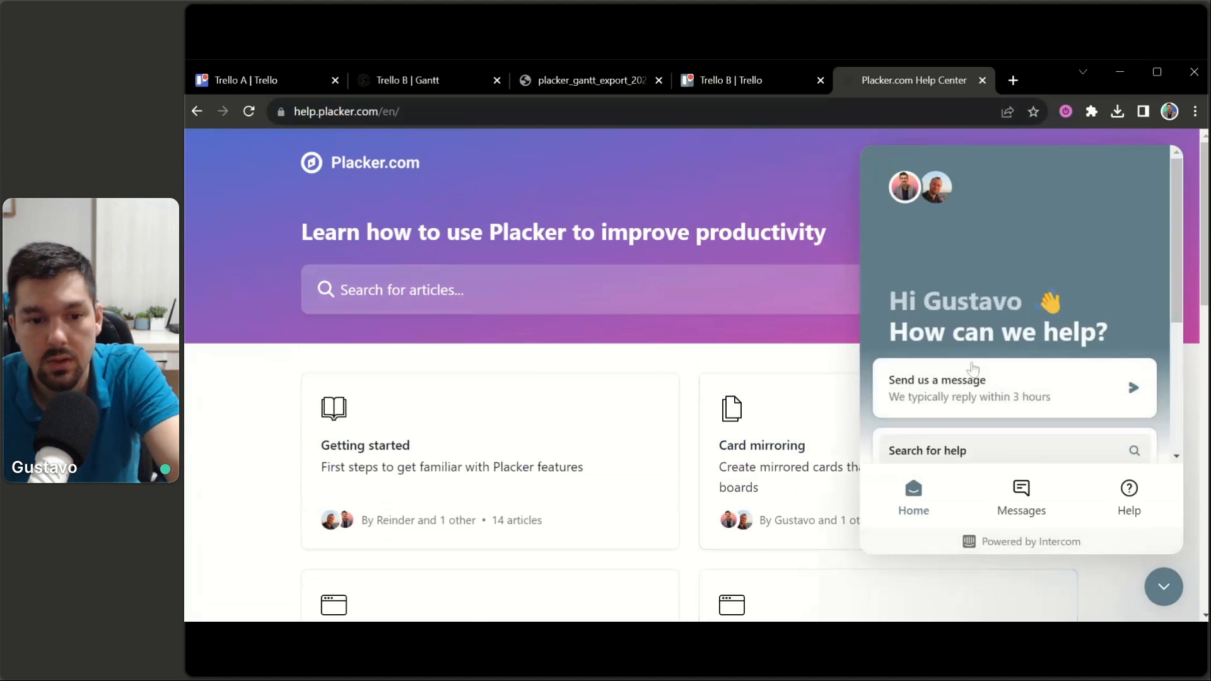
left_click(1052, 404)
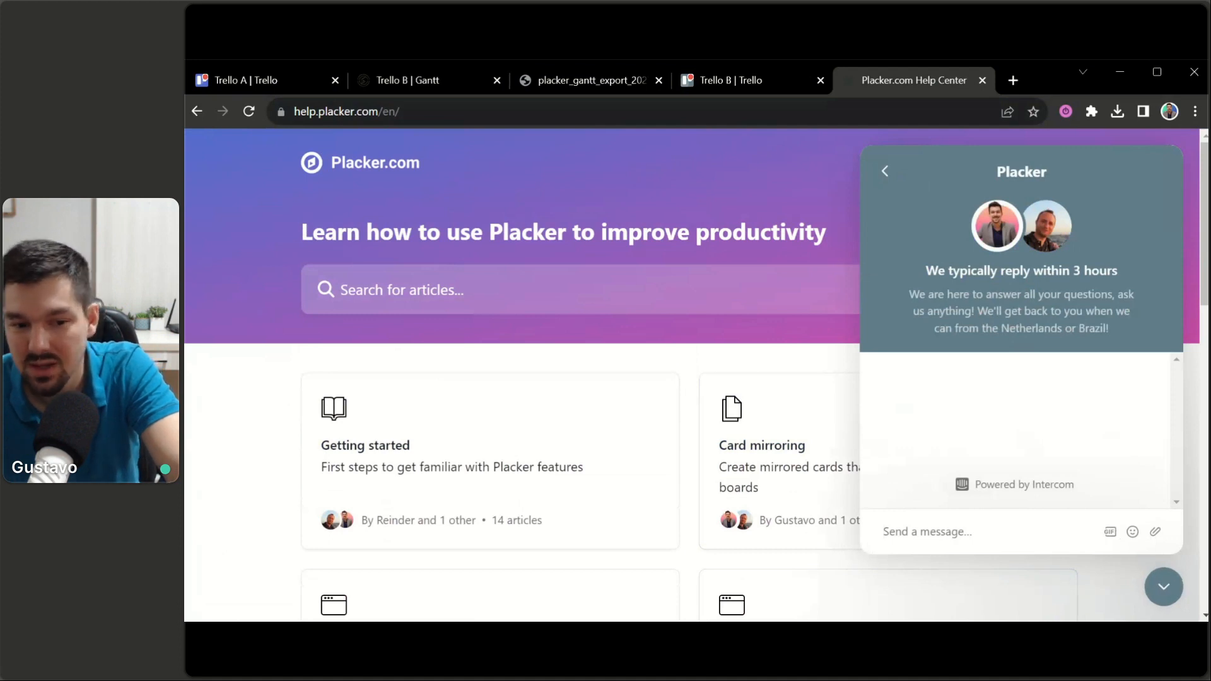
left_click(1168, 590)
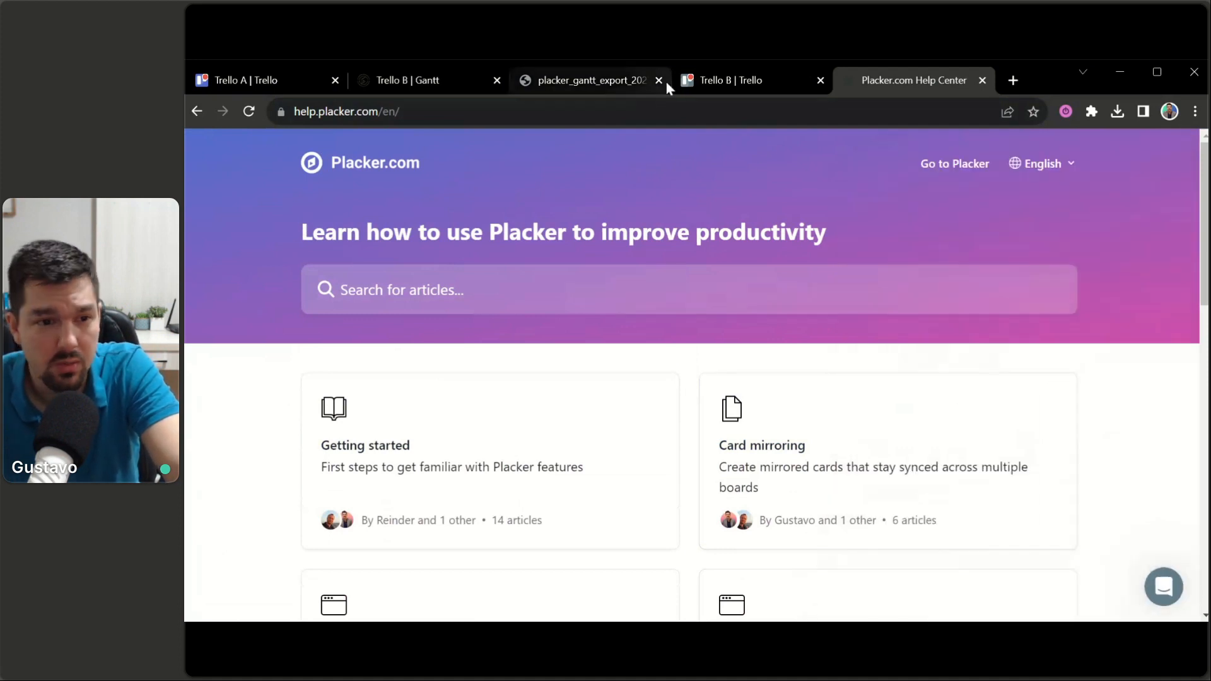
left_click(1161, 588)
left_click(1161, 590)
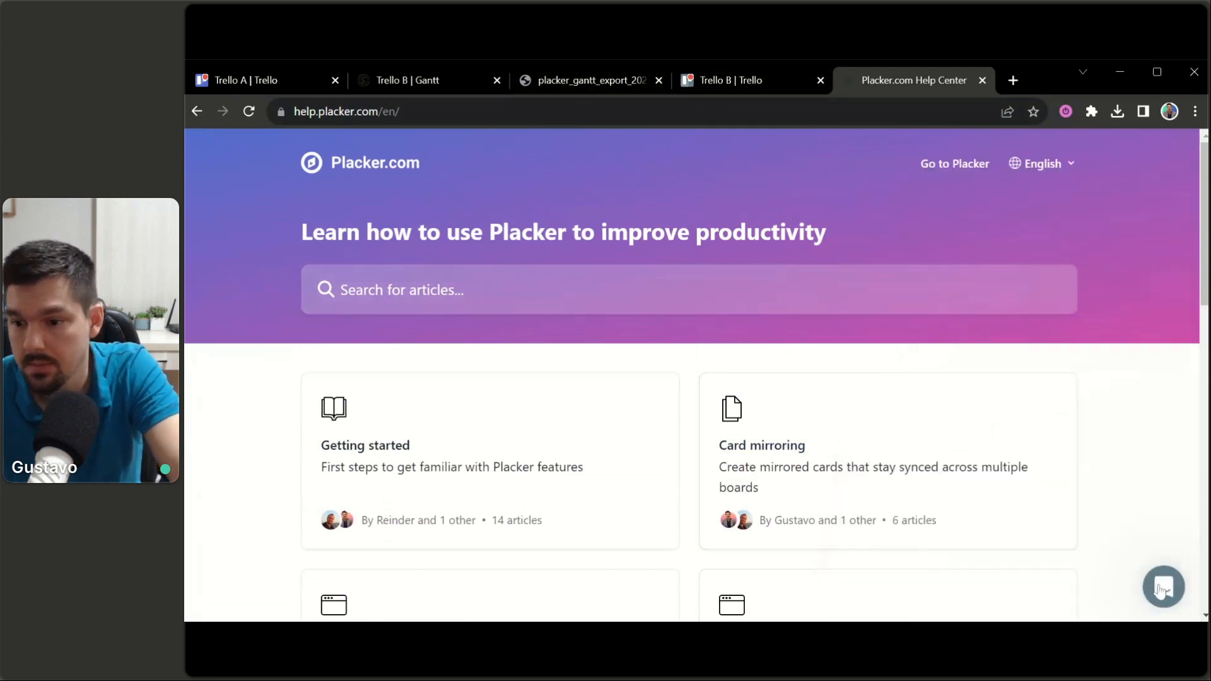
Return to the Trello B Gantt chart, view the October dependencies and look over the Resource Center's help options.
left_click(390, 86)
left_click_drag(673, 319, 638, 321)
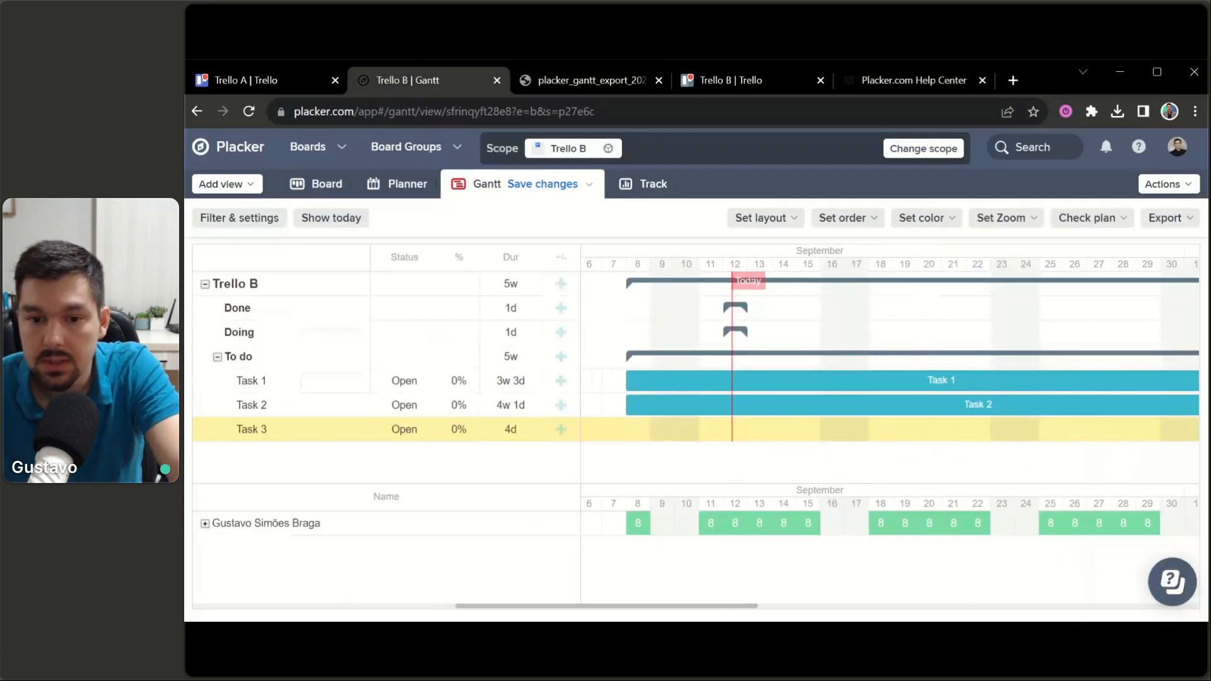
scroll(881, 373, "right", 5)
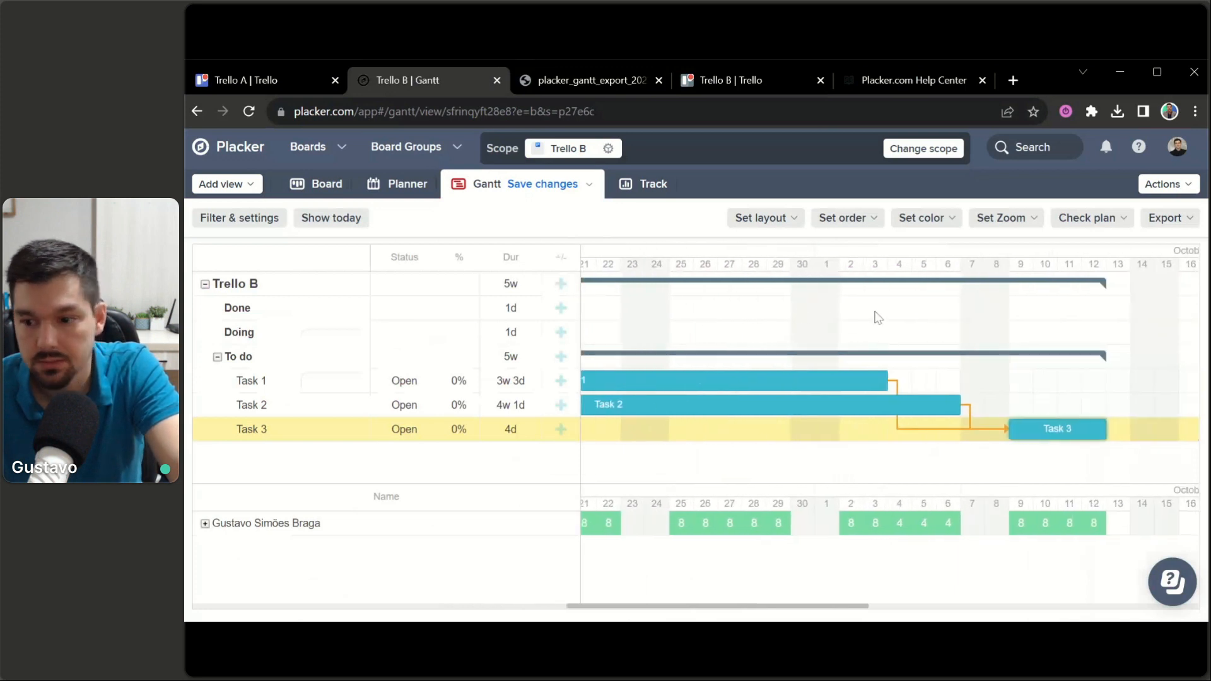
scroll(851, 318, "right", 1)
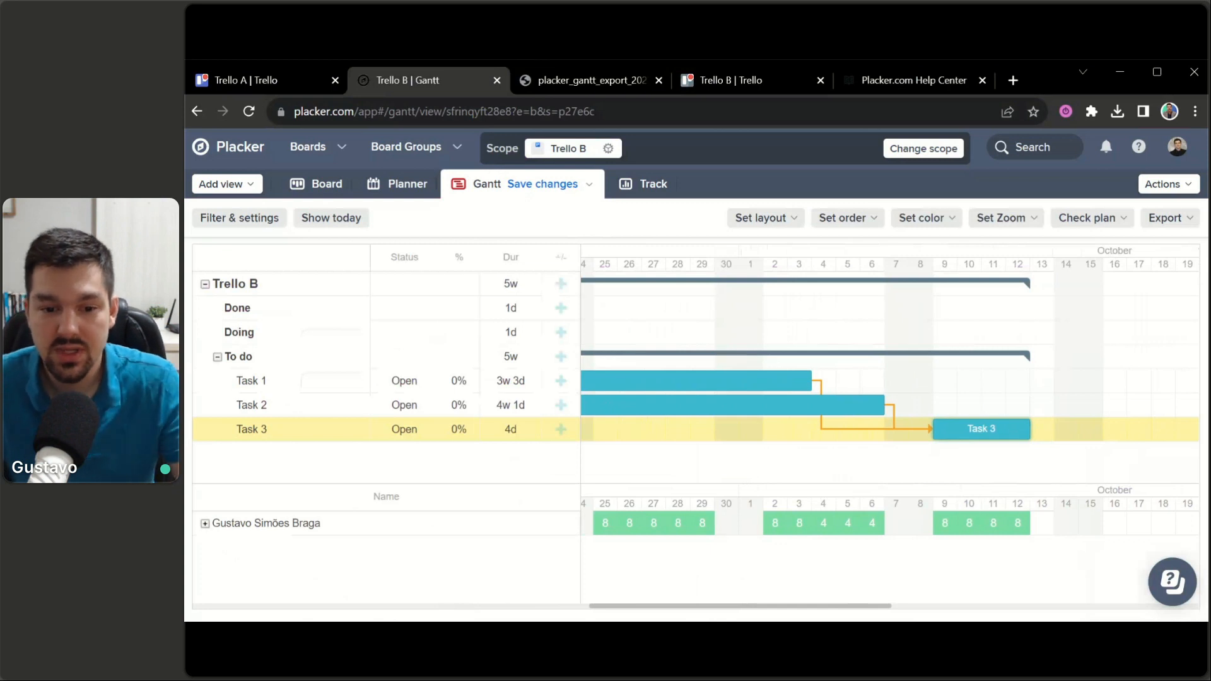
left_click(1169, 577)
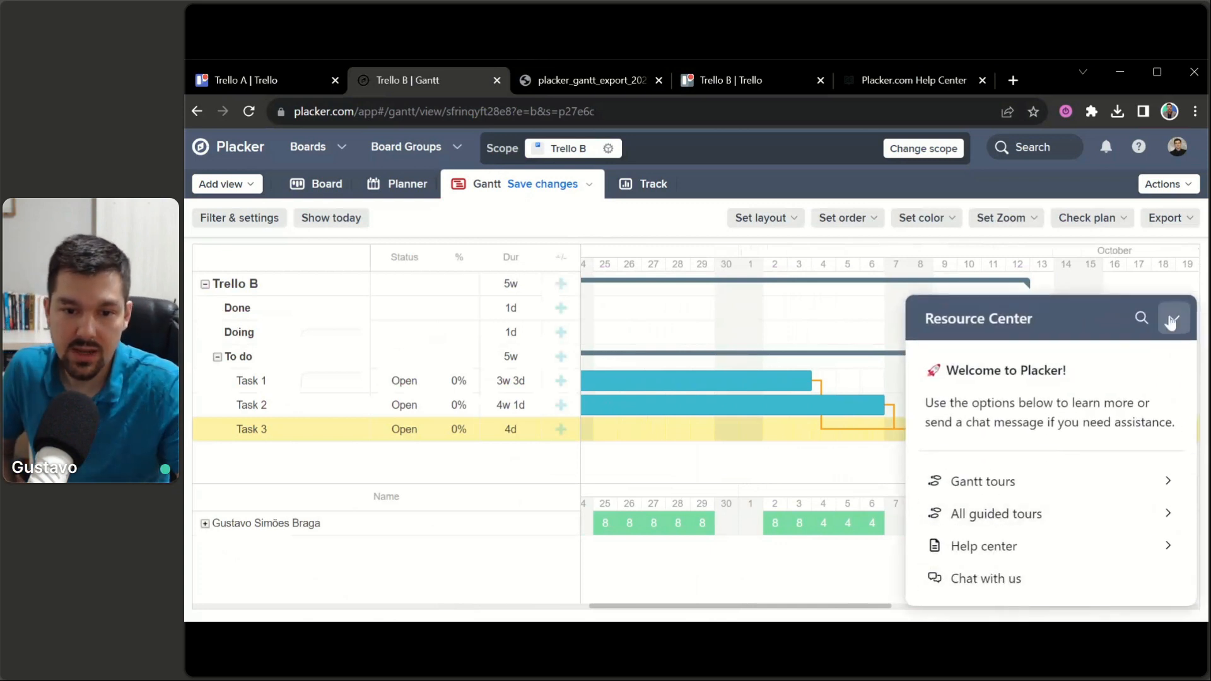
left_click(1172, 319)
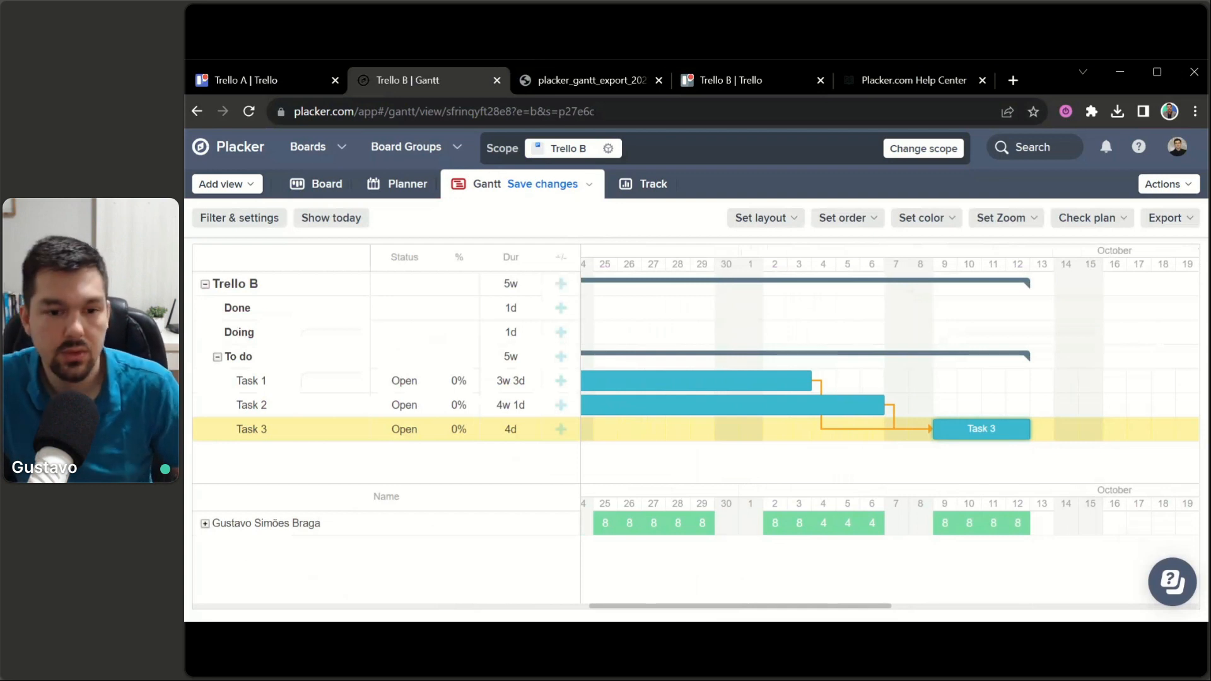
Select Task 3 and set the Gantt chart's coloring to Show by (first) label.
left_click(287, 438)
left_click(1000, 200)
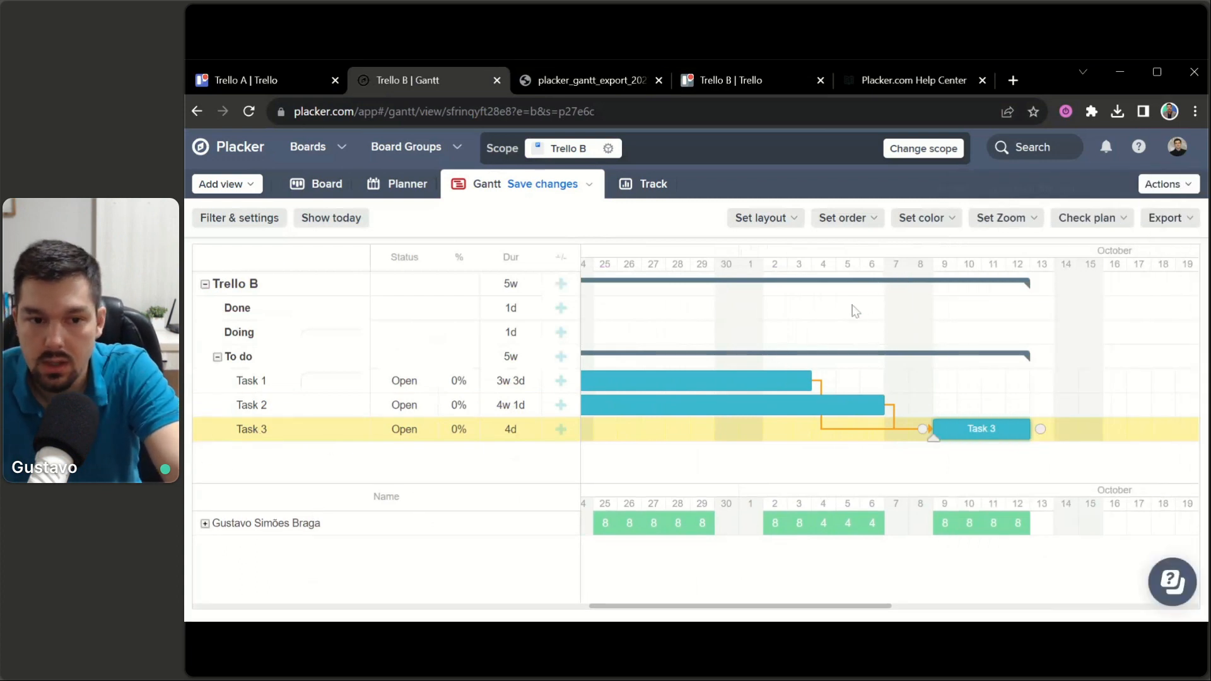
left_click(944, 222)
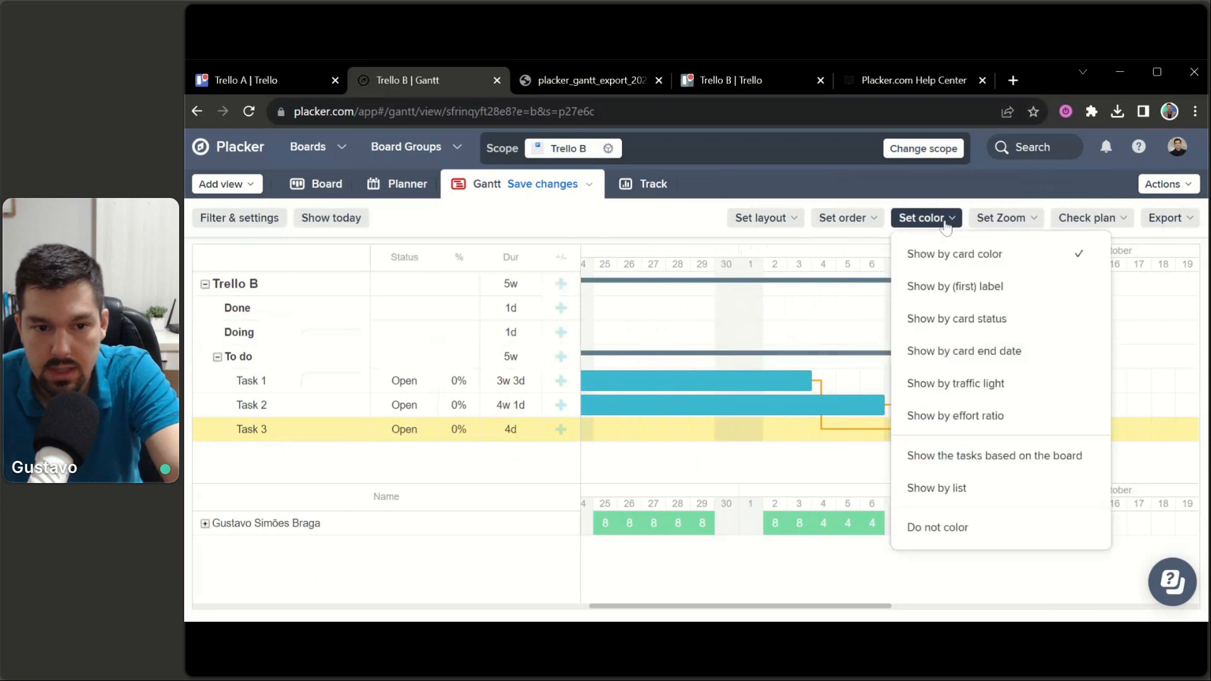
left_click(941, 289)
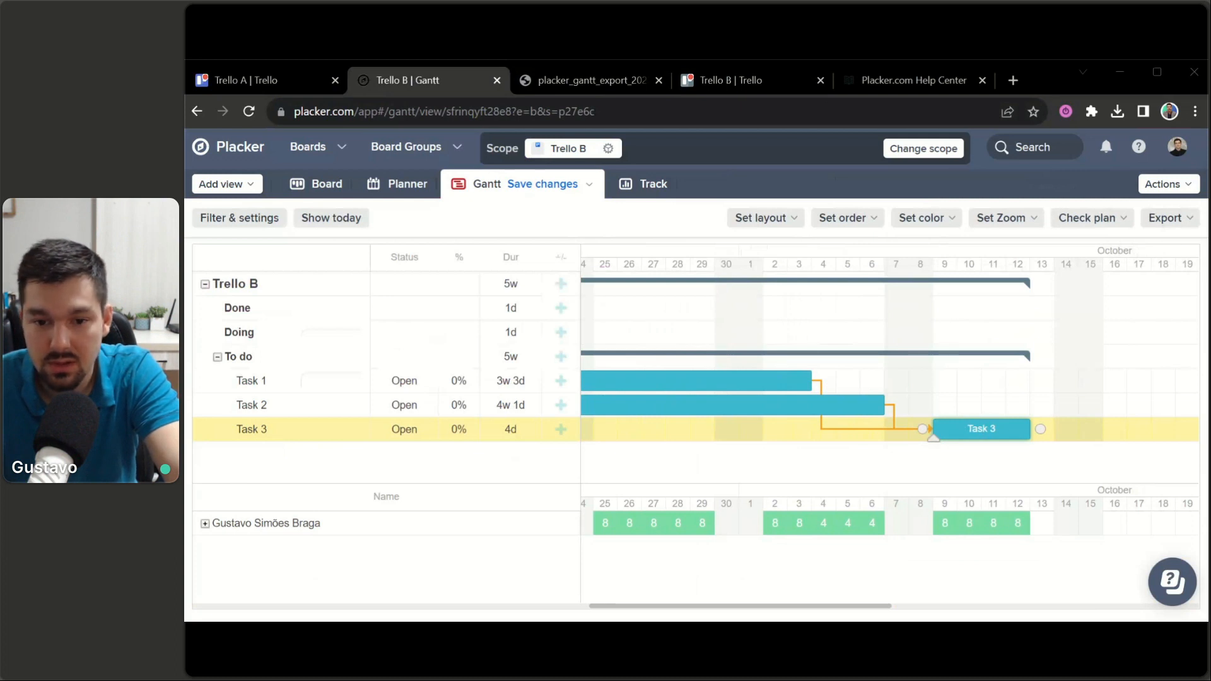
Reopen the Resource Center to view its guided tours, close it and view Task 3 on the October timeline.
left_click(1172, 581)
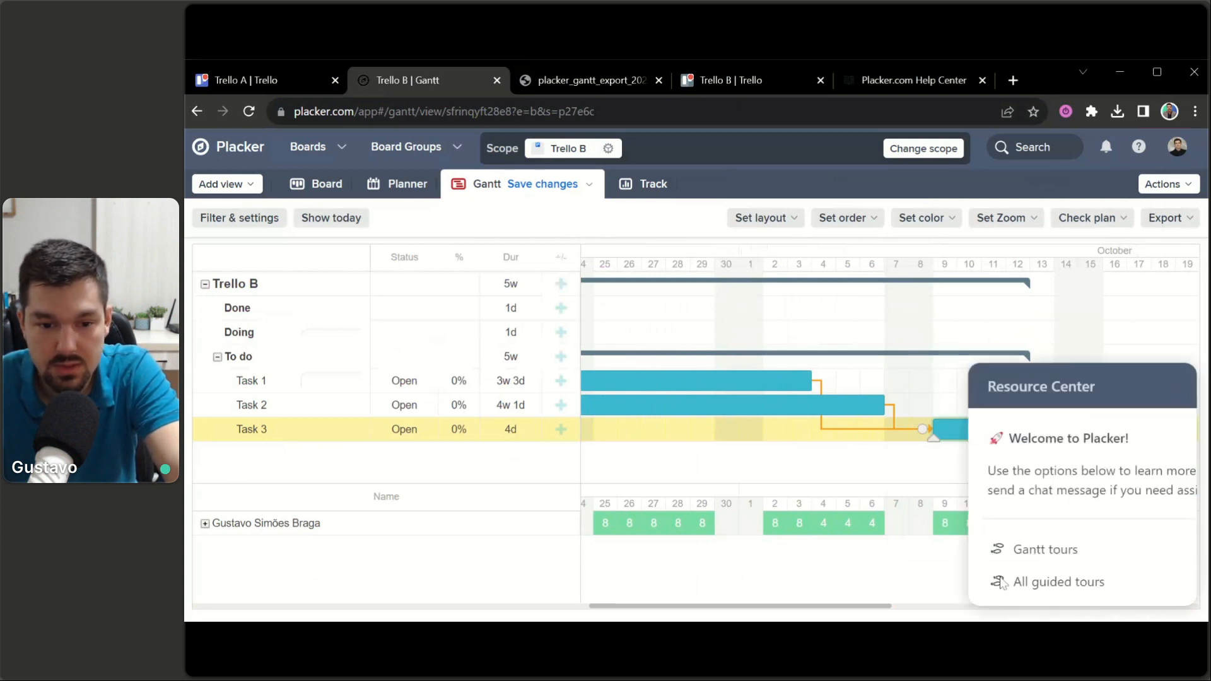
left_click(1173, 318)
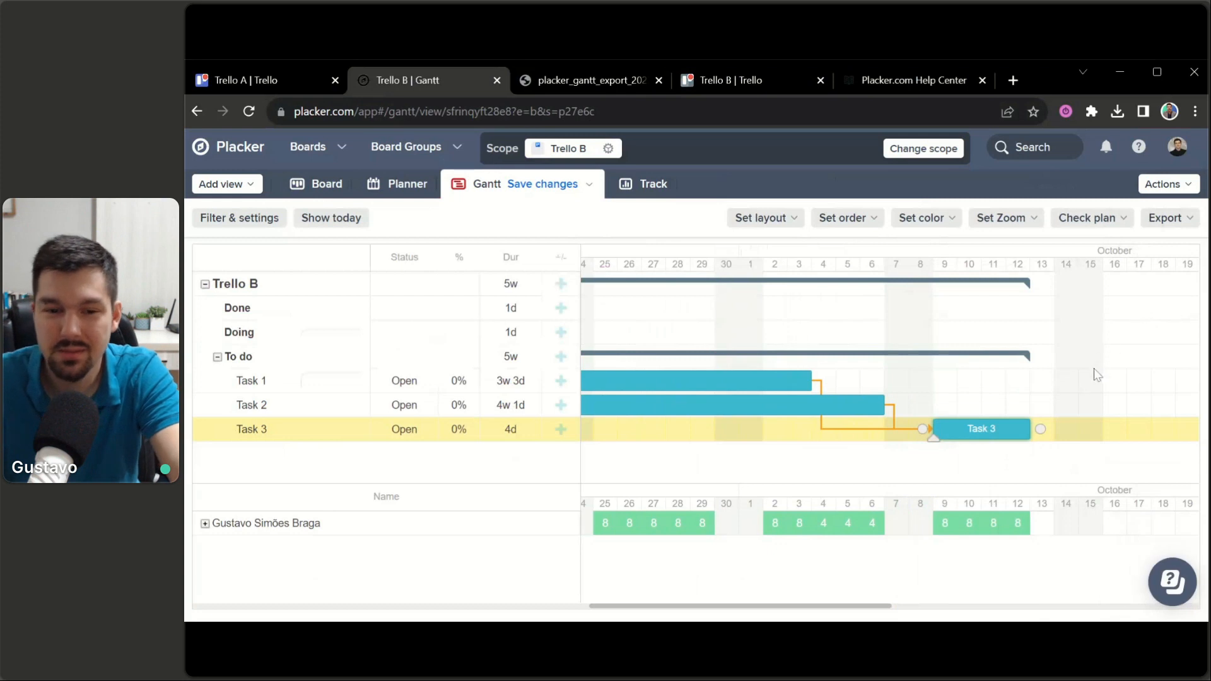
scroll(1097, 365, "right", 1)
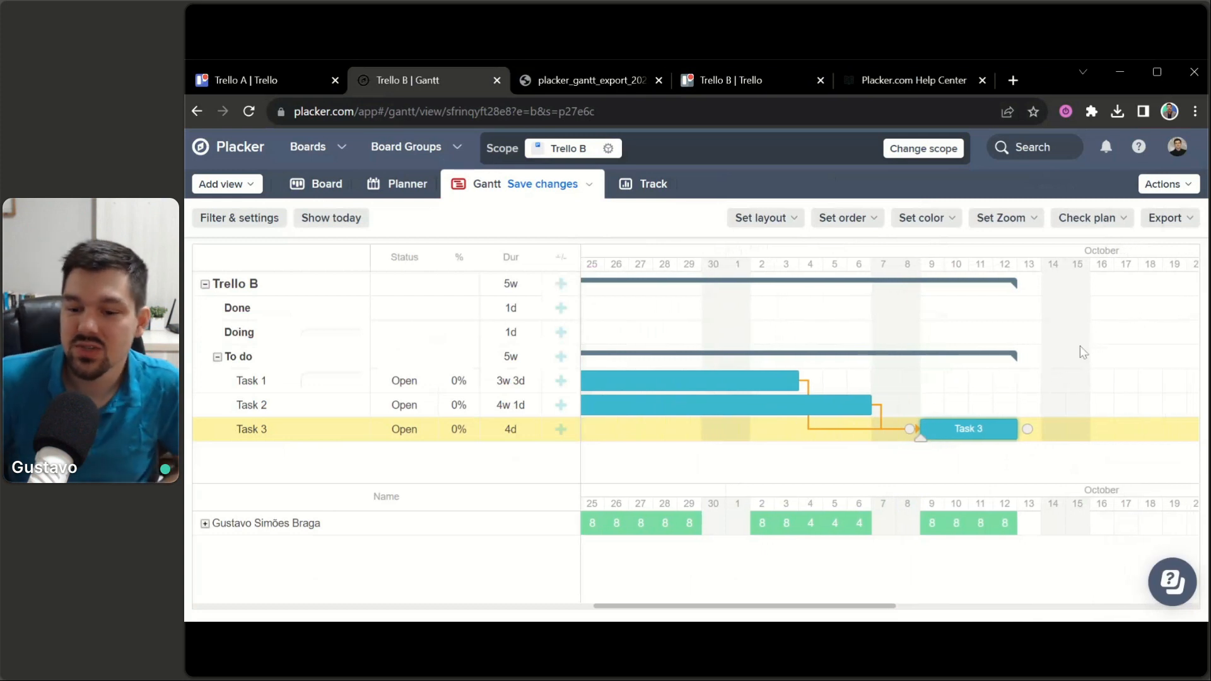